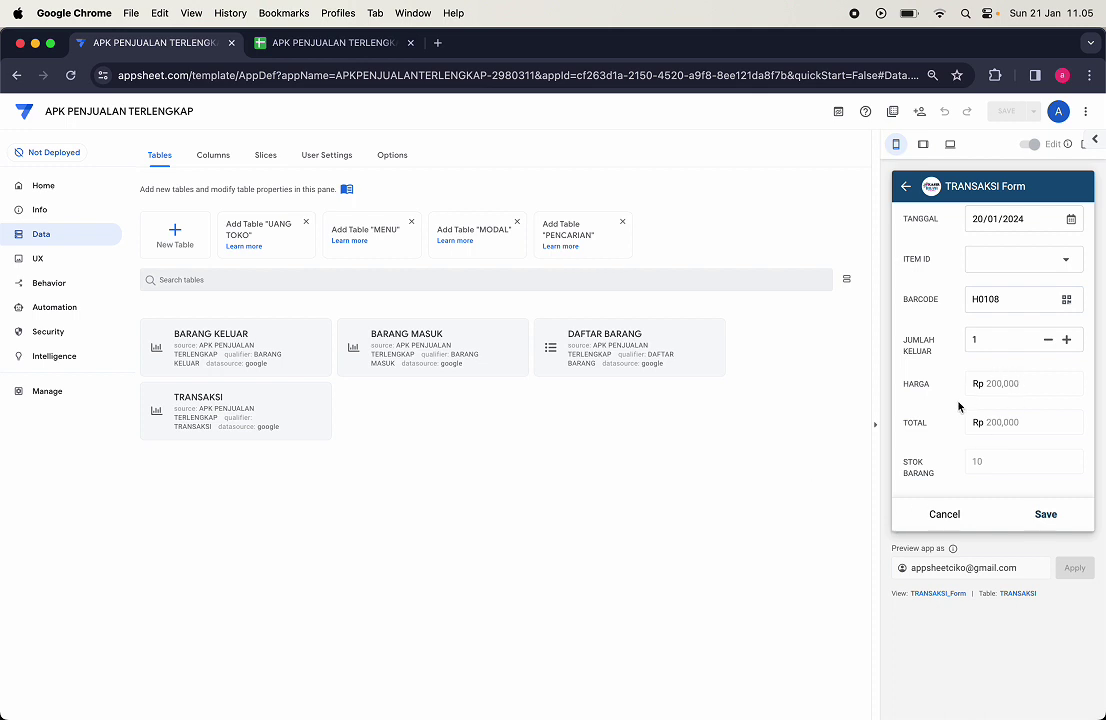
Step: Select Loly Ss as the ITEM ID in the TRANSAKSI form preview and check the price, total, stock and item name fields
scroll(963, 456, "up", 3)
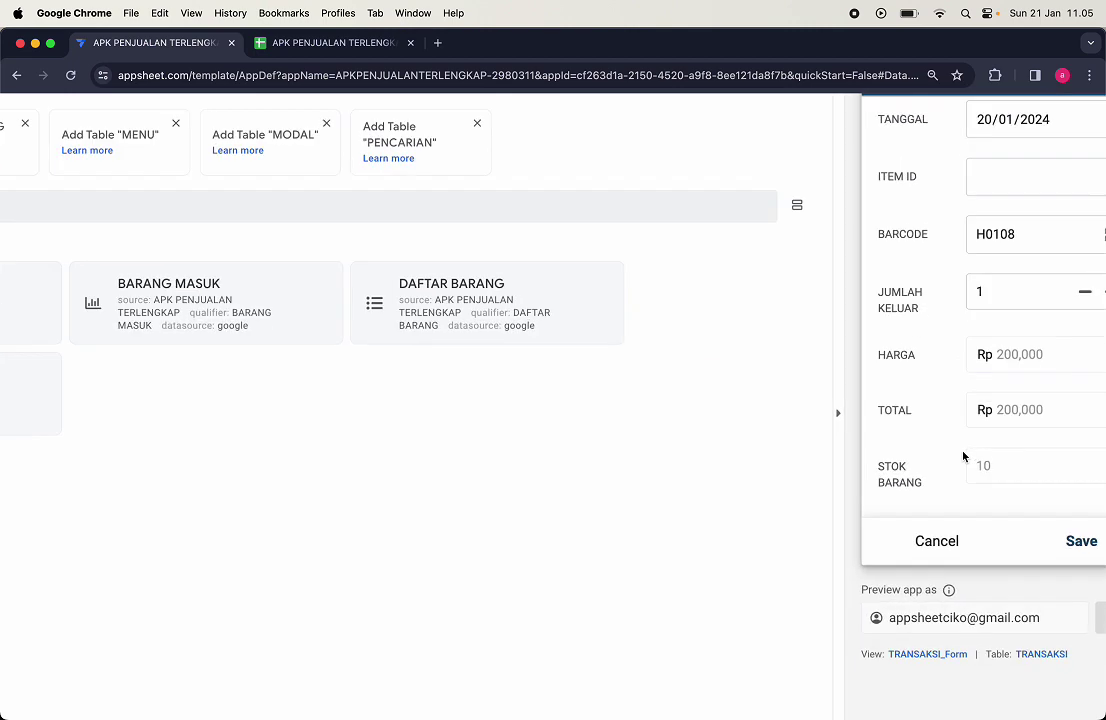
scroll(963, 456, "right", 2)
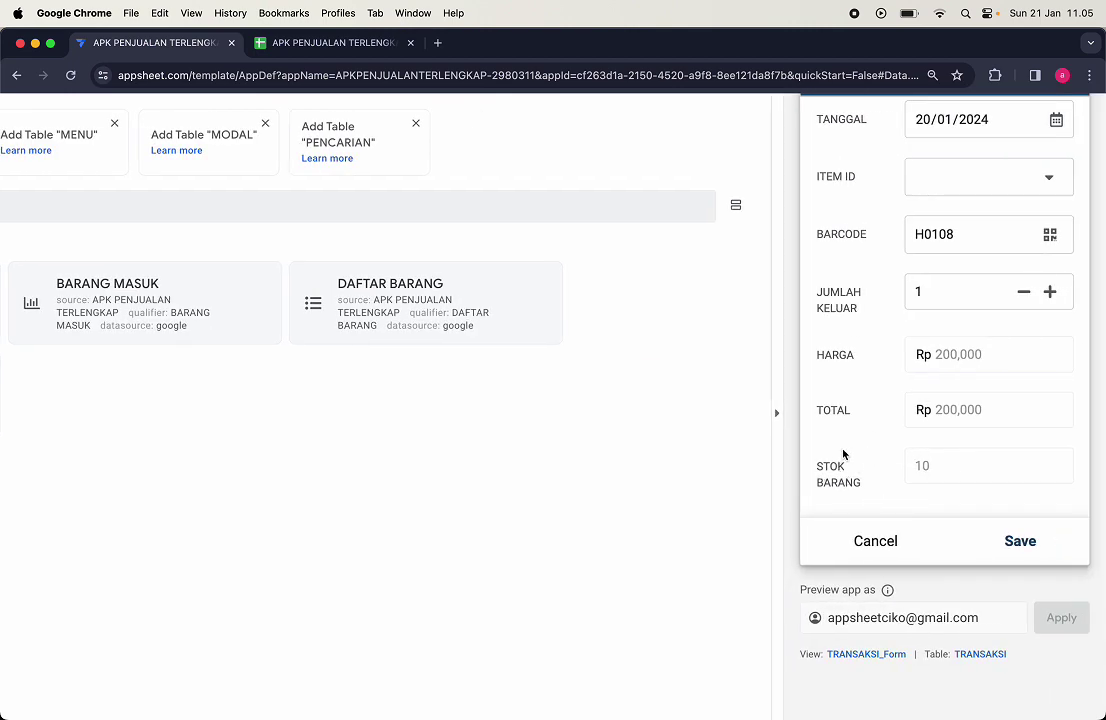
scroll(906, 483, "up", 3)
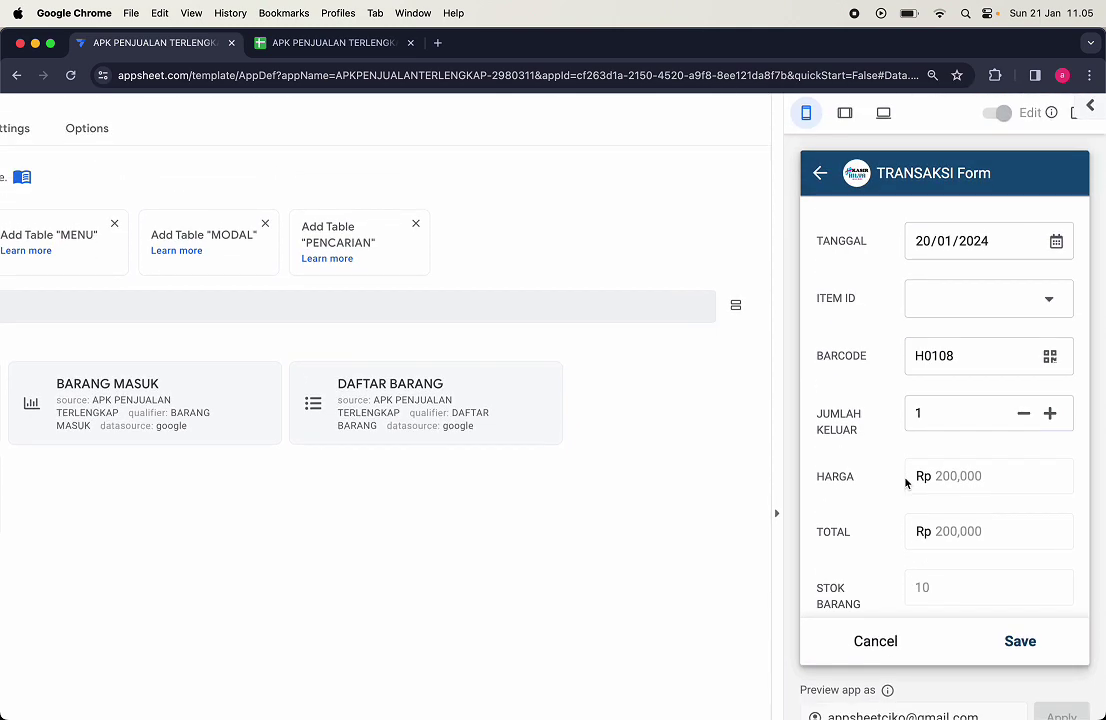
left_click(951, 313)
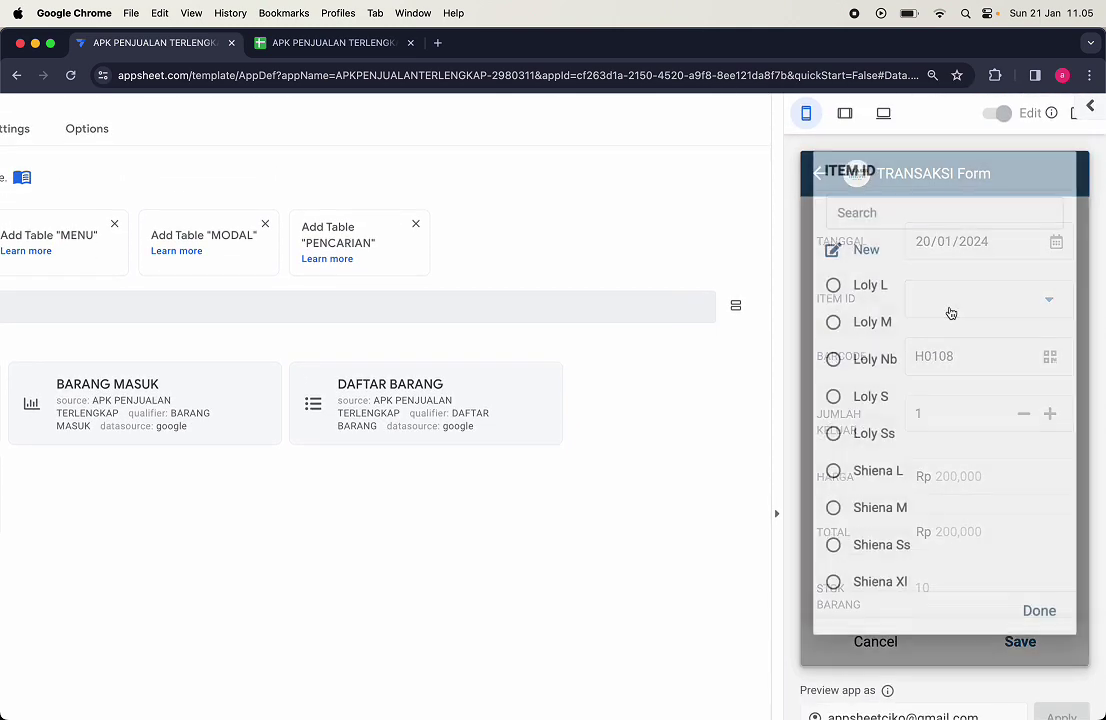
left_click(1042, 625)
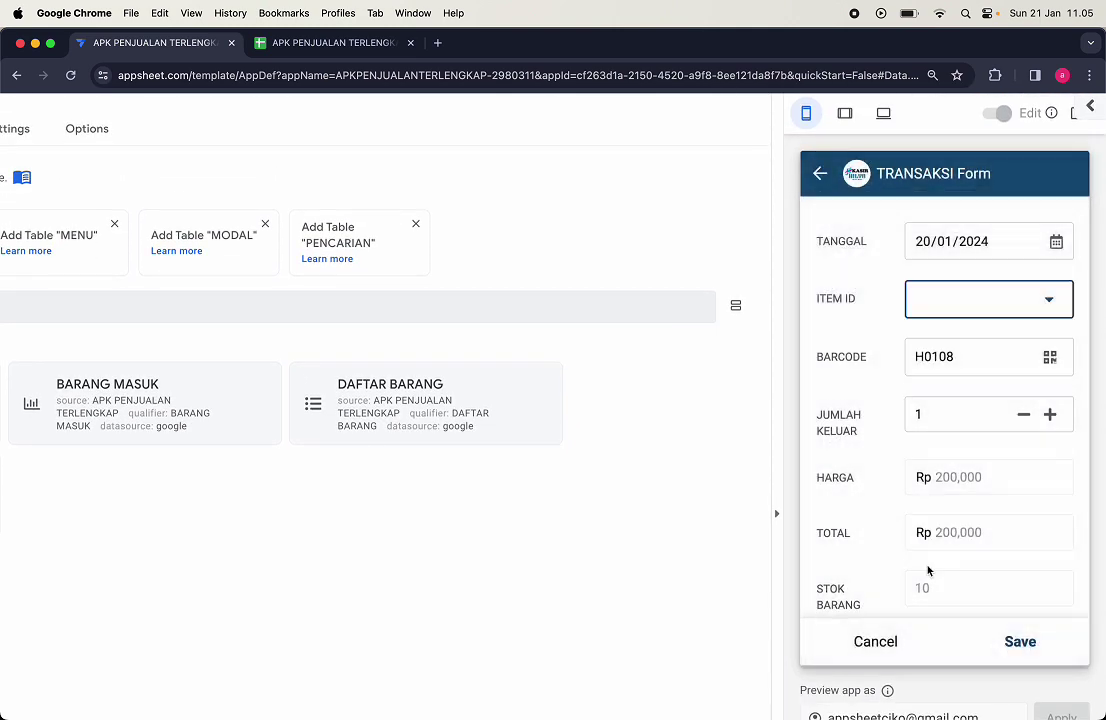
scroll(932, 568, "down", 1)
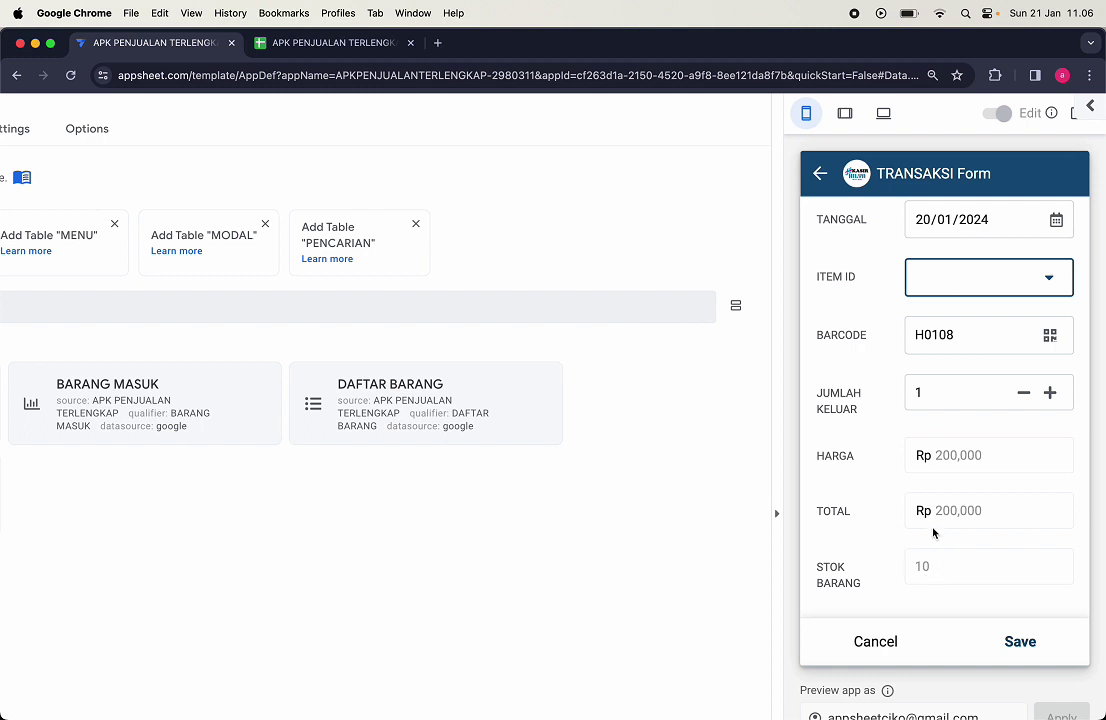
left_click(938, 277)
left_click(901, 458)
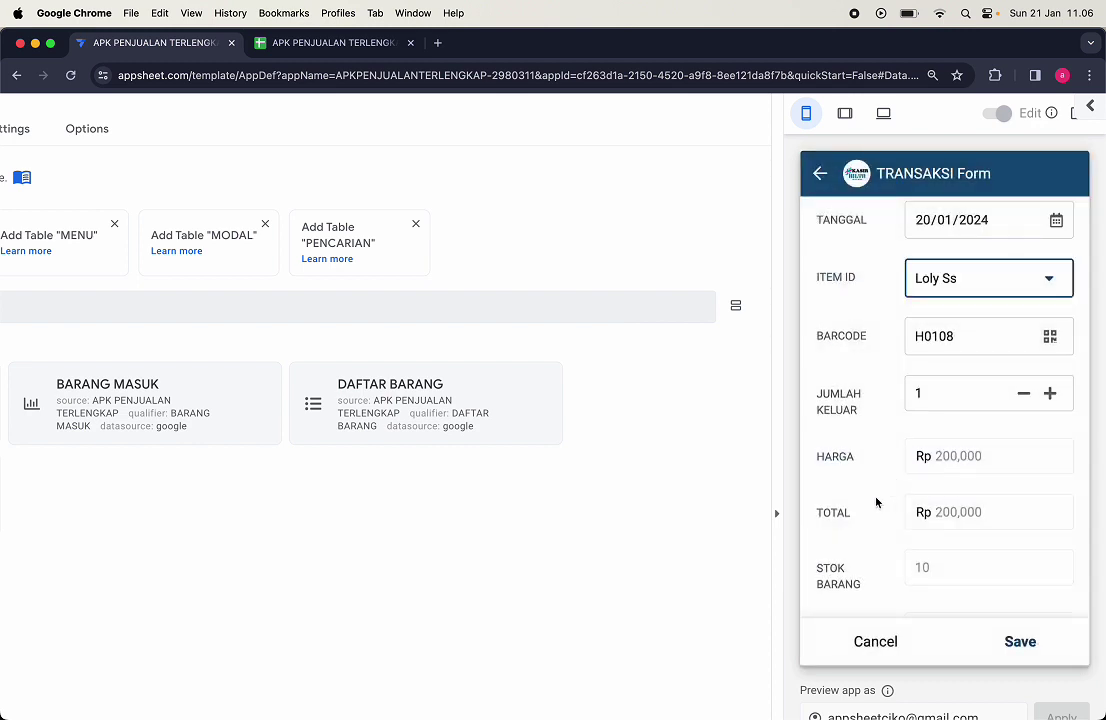
scroll(905, 525, "down", 1)
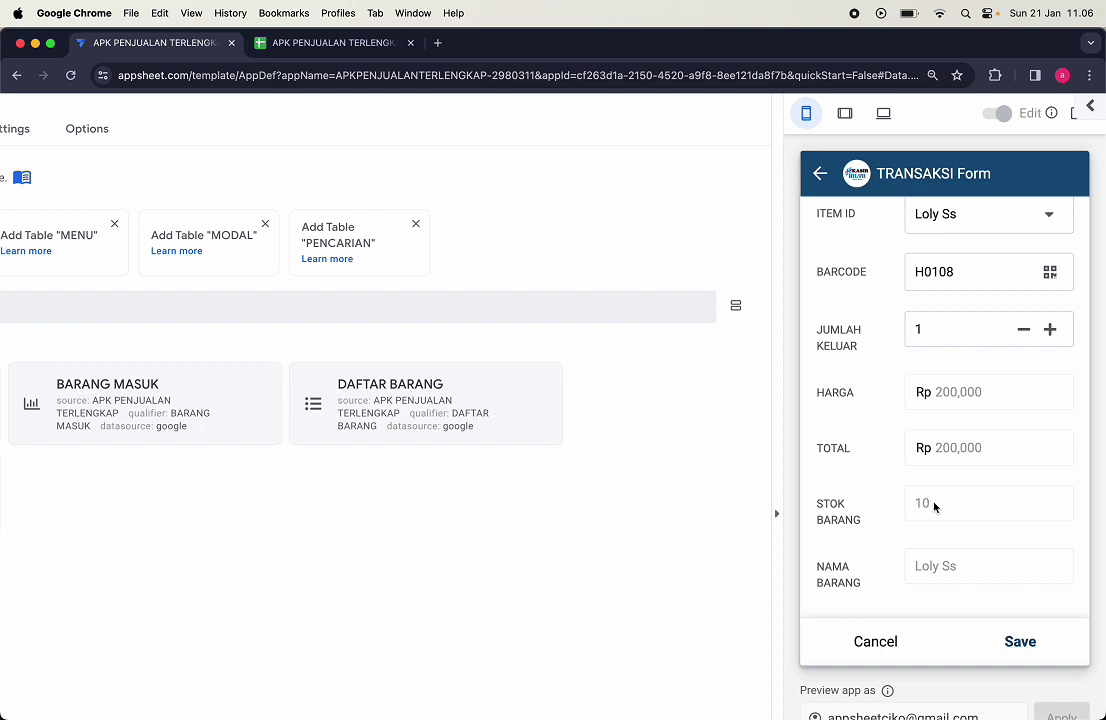
scroll(934, 507, "up", 2)
scroll(934, 507, "down", 1)
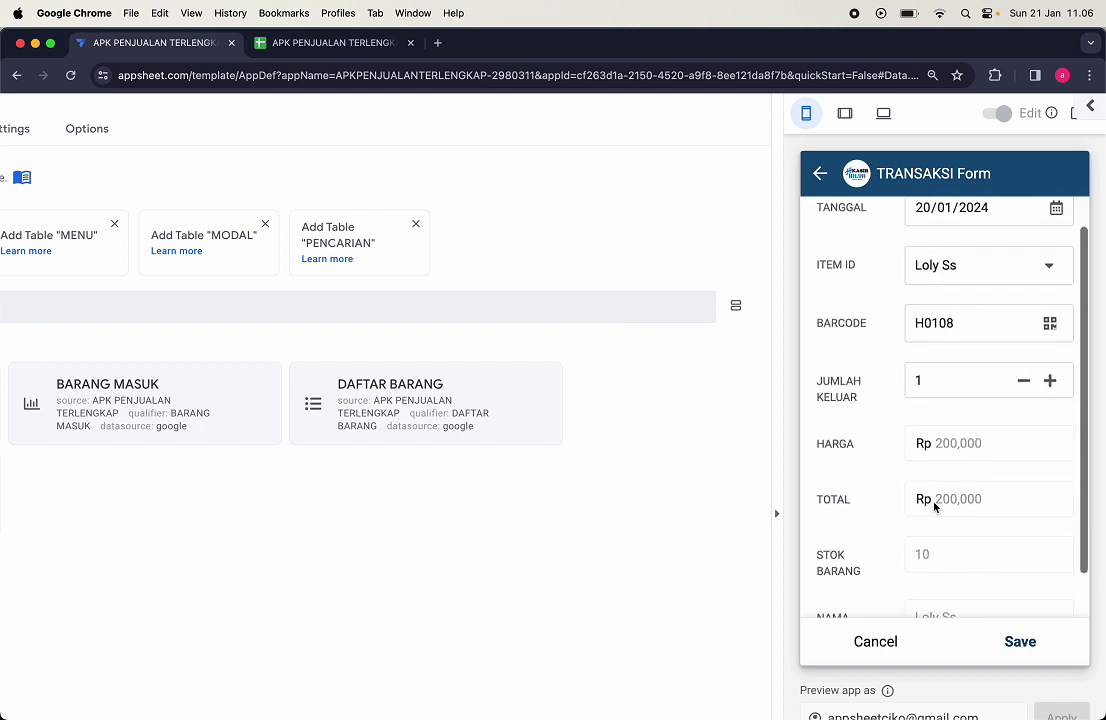
scroll(935, 403, "down", 4)
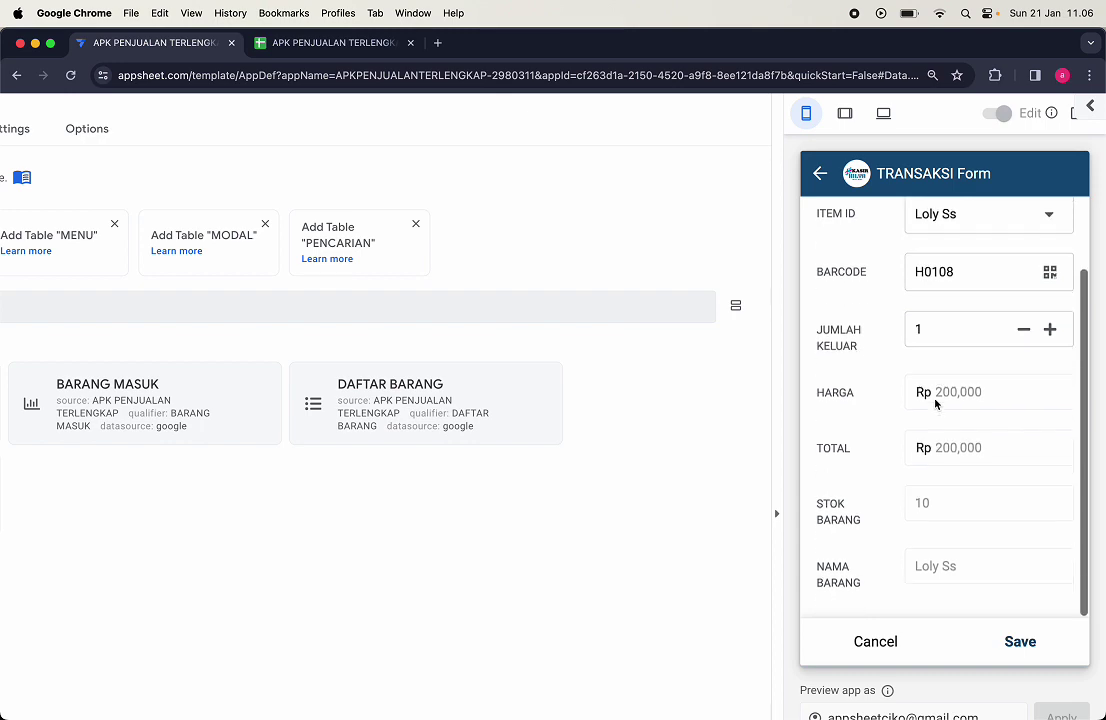
scroll(935, 403, "up", 3)
scroll(935, 403, "up", 1)
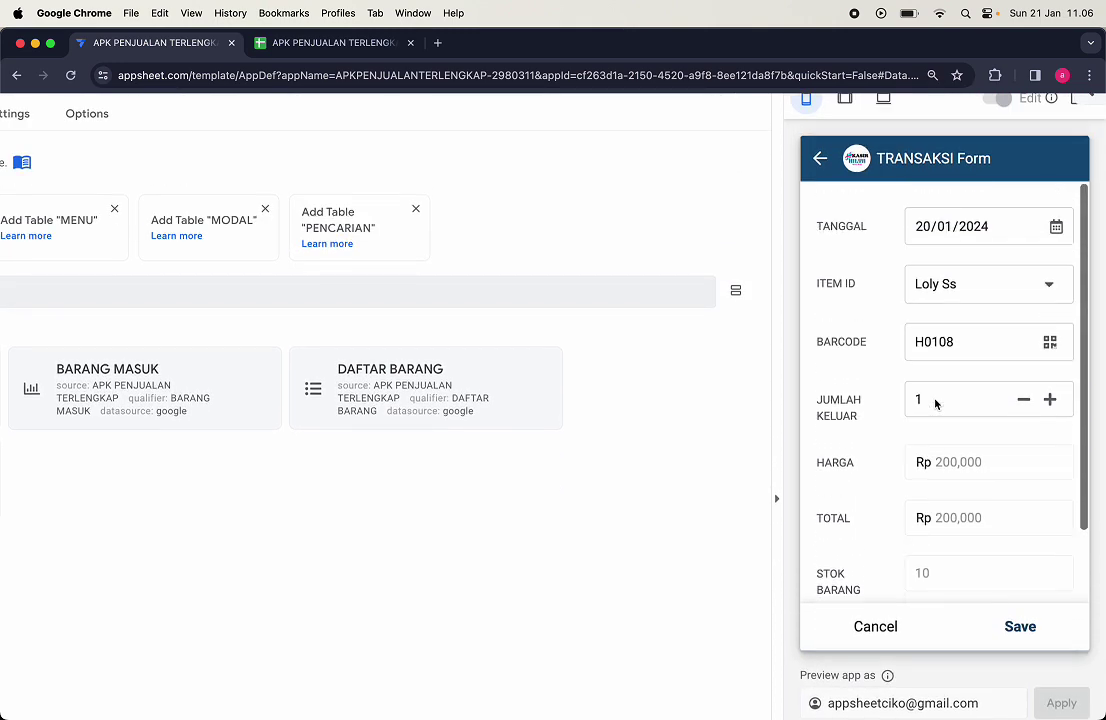
Step: Read the viewer's question about AppSheet transaction prices in the Instagram chat and return to the AppSheet editor
key("super+grave")
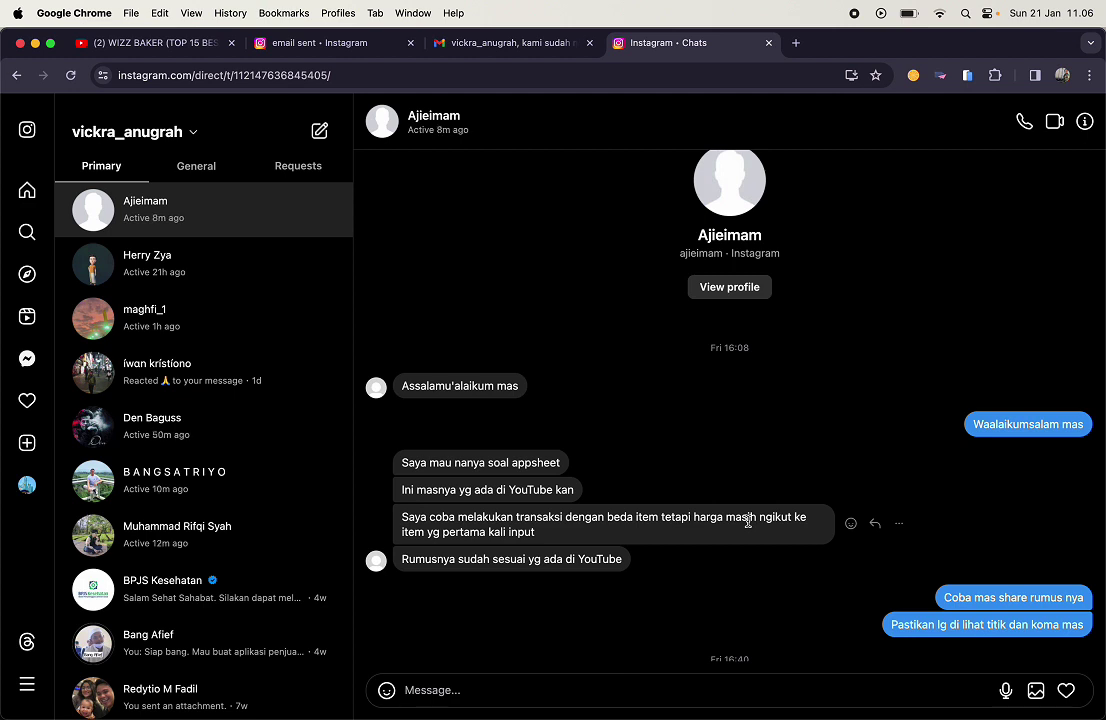
scroll(762, 454, "up", 1)
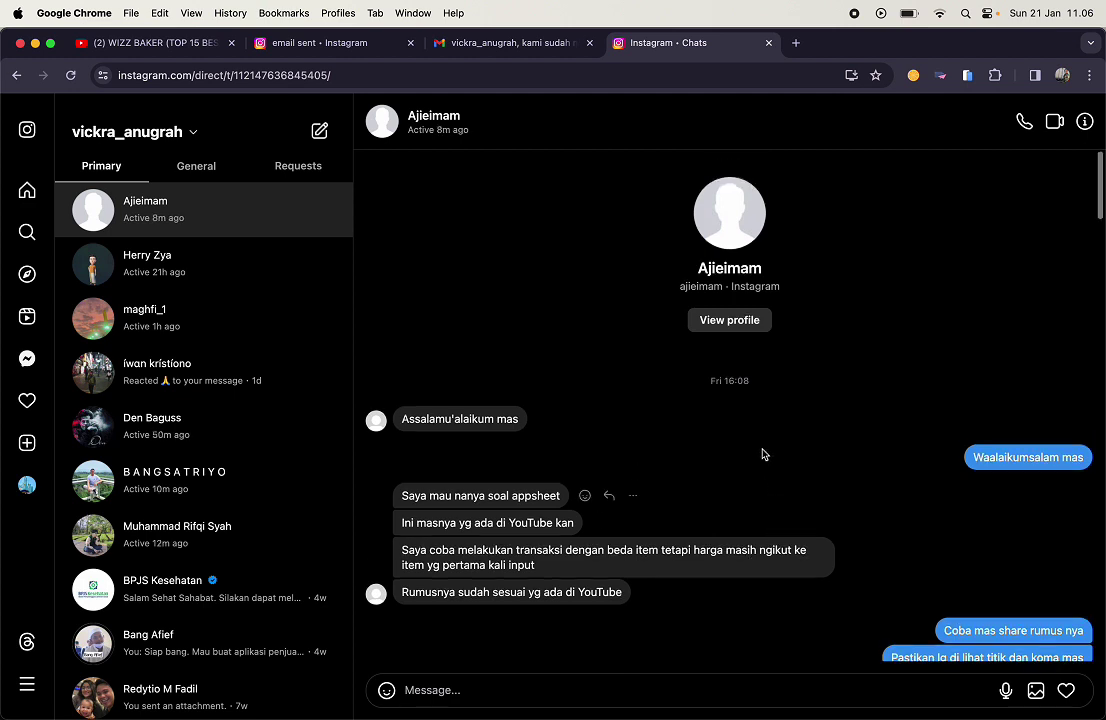
key("super+grave")
key("super+grave")
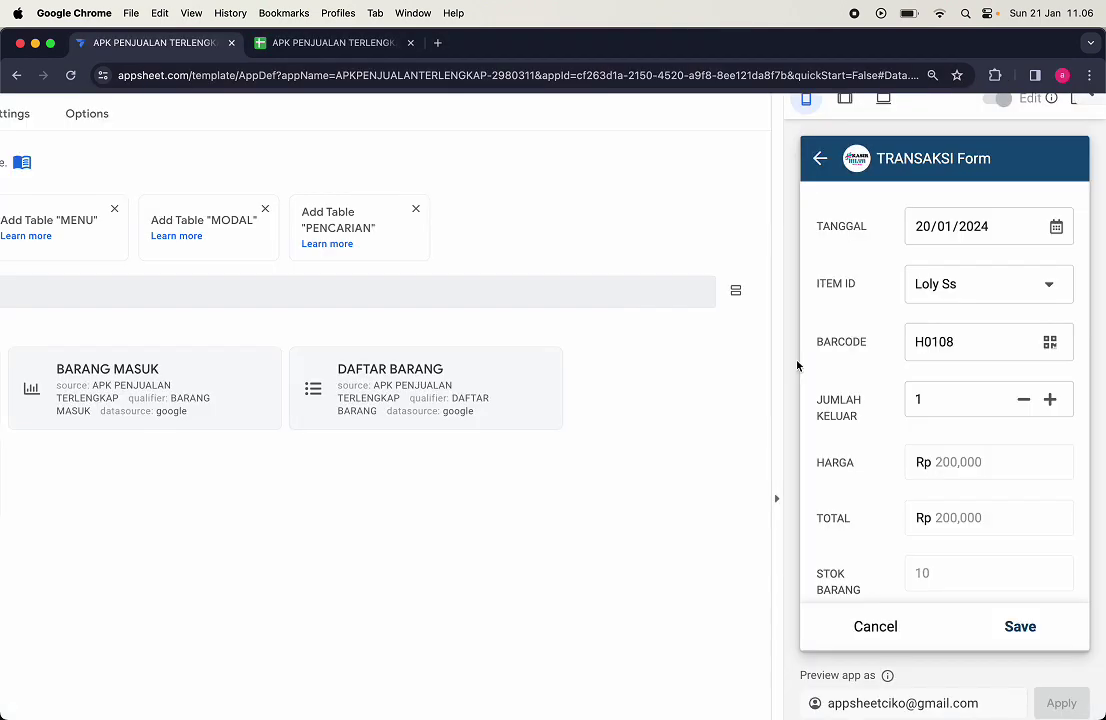
Step: Check the remaining fields of the item entry in the TRANSAKSI form preview and cancel that entry
scroll(880, 318, "down", 4)
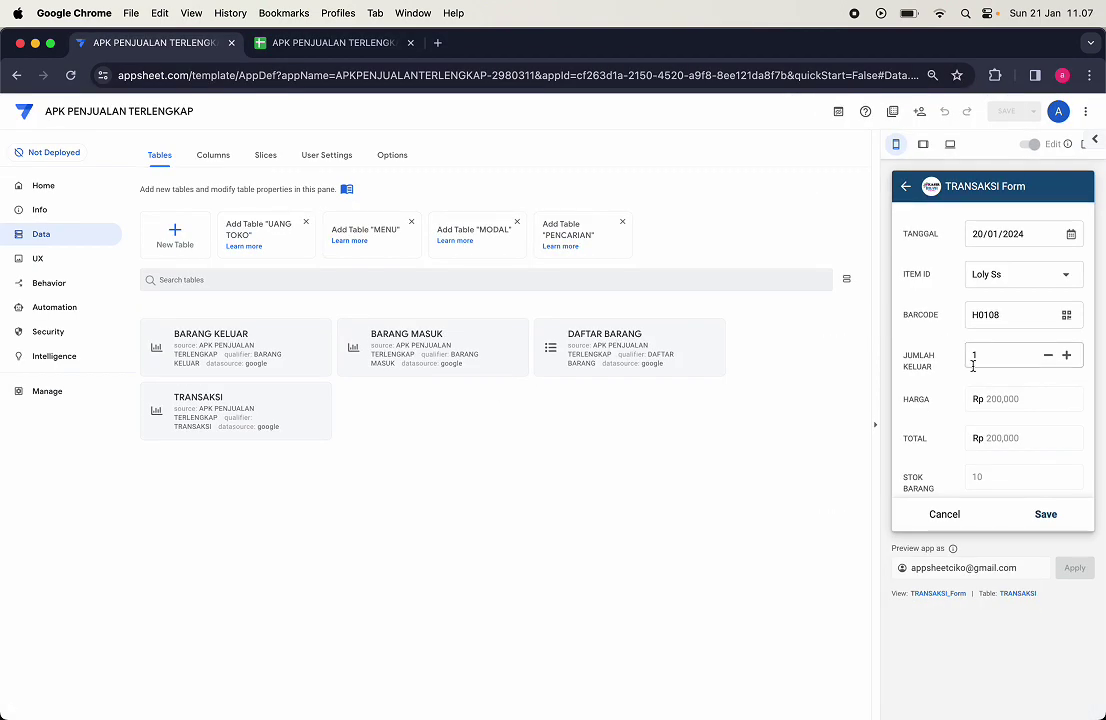
scroll(973, 366, "down", 2)
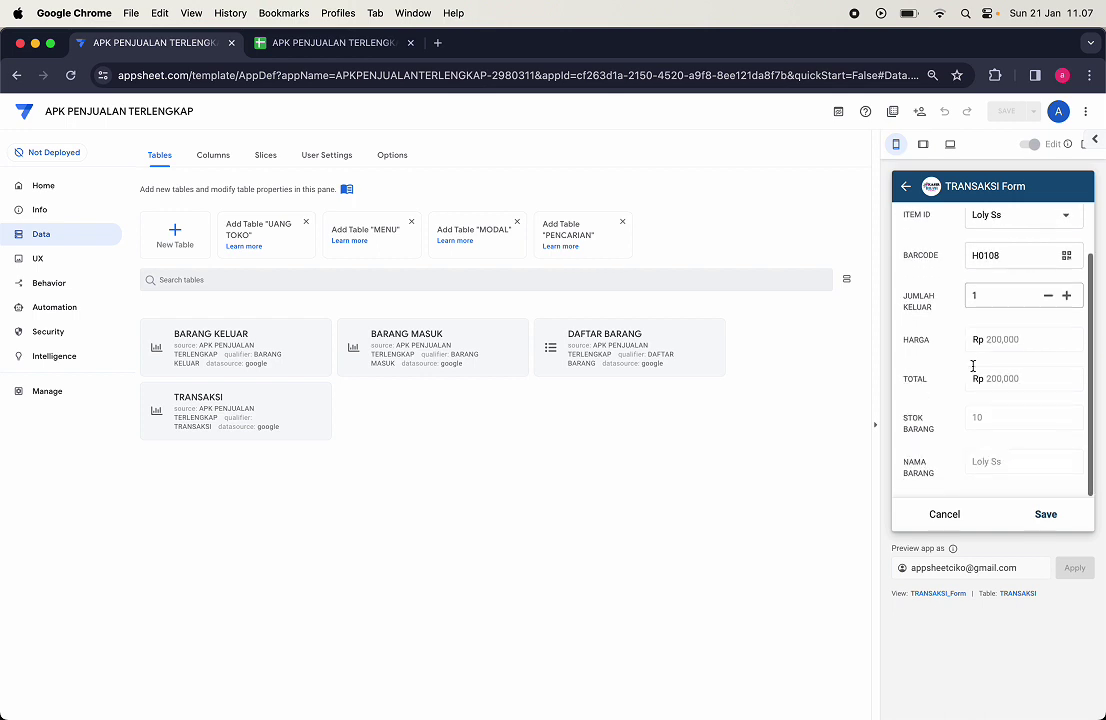
left_click(944, 514)
left_click(1048, 335)
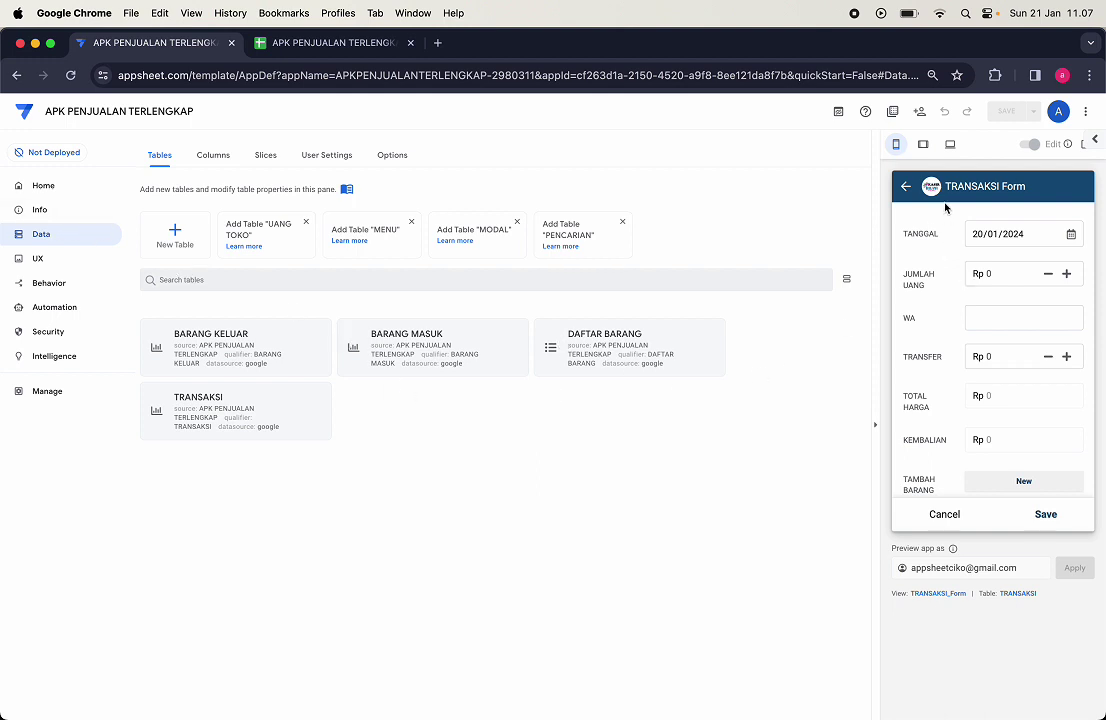
Step: Open the column definitions of the TRANSAKSI table and review their types and formulas
left_click(232, 418)
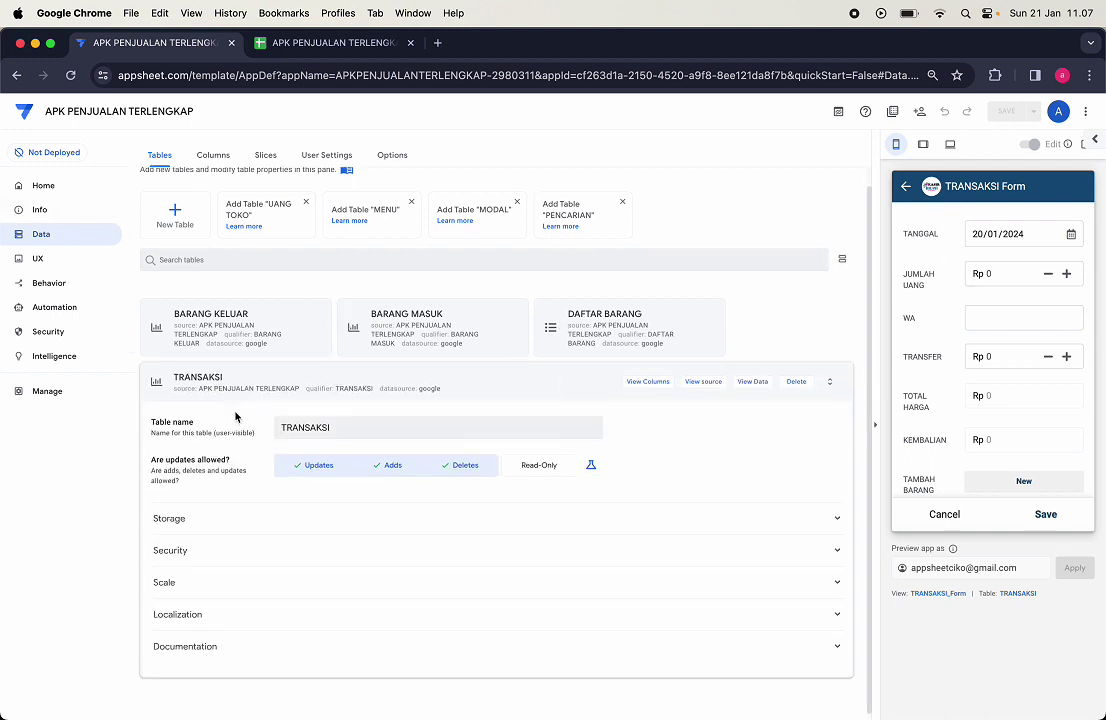
left_click(660, 390)
scroll(491, 459, "down", 5)
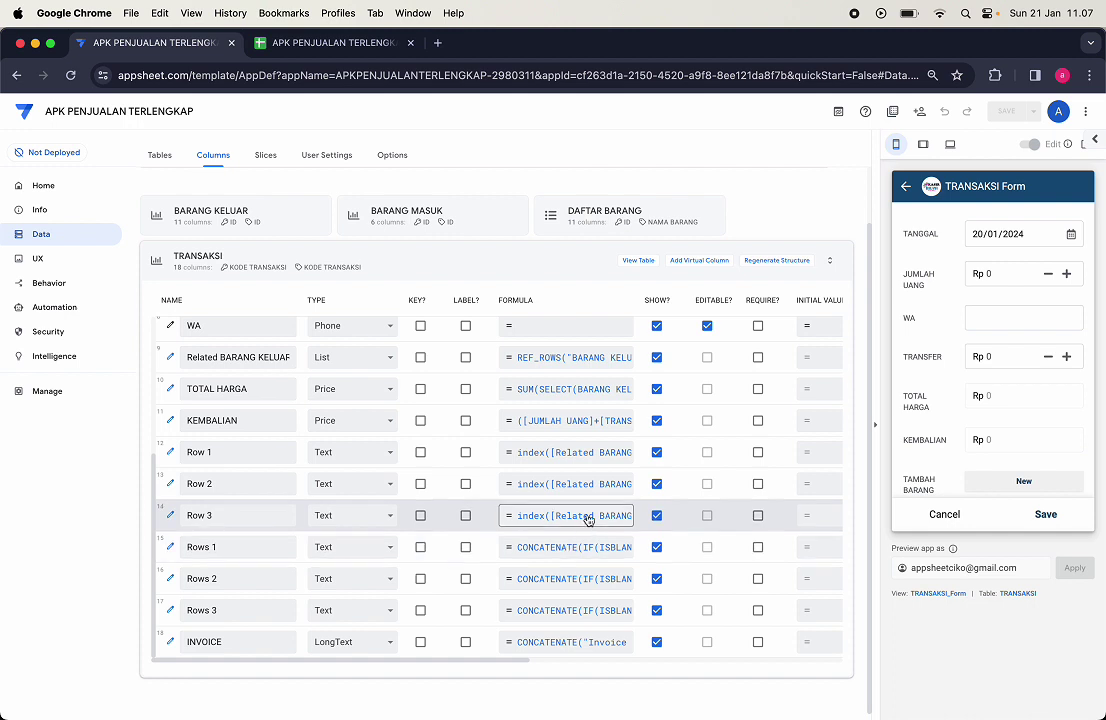
scroll(596, 500, "up", 3)
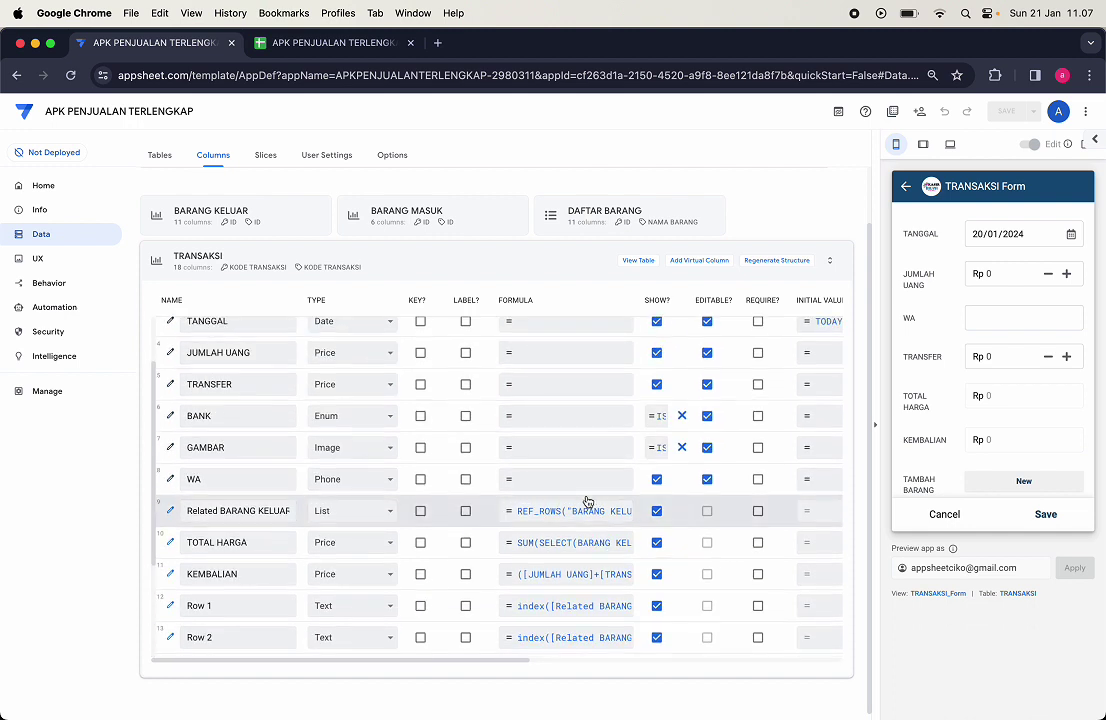
scroll(418, 578, "down", 3)
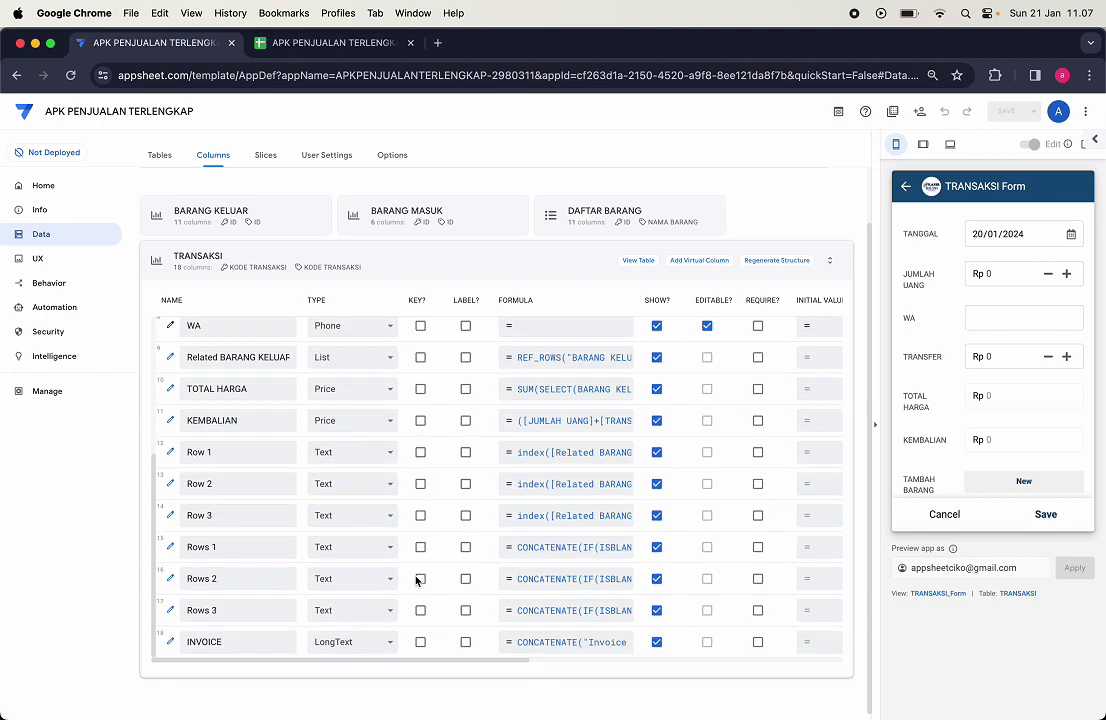
scroll(445, 520, "up", 5)
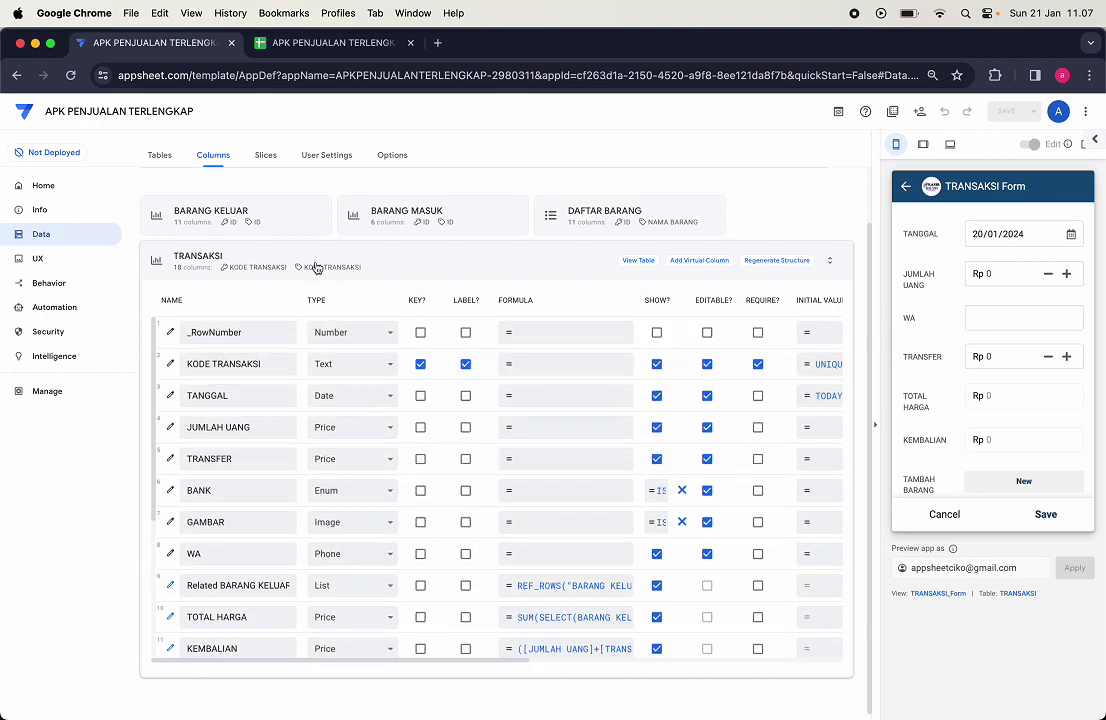
Step: Open the BARANG KELUAR table's columns and examine the app formulas of STOK BARANG and NAMA BARANG without changing them
left_click(251, 226)
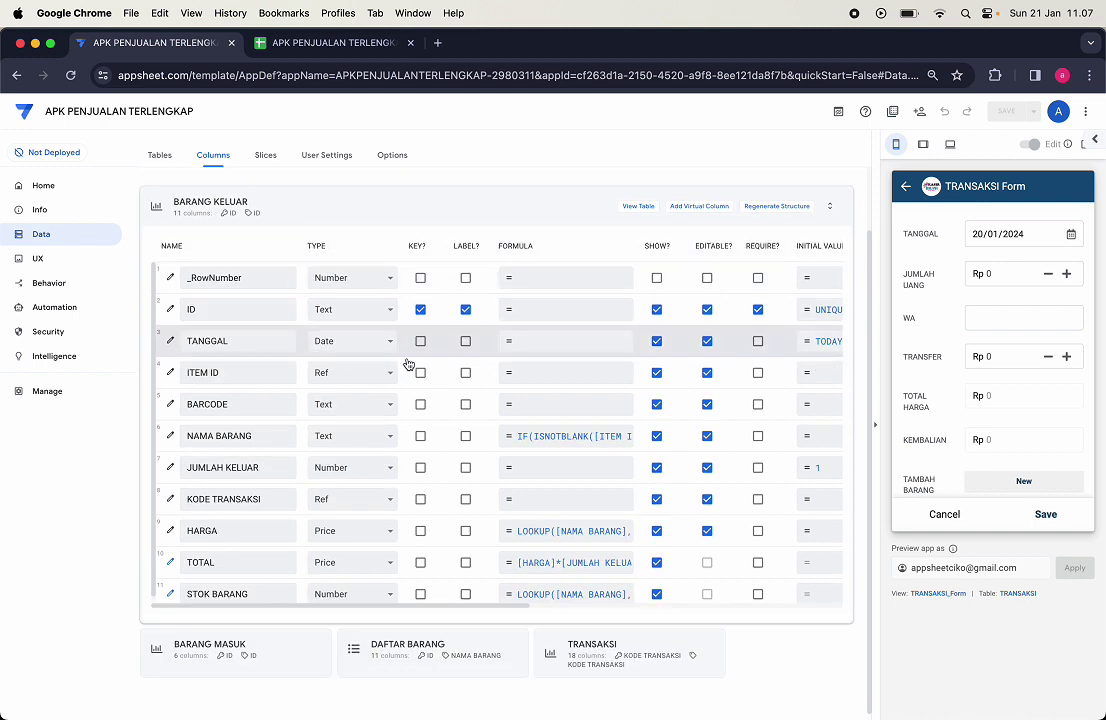
scroll(967, 408, "down", 3)
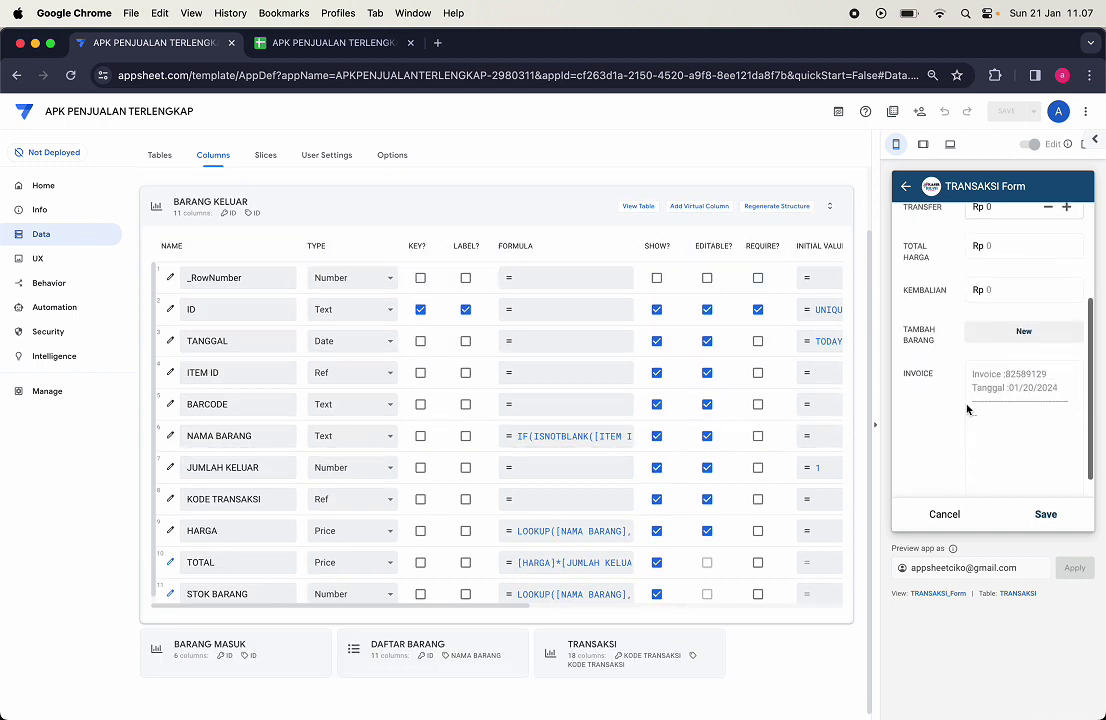
scroll(410, 395, "down", 1)
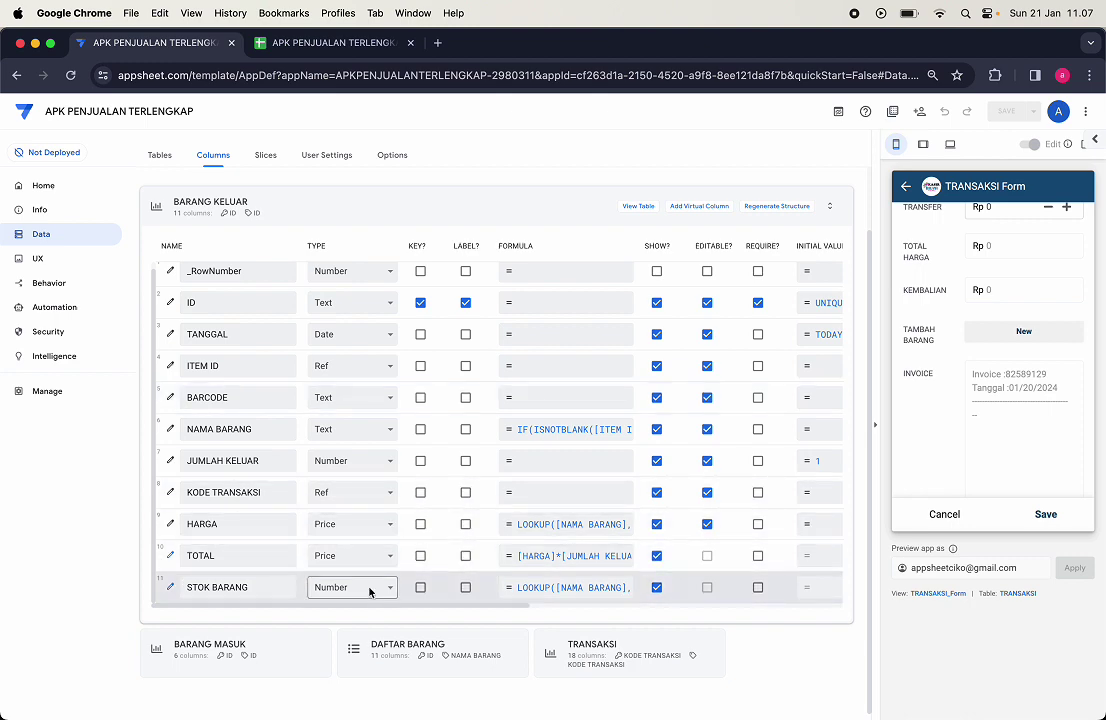
left_click(601, 590)
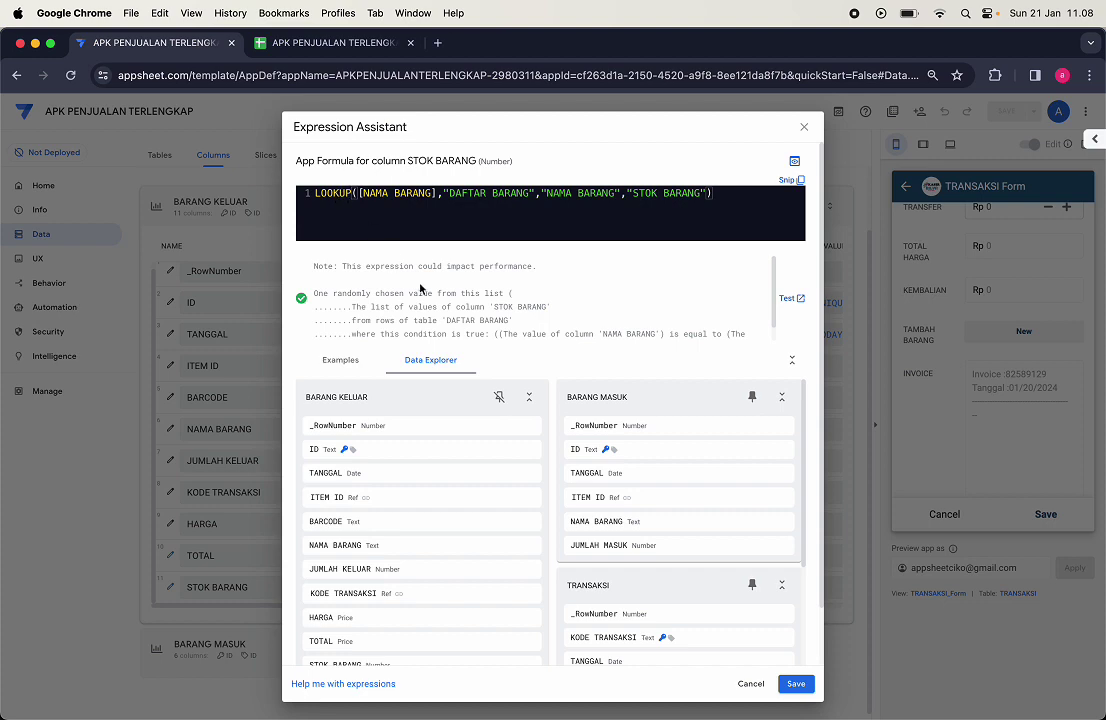
scroll(420, 287, "up", 5)
scroll(420, 287, "up", 2)
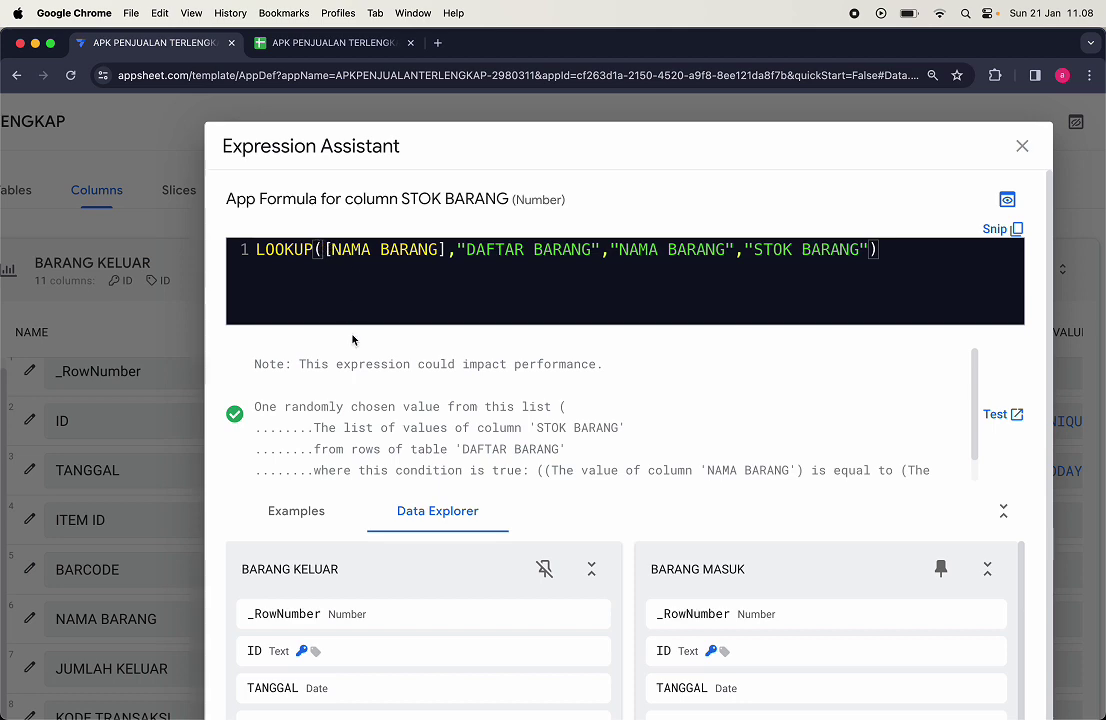
key("super+minus")
key("super+minus")
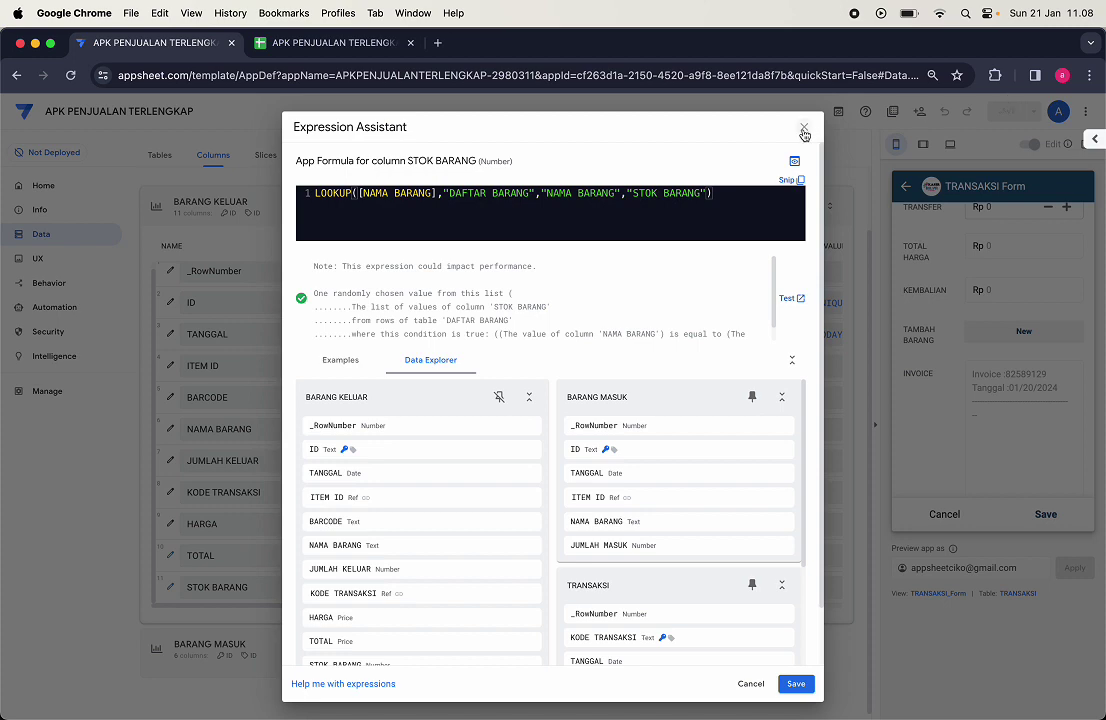
left_click(804, 129)
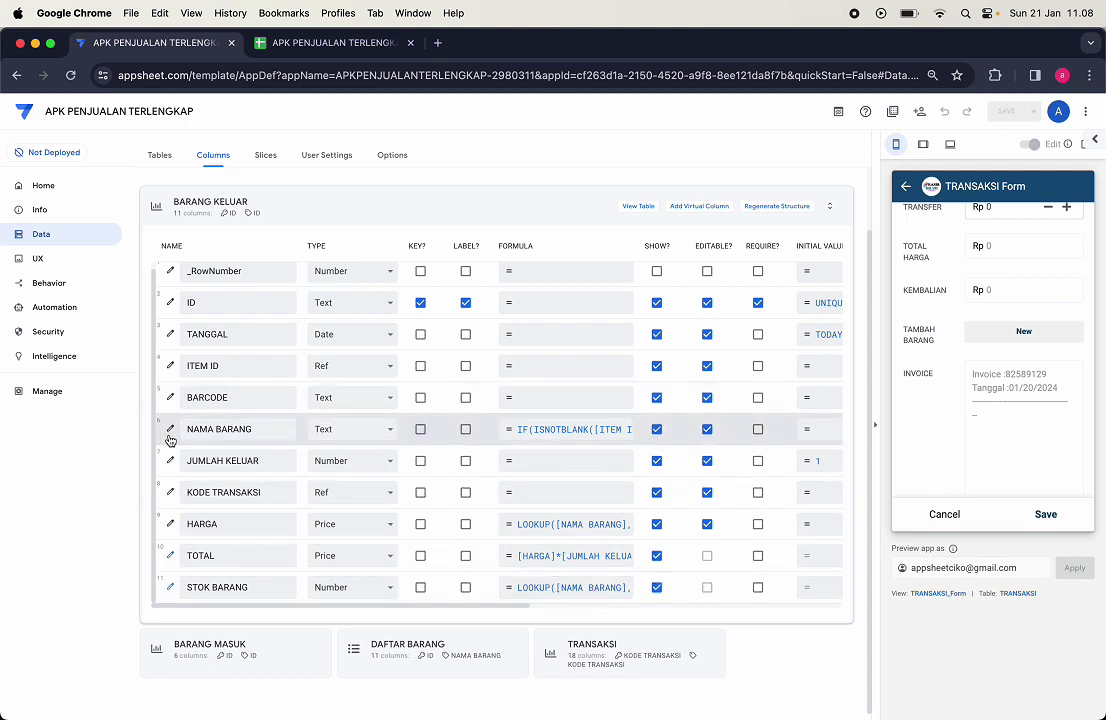
left_click(603, 438)
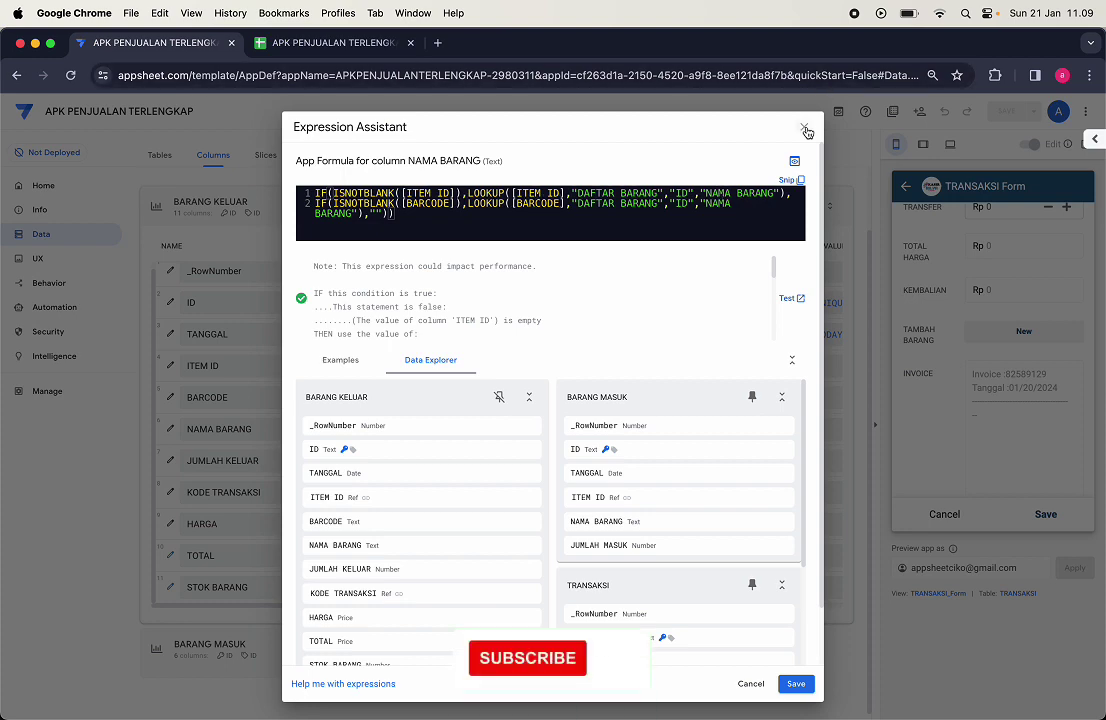
left_click(804, 127)
Step: Start a new item entry in the TRANSAKSI form preview and test ITEM ID with Loly L and Loly M, checking the price and stock
left_click(1017, 337)
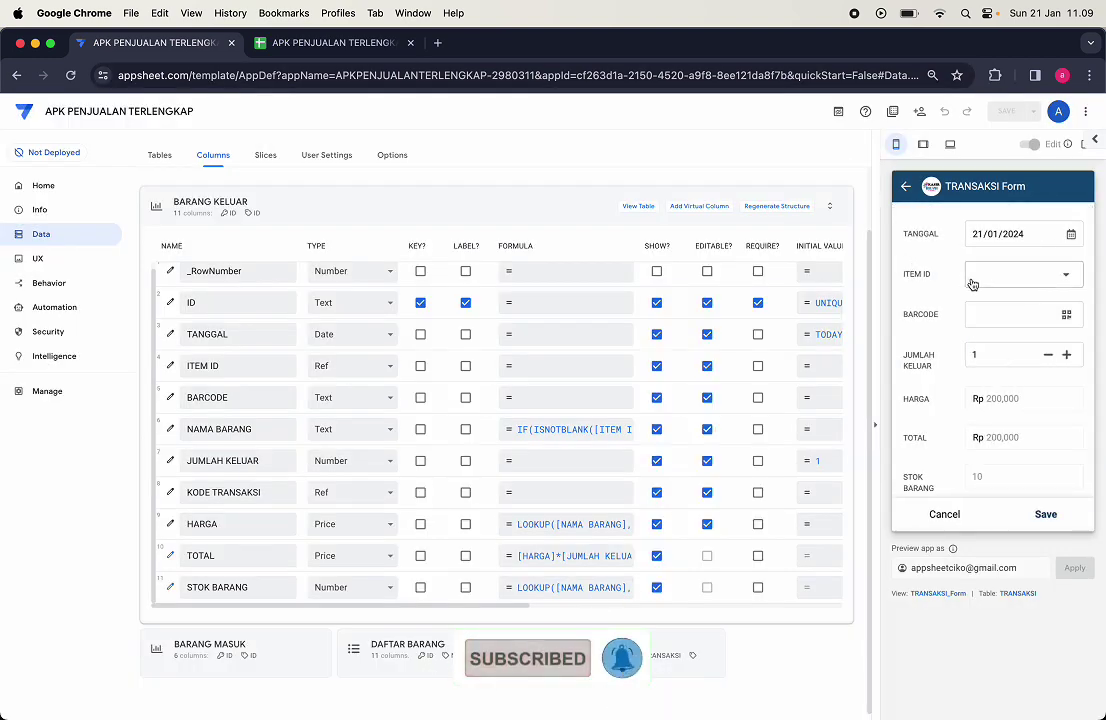
left_click(990, 276)
left_click(990, 276)
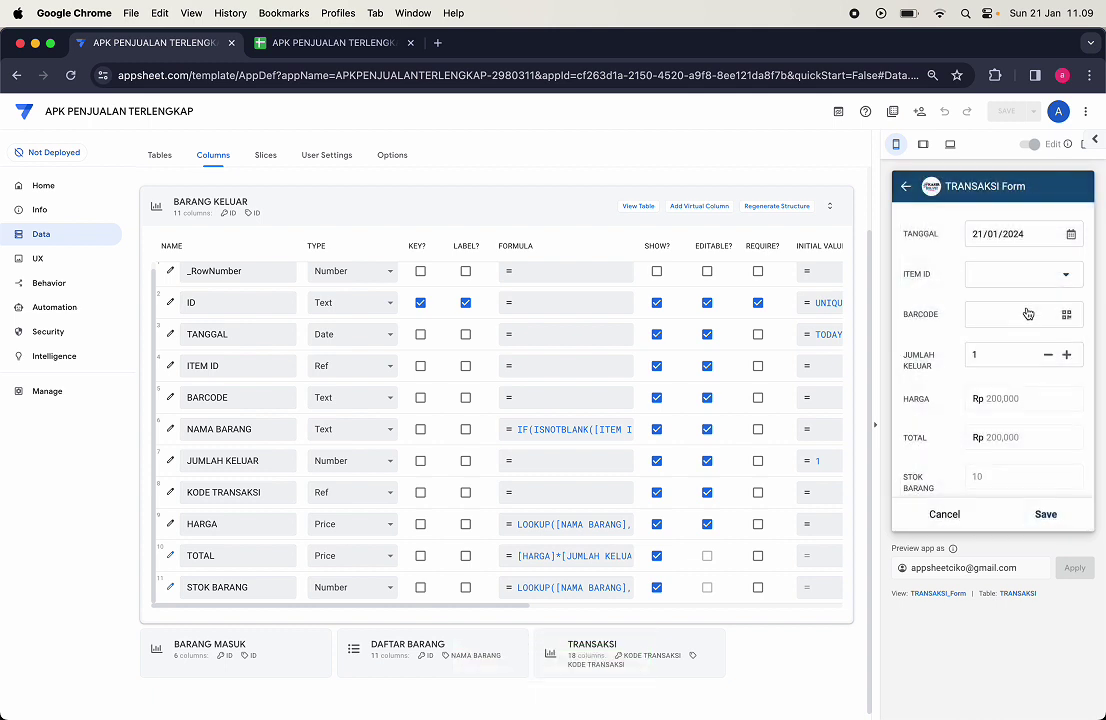
scroll(1018, 333, "down", 1)
scroll(1000, 440, "up", 2)
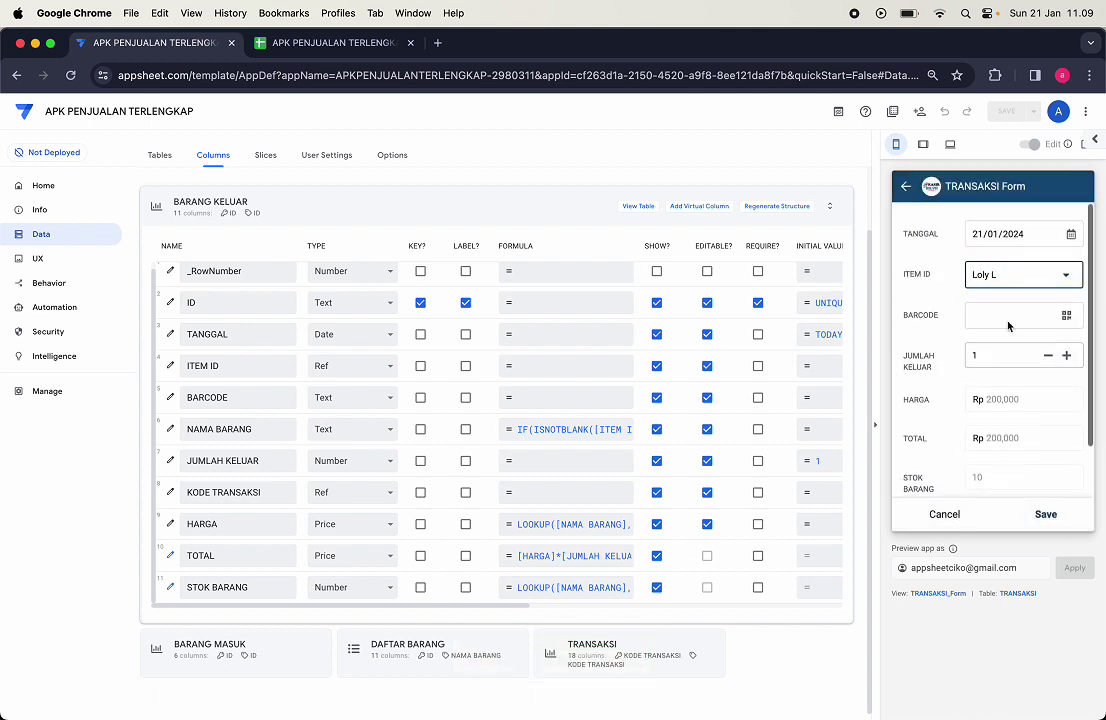
left_click(1007, 272)
left_click(960, 303)
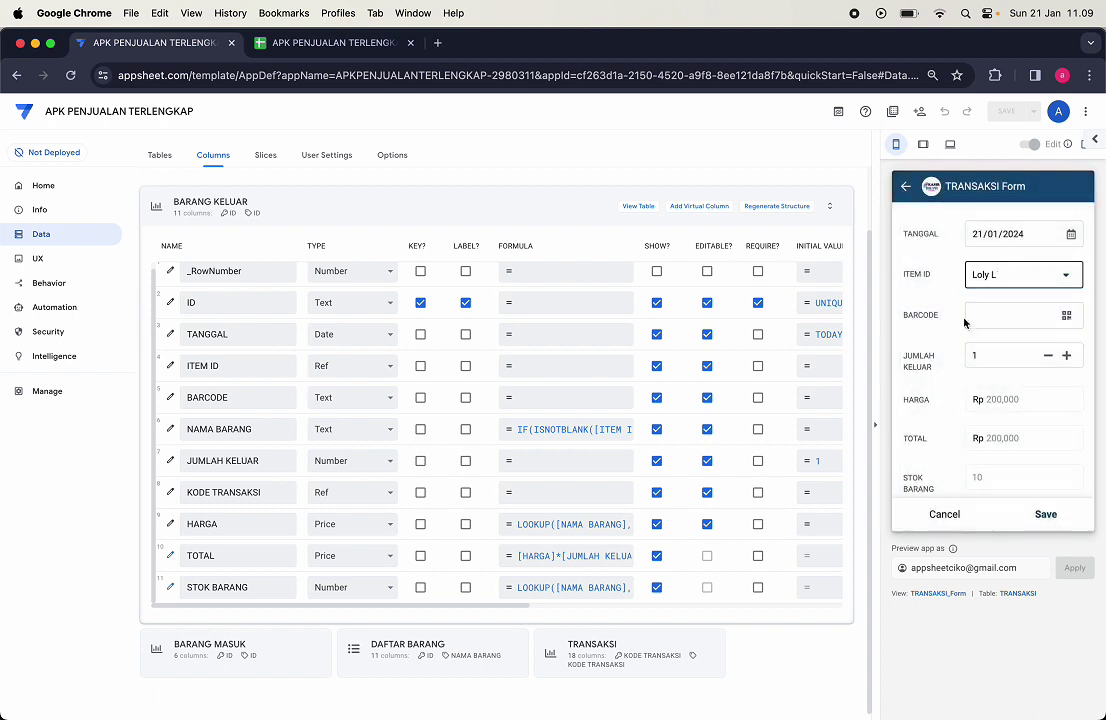
scroll(1010, 480, "down", 1)
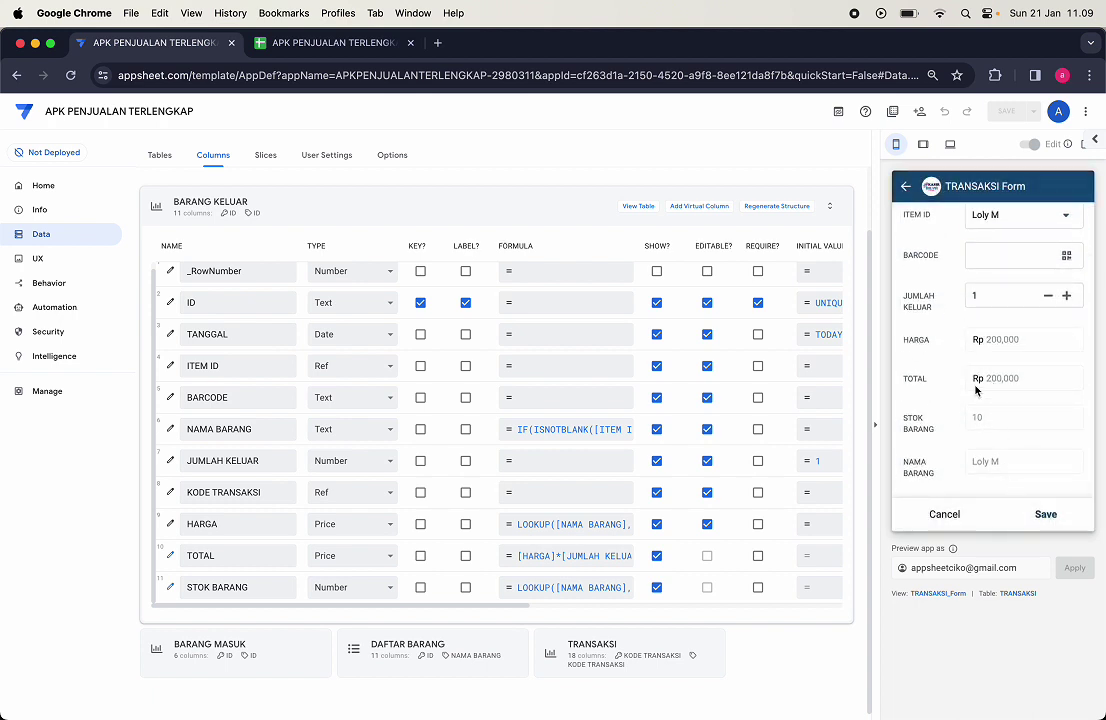
Step: Examine the app formula of STOK BARANG in the BARANG KELUAR table and leave it unchanged
left_click(556, 590)
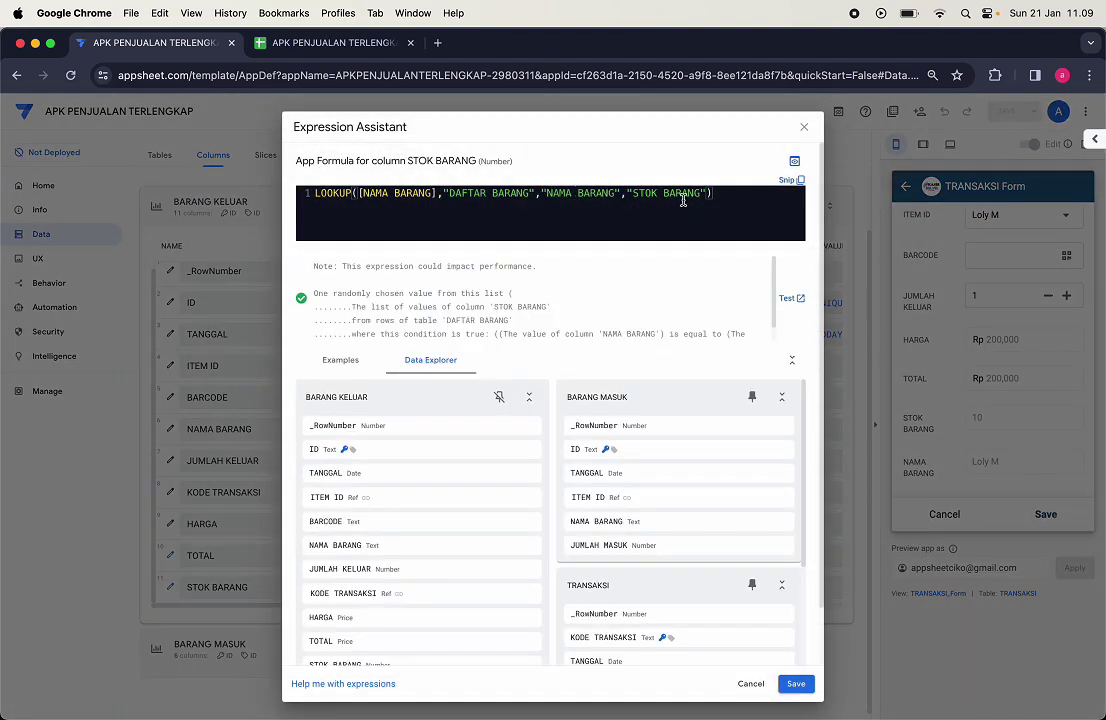
left_click(804, 131)
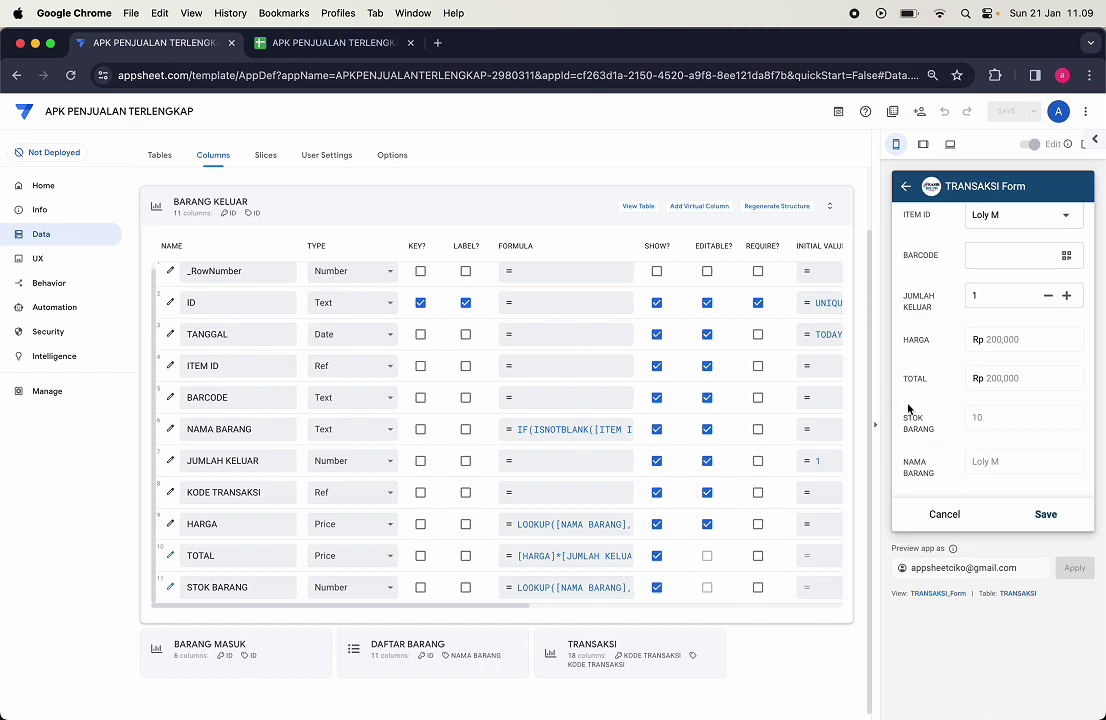
key("ctrl+Tab")
key("ctrl+Tab")
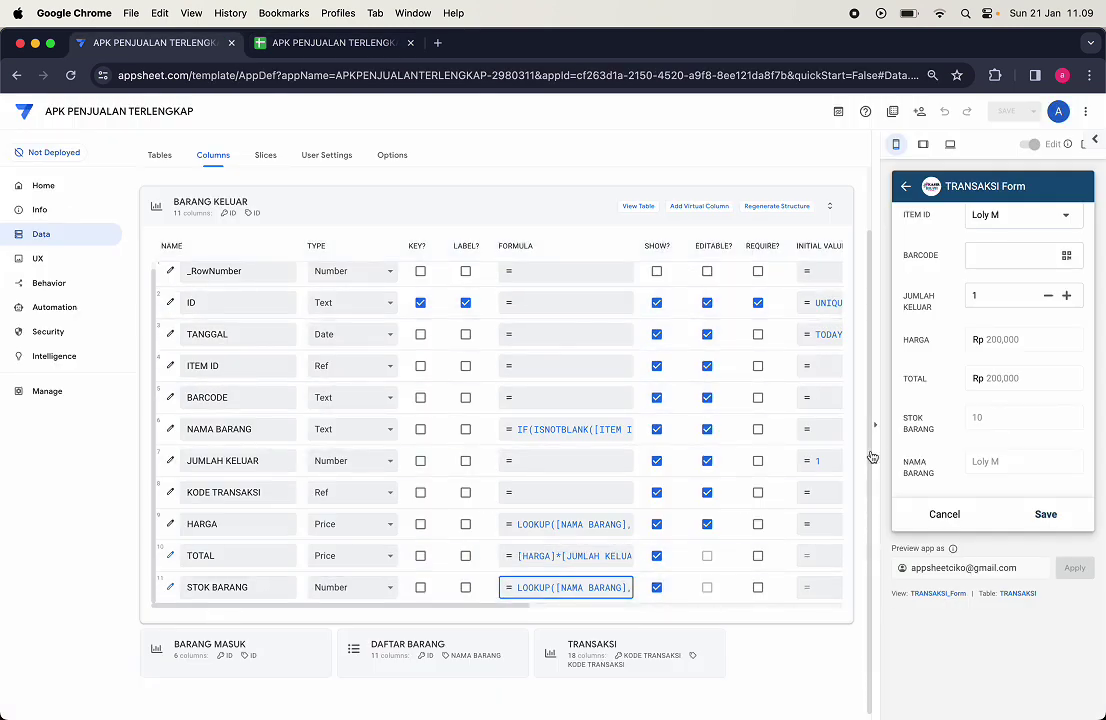
Step: Switch the app preview to tablet size and change STOK BARANG's formula to LOOKUP([ITEM ID].[NAMA BARANG],"DAFTAR BARANG","NAMA BARANG","STOK BARANG")
left_click(922, 145)
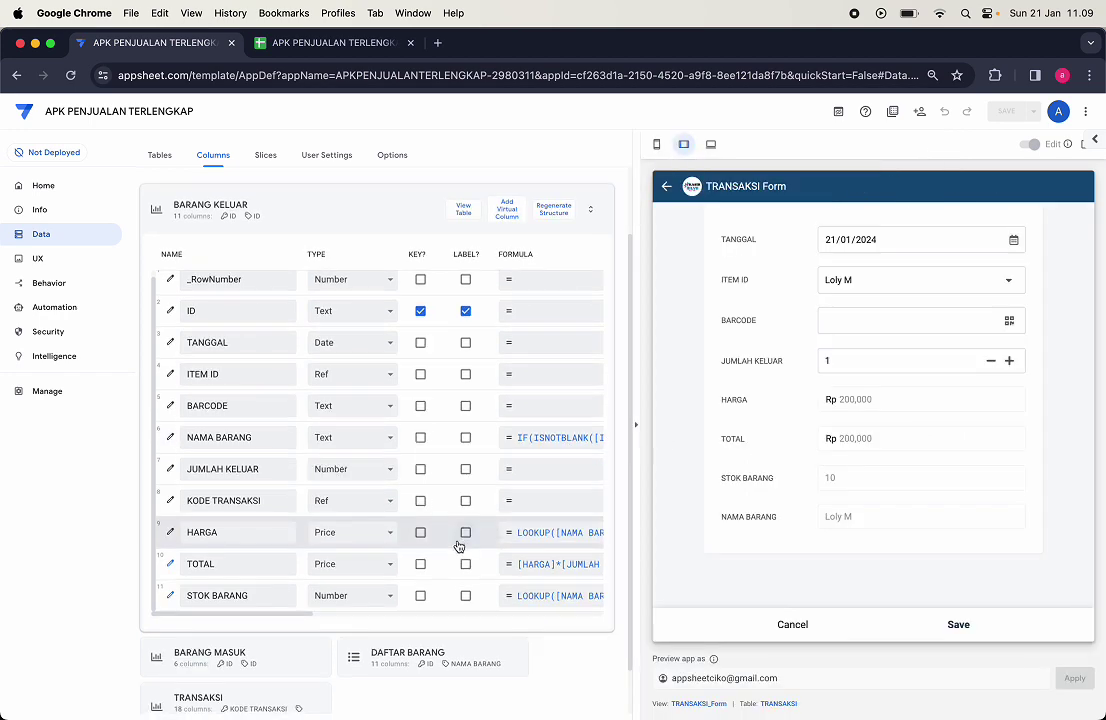
scroll(458, 546, "down", 1)
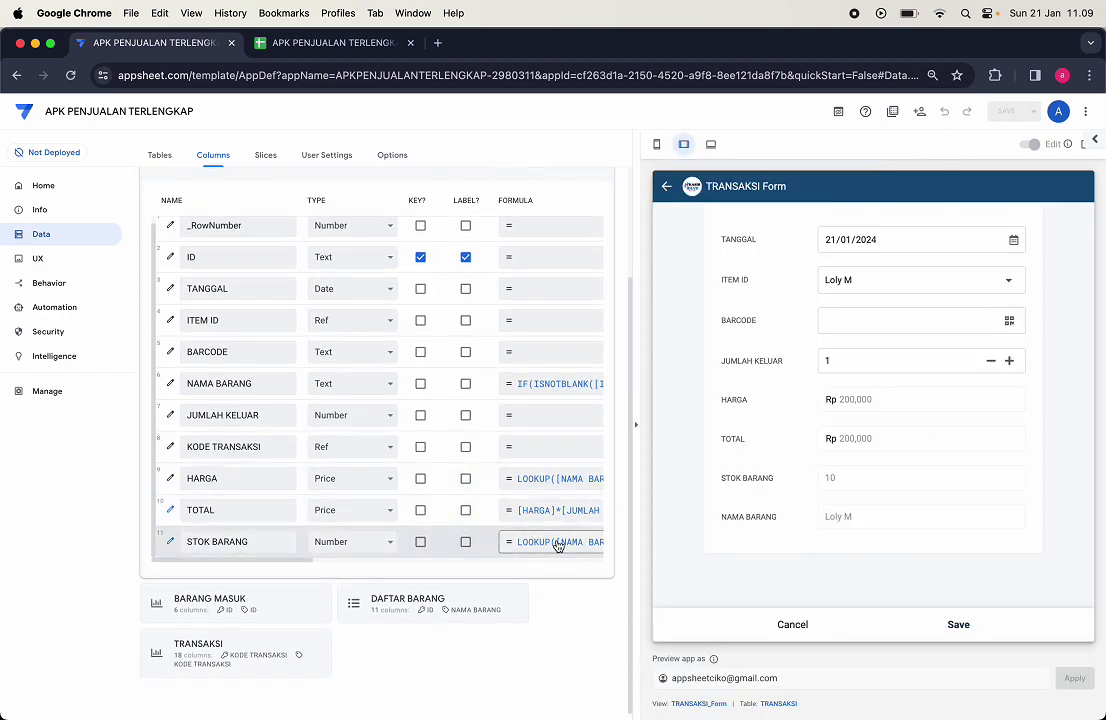
left_click(558, 546)
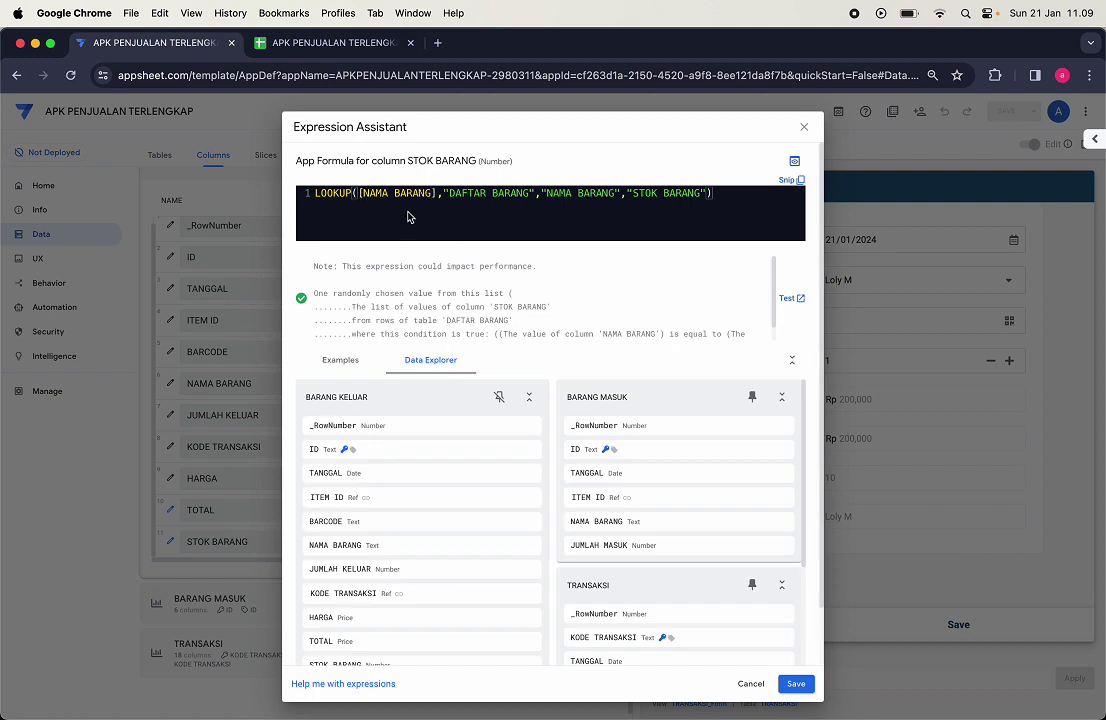
type("[")
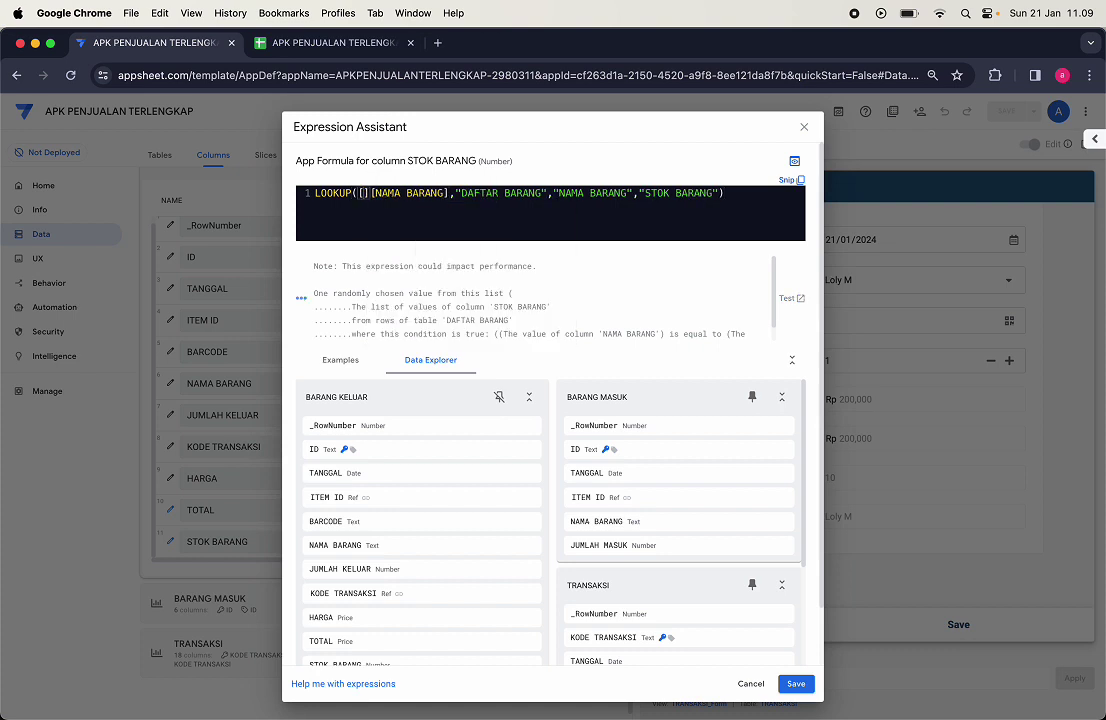
type("item")
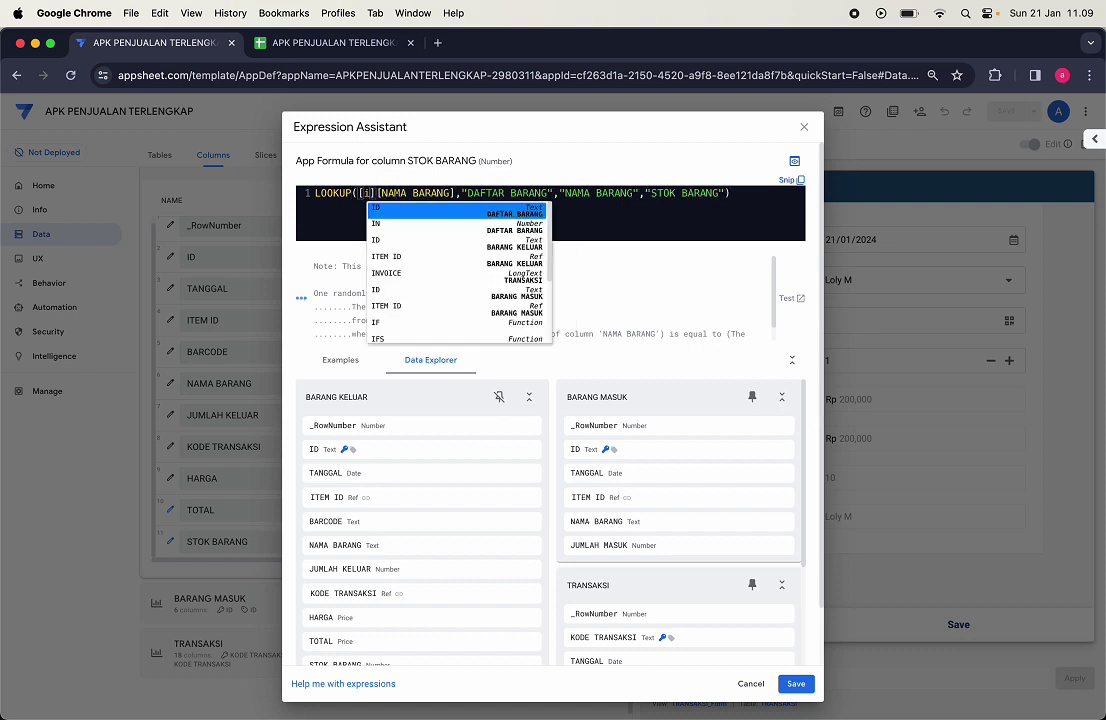
key("Return")
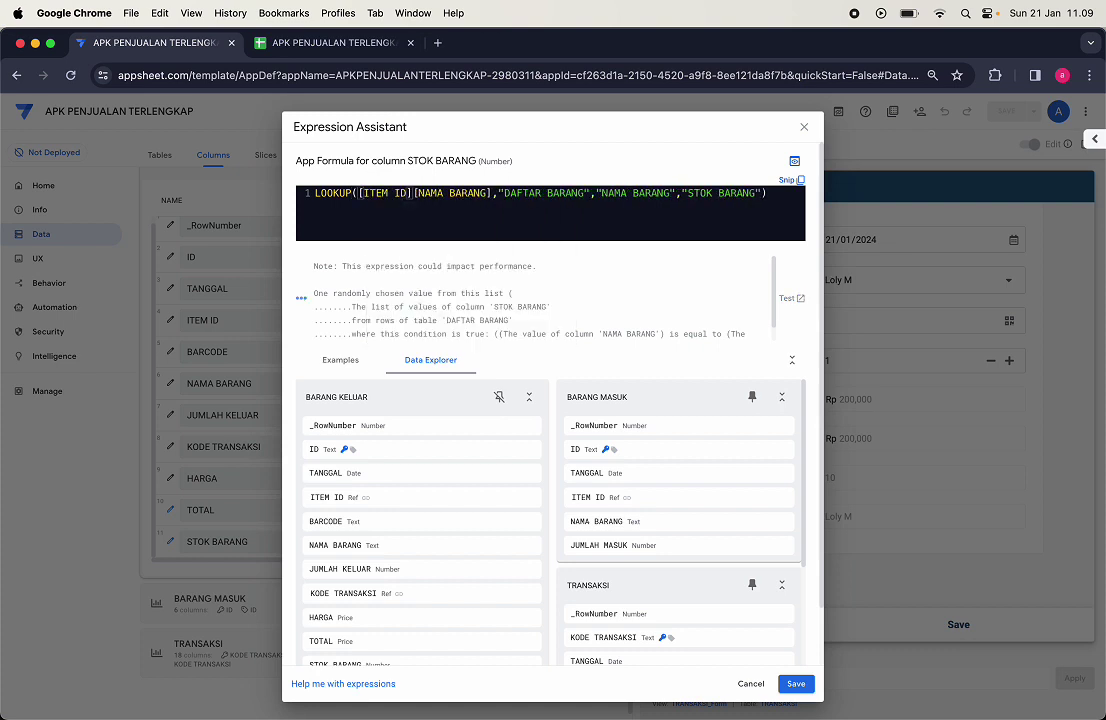
type(".")
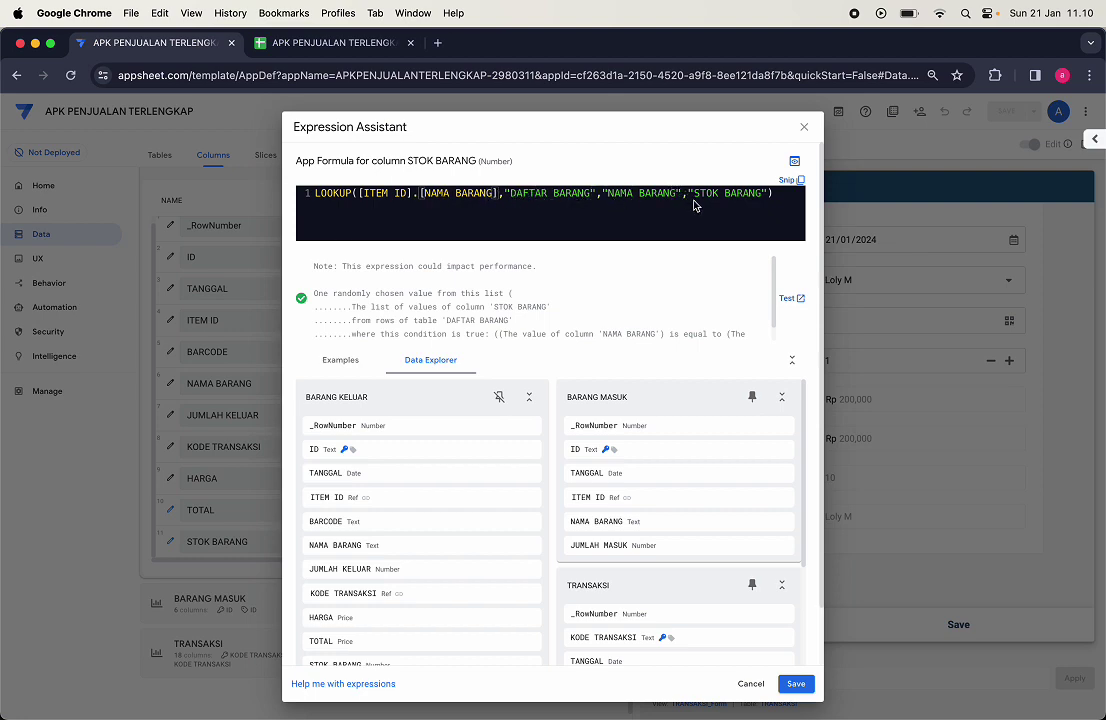
Step: Examine the [ITEM ID].[NAMA BARANG] reference within the STOK BARANG lookup formula at a larger size
key("super+equal")
key("super+equal")
key("super+equal")
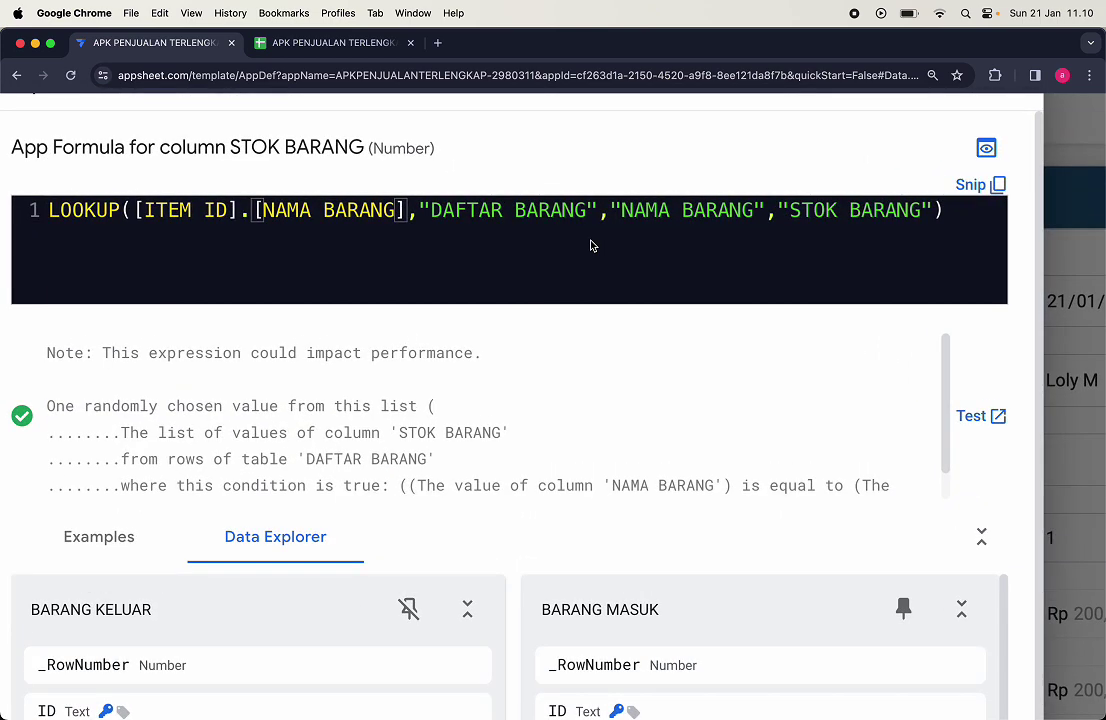
key("super+minus")
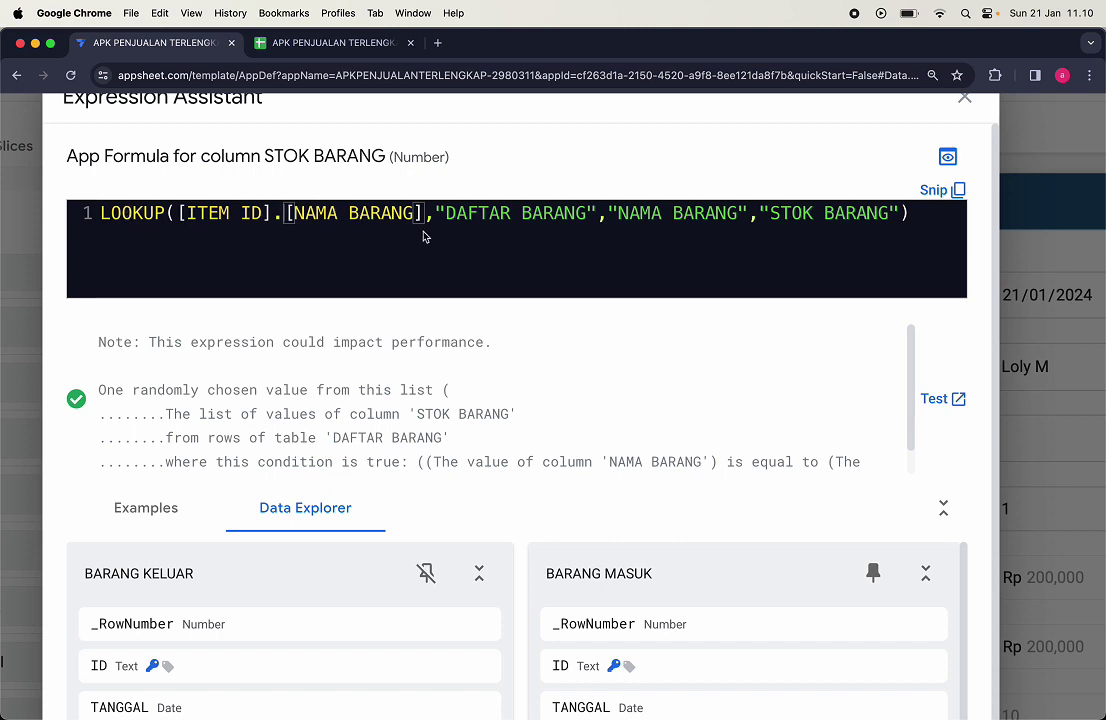
left_click_drag(421, 213, 178, 213)
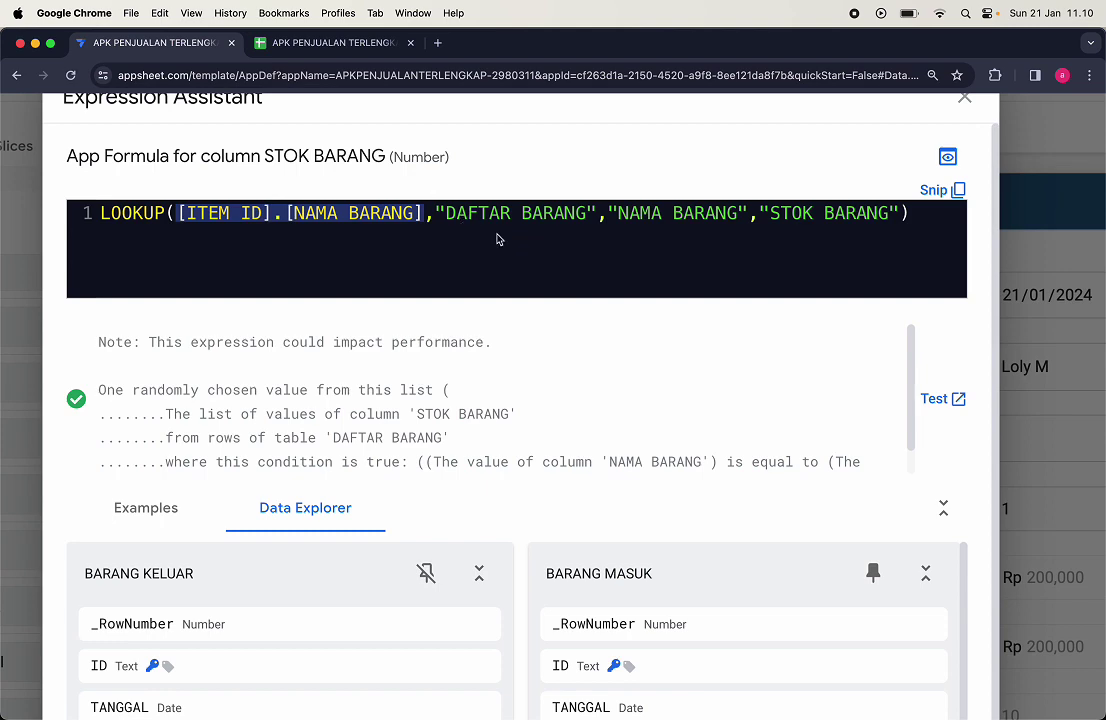
scroll(497, 239, "up", 1)
scroll(497, 239, "up", 2)
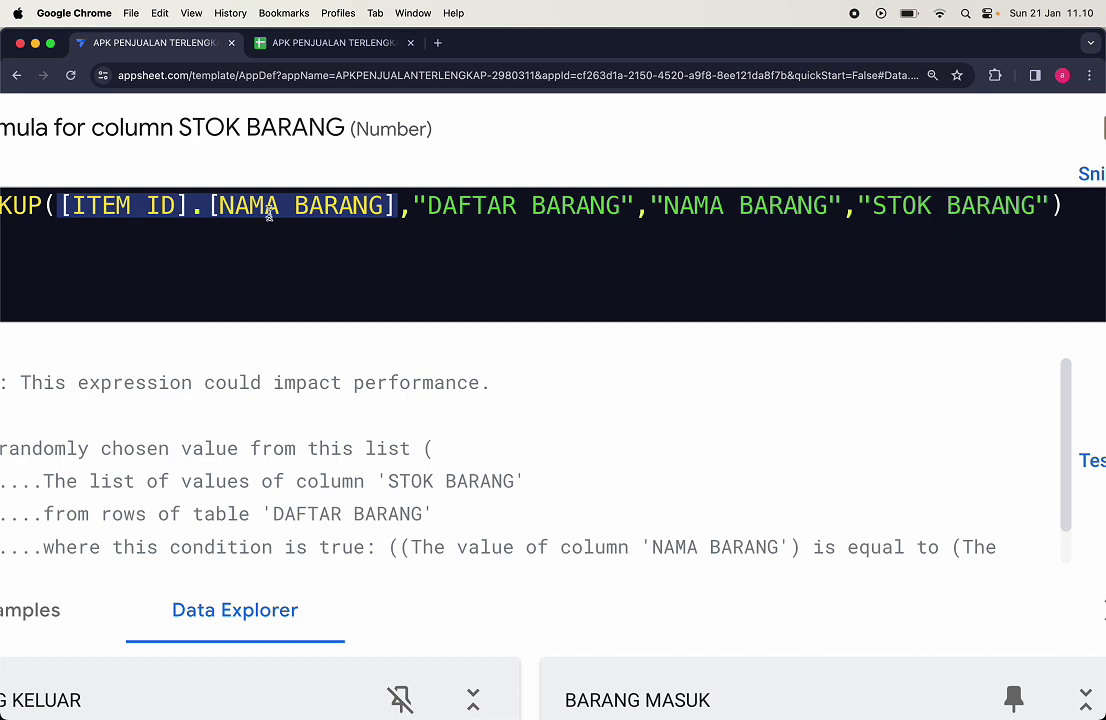
scroll(232, 205, "down", 5)
scroll(232, 205, "left", 3)
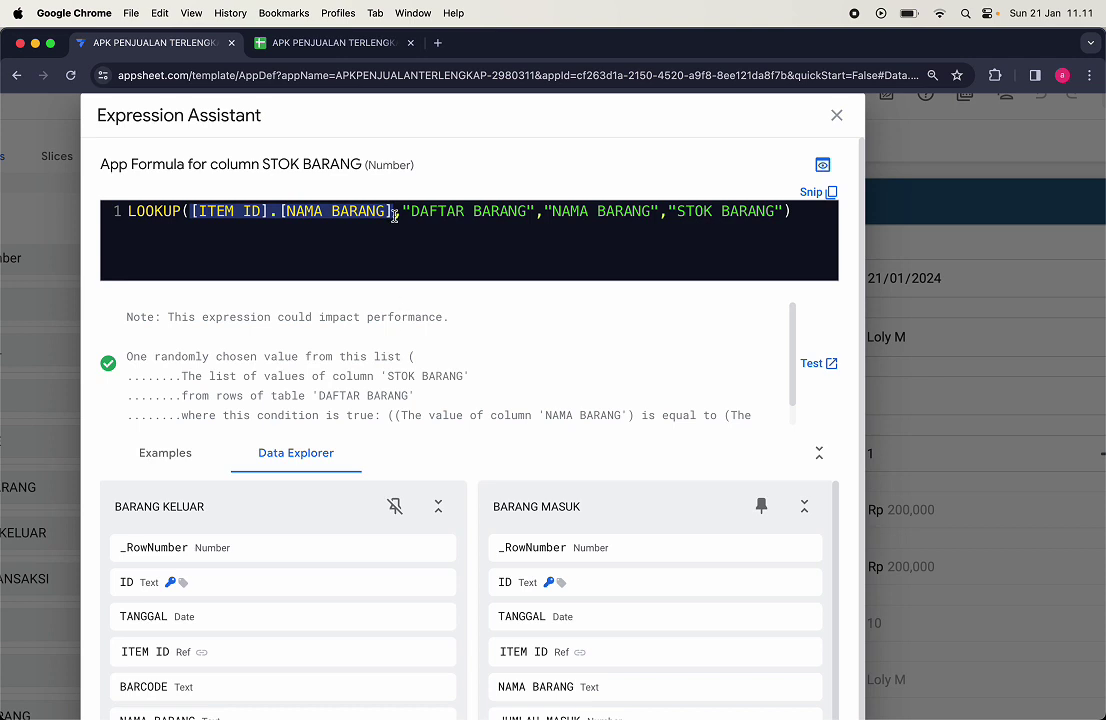
left_click(363, 233)
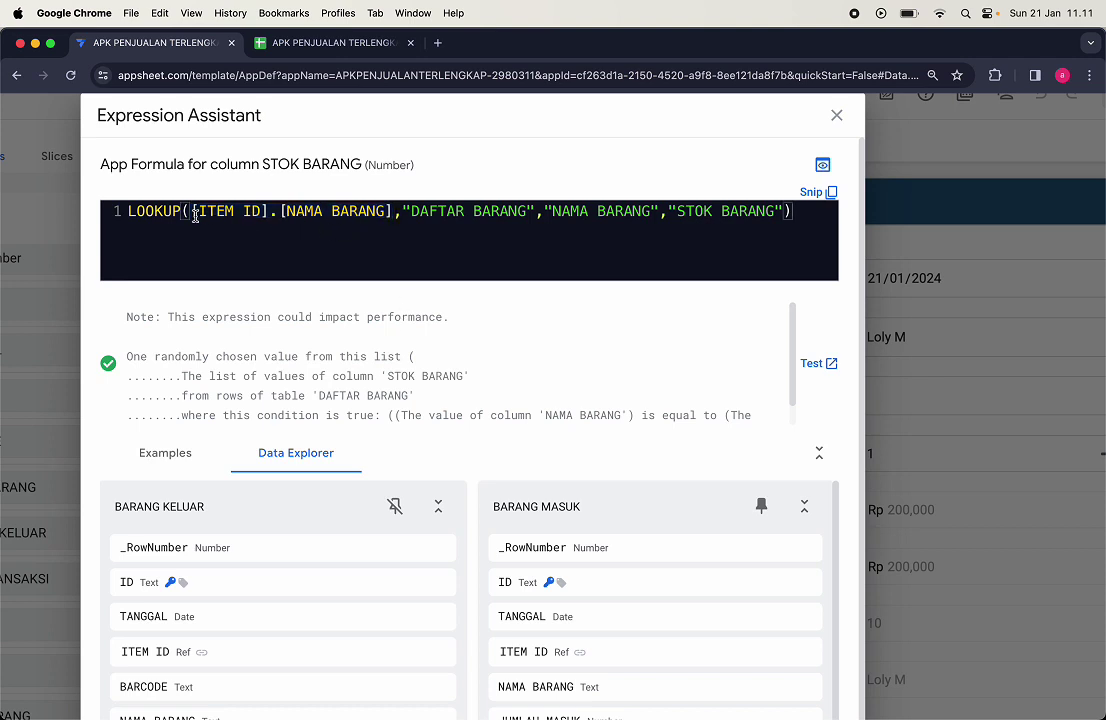
left_click_drag(194, 212, 391, 210)
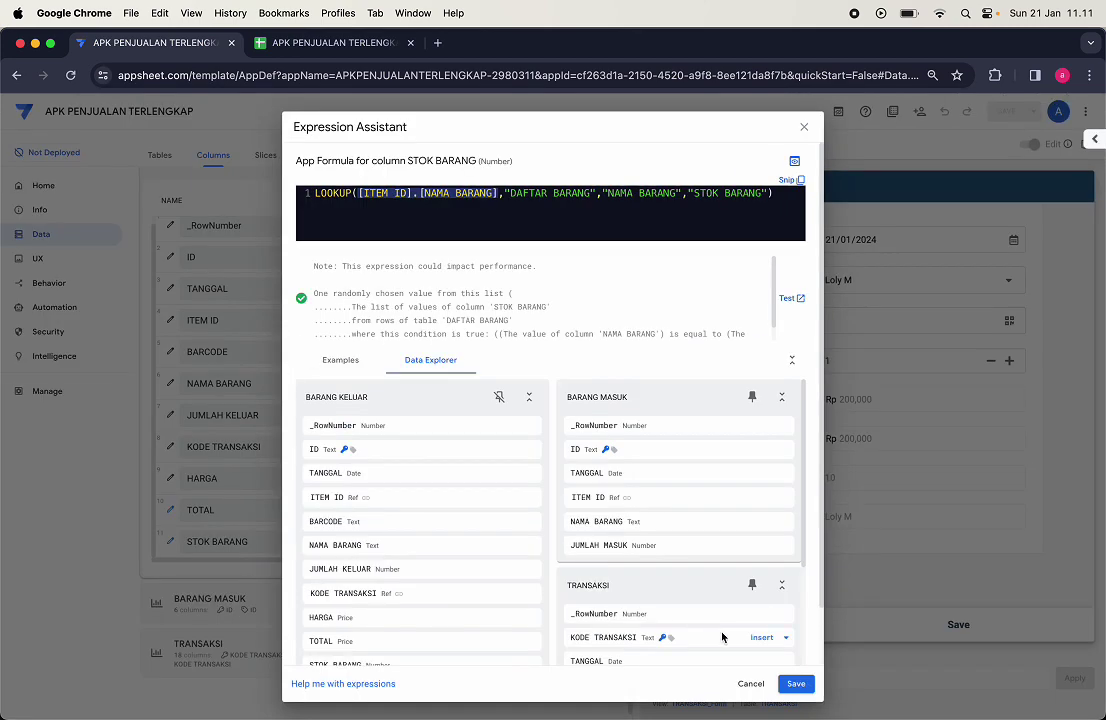
Step: Save the STOK BARANG formula and the app changes
left_click(793, 683)
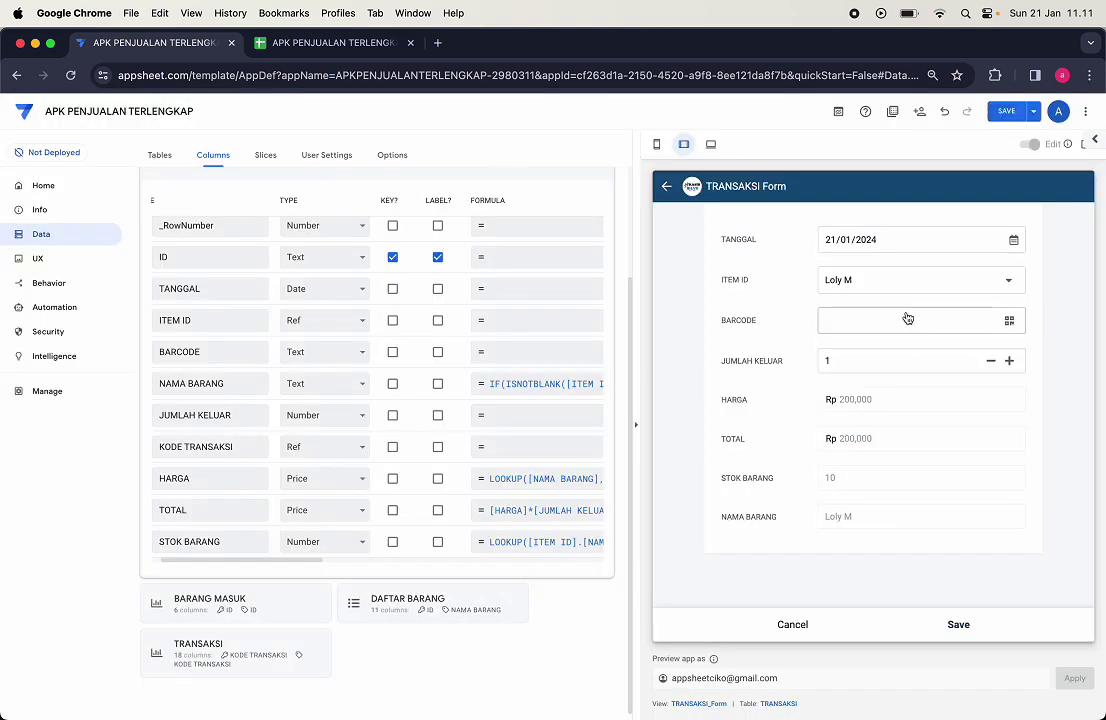
left_click(1008, 112)
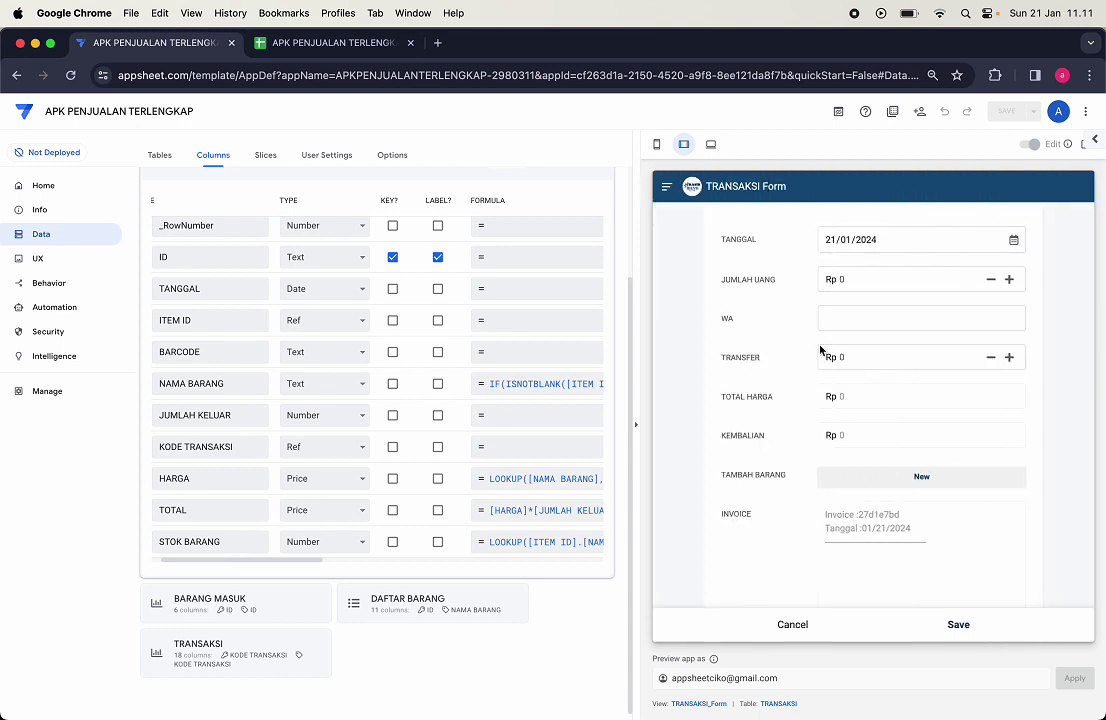
Step: Start a new item entry in the TRANSAKSI form preview and test ITEM ID with Loly L, Loly M and Loly Nb
scroll(820, 351, "down", 2)
left_click(931, 424)
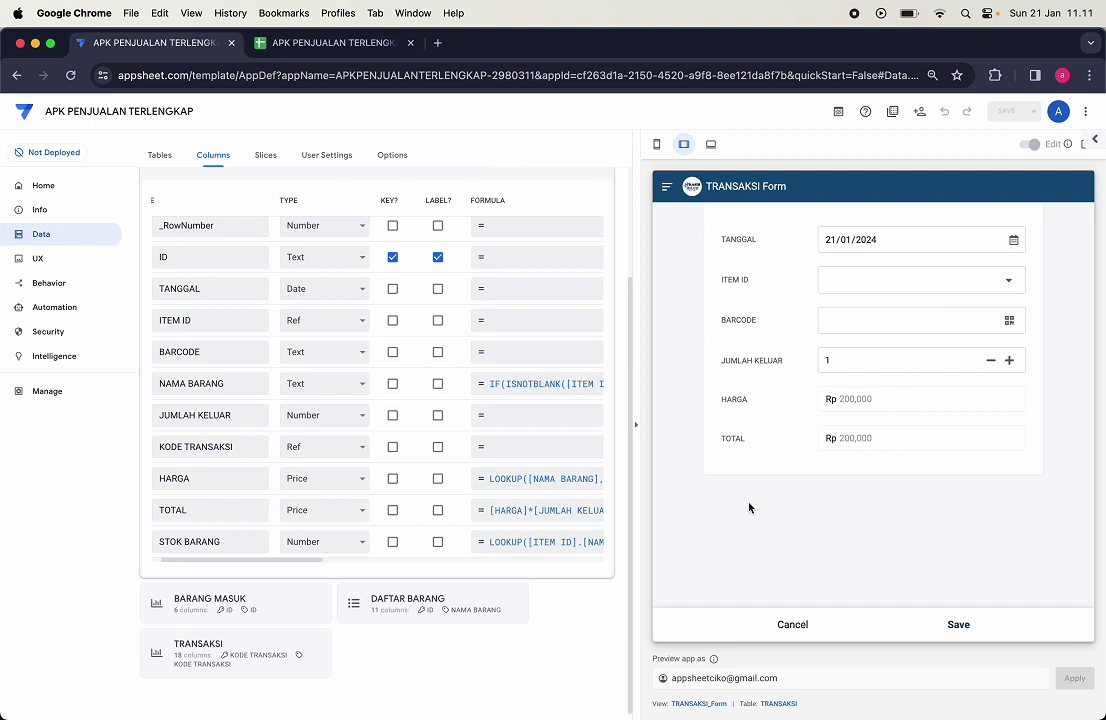
left_click(862, 283)
left_click(798, 292)
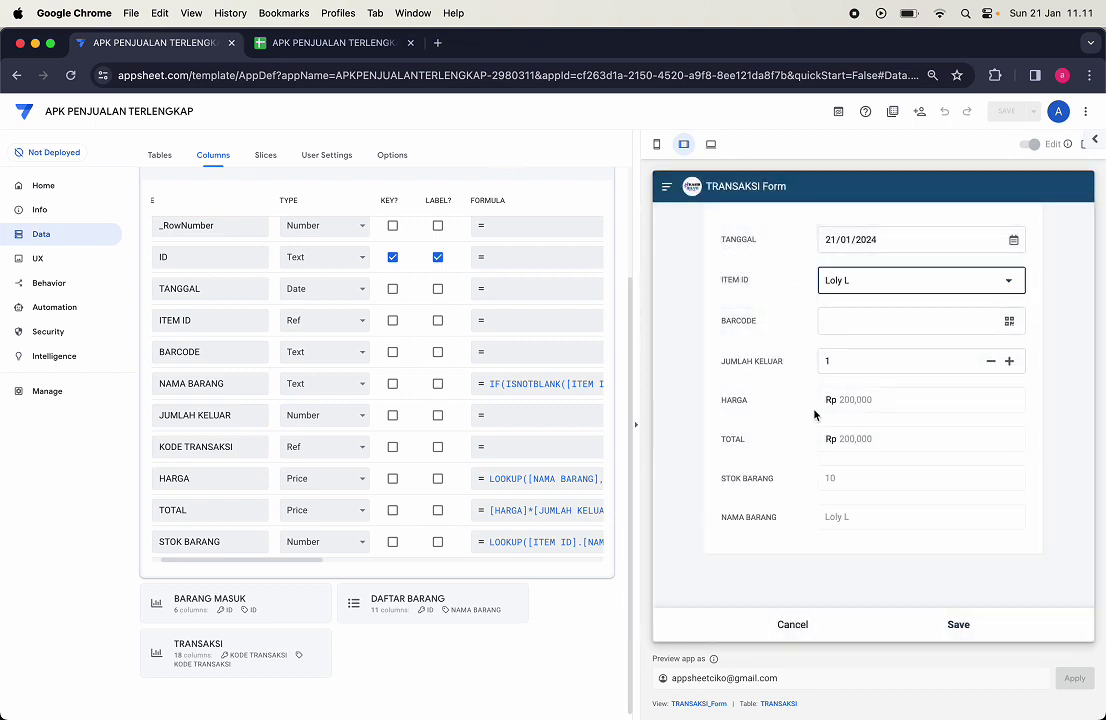
left_click(864, 282)
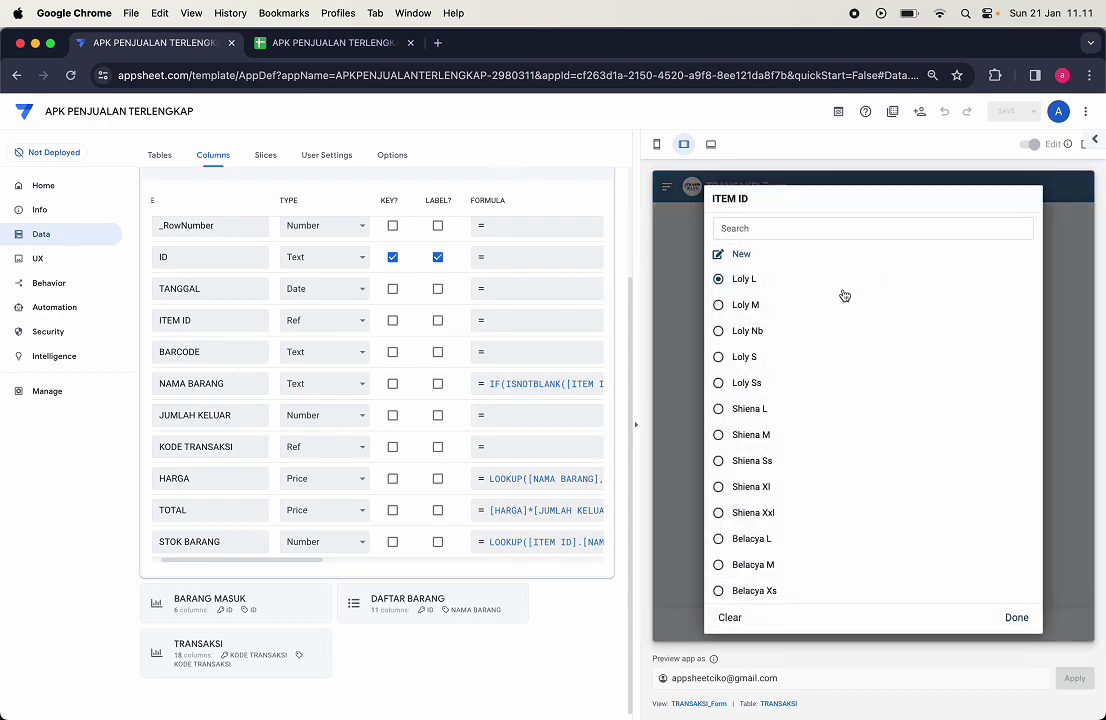
left_click(802, 310)
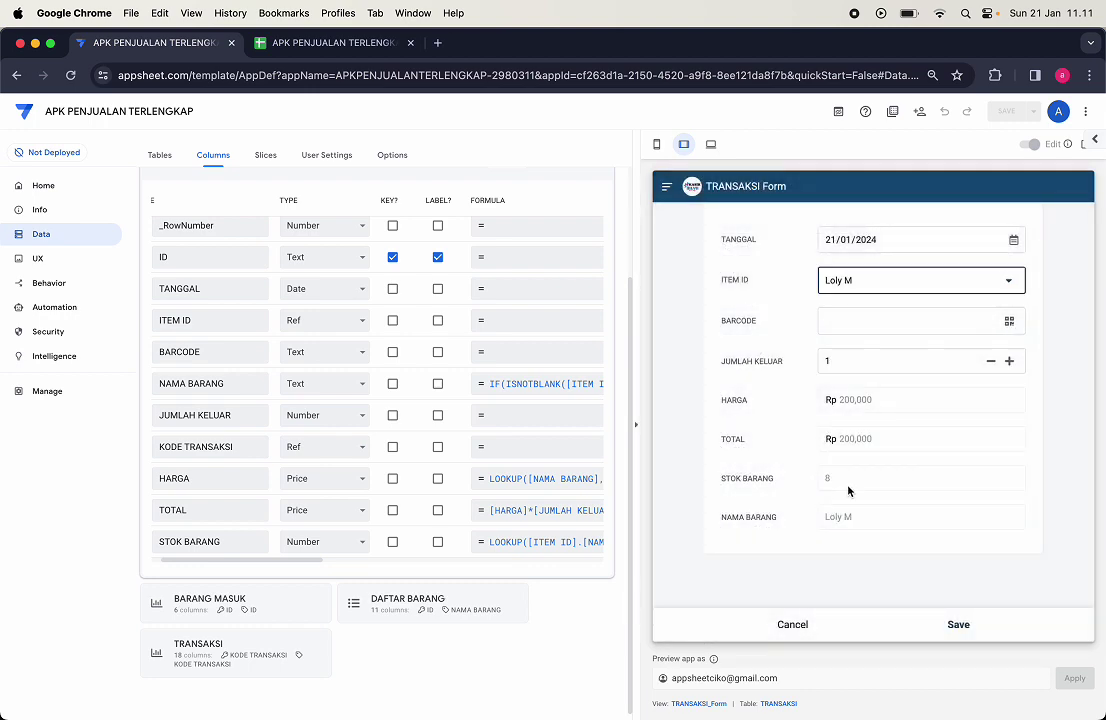
left_click(852, 284)
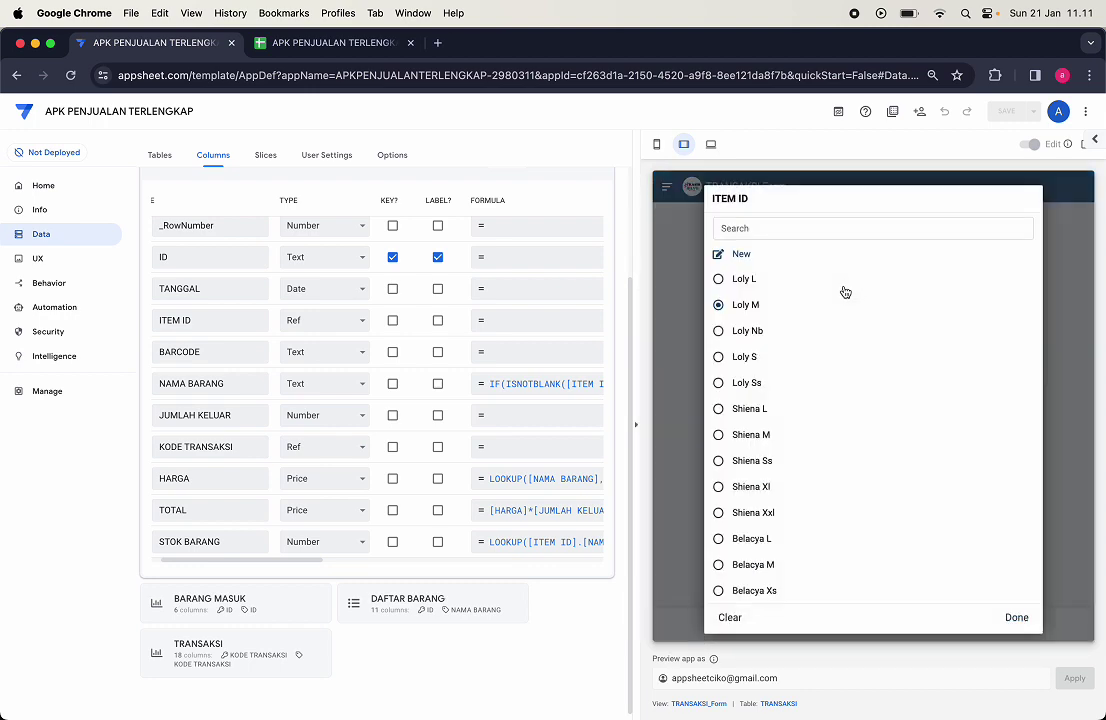
left_click(790, 340)
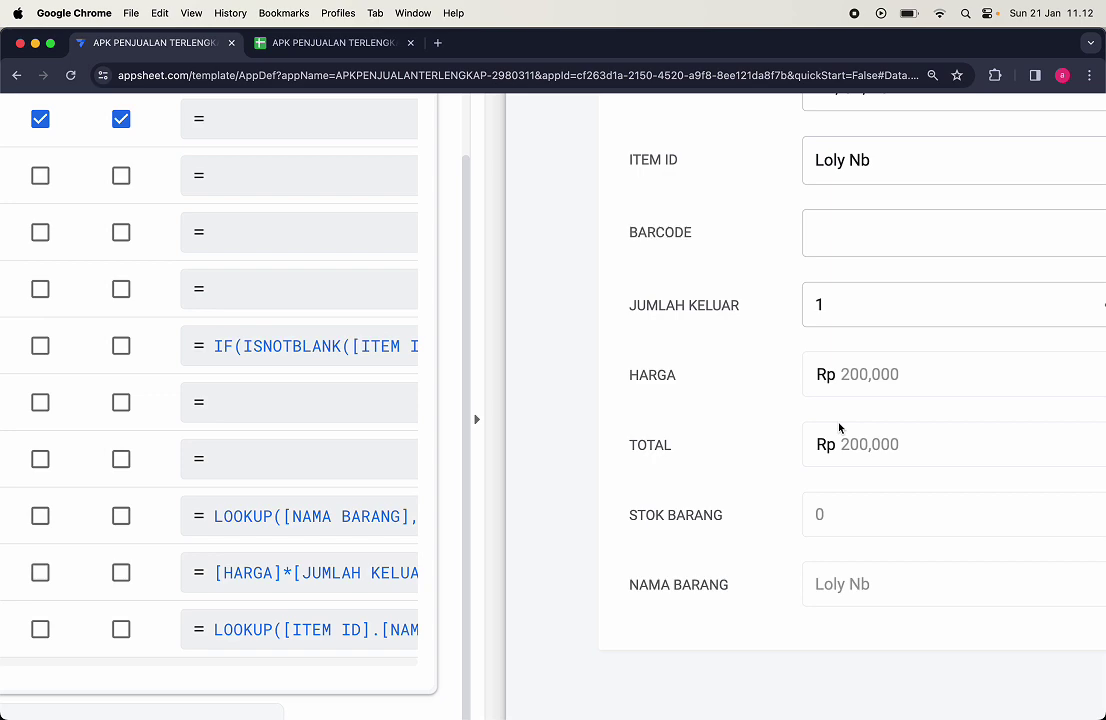
Step: Switch to the Instagram chat, read the messages reporting the price, total and stock problem, and return to AppSheet
key("super+grave")
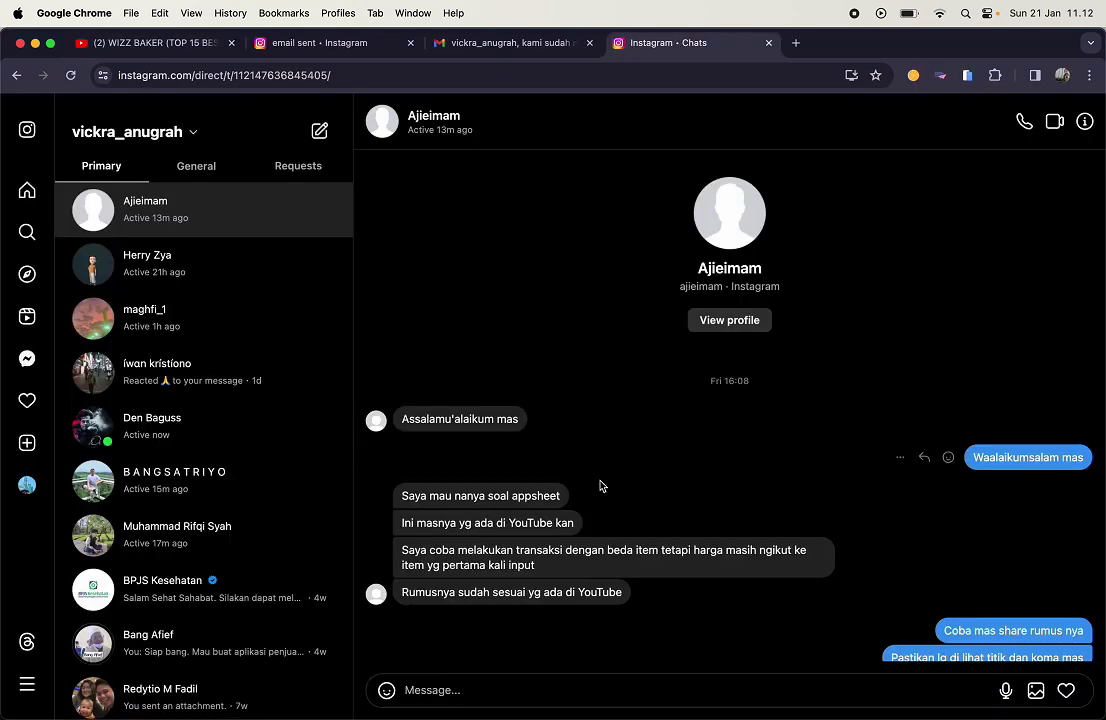
scroll(577, 465, "down", 10)
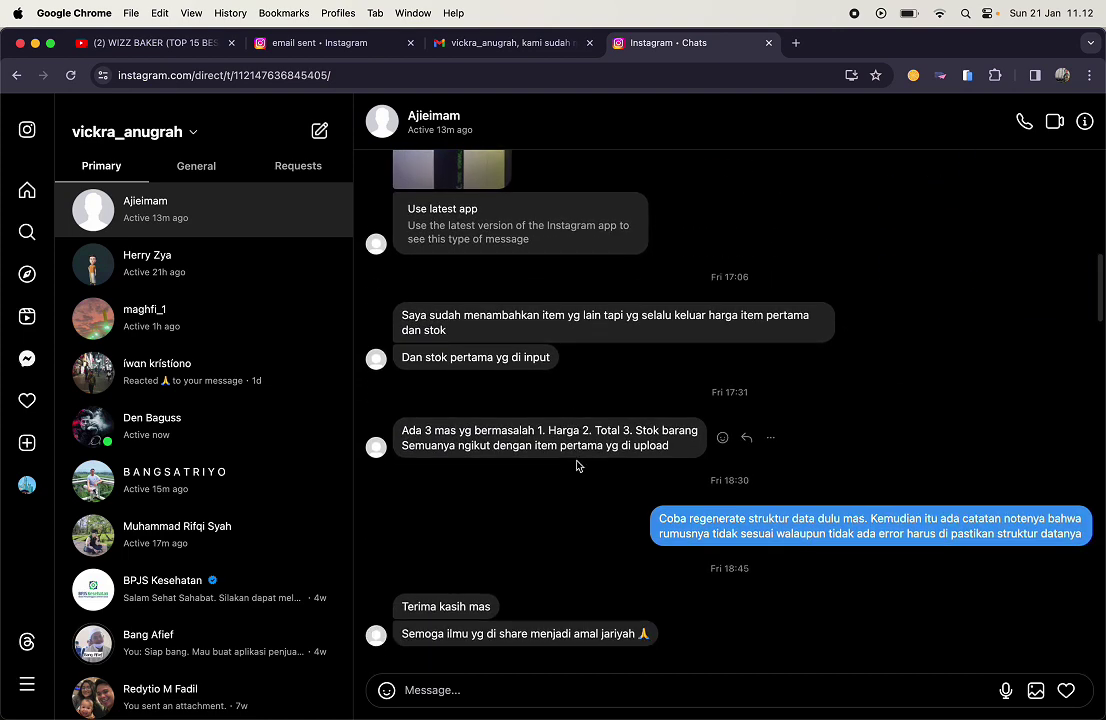
scroll(577, 463, "up", 3)
scroll(576, 465, "down", 6)
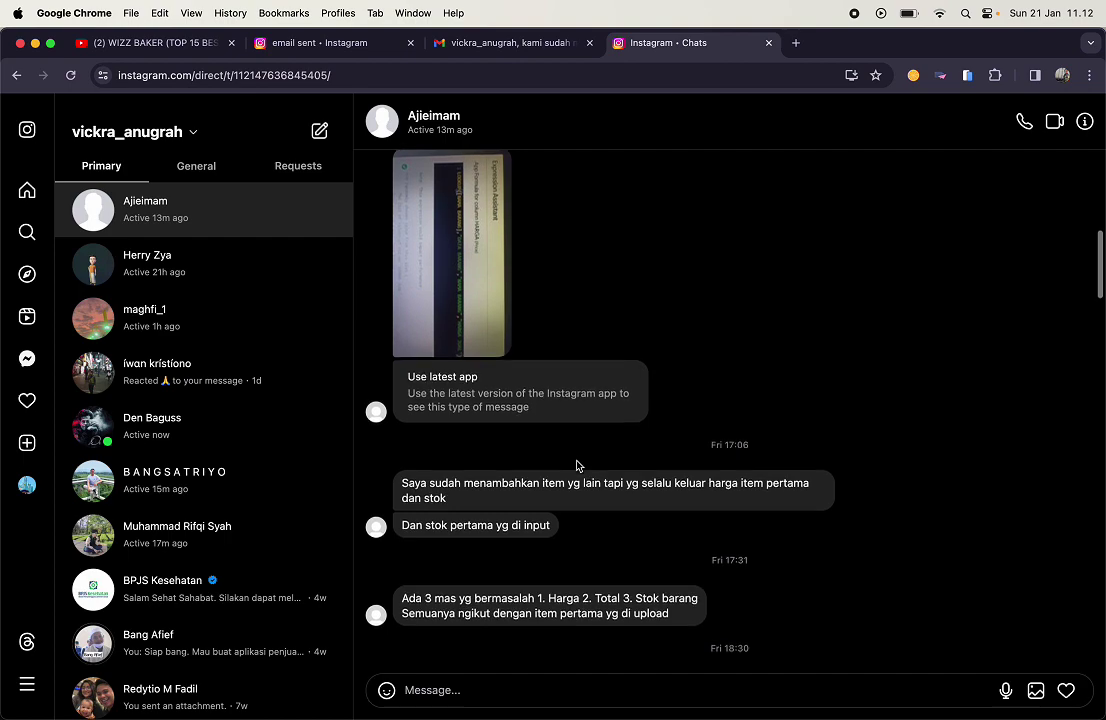
scroll(576, 465, "down", 15)
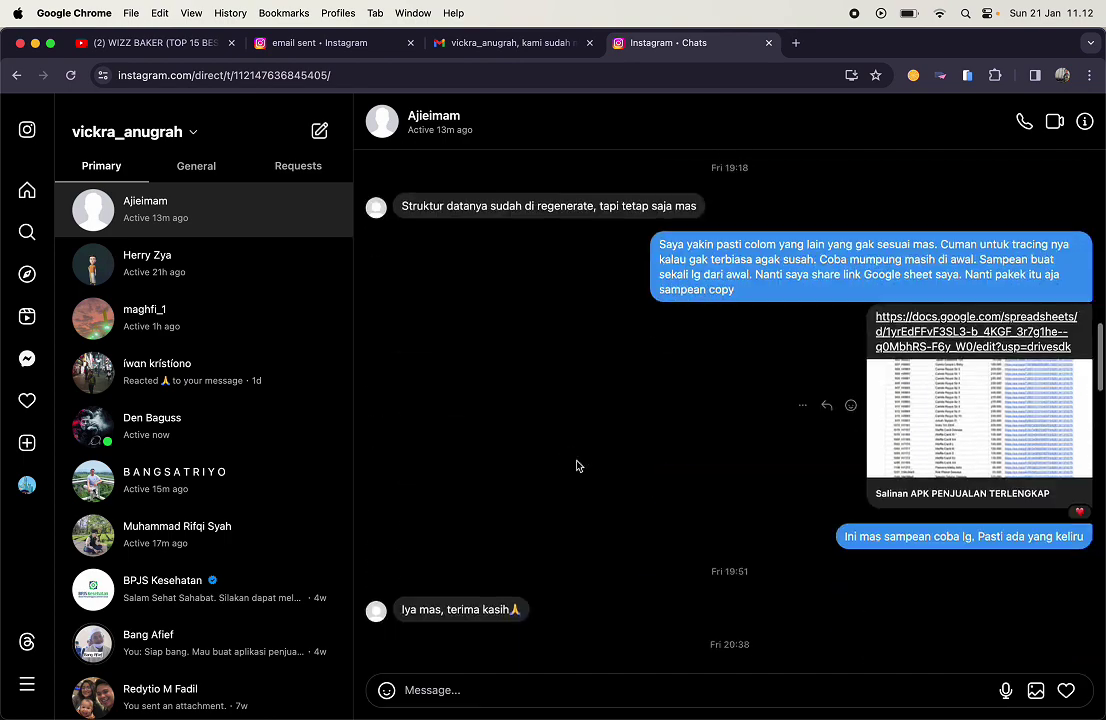
scroll(576, 465, "down", 10)
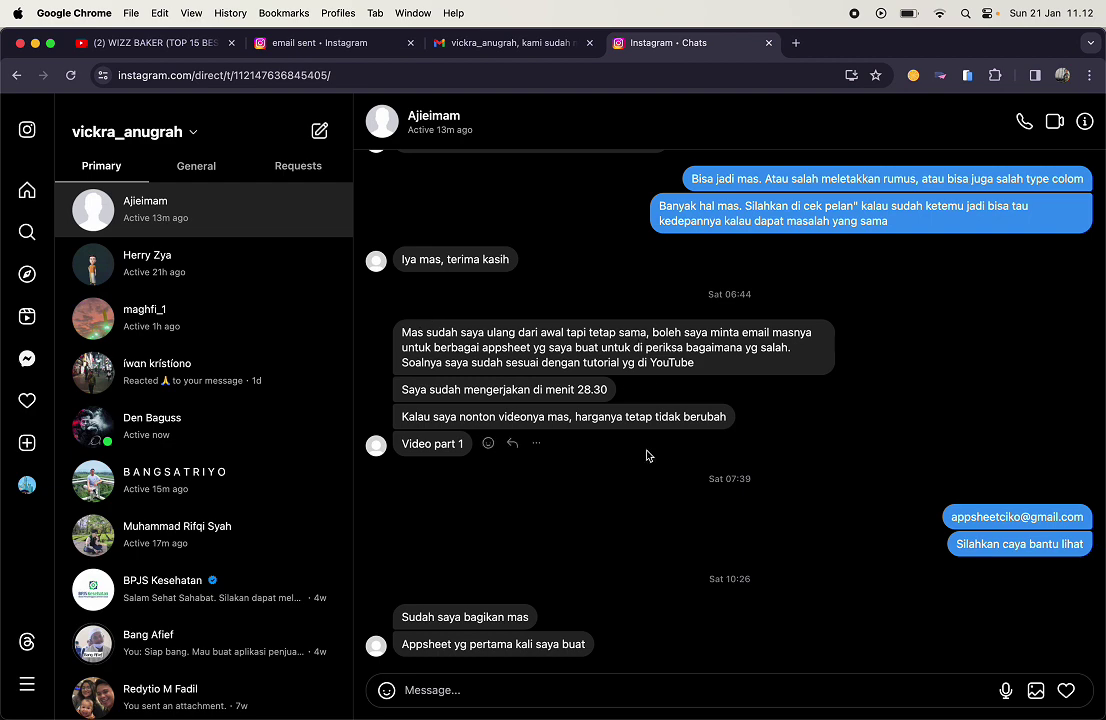
scroll(647, 455, "down", 8)
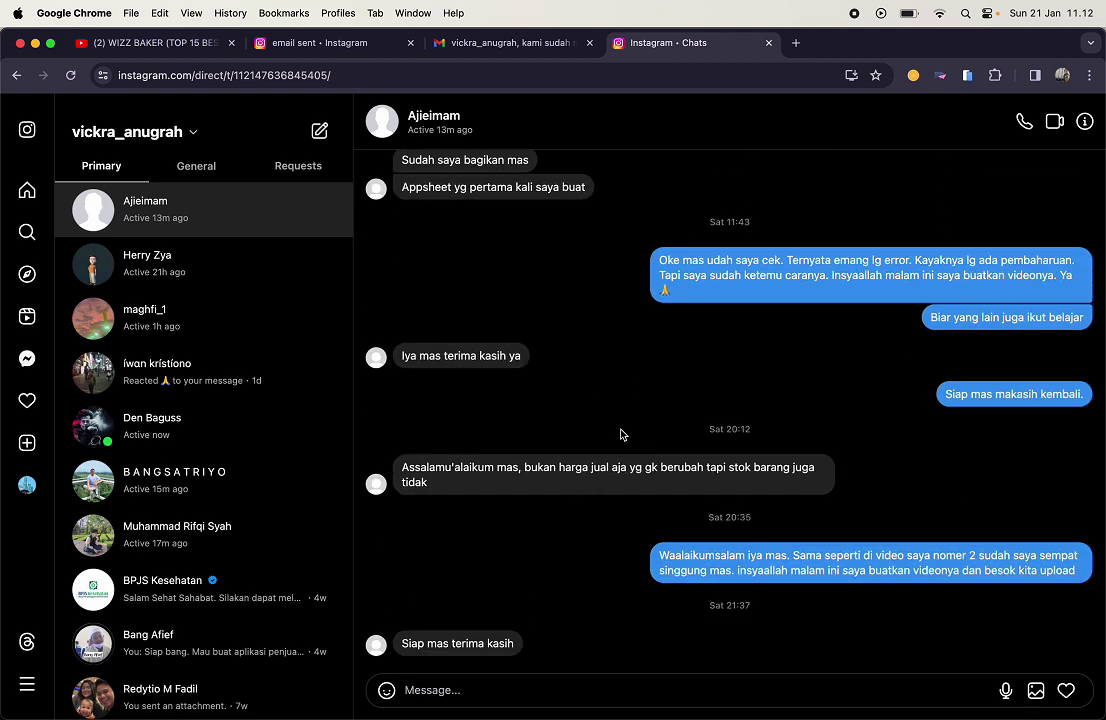
key("super+grave")
key("super+grave")
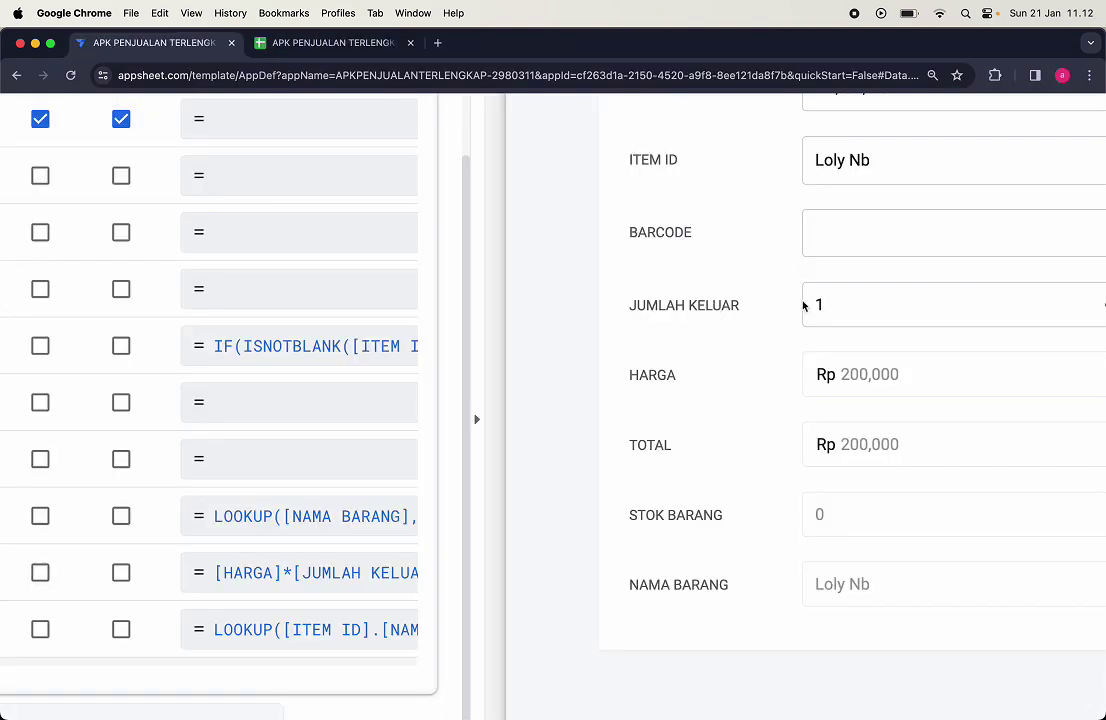
Step: Check HARGA, TOTAL and STOK BARANG in the item entry and reselect Loly Nb as ITEM ID
scroll(872, 370, "up", 1)
scroll(872, 370, "right", 4)
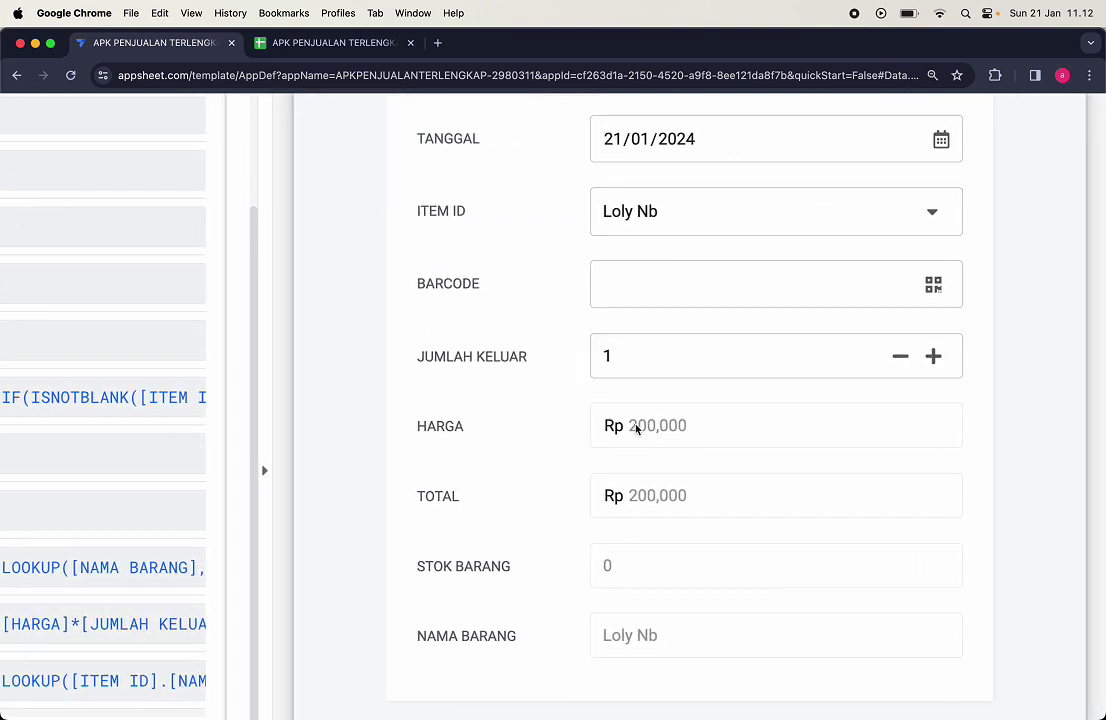
scroll(647, 444, "up", 1)
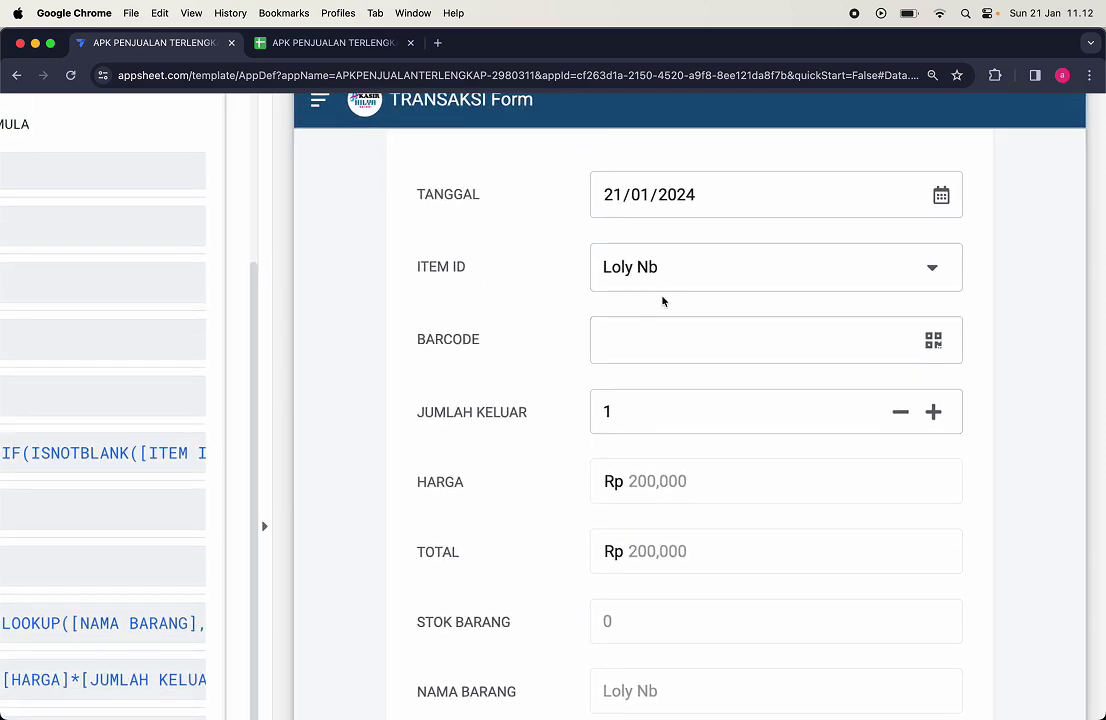
left_click(667, 277)
left_click(516, 281)
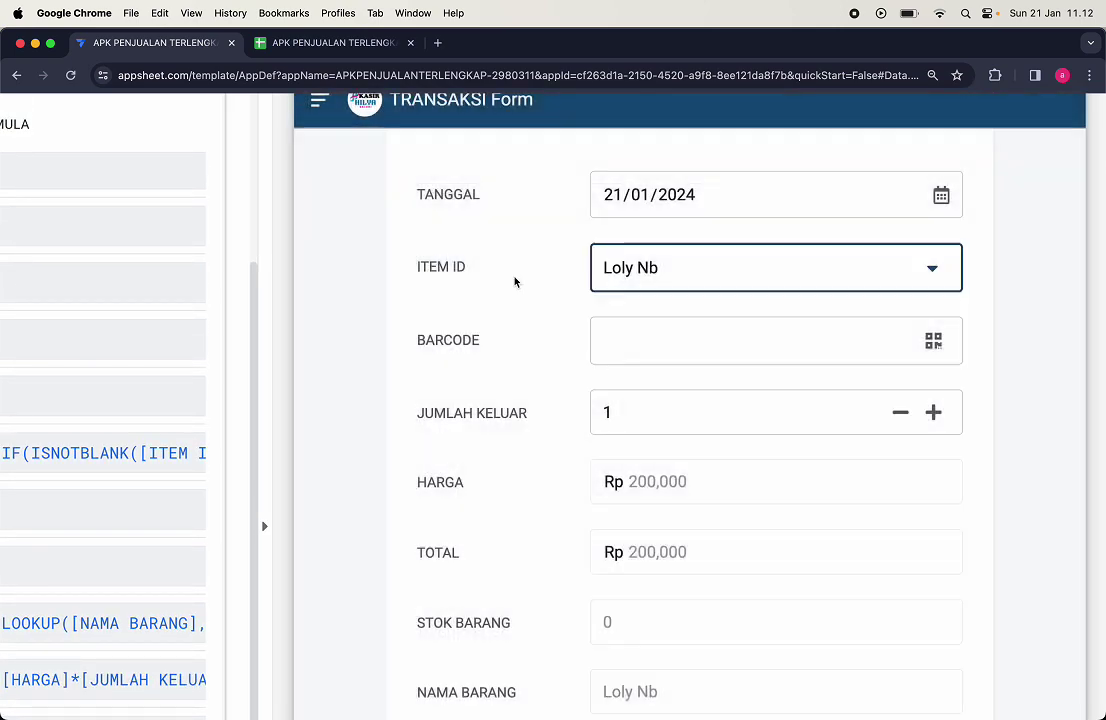
Step: Test ITEM ID with Loly M and compare HARGA with the HARGA JUAL prices of the Loly items in the DAFTAR BARANG spreadsheet
left_click(654, 281)
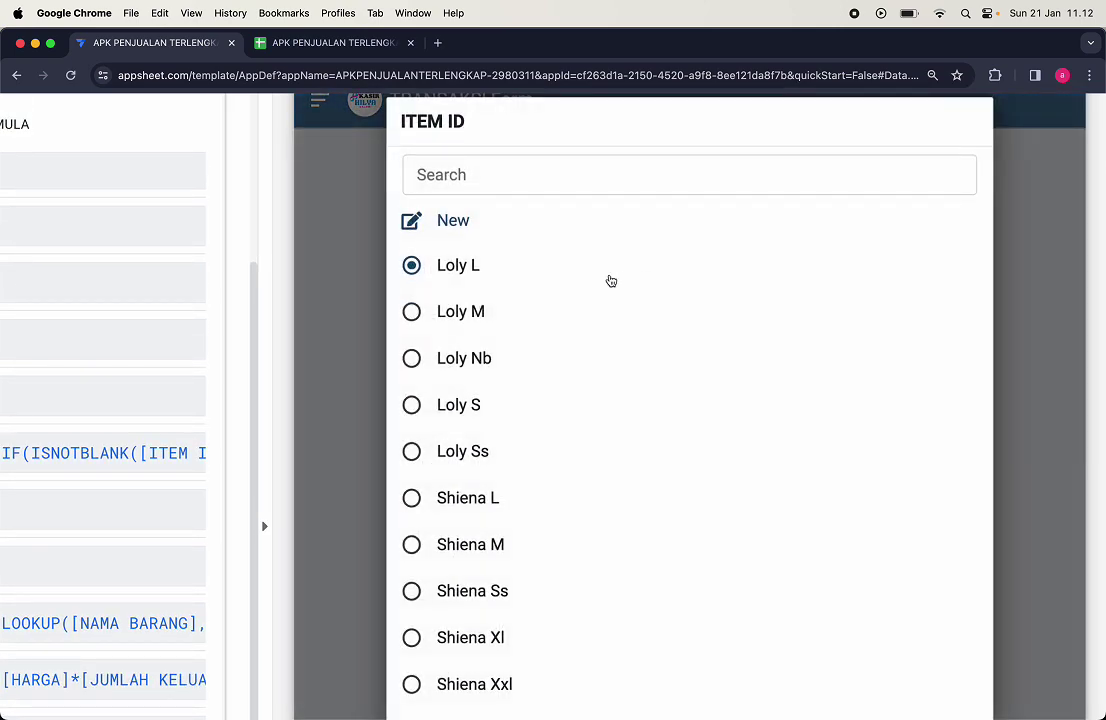
left_click(541, 318)
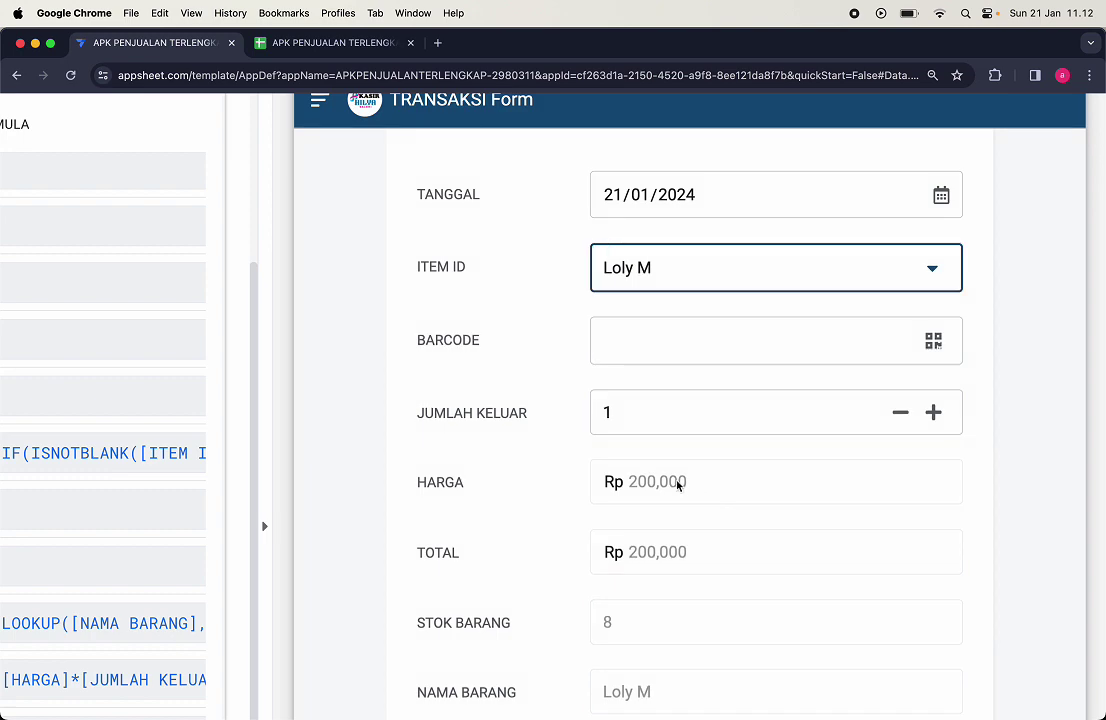
key("ctrl+Tab")
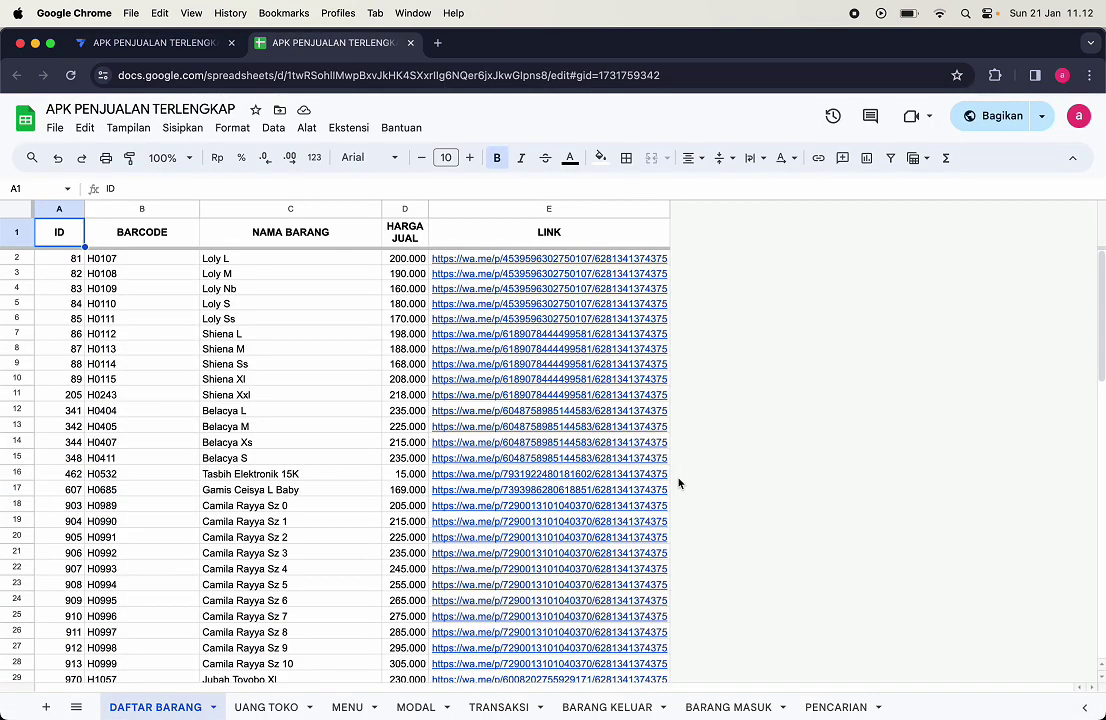
mouse_move(475, 432)
scroll(475, 432, "down", 1)
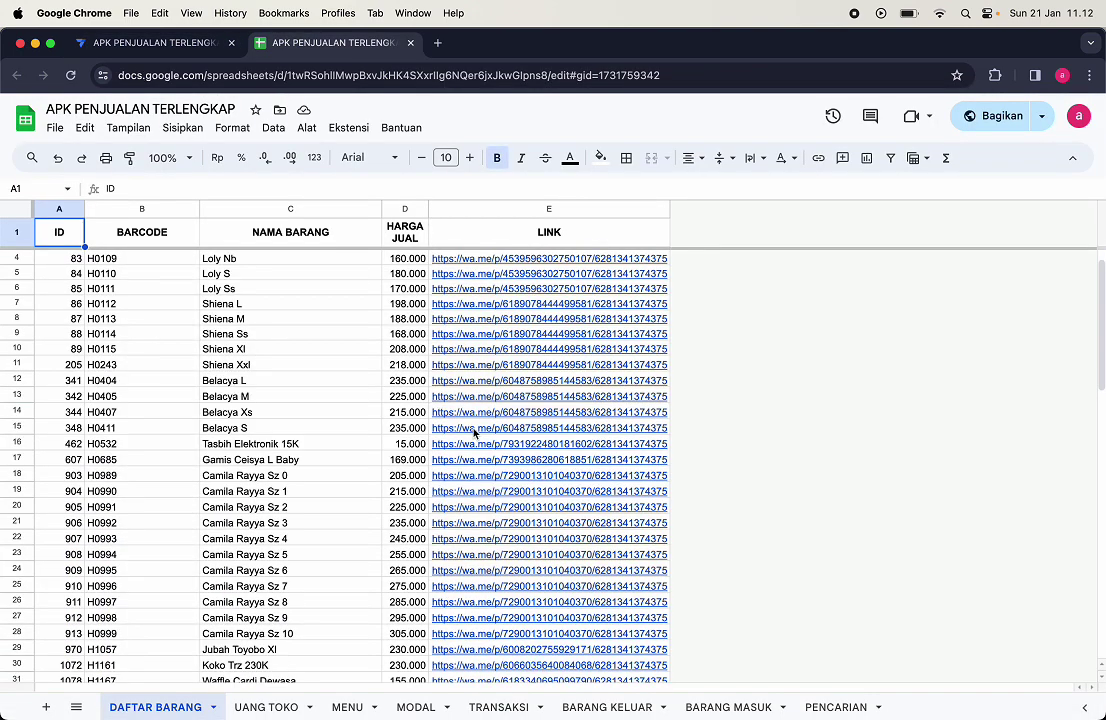
scroll(286, 335, "up", 2)
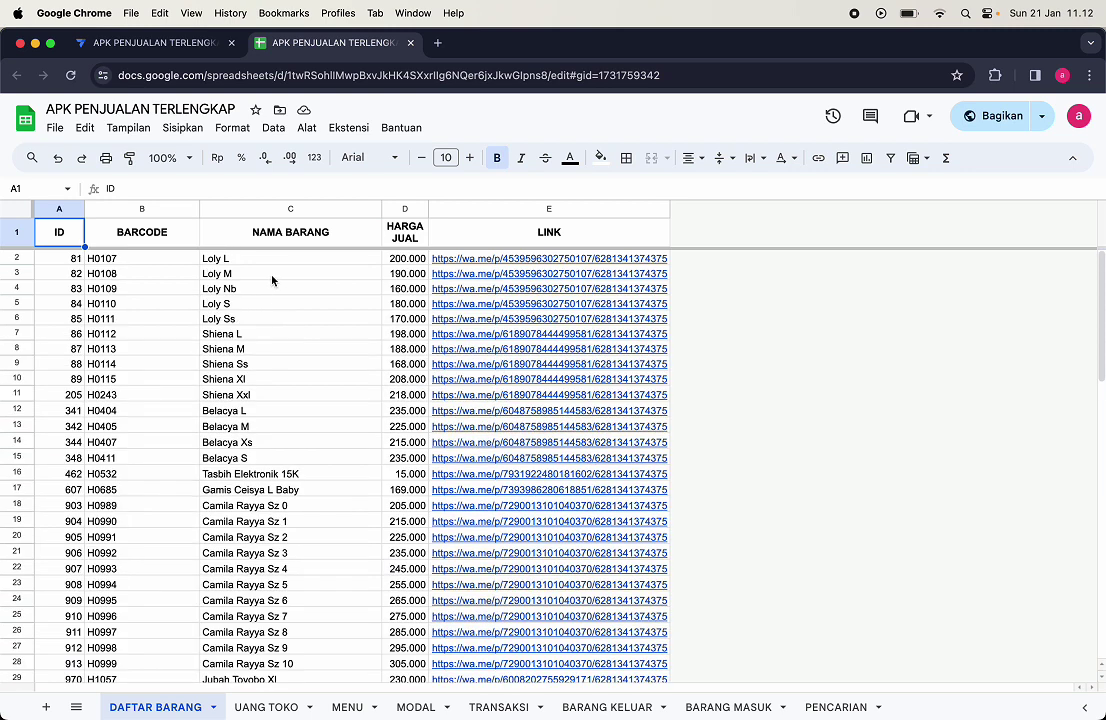
left_click(236, 258)
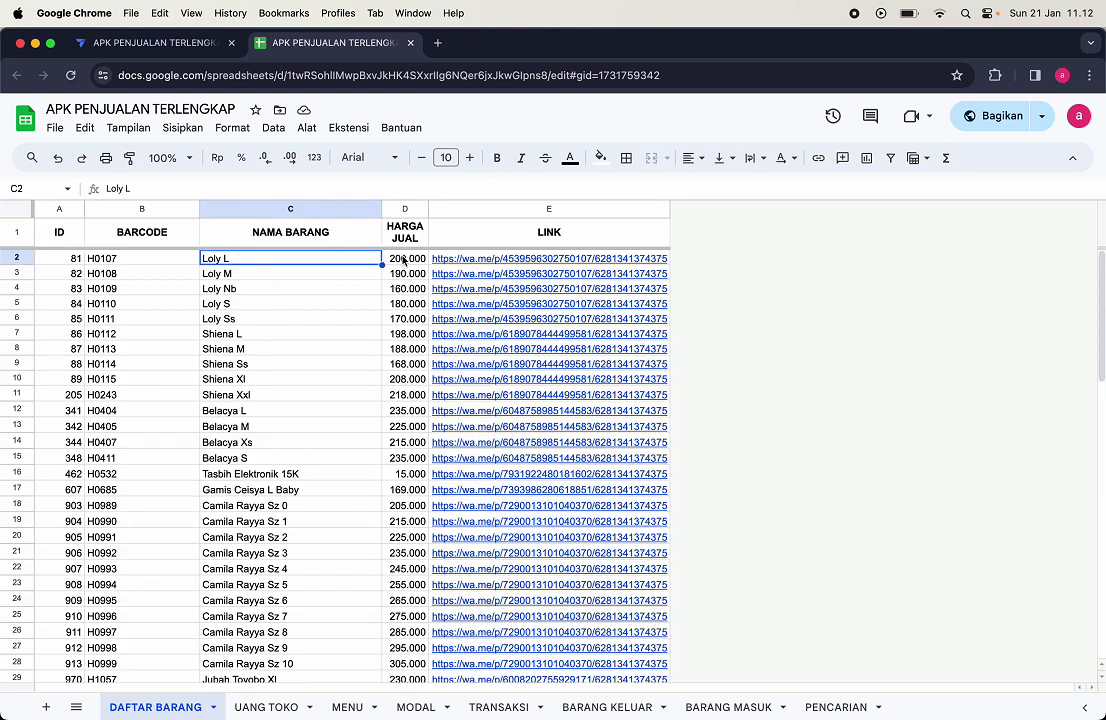
left_click(405, 277)
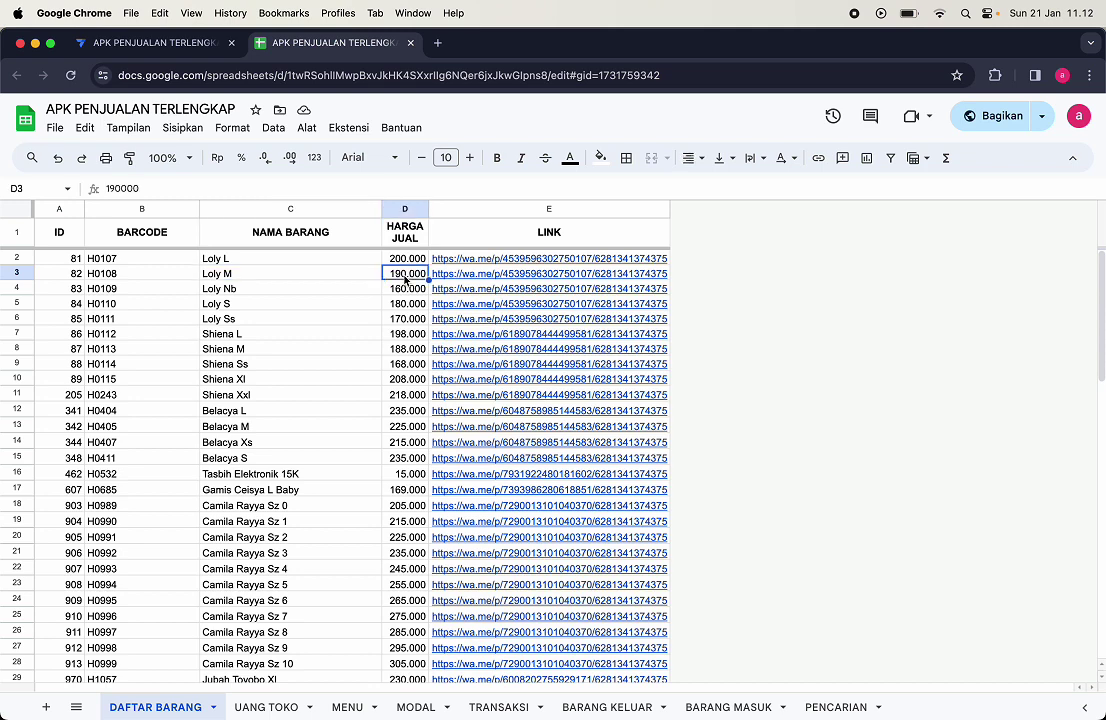
left_click(264, 288)
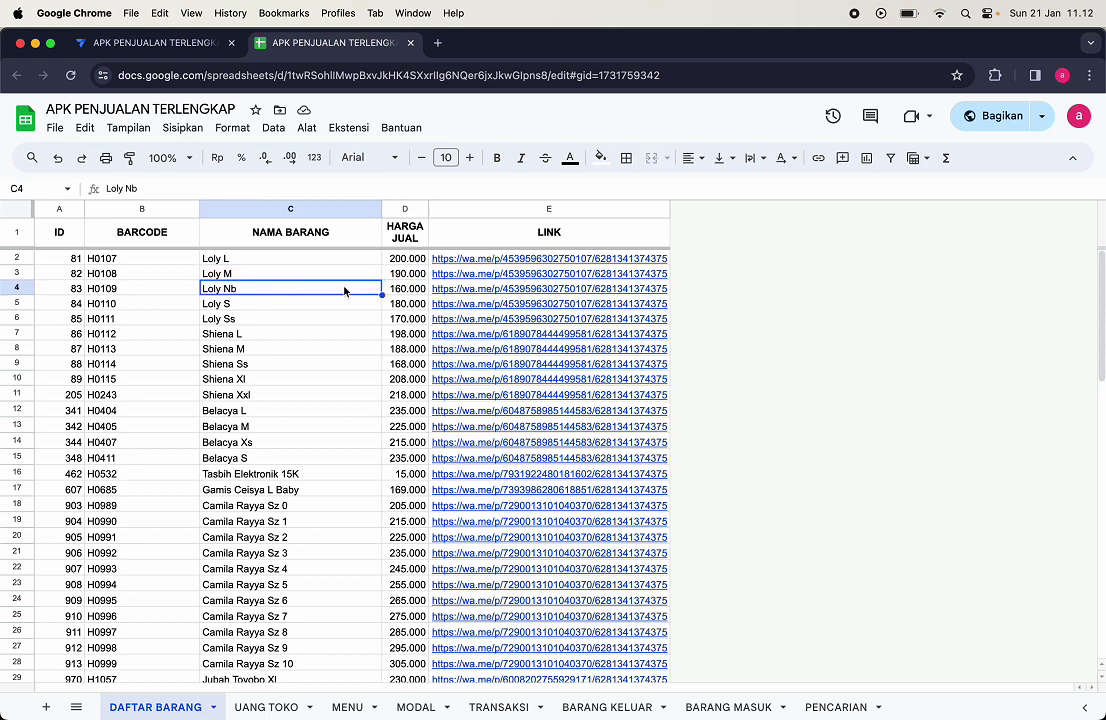
left_click(419, 290)
key("ctrl+shift+Tab")
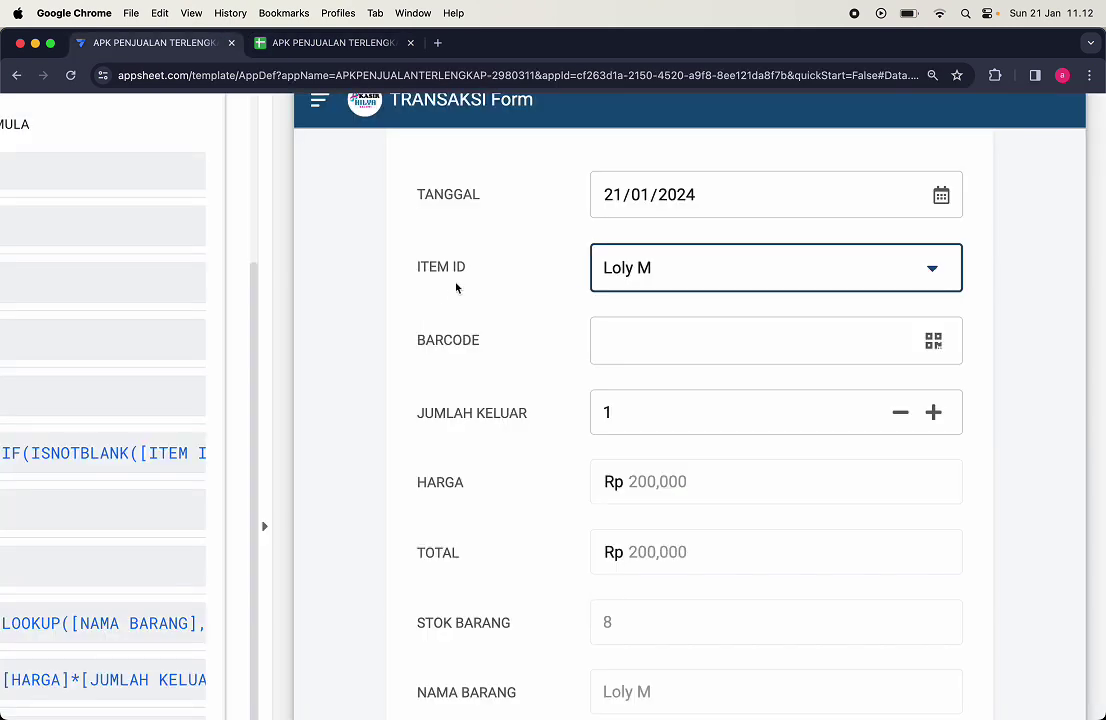
Step: Change the HARGA column's app formula to LOOKUP([ITEM ID].[NAMA BARANG],"DAFTAR BARANG","NAMA BARANG","HARGA JUAL")
key("super+minus")
key("super+minus")
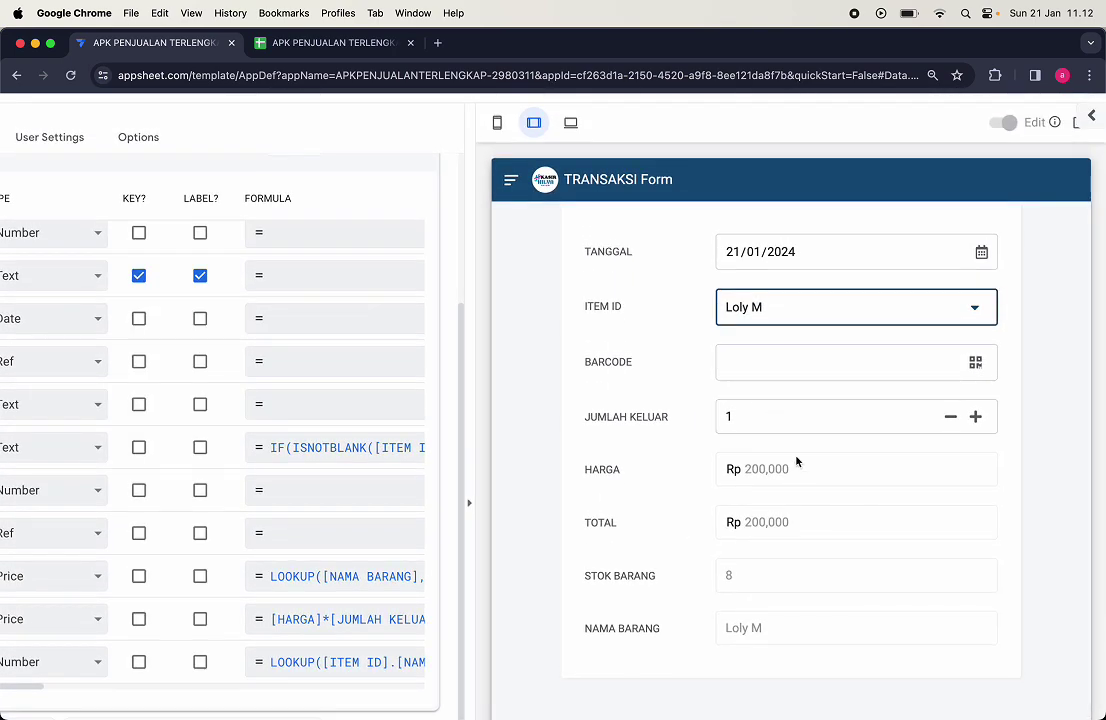
scroll(789, 467, "down", 1)
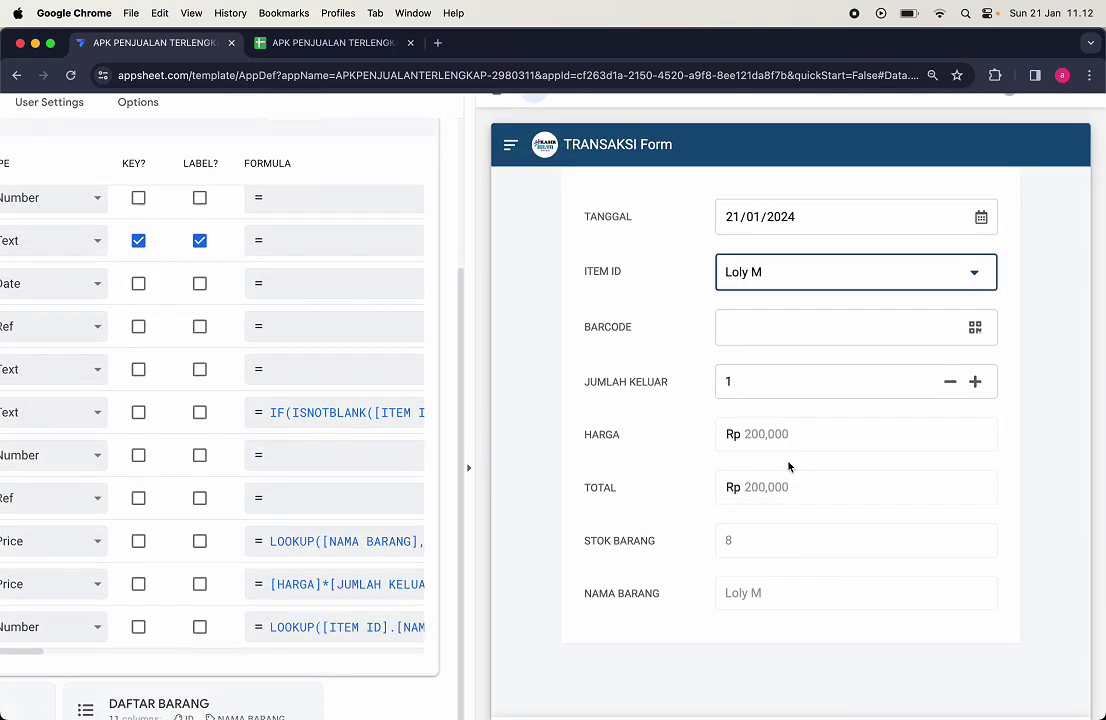
scroll(220, 427, "left", 2)
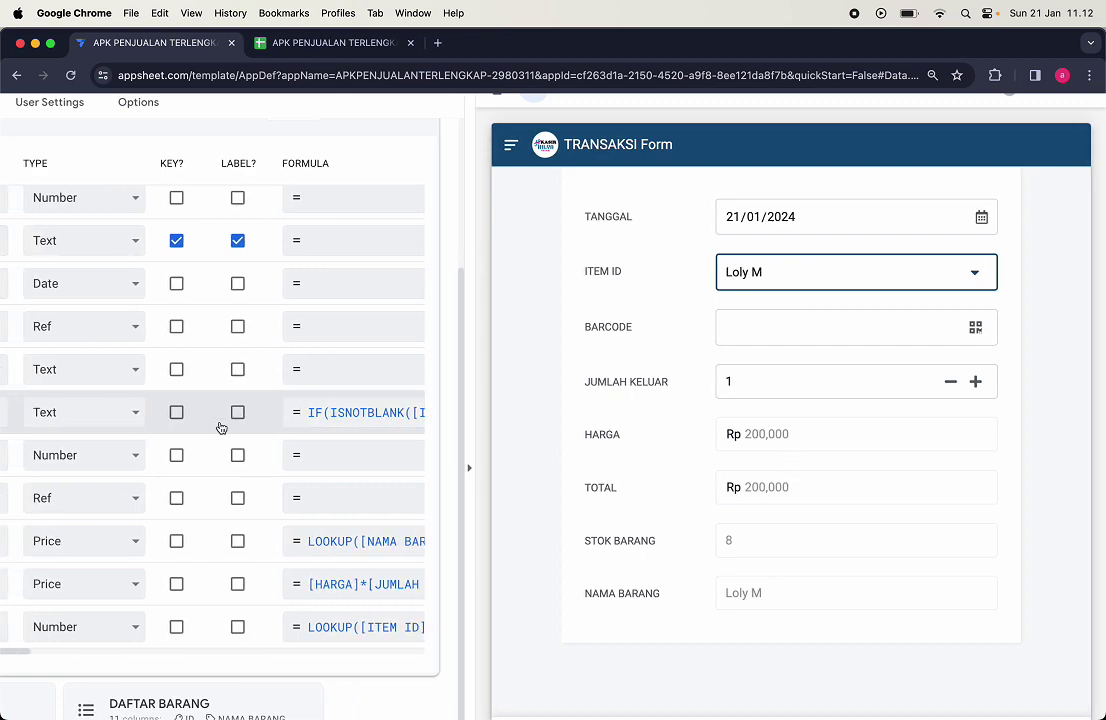
key("super+minus")
key("super+minus")
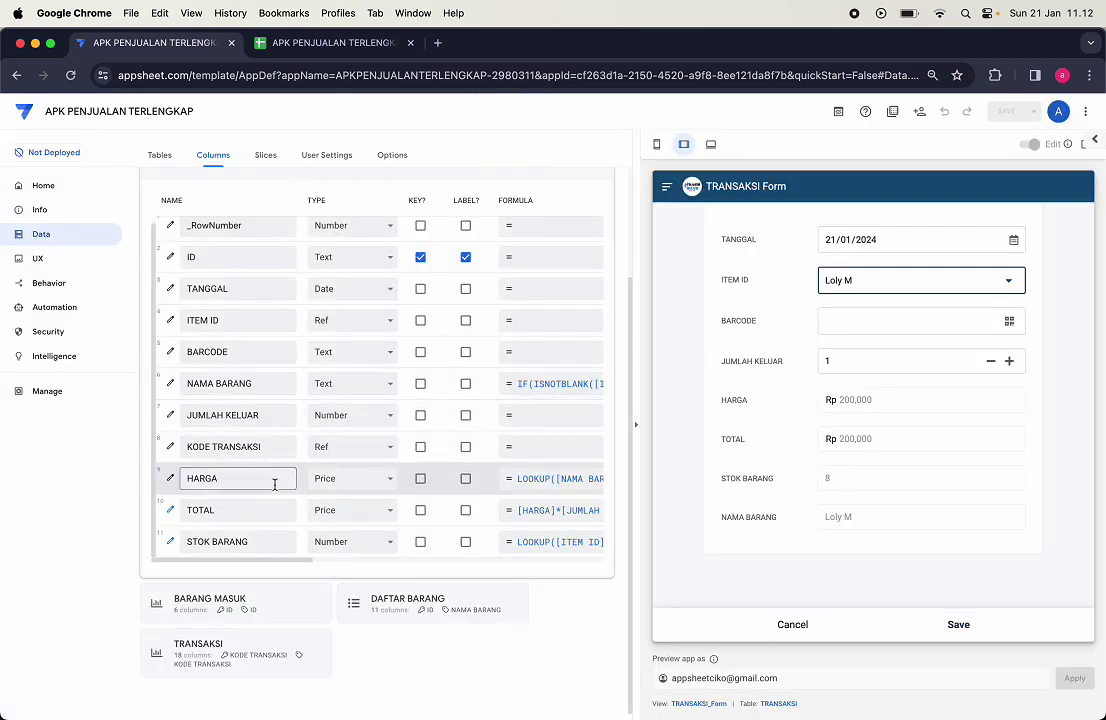
left_click(550, 486)
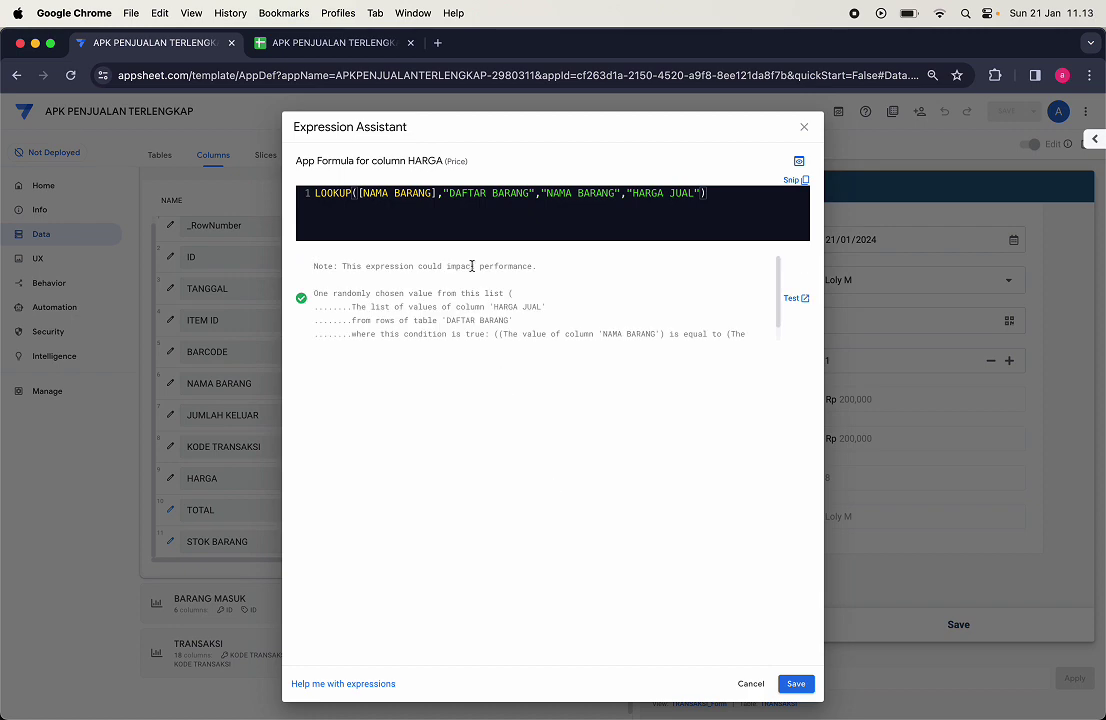
scroll(451, 190, "up", 3)
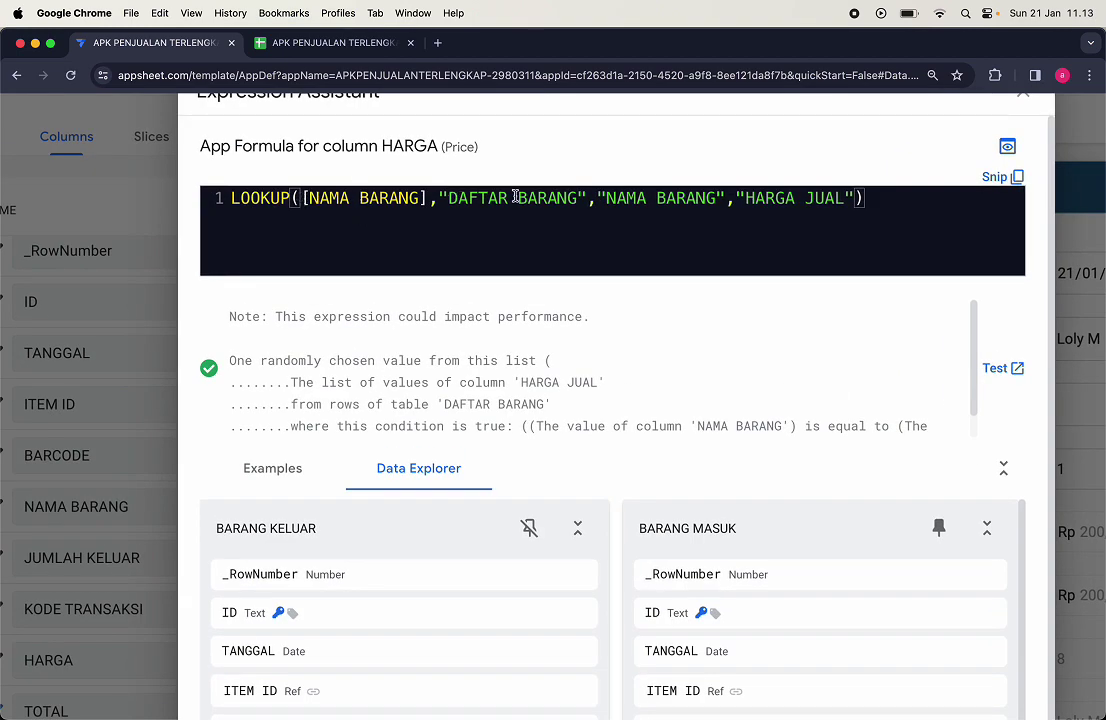
type("[]")
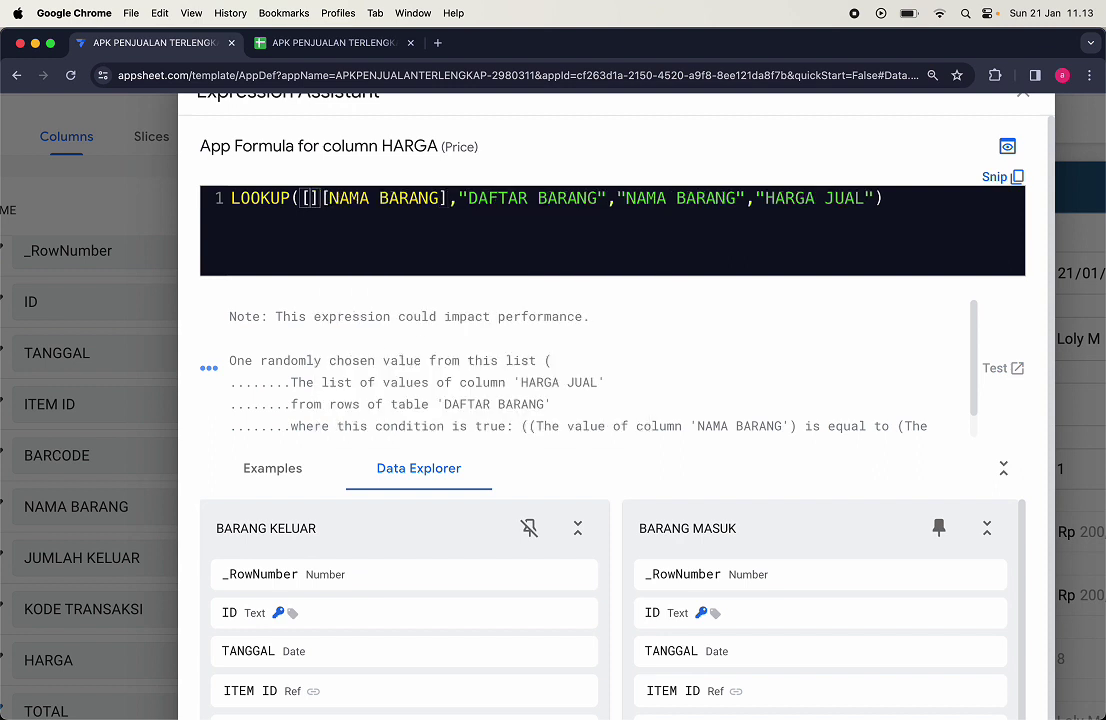
type(".")
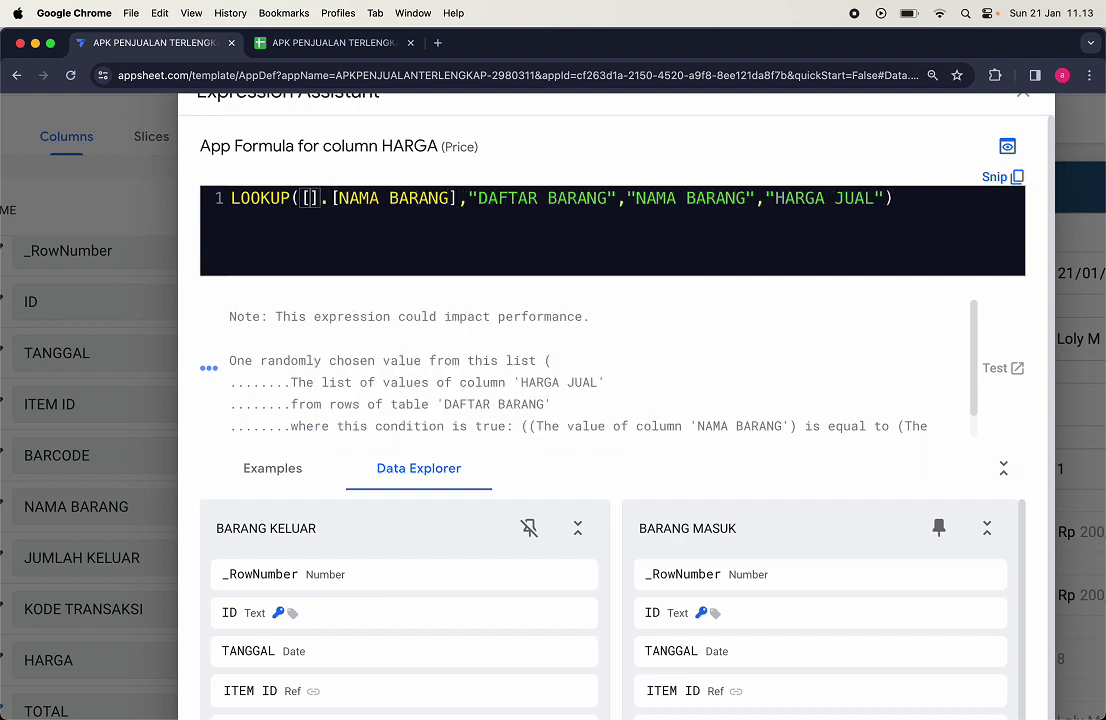
type("It")
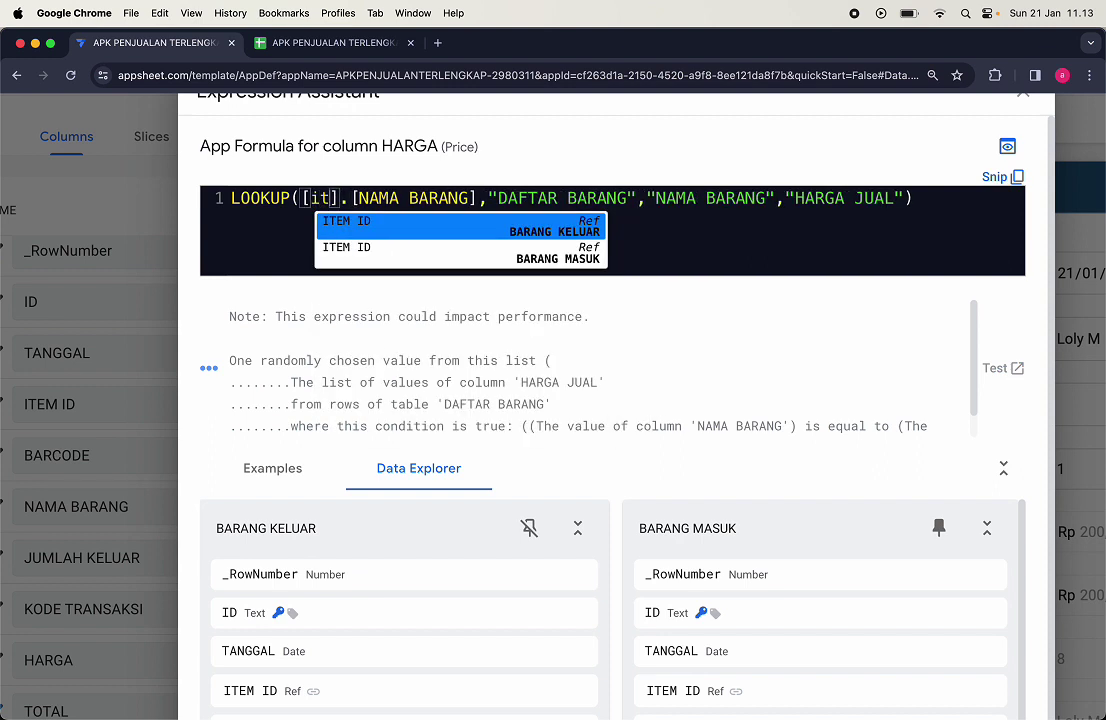
key("Return")
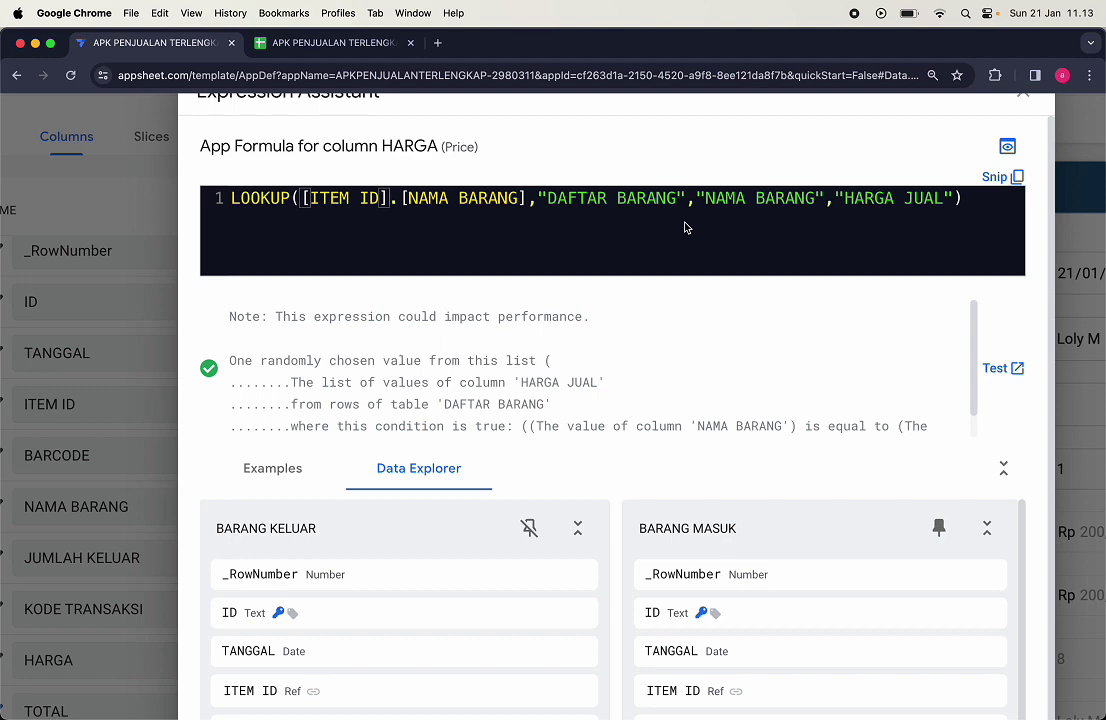
scroll(686, 228, "up", 2)
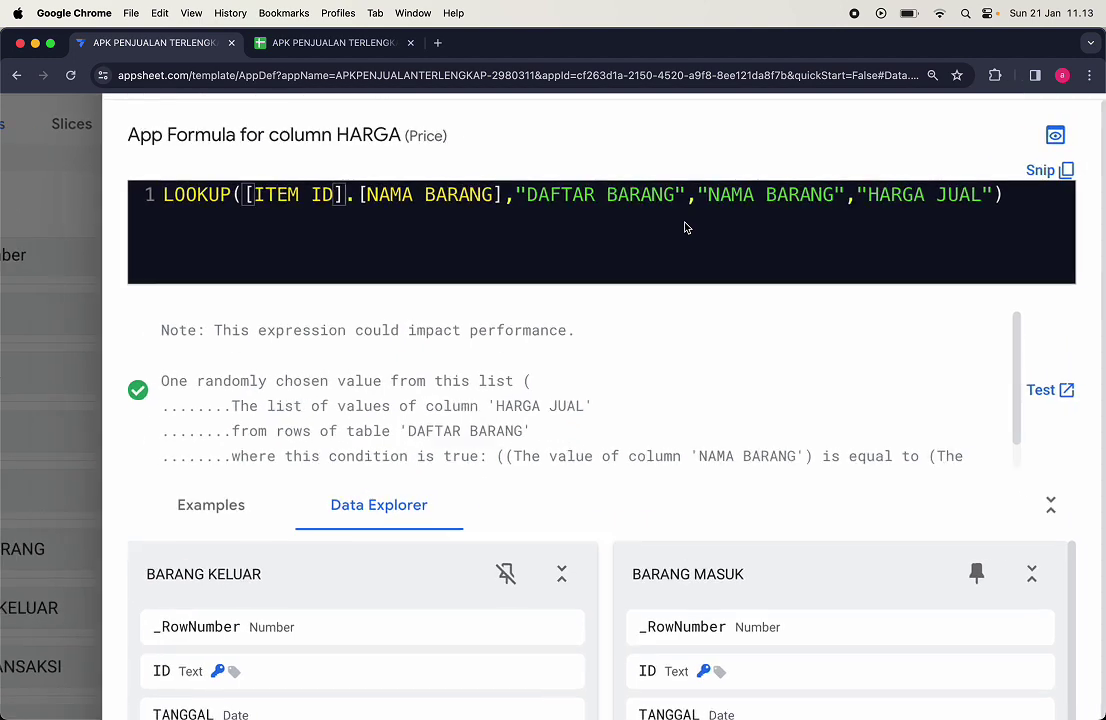
scroll(686, 228, "up", 1)
scroll(612, 272, "right", 2)
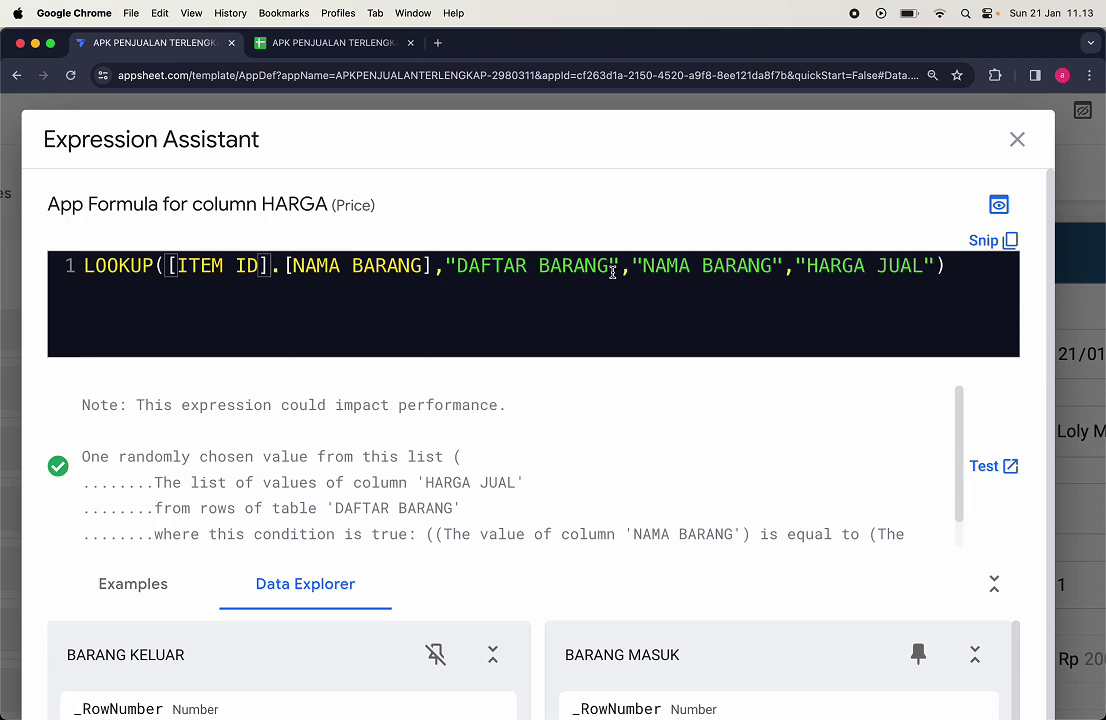
Step: Save the HARGA formula and the app changes
key("super+minus")
key("super+minus")
key("super+minus")
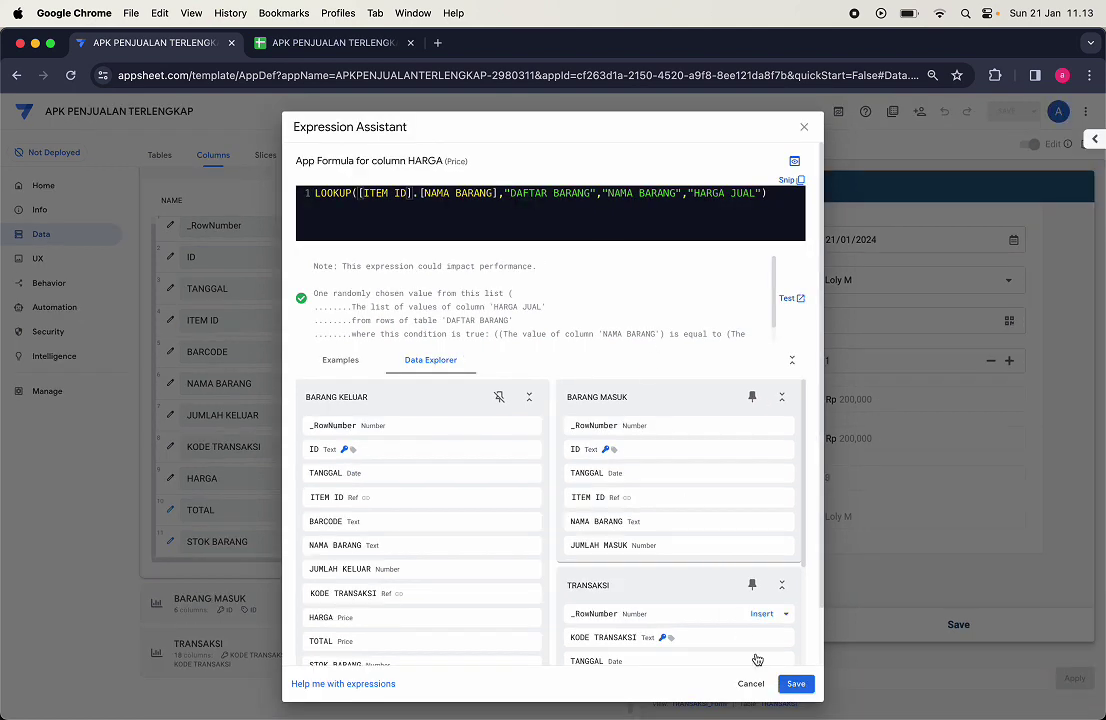
left_click(795, 683)
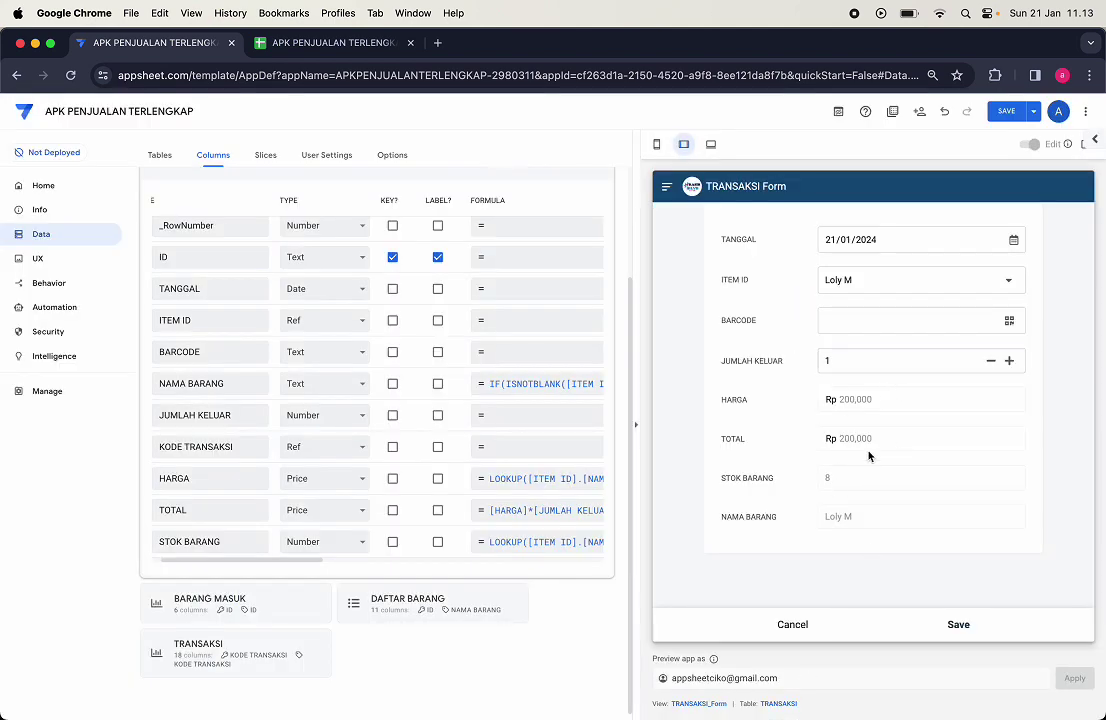
left_click(1007, 113)
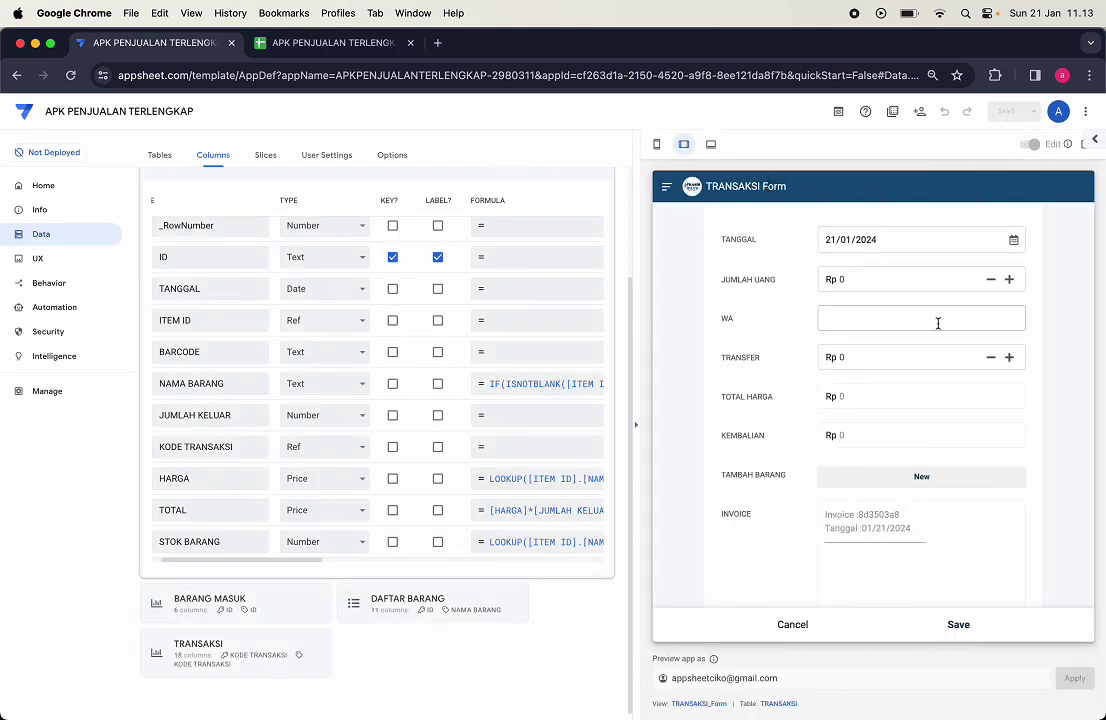
Step: Start a new item entry under TAMBAH BARANG and check the price with ITEM ID set to Loly L and Loly M
left_click(902, 479)
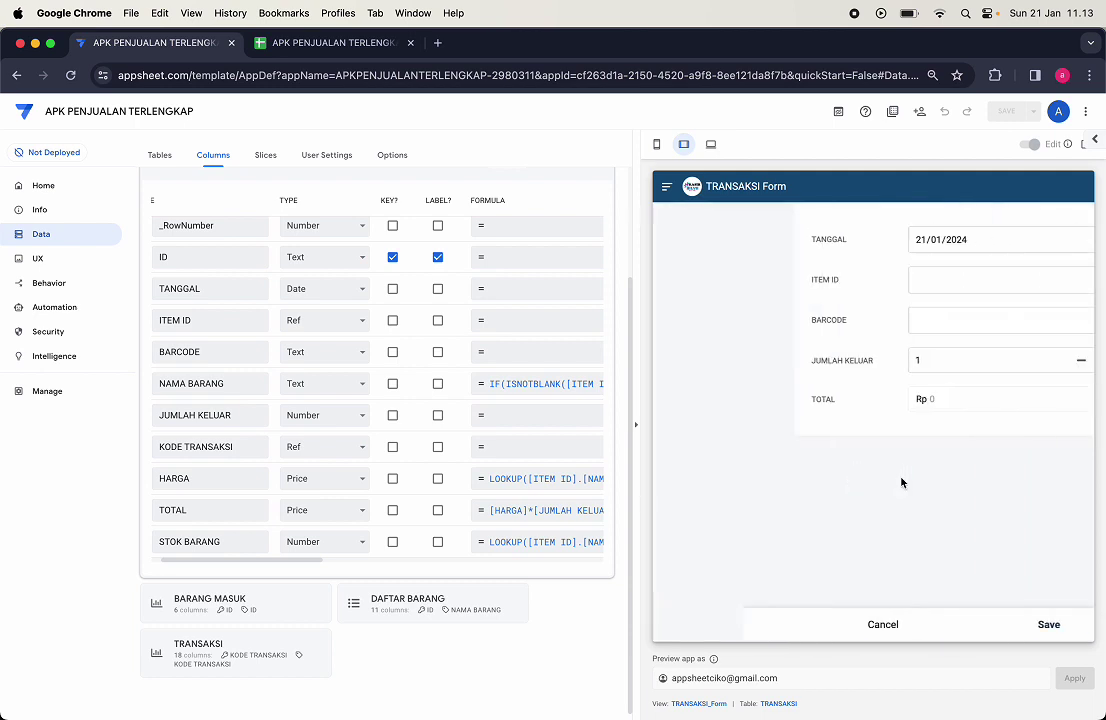
left_click(926, 283)
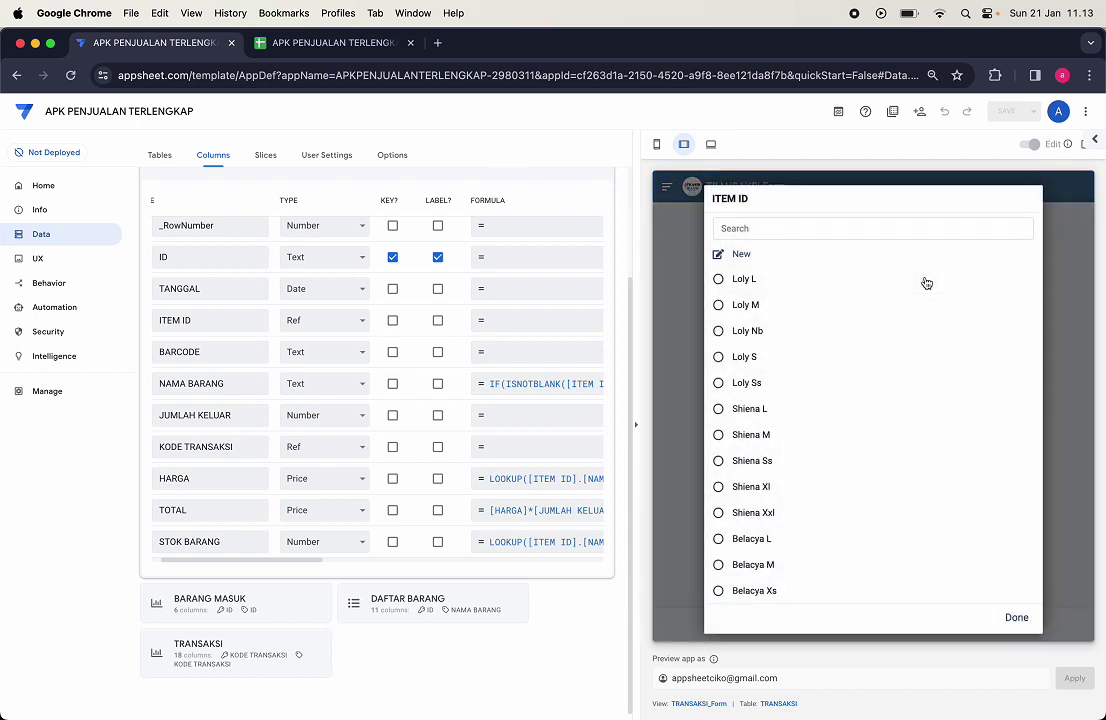
left_click(768, 282)
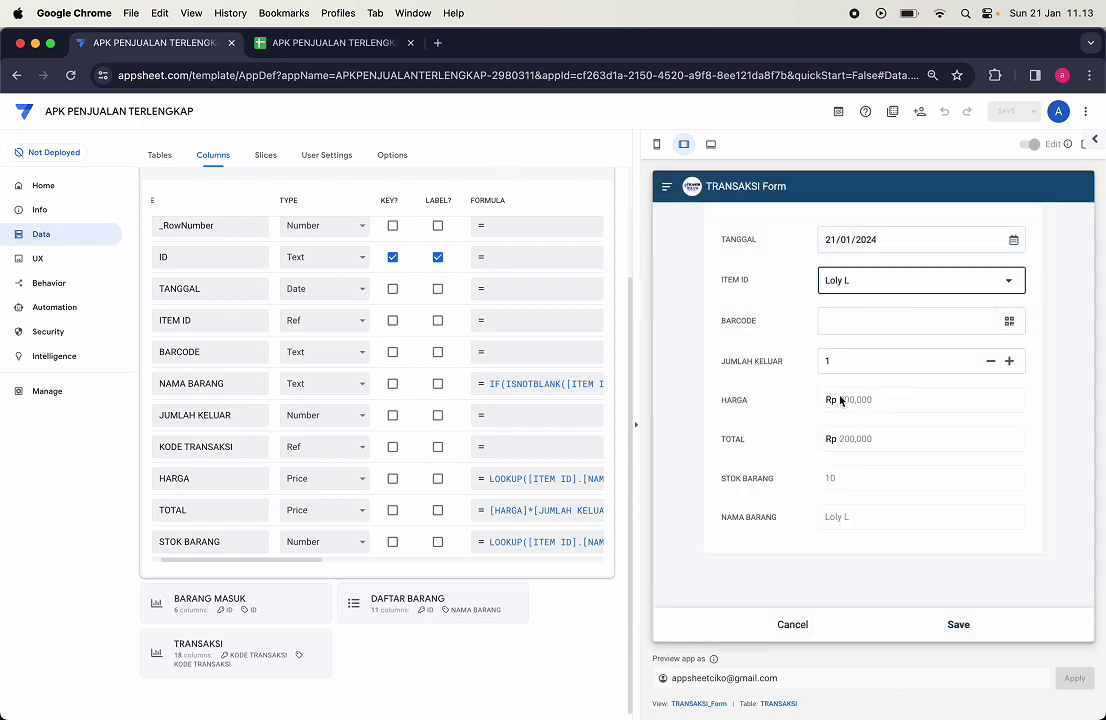
left_click(860, 288)
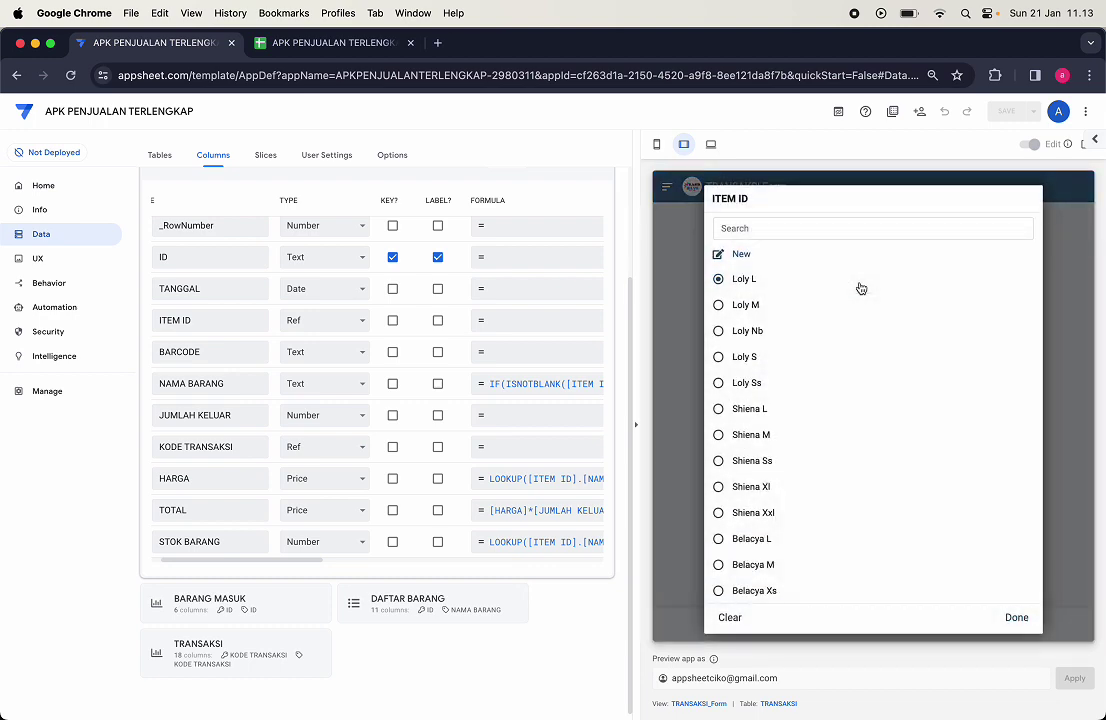
left_click(757, 304)
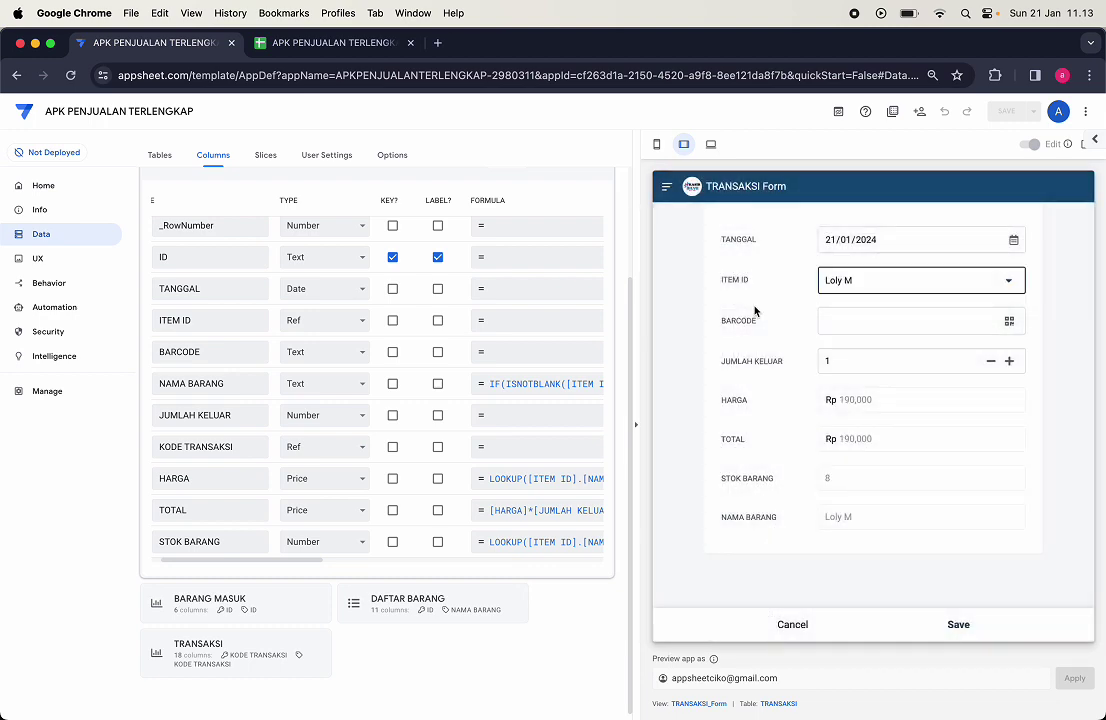
scroll(850, 408, "up", 5)
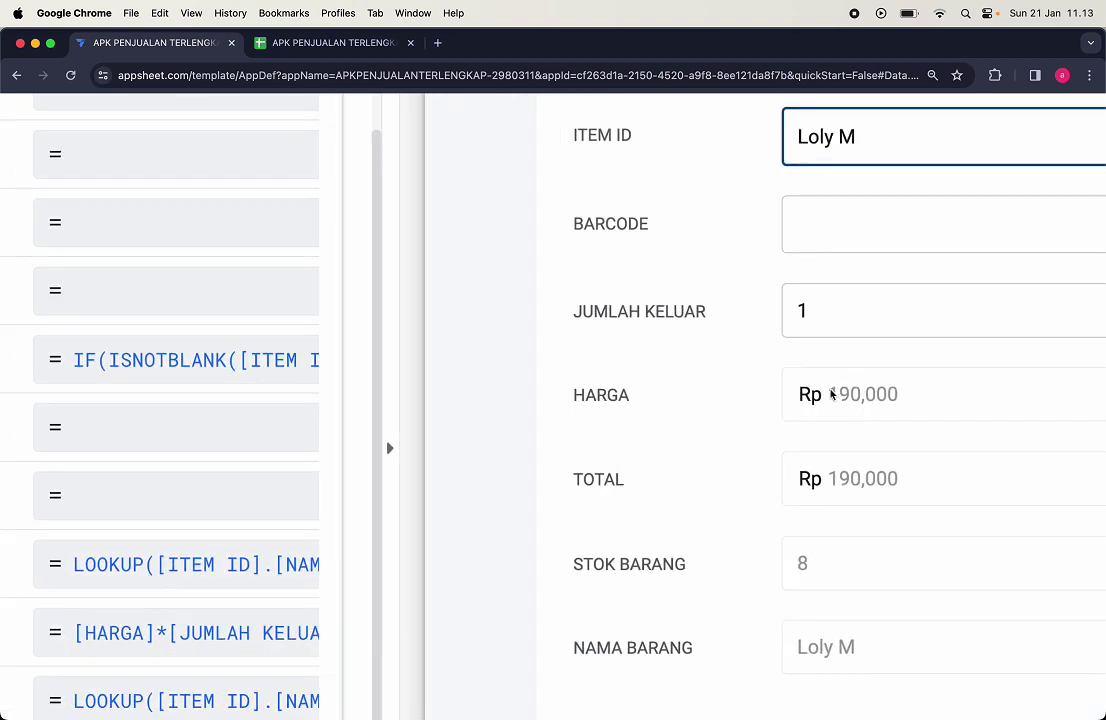
scroll(855, 403, "down", 5)
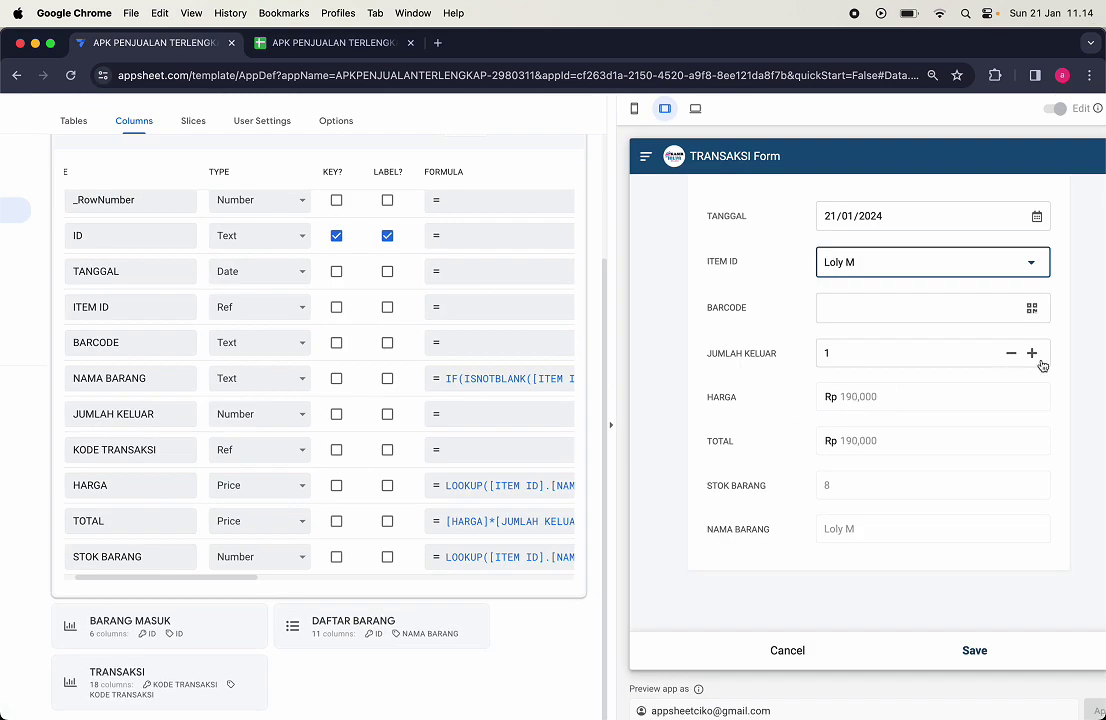
Step: Set JUMLAH KELUAR to 3, save the Loly M entry, and check the transaction's TOTAL HARGA and INVOICE
left_click(1033, 355)
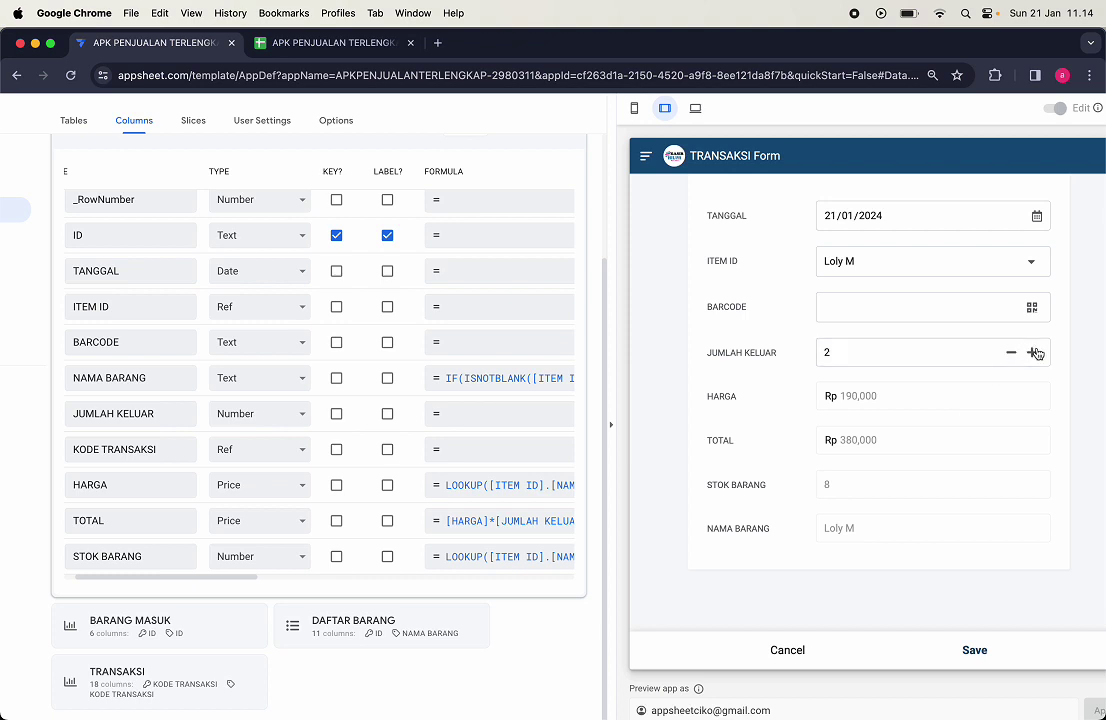
left_click(1035, 353)
left_click(975, 652)
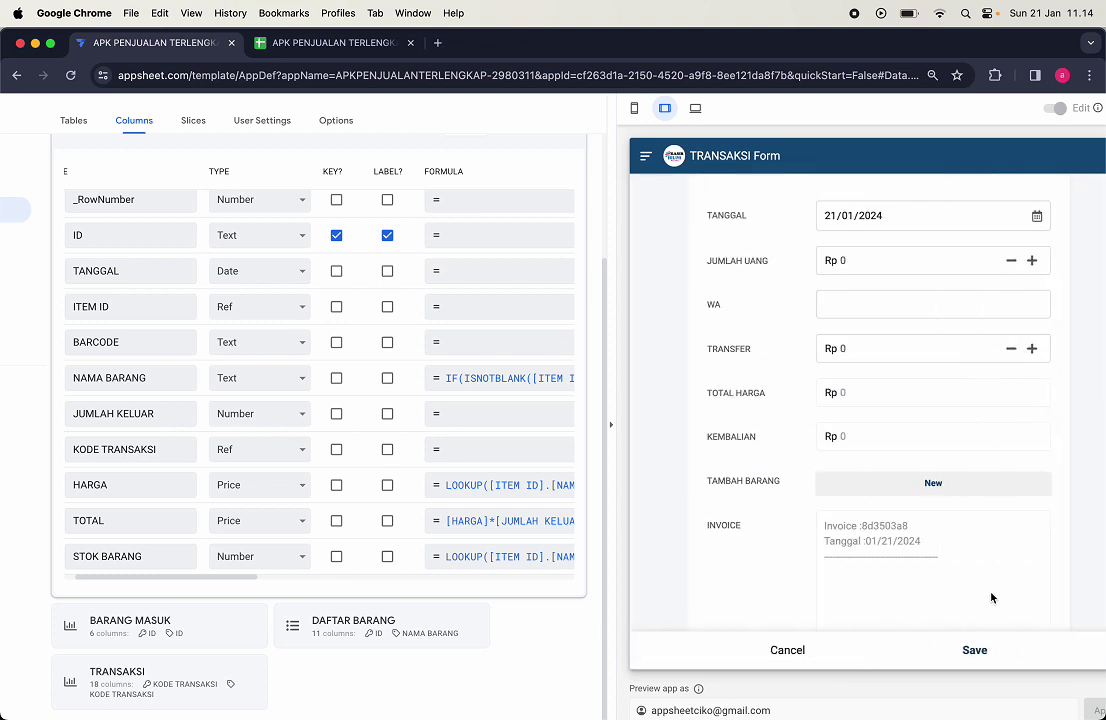
scroll(933, 464, "down", 1)
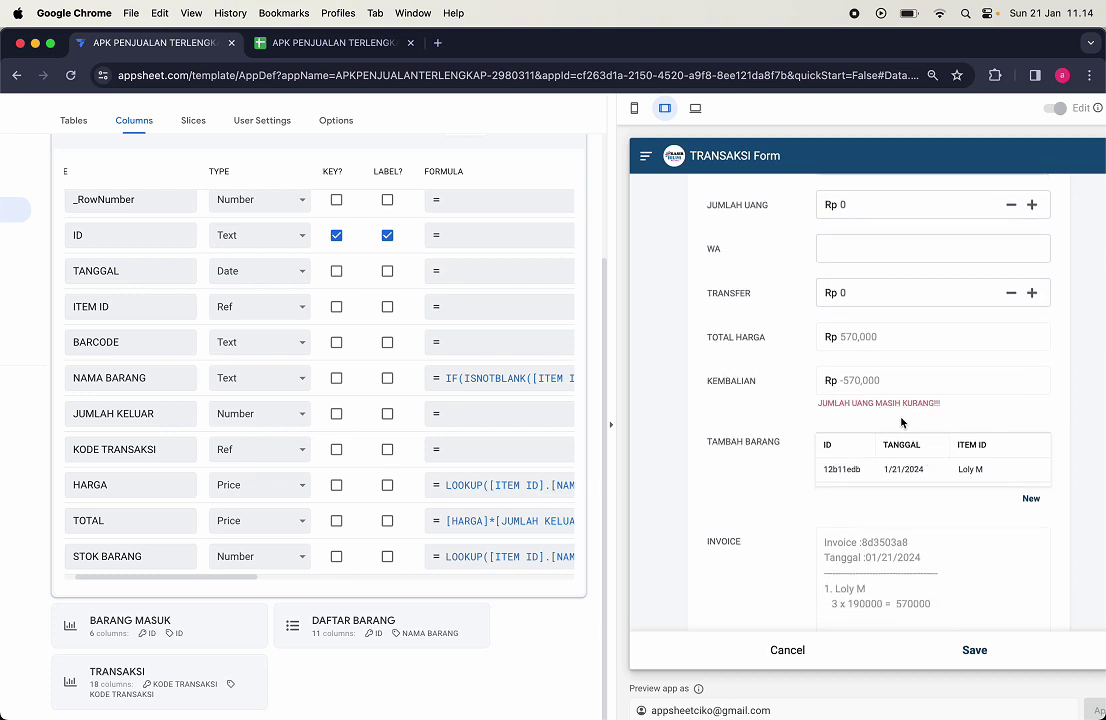
scroll(1007, 460, "down", 1)
scroll(928, 393, "up", 1)
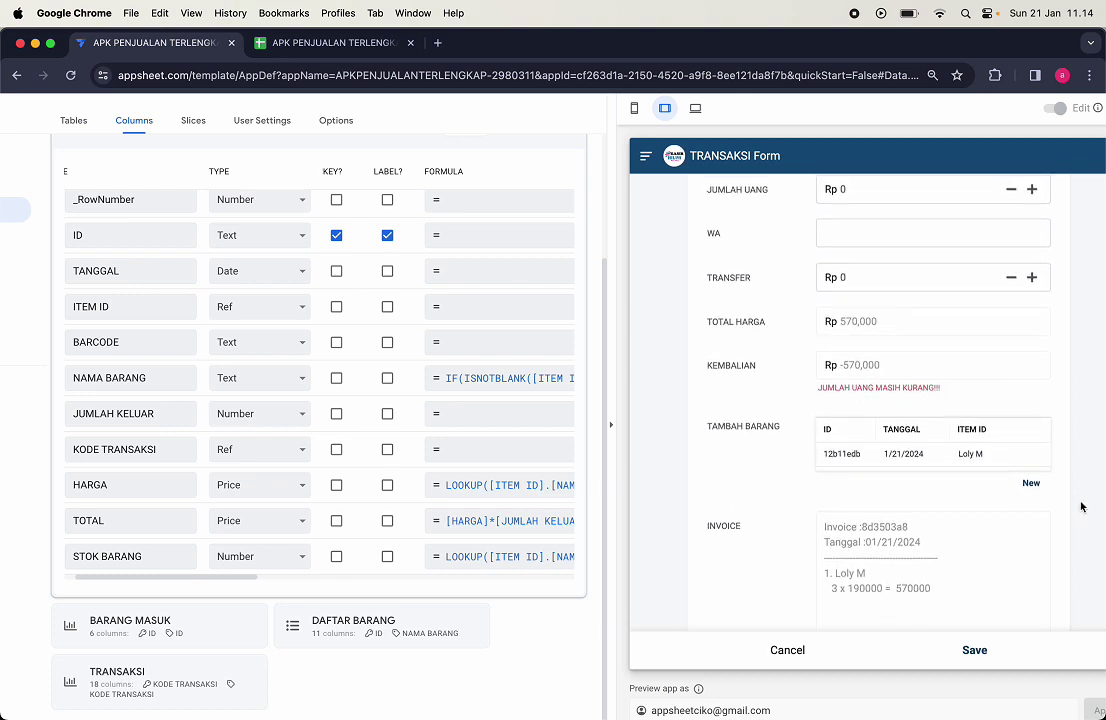
Step: Add another item entry under TAMBAH BARANG with ITEM ID set to Loly Ss and save it
left_click(1031, 485)
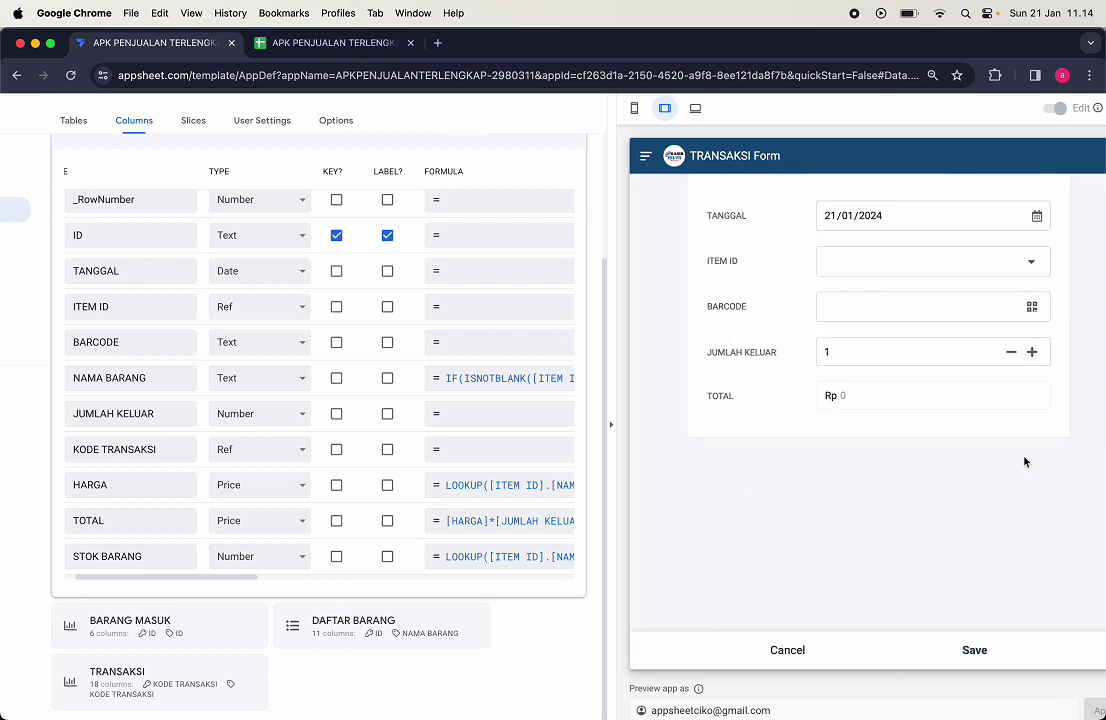
left_click(938, 265)
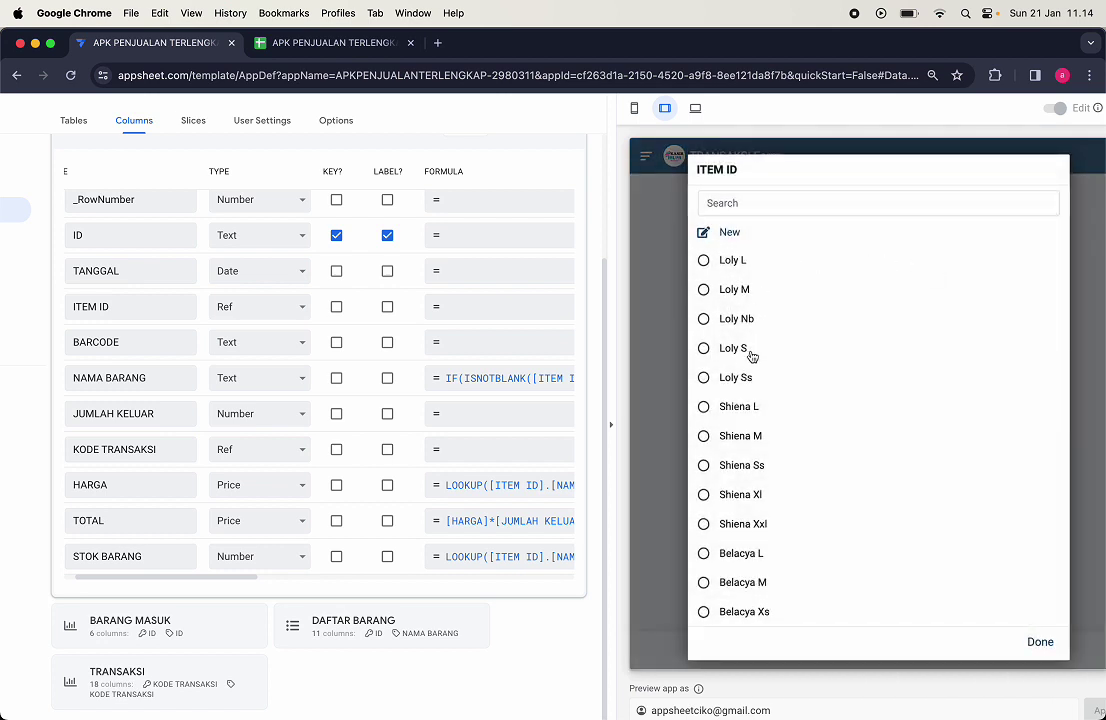
left_click(751, 380)
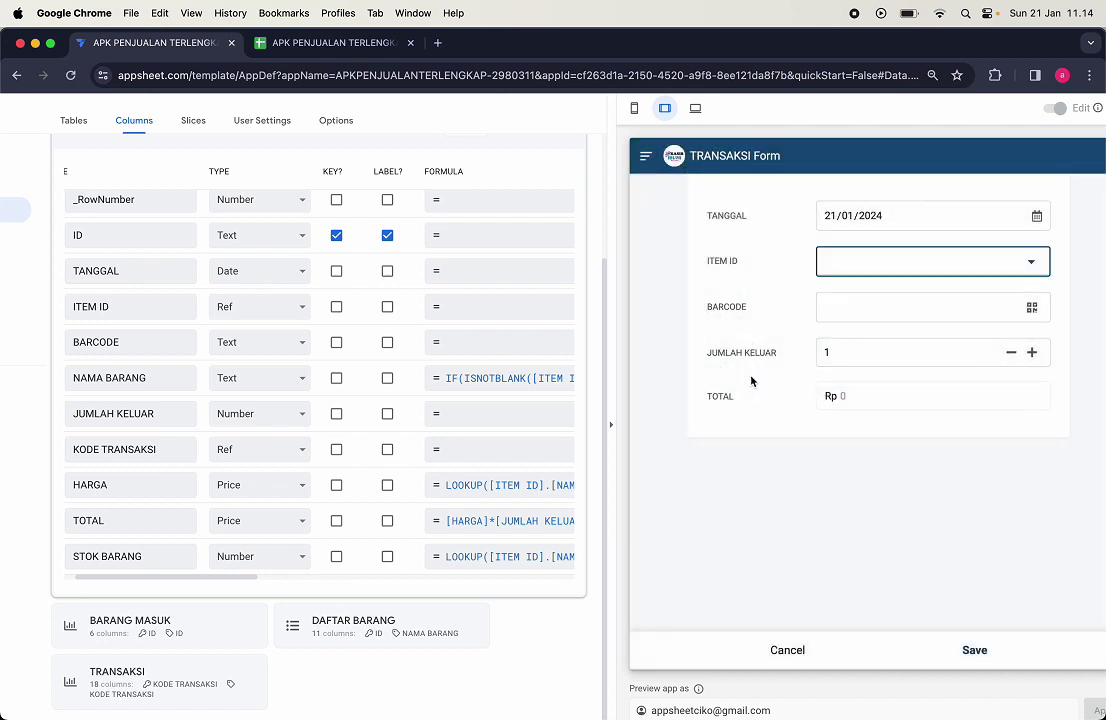
left_click(975, 650)
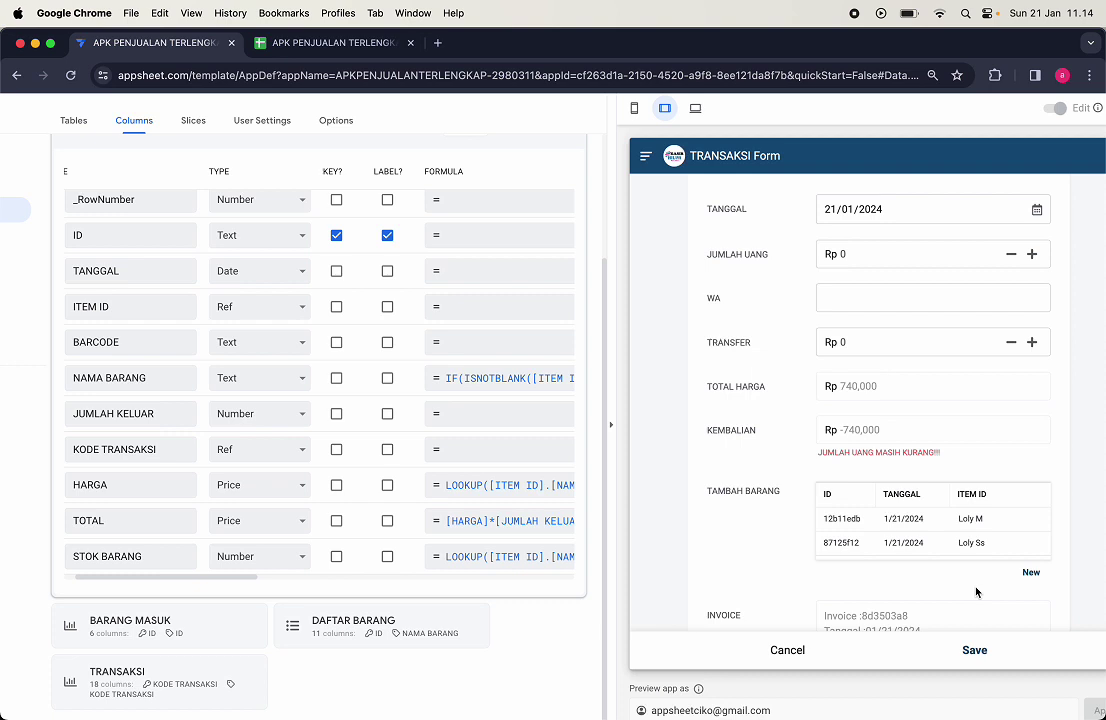
Step: Open the saved Loly Ss entry and check its JUMLAH KELUAR and STOK BARANG values
left_click(985, 545)
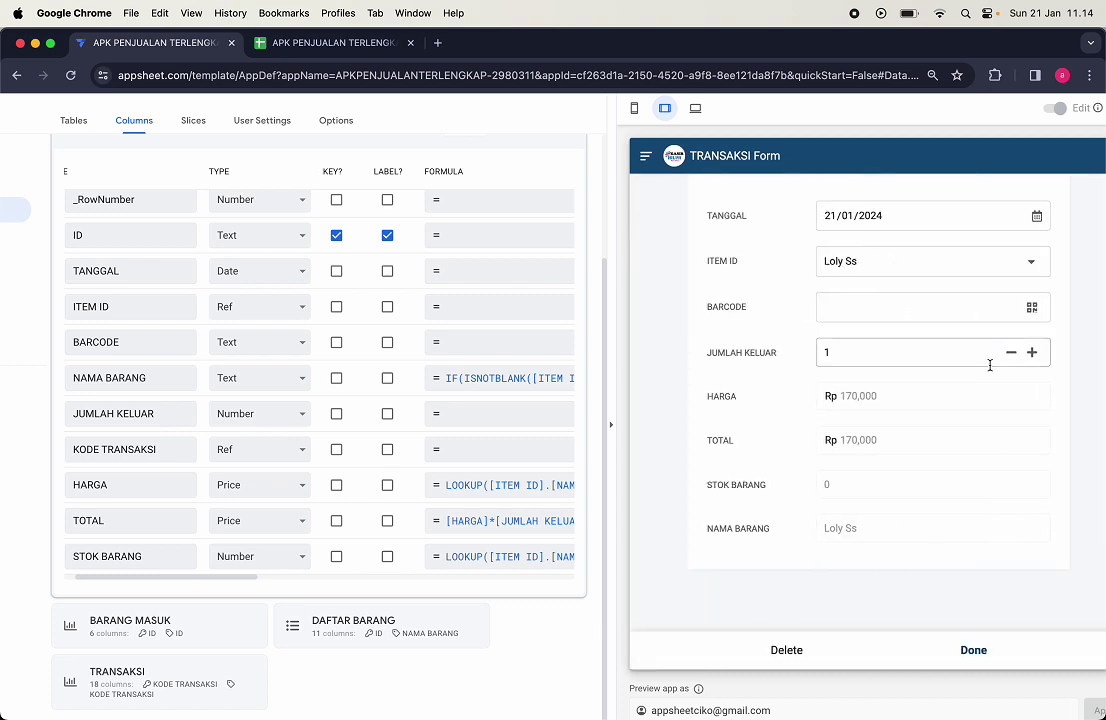
left_click(862, 353)
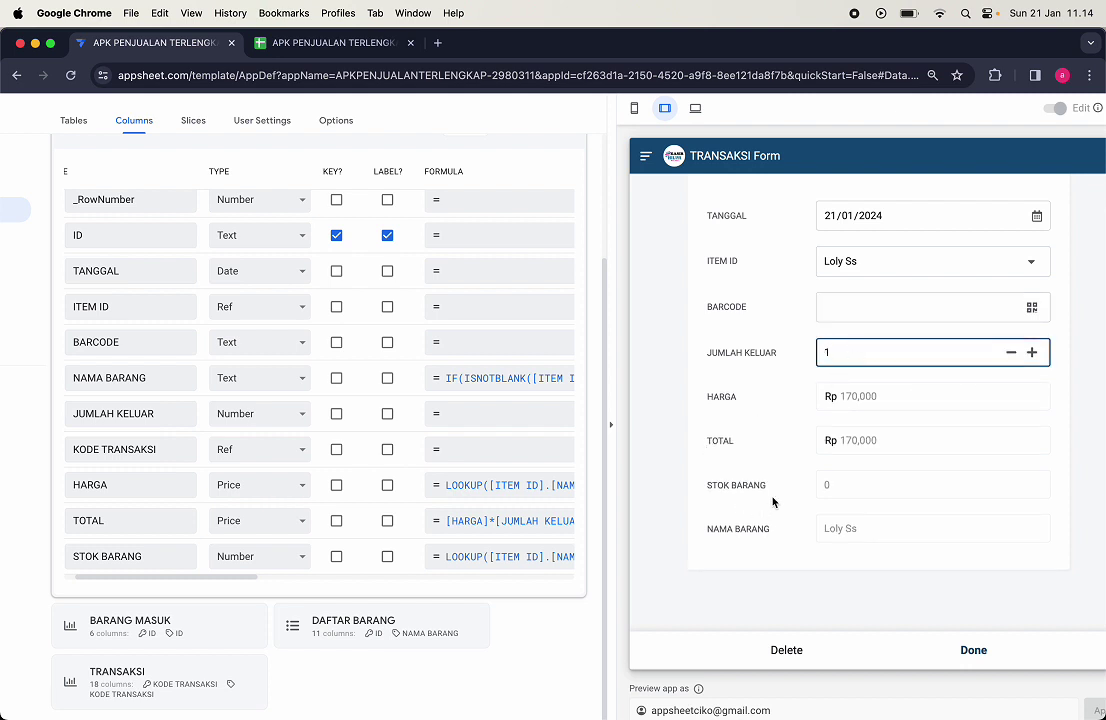
left_click(835, 489)
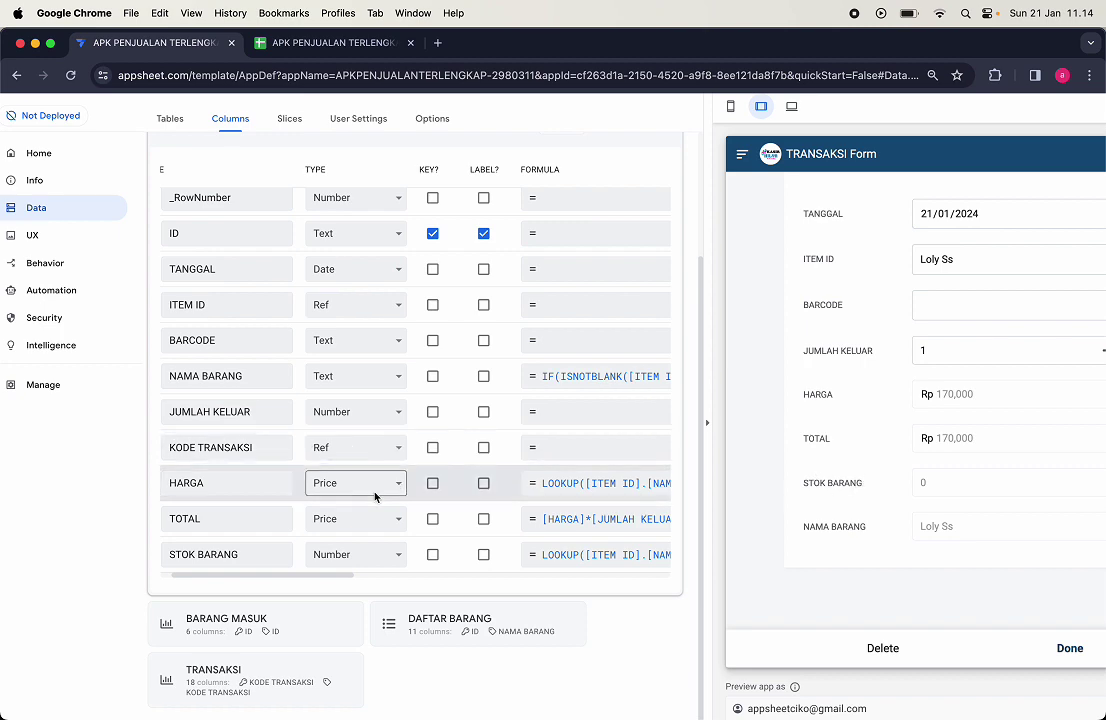
Step: Review the data validity settings of BARANG KELUAR's STOK BARANG column and close the column settings
scroll(376, 496, "down", 1)
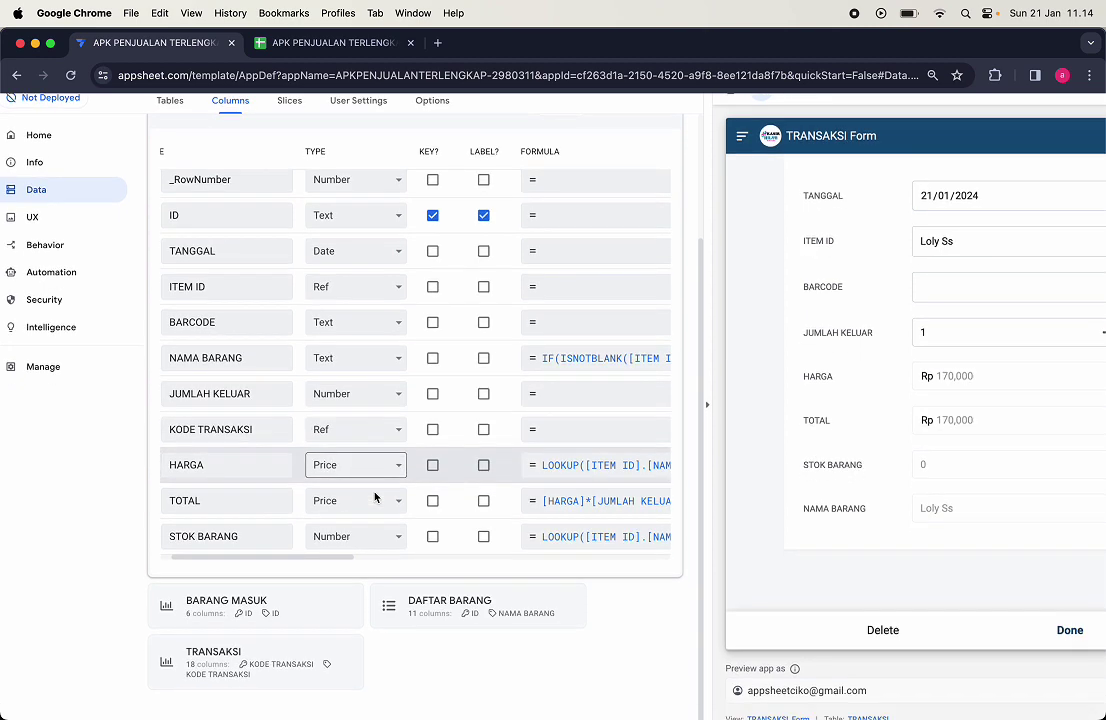
scroll(173, 528, "left", 2)
left_click(182, 538)
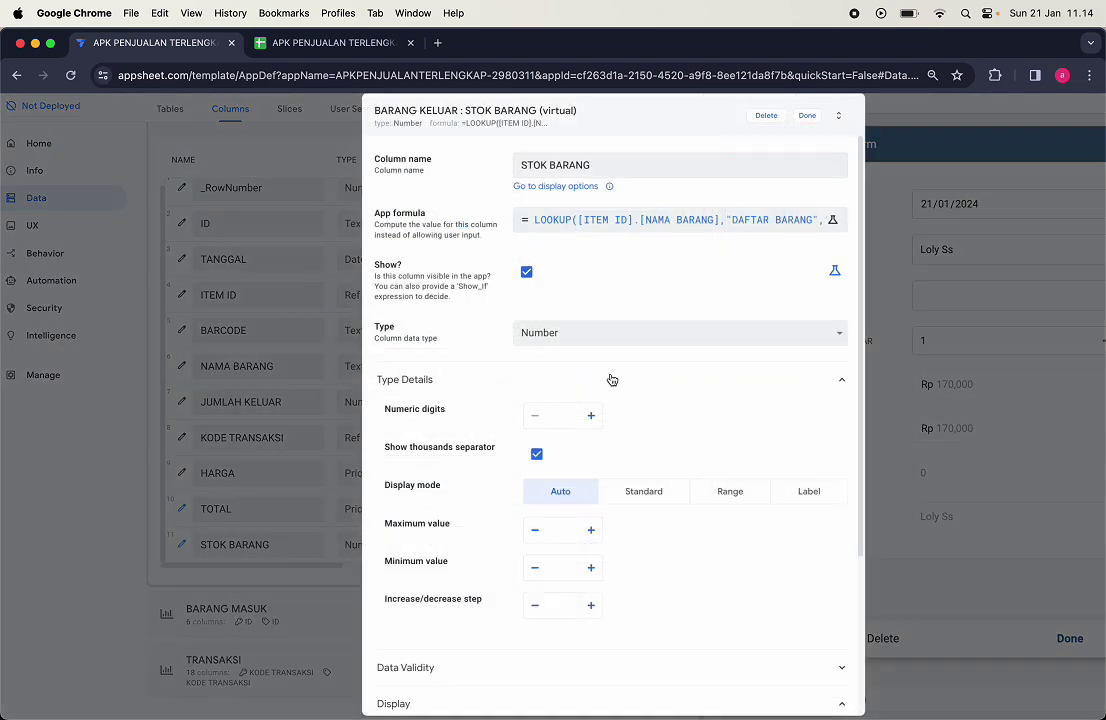
scroll(600, 586, "down", 5)
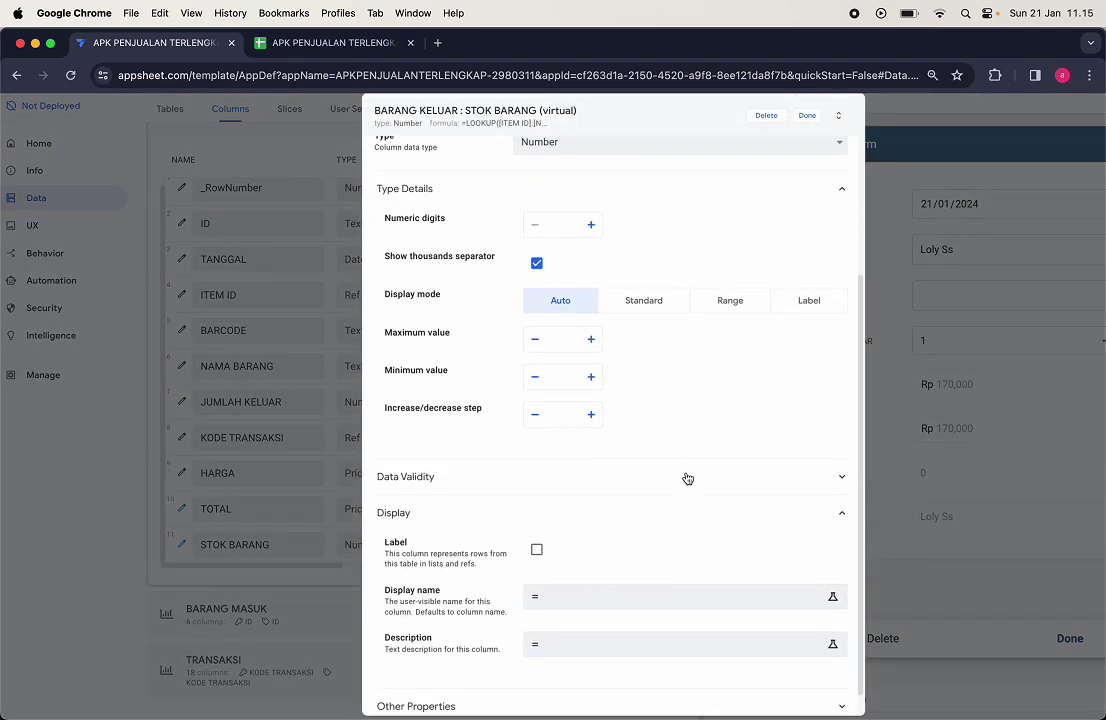
left_click(687, 478)
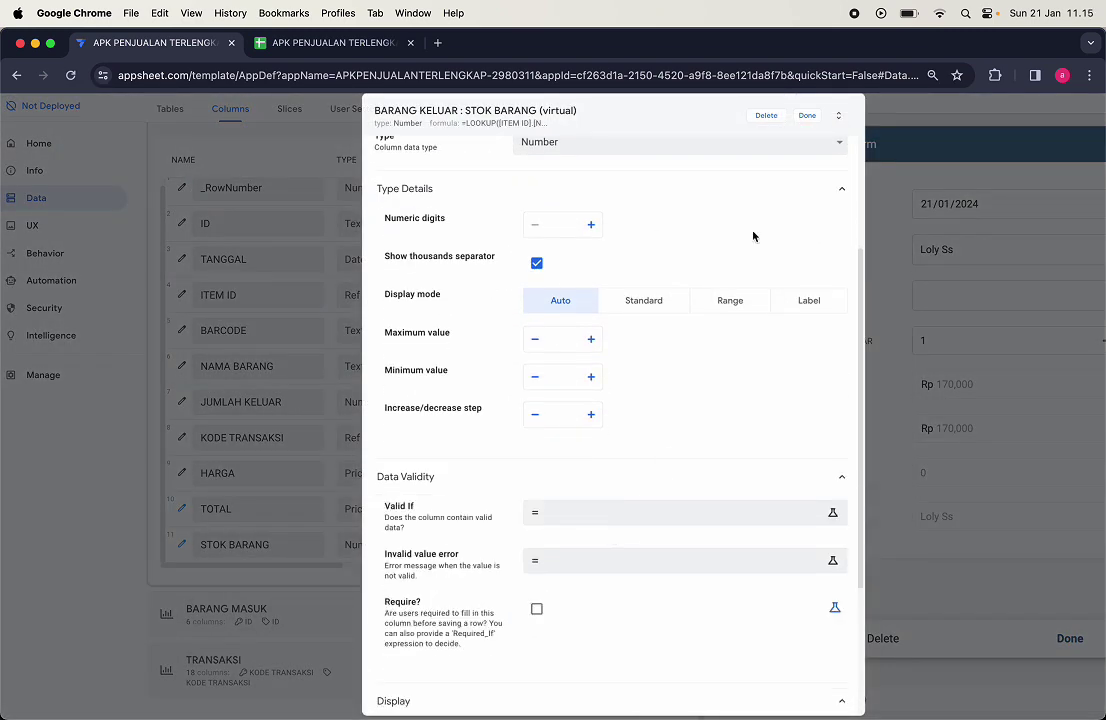
left_click(807, 116)
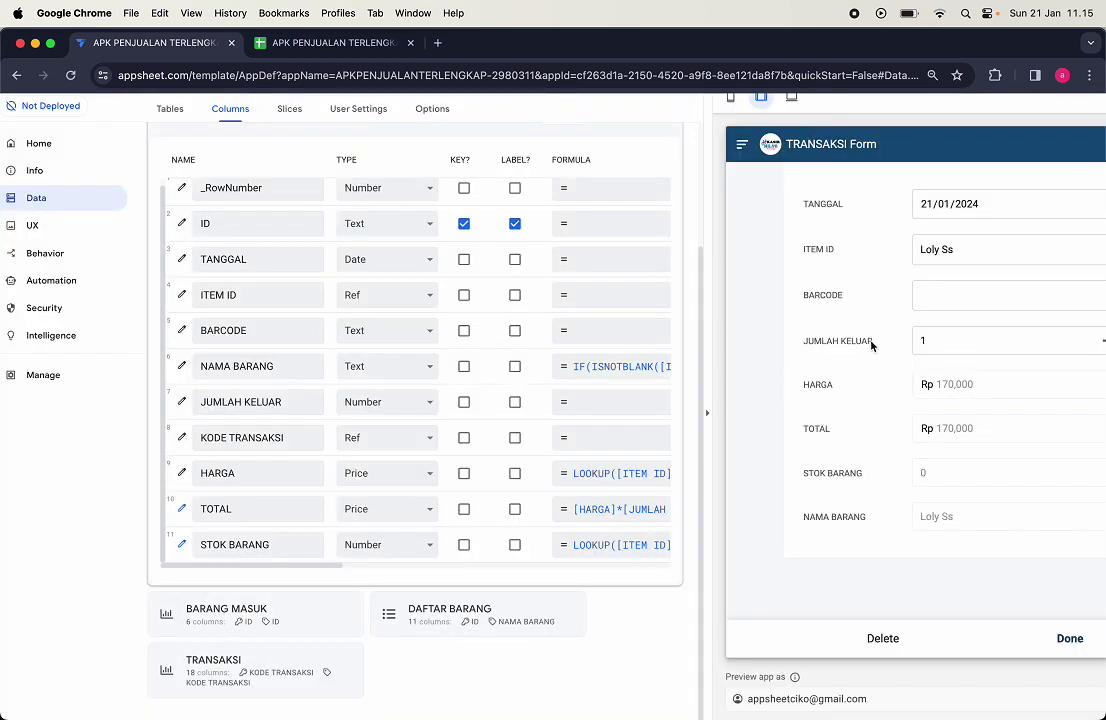
Step: Change JUMLAH KELUAR's Valid If formula to (LOOKUP([ITEM ID].[NAMA BARANG],"DAFTAR BARANG","NAMA BARANG","STOK BARANG")-[JUMLAH KELUAR])>=0
left_click(184, 404)
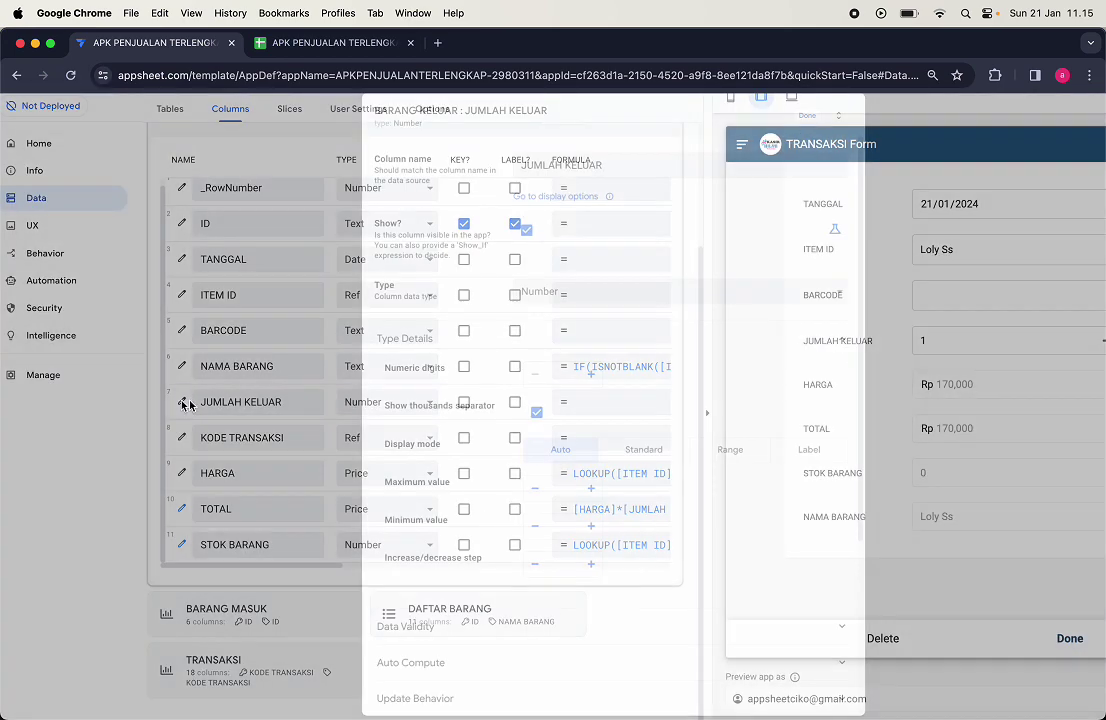
scroll(527, 618, "down", 5)
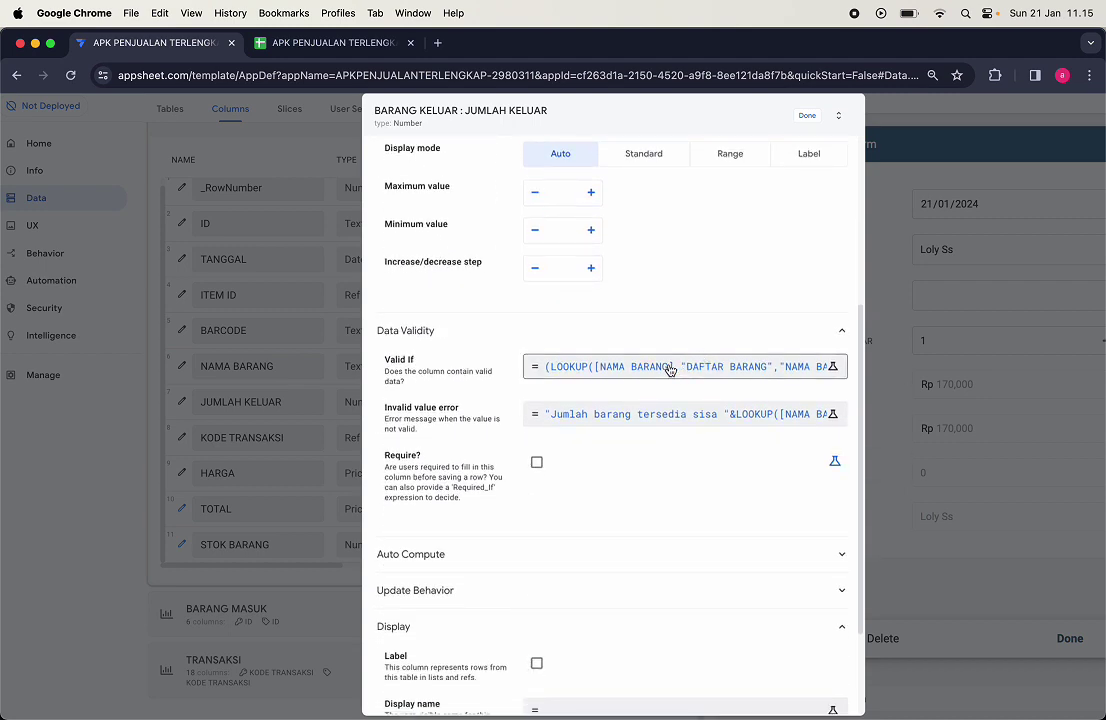
left_click(617, 367)
scroll(457, 198, "up", 1)
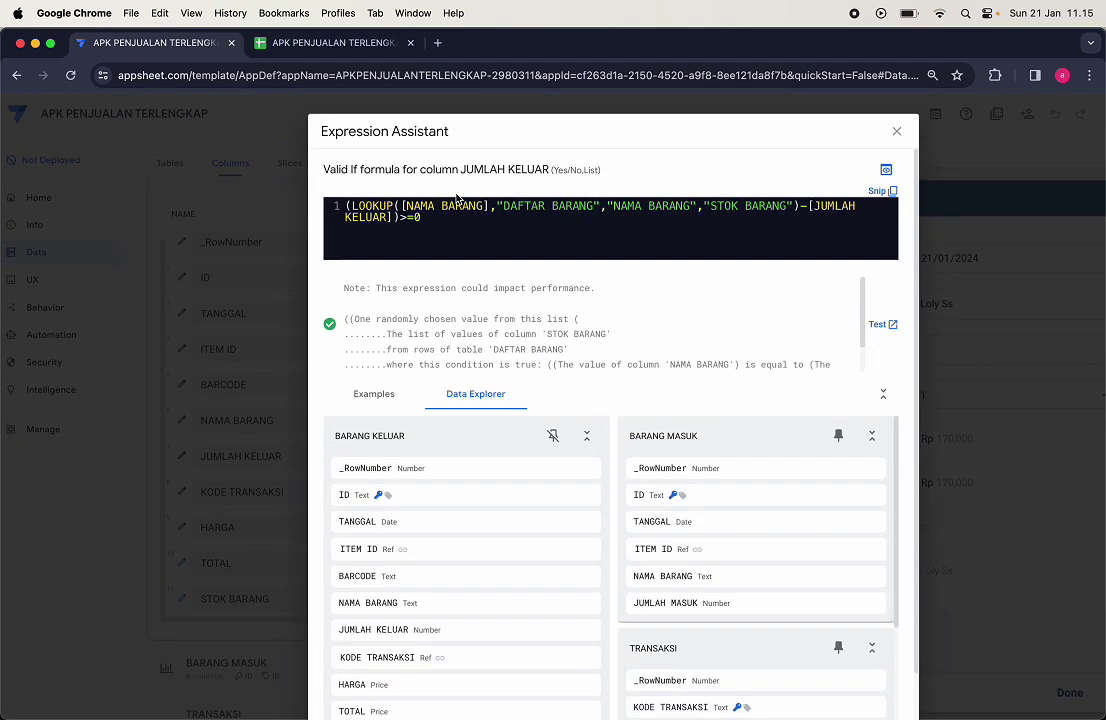
scroll(457, 198, "up", 5)
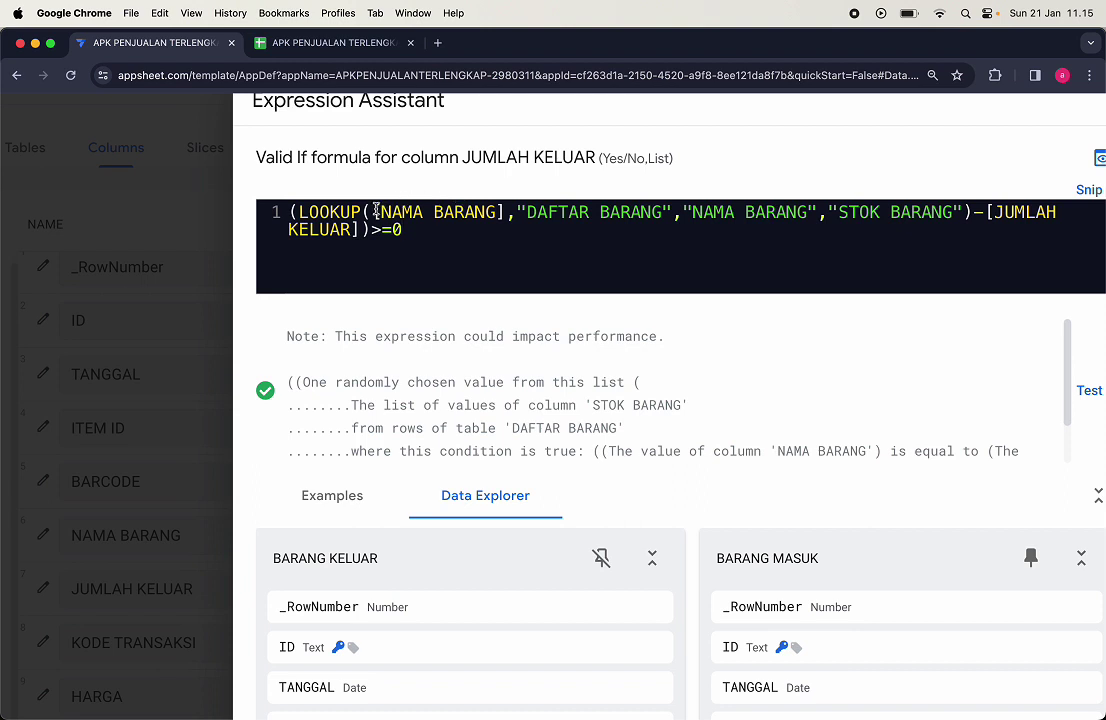
left_click(374, 211)
type("[")
type(".")
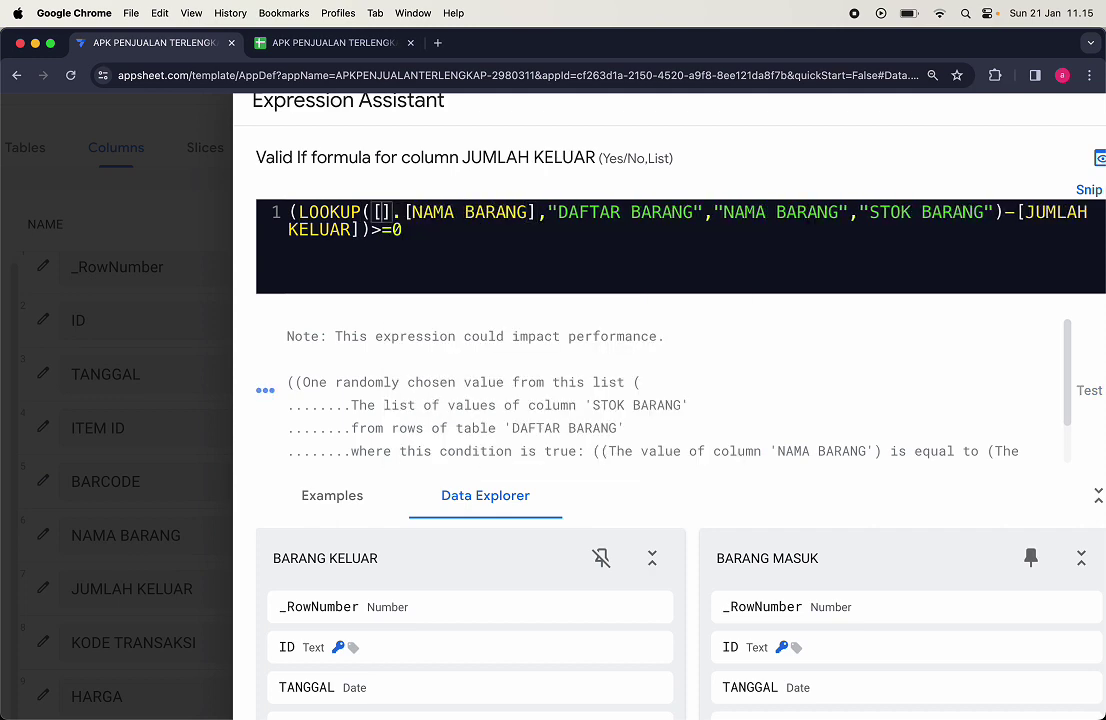
type("ite")
key("Return")
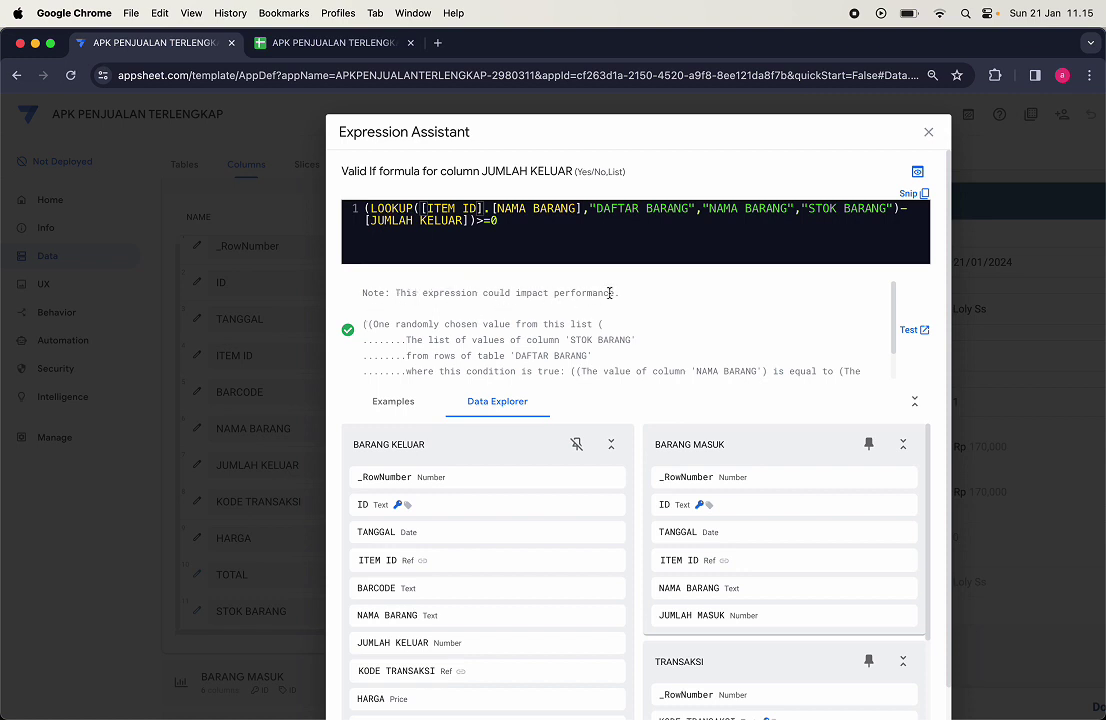
key("super+minus")
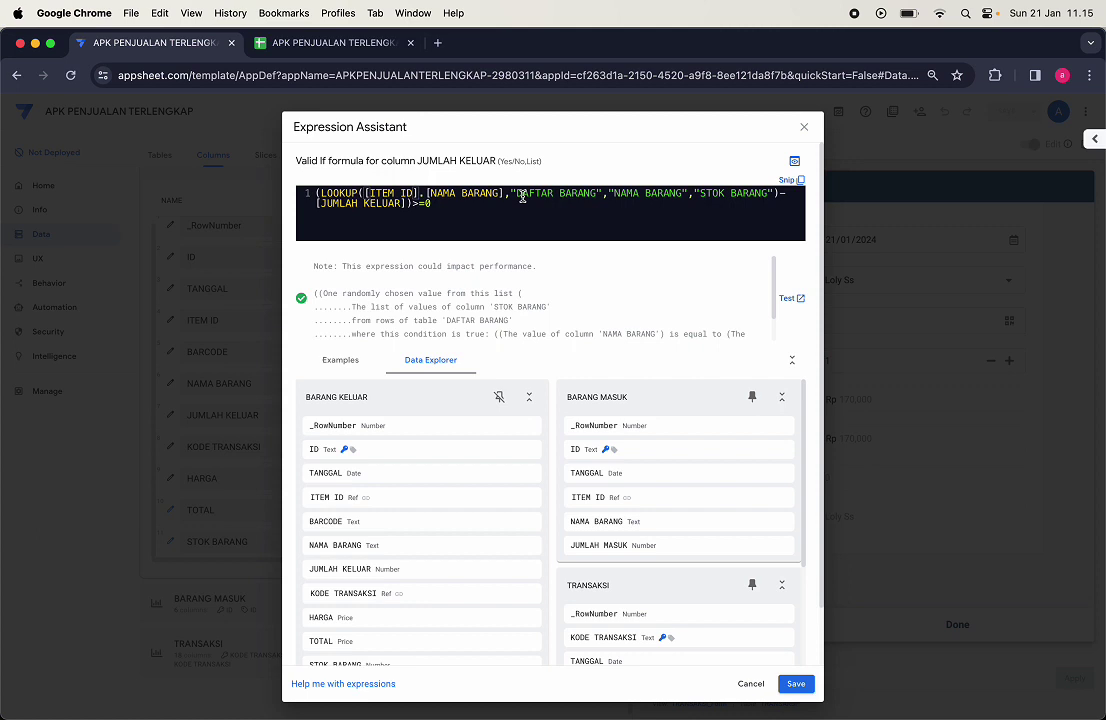
Step: Save the JUMLAH KELUAR validity formula, close the column settings and save the app changes
left_click(795, 683)
left_click(724, 160)
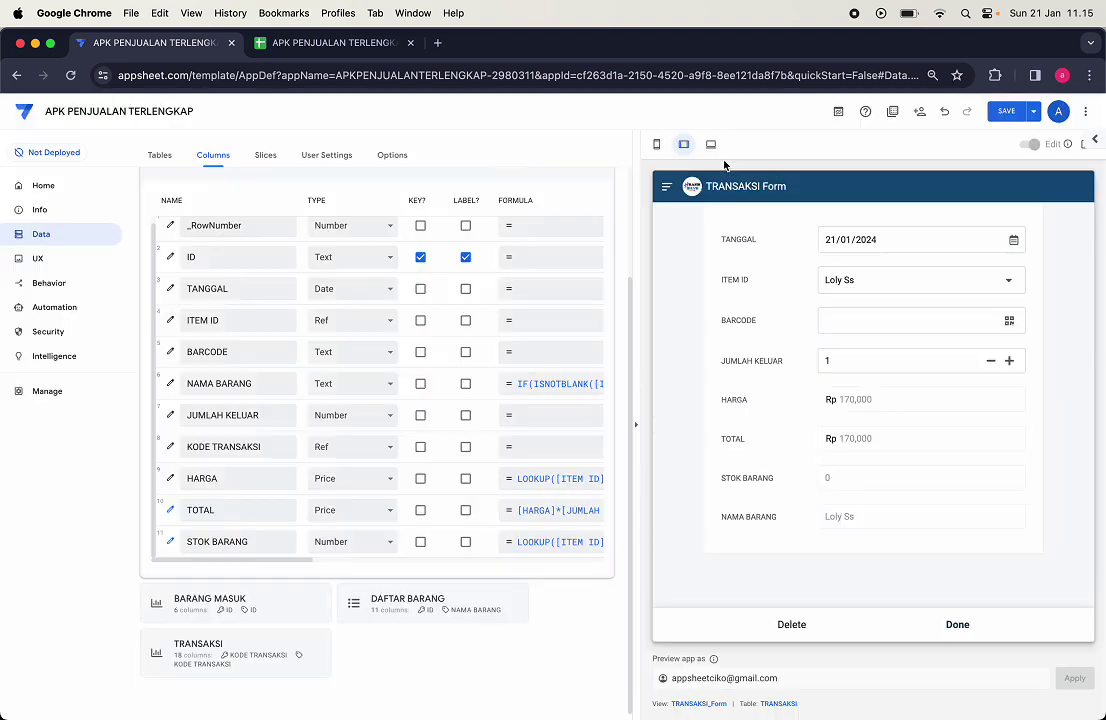
left_click(999, 116)
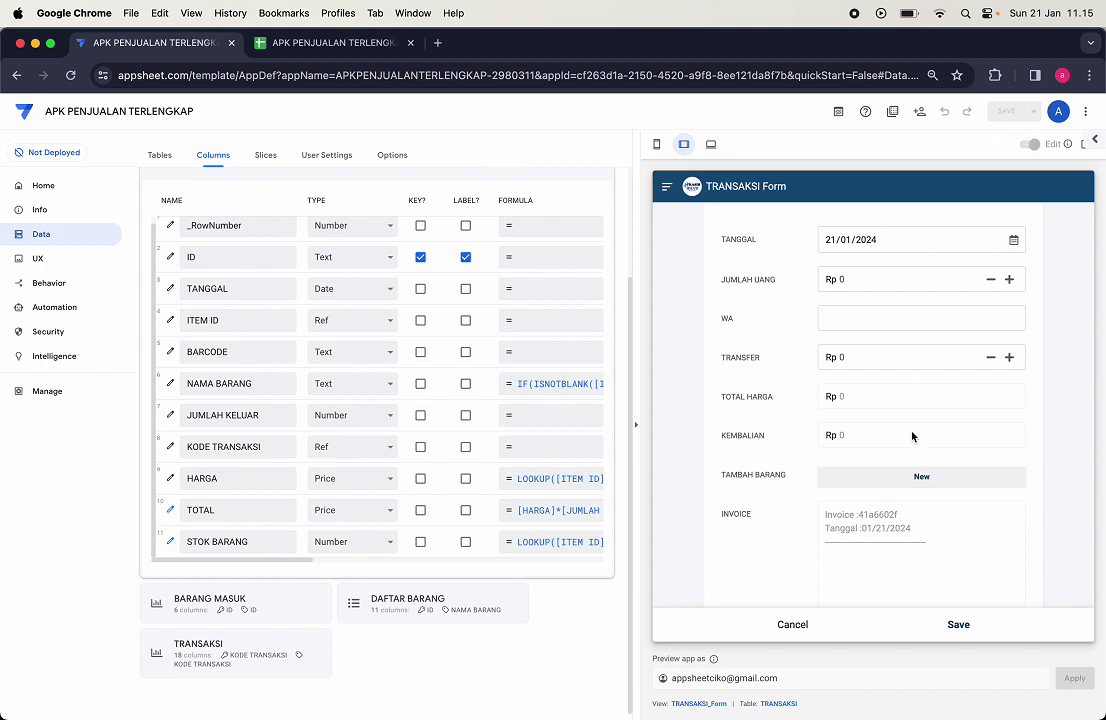
Step: Start a new item entry with ITEM ID Shiena Ss, try to save it, and check the validation under JUMLAH KELUAR
left_click(919, 481)
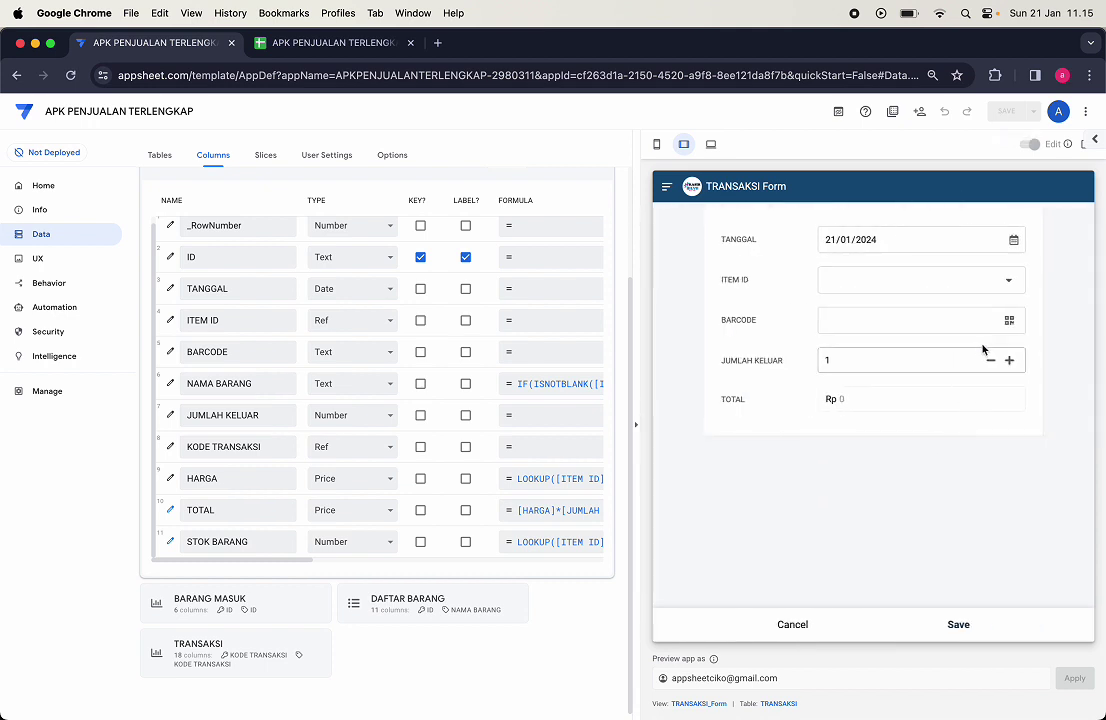
left_click(1004, 287)
left_click(869, 455)
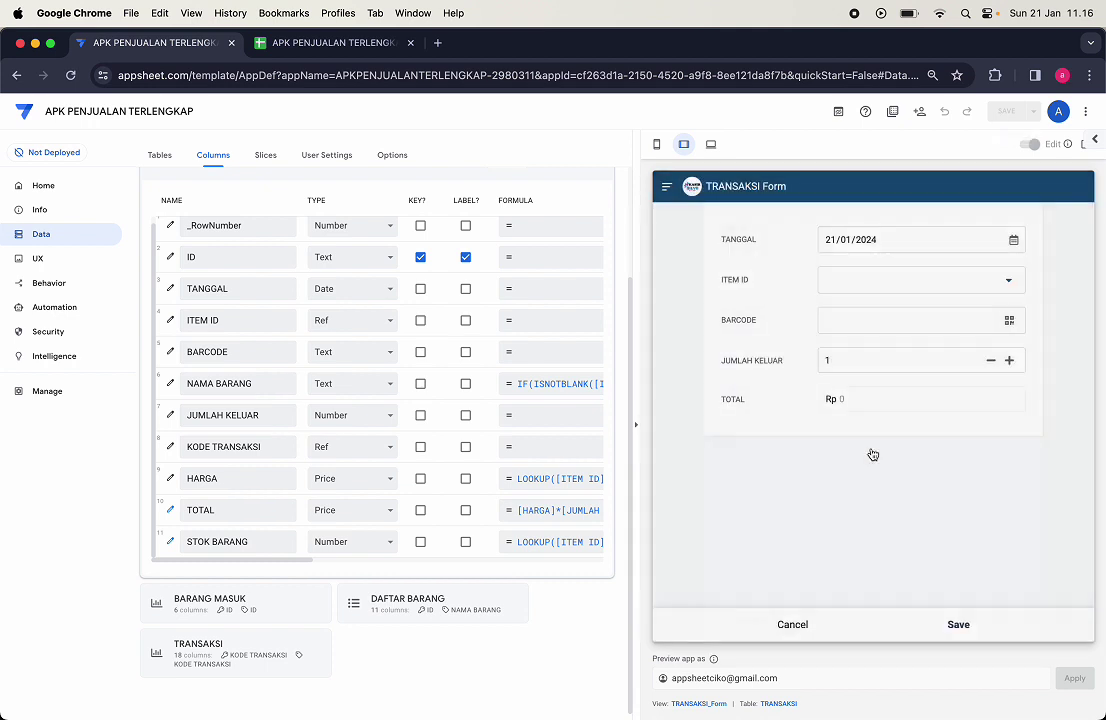
left_click(961, 625)
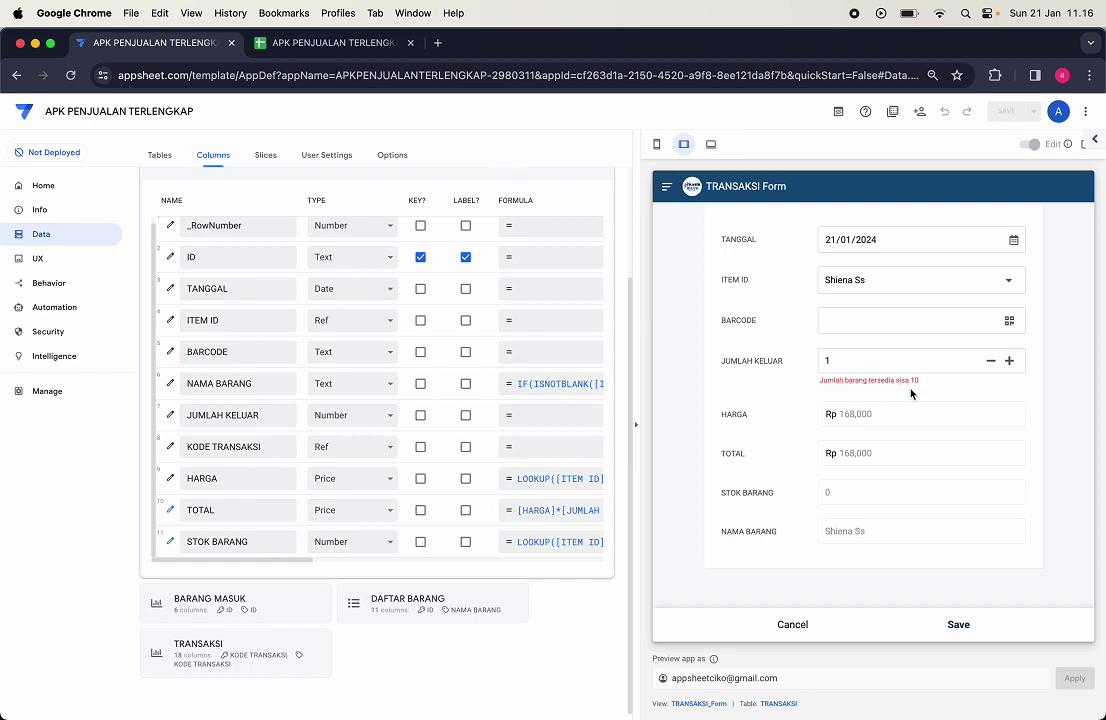
scroll(913, 388, "up", 5)
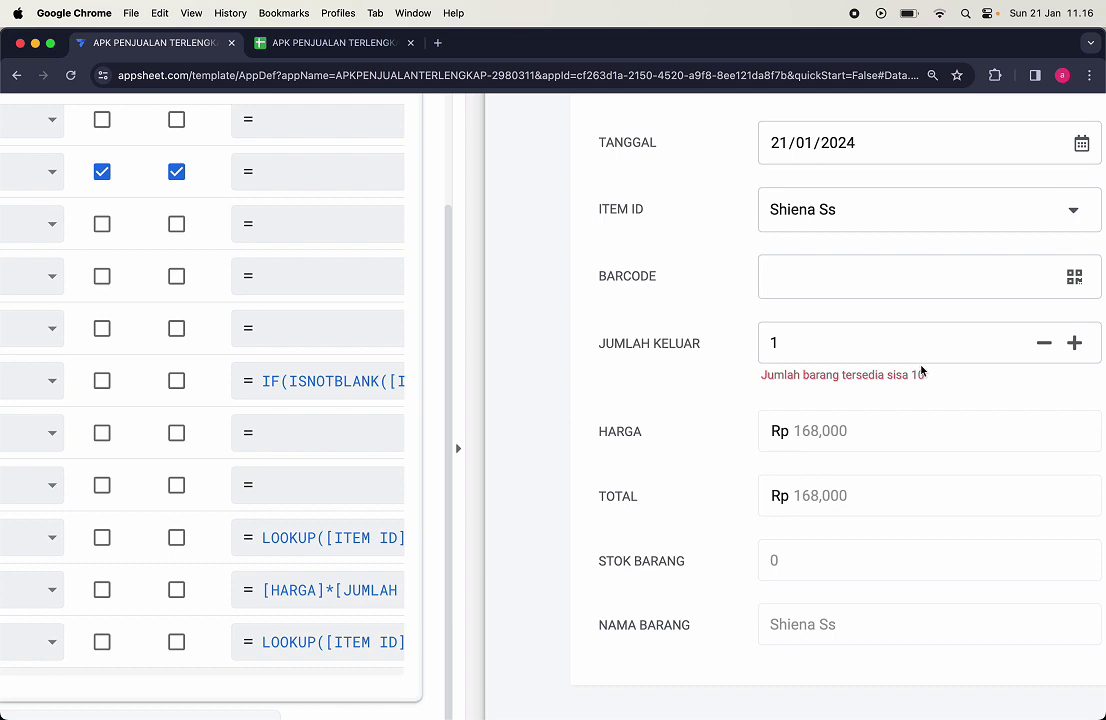
scroll(921, 371, "down", 5)
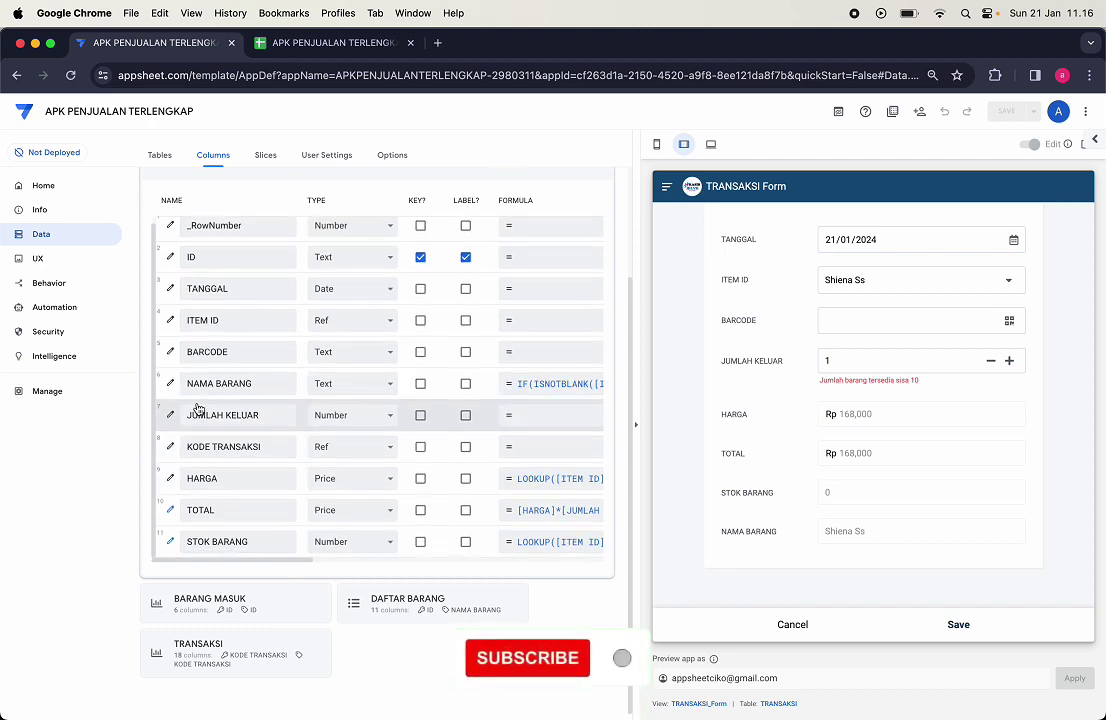
Step: Examine the Invalid value error formula of the JUMLAH KELUAR column and close it without changes
scroll(190, 412, "up", 1)
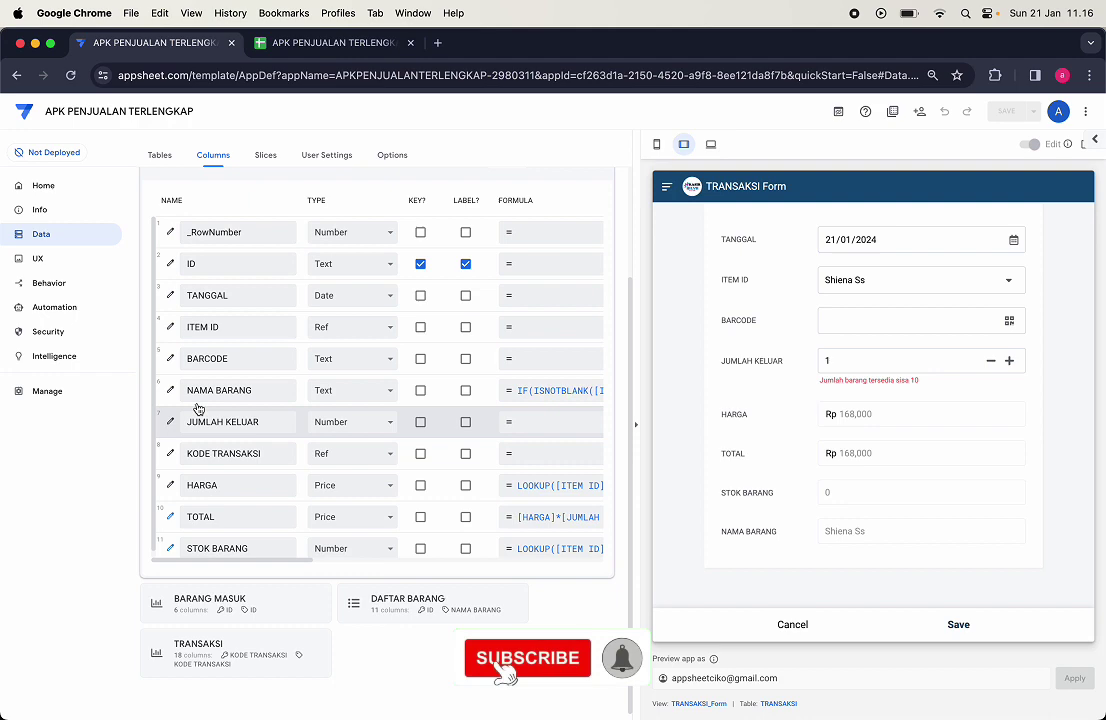
left_click(168, 422)
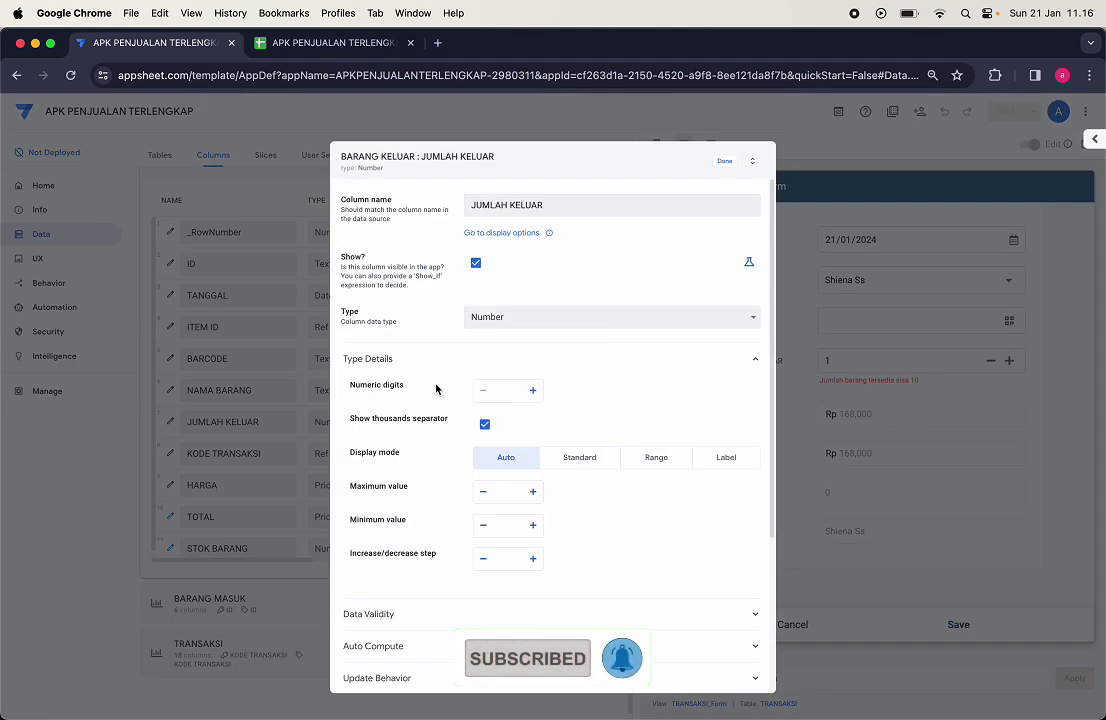
scroll(588, 512, "down", 3)
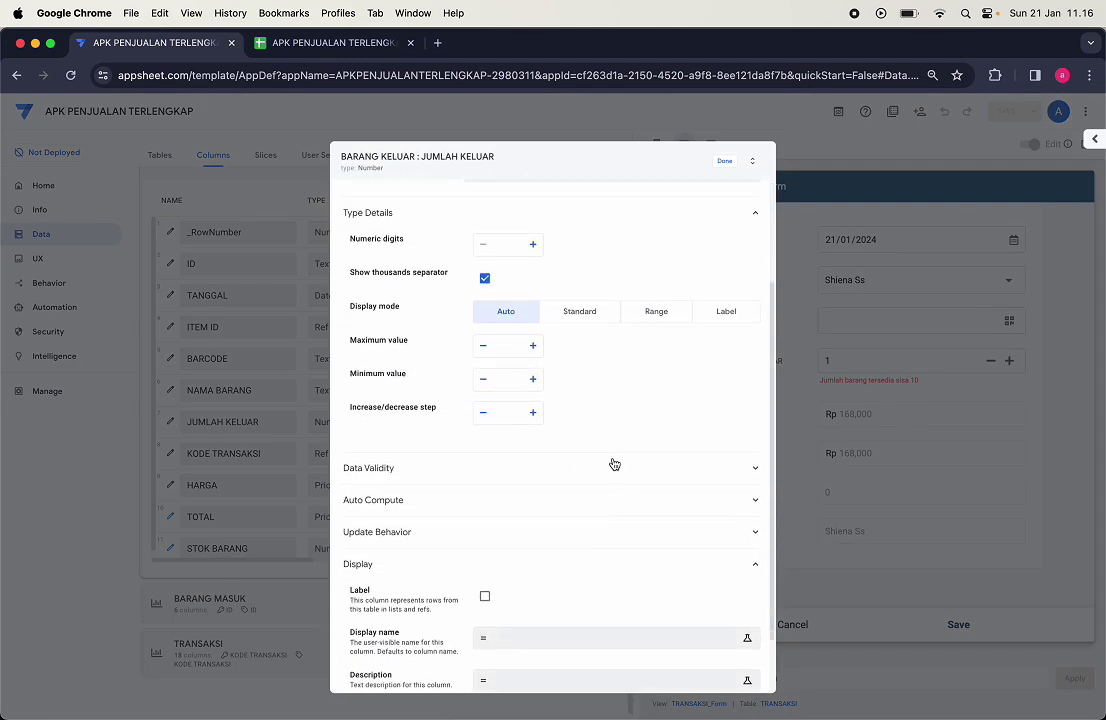
left_click(612, 465)
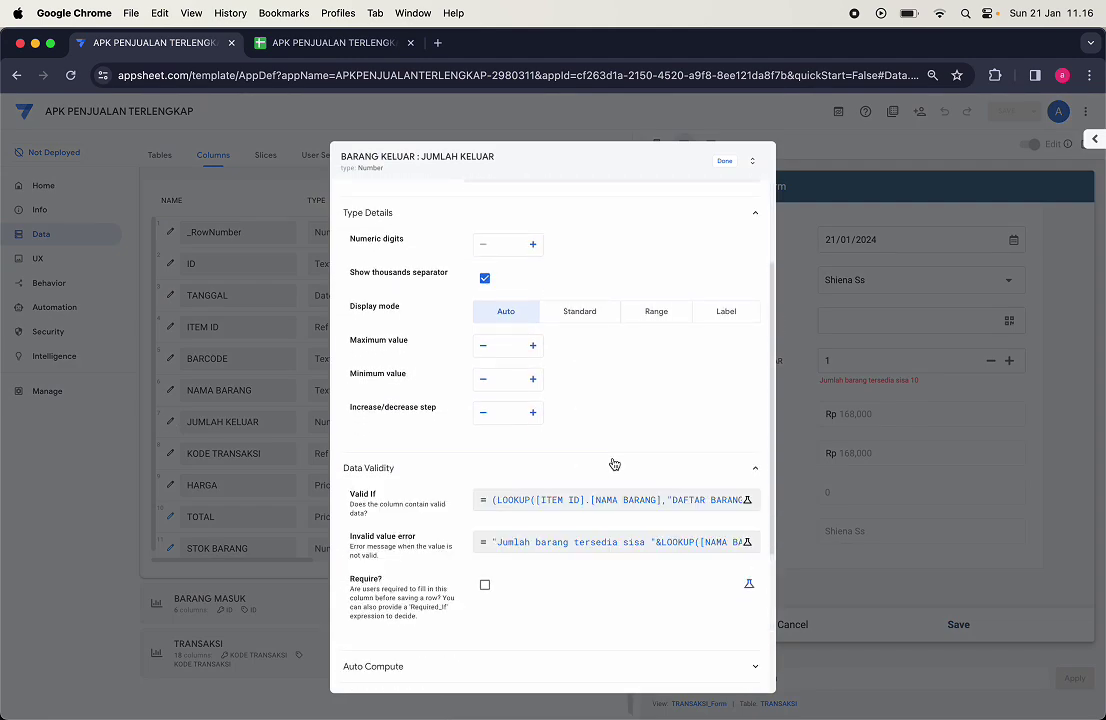
left_click(641, 544)
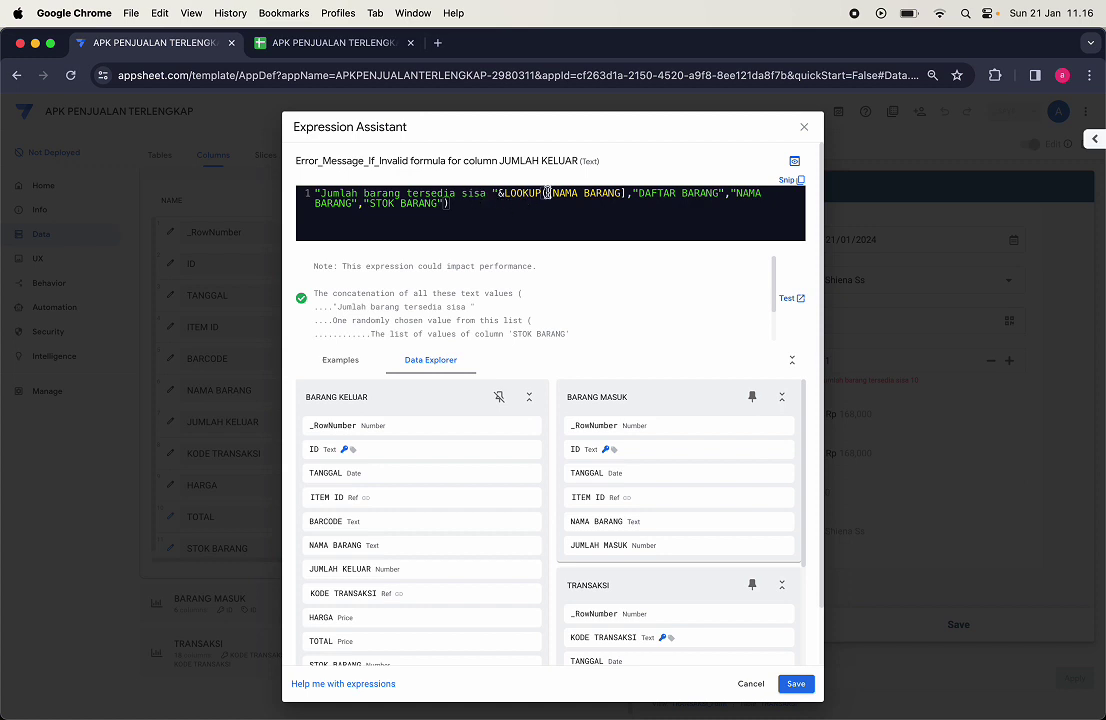
left_click(804, 127)
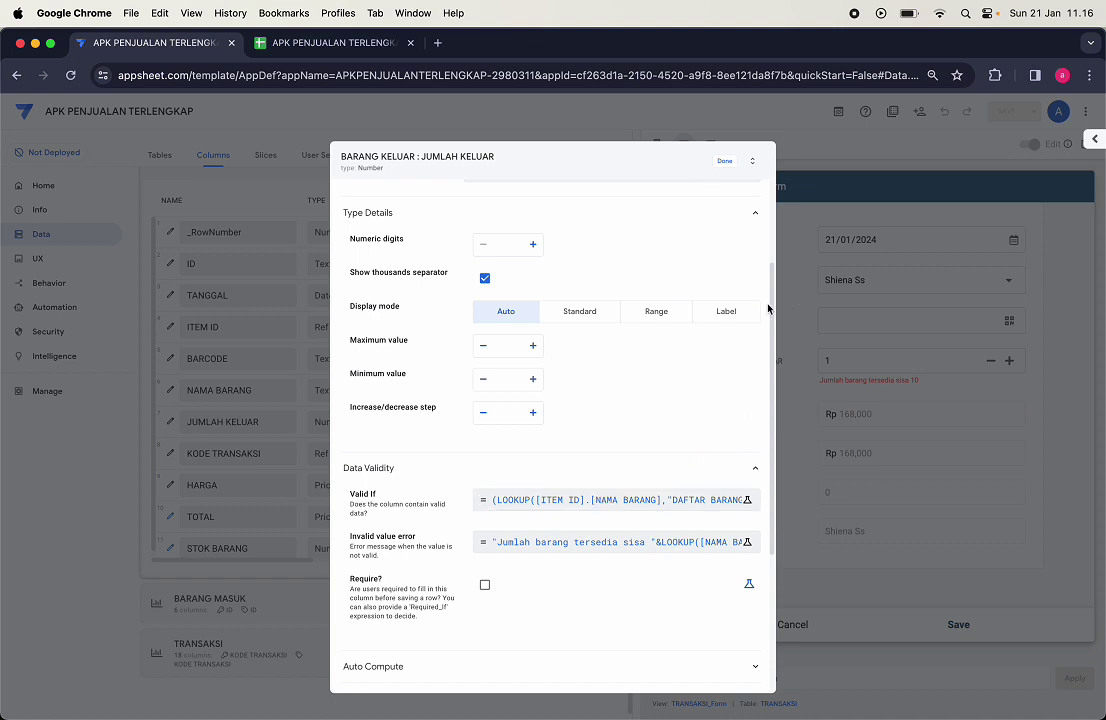
left_click(722, 160)
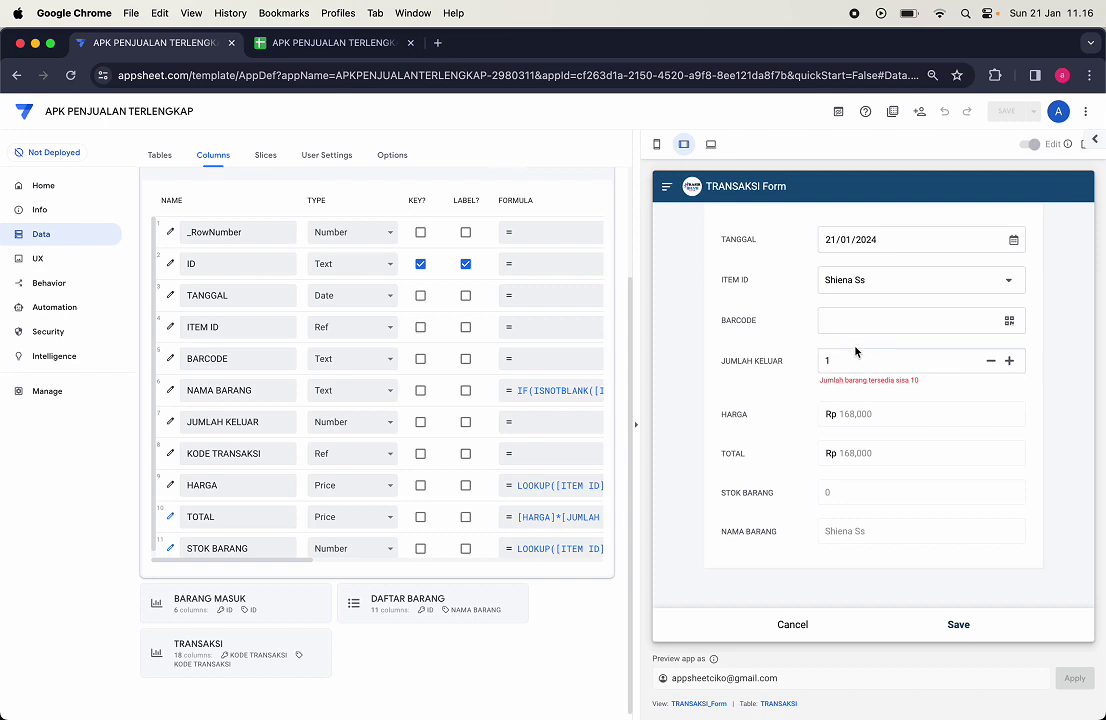
Step: Open the JUMLAH KELUAR column settings of BARANG KELUAR and expand the data validity section
left_click(171, 422)
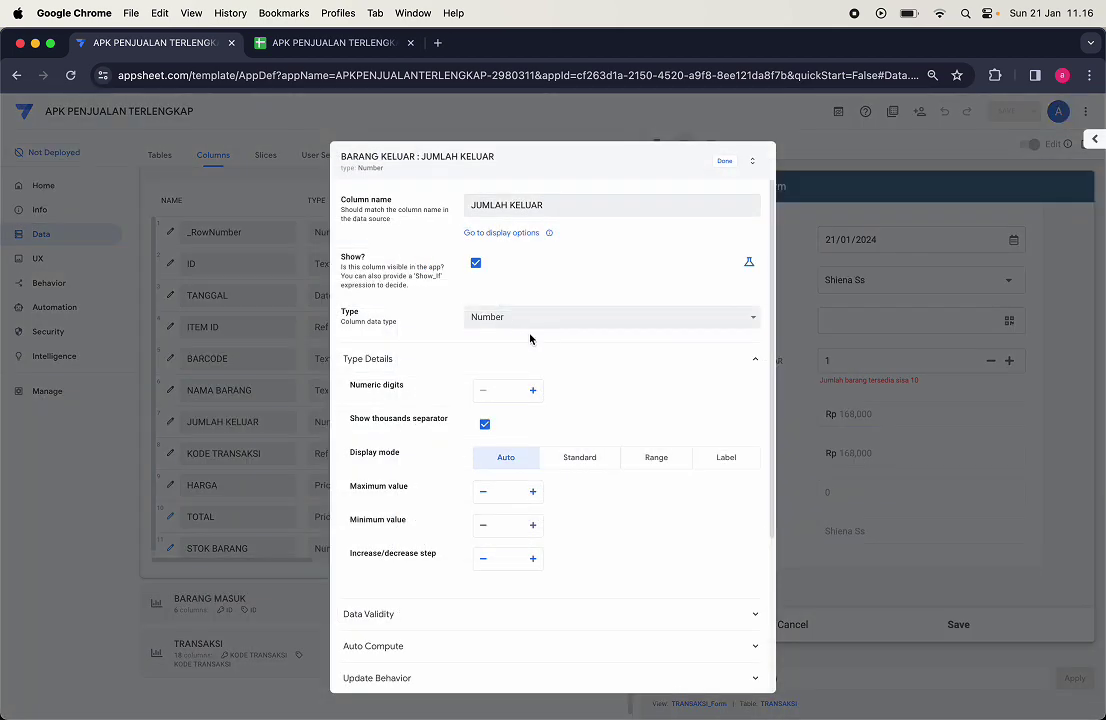
left_click(497, 619)
scroll(523, 614, "down", 6)
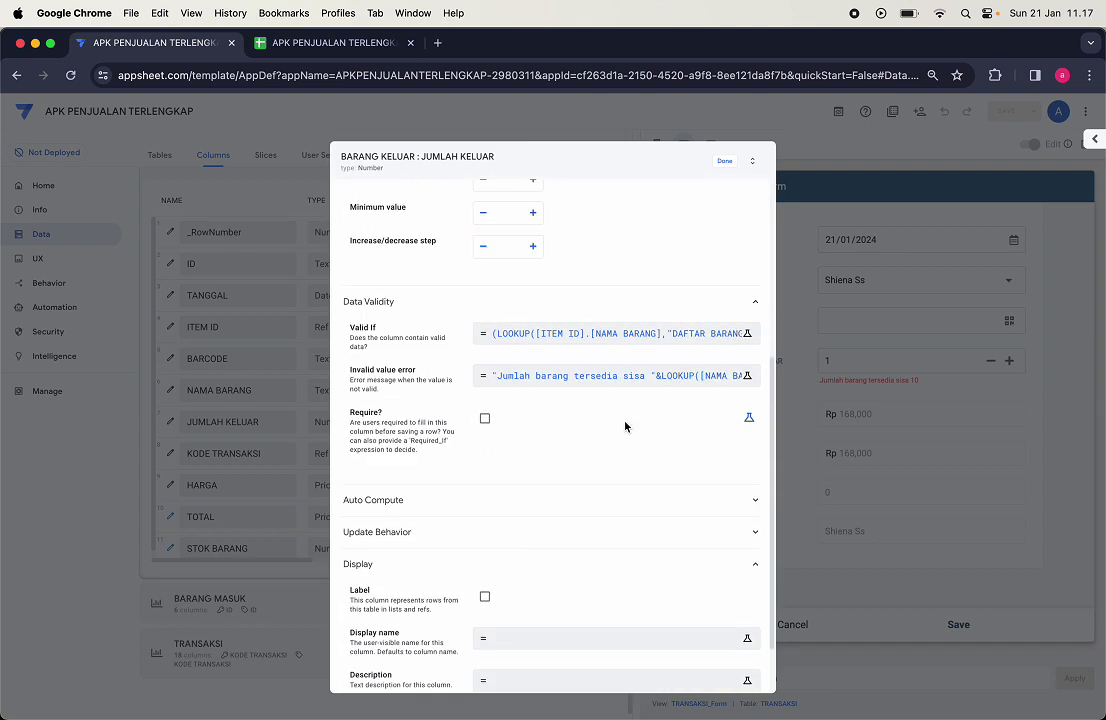
scroll(559, 286, "up", 3)
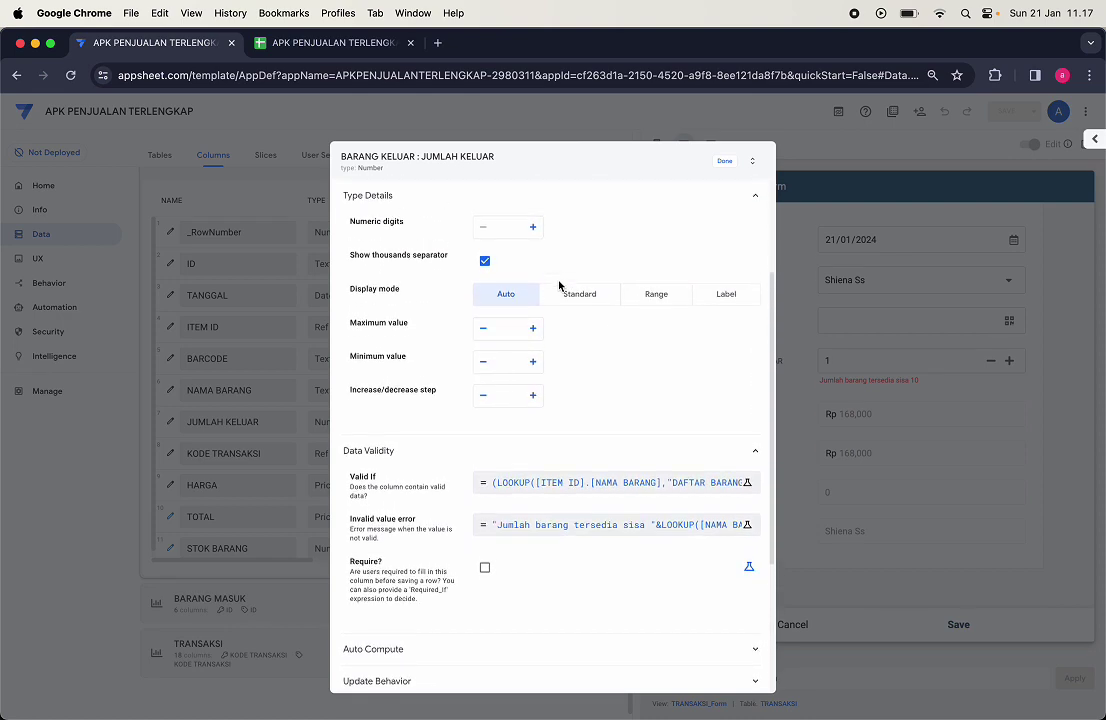
scroll(559, 286, "up", 1)
scroll(559, 286, "down", 5)
scroll(531, 334, "up", 5)
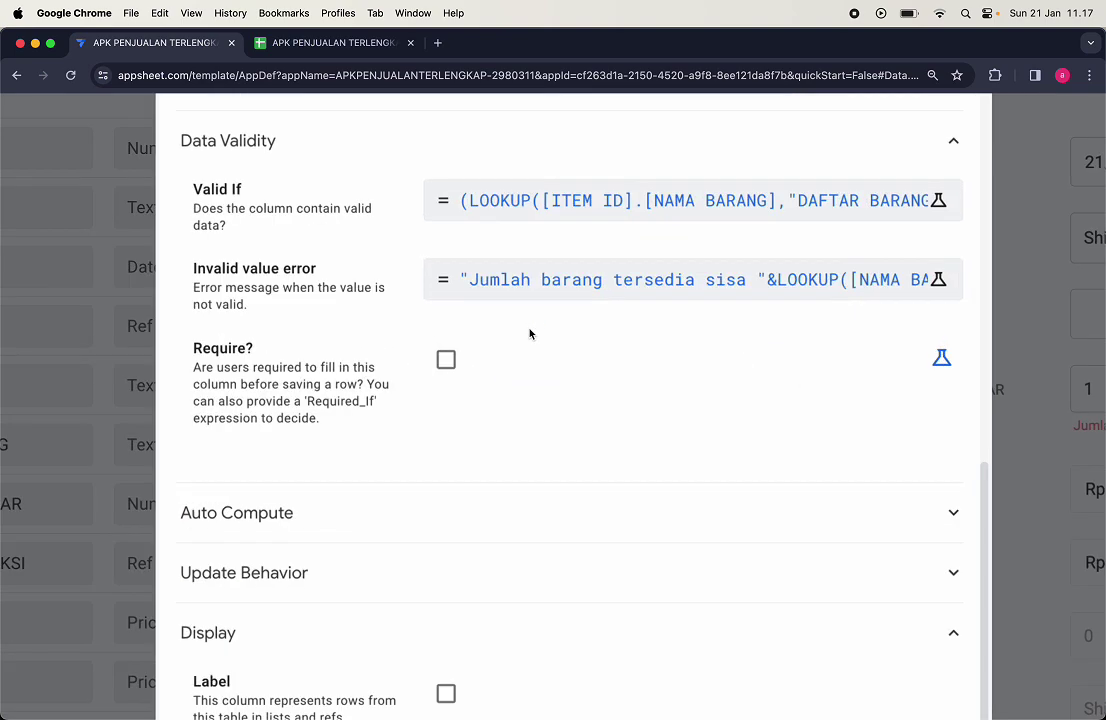
scroll(530, 334, "up", 3)
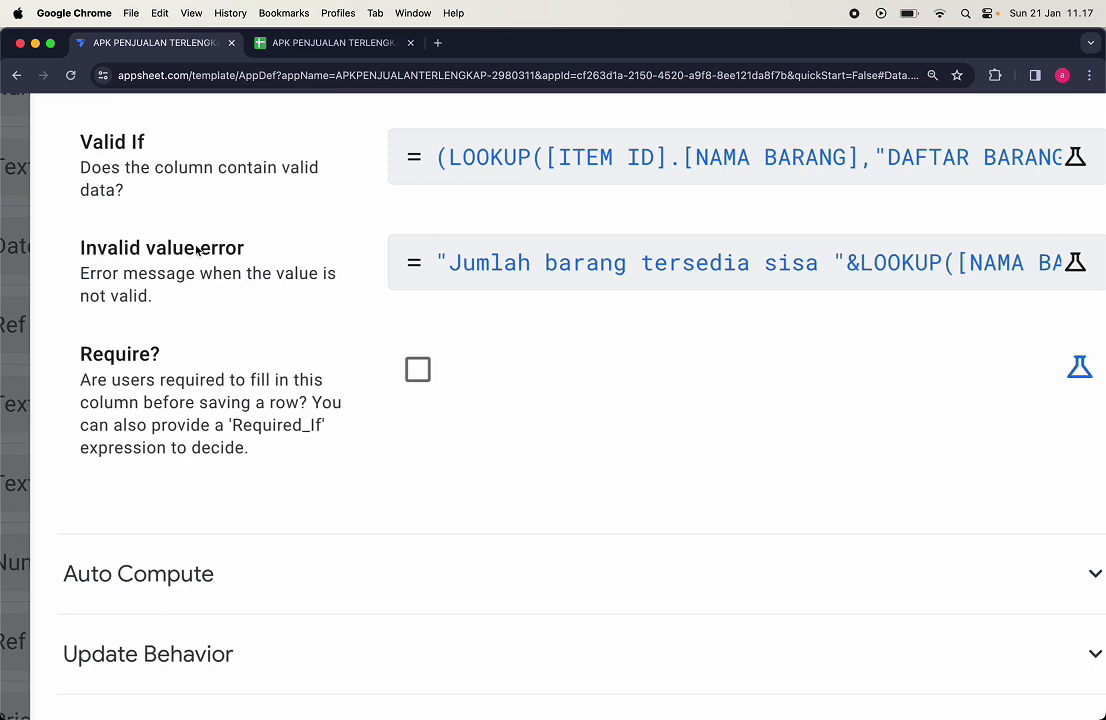
scroll(180, 375, "down", 2)
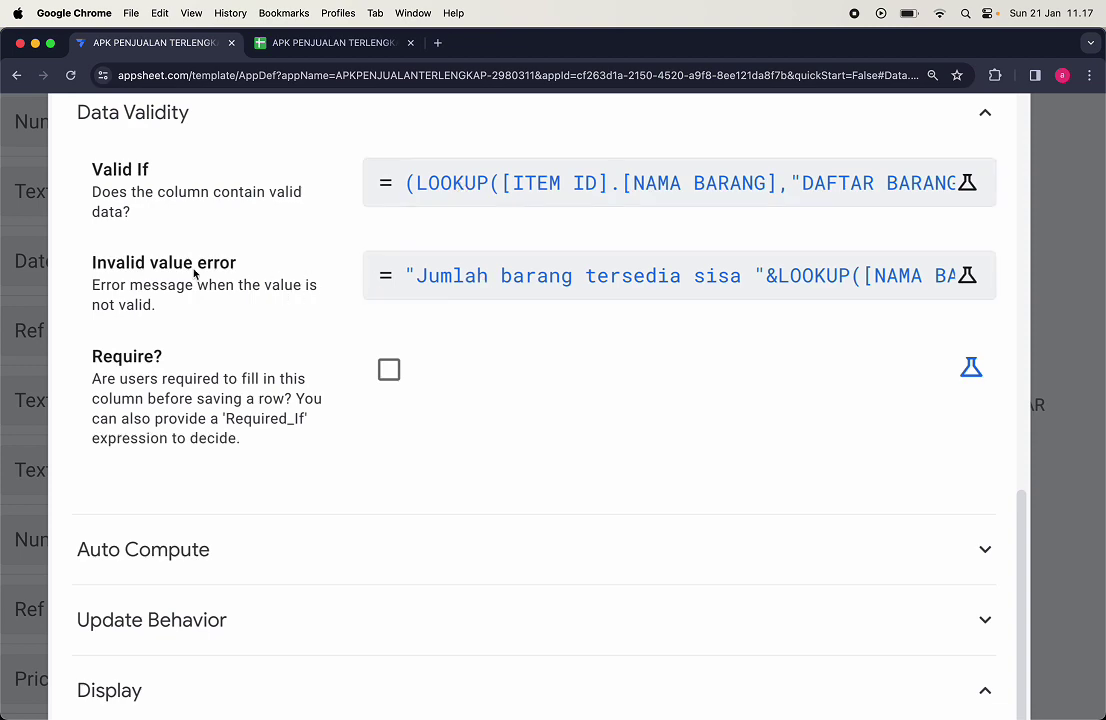
Step: Change JUMLAH KELUAR's Invalid value error formula to "Jumlah barang tersedia sisa "&LOOKUP([ITEM ID].[NAMA BARANG],"DAFTAR BARANG","NAMA BARANG","STOK BARANG")
left_click(658, 284)
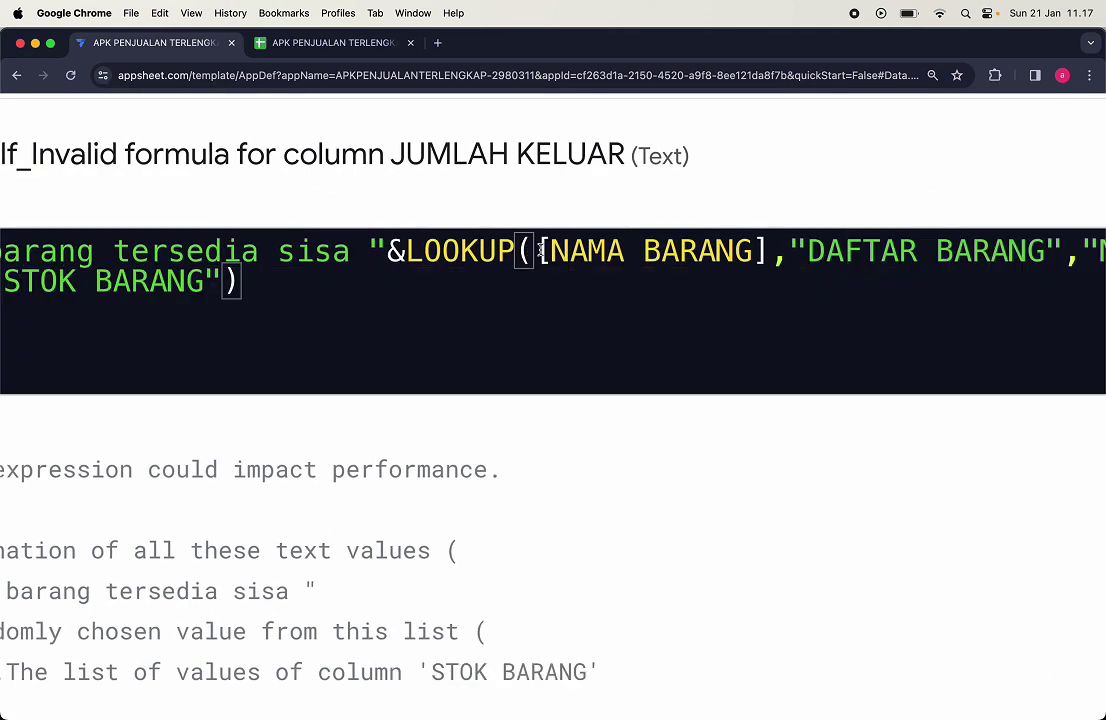
scroll(539, 250, "down", 4)
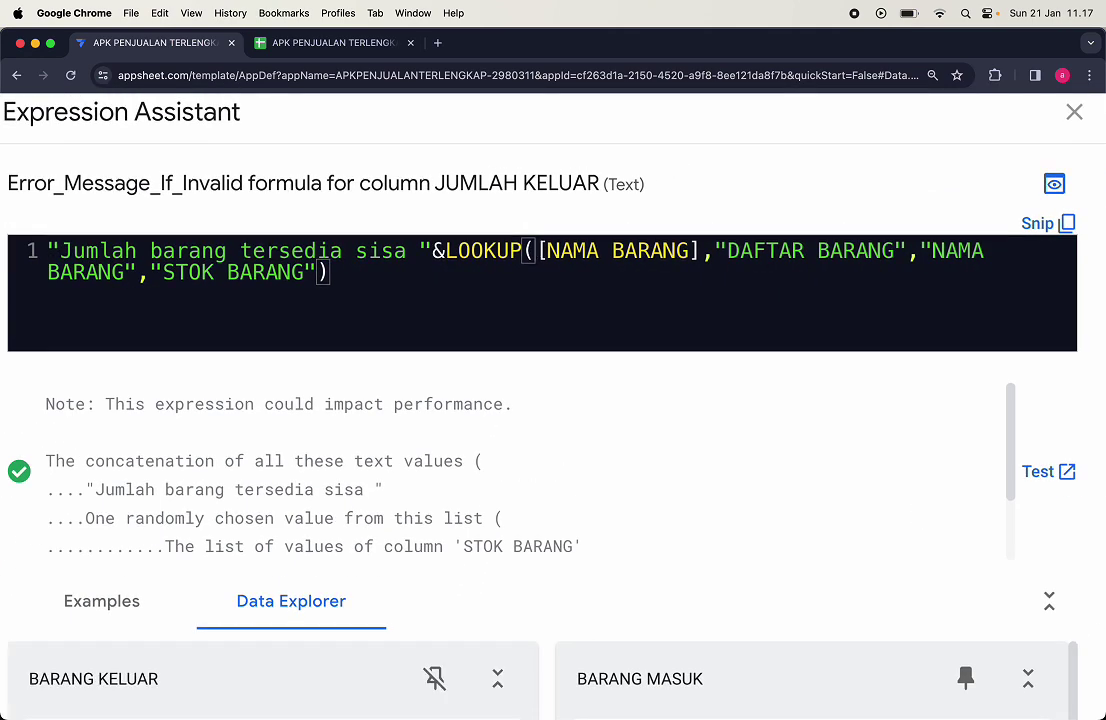
type("[]")
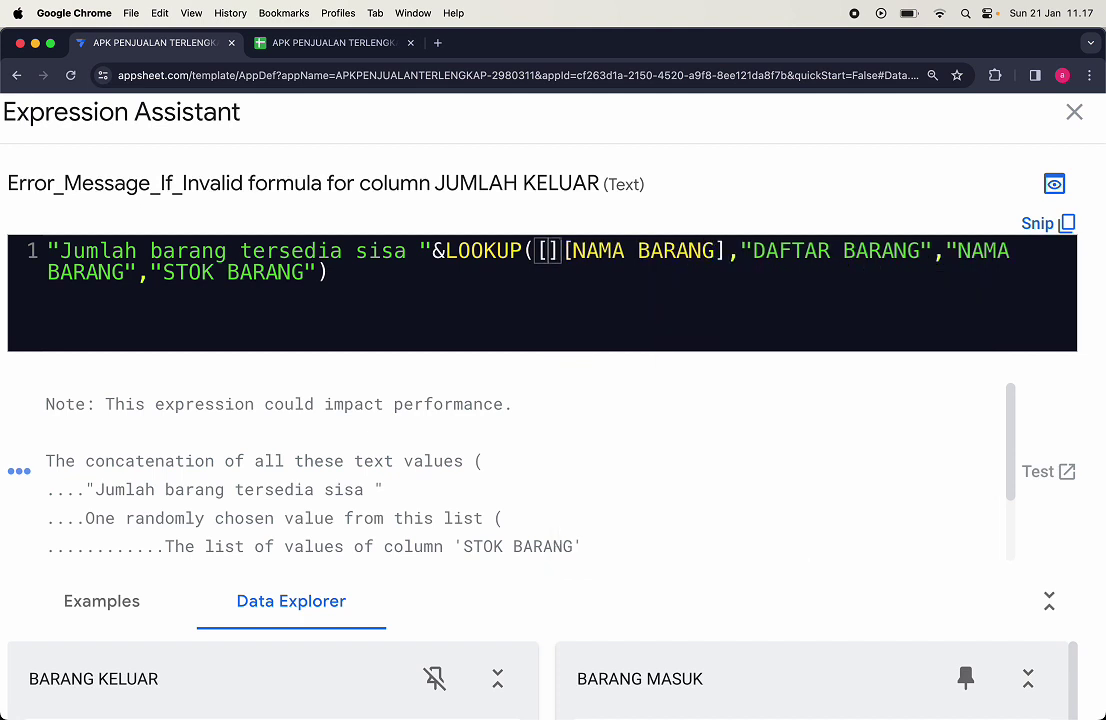
type(".")
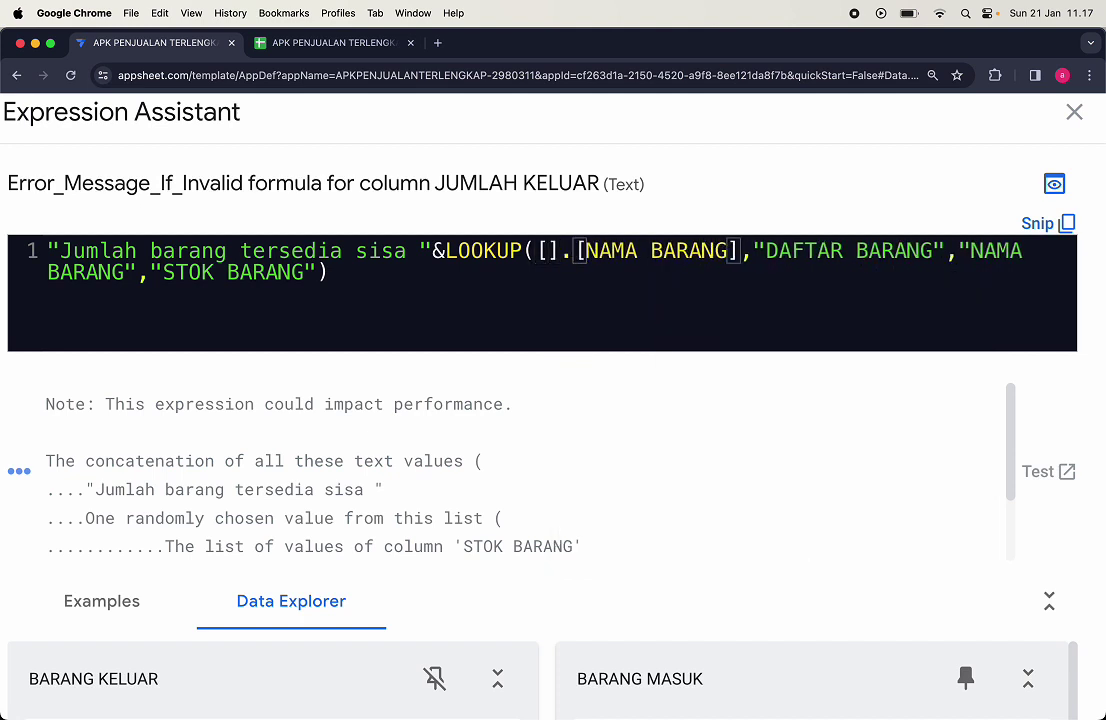
key("Left")
key("Left")
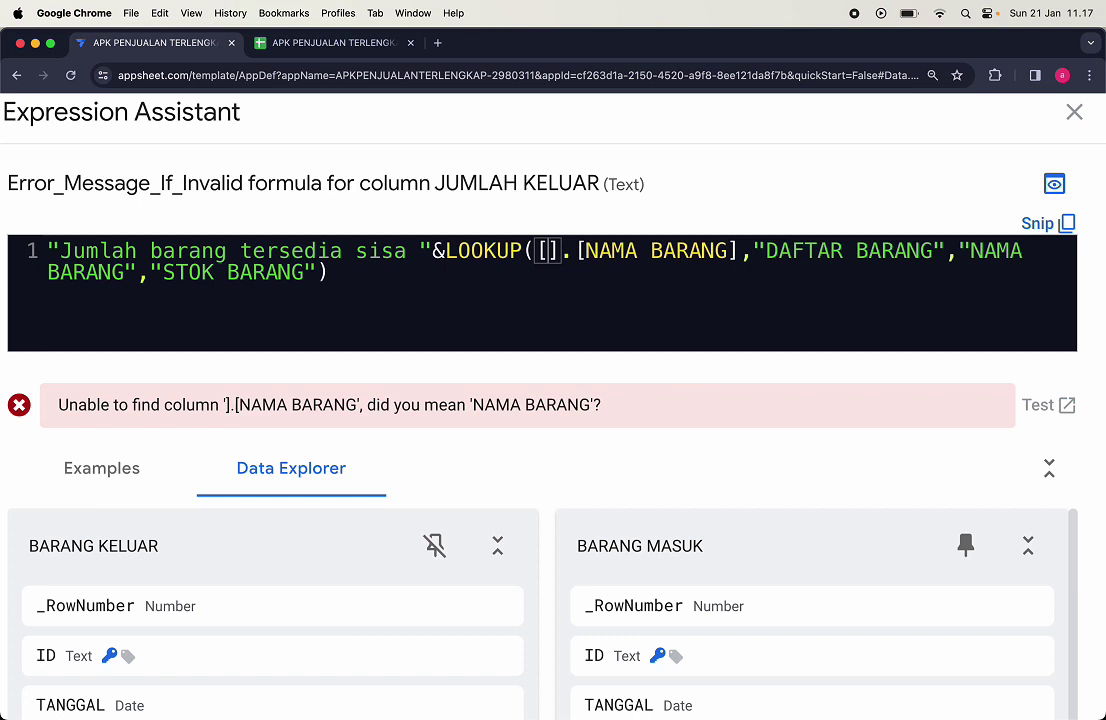
type("ite")
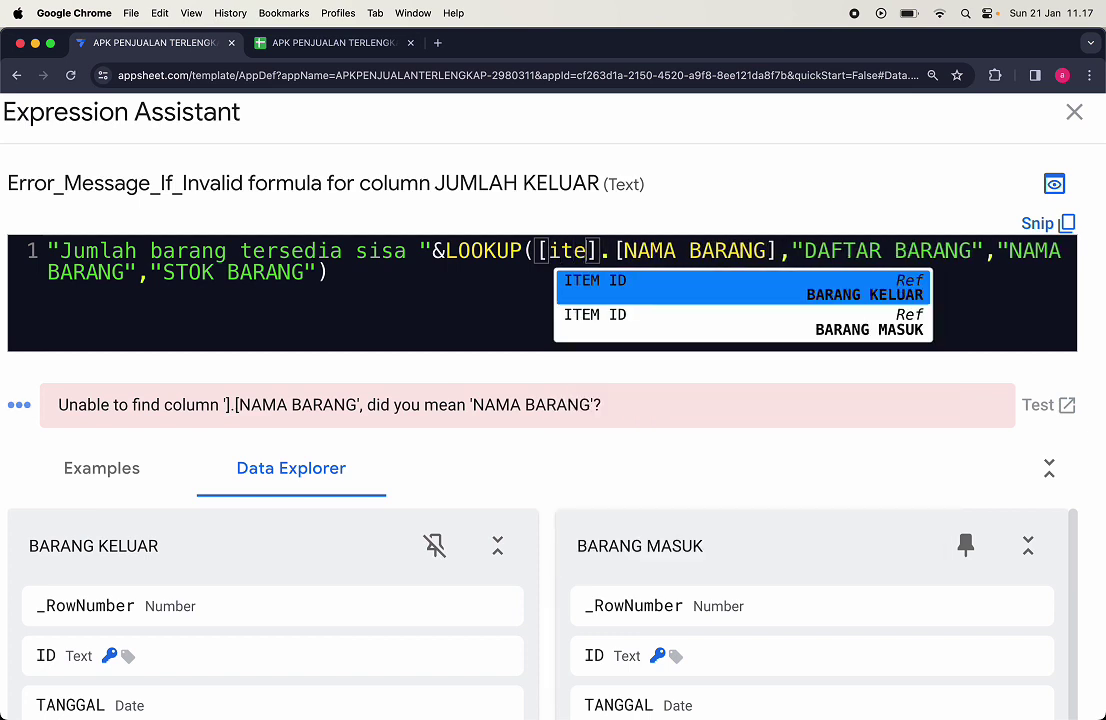
key("Return")
key("super+minus")
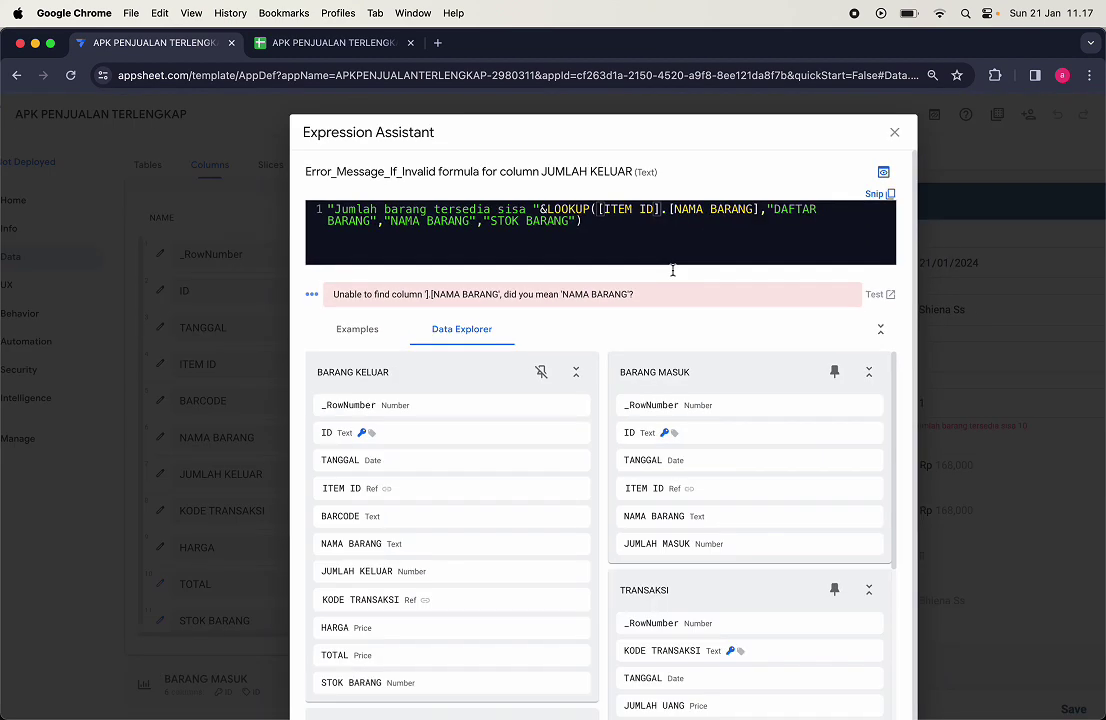
key("super+minus")
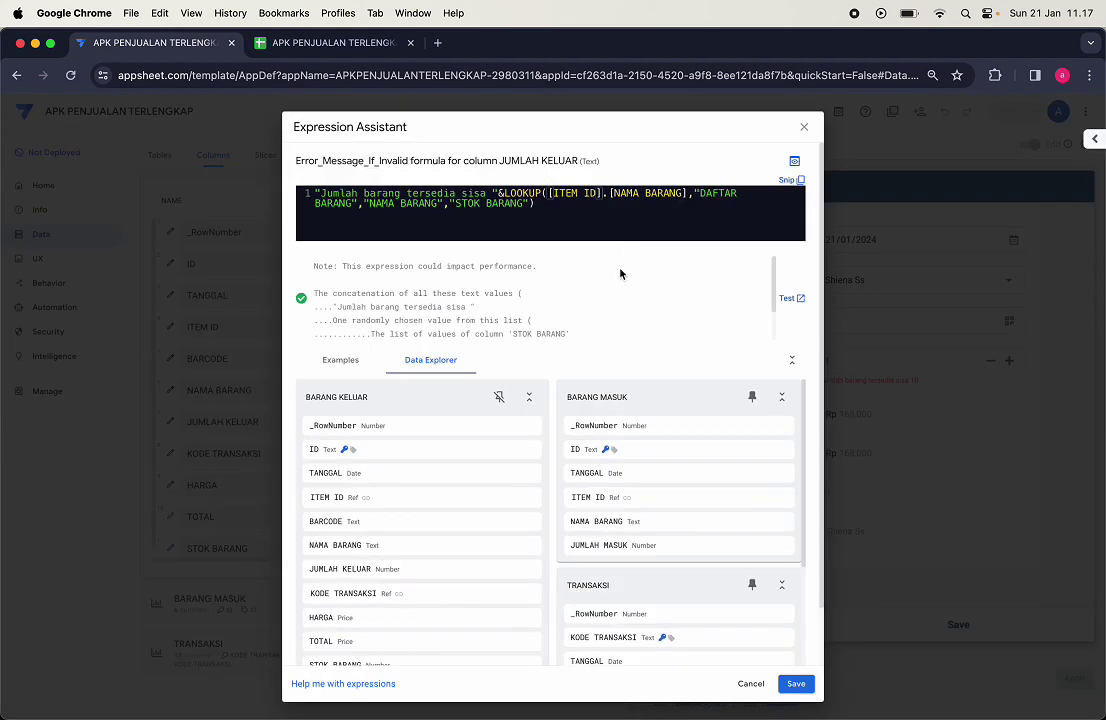
Step: Save the JUMLAH KELUAR error message formula, close the column settings and save the app changes
left_click(796, 686)
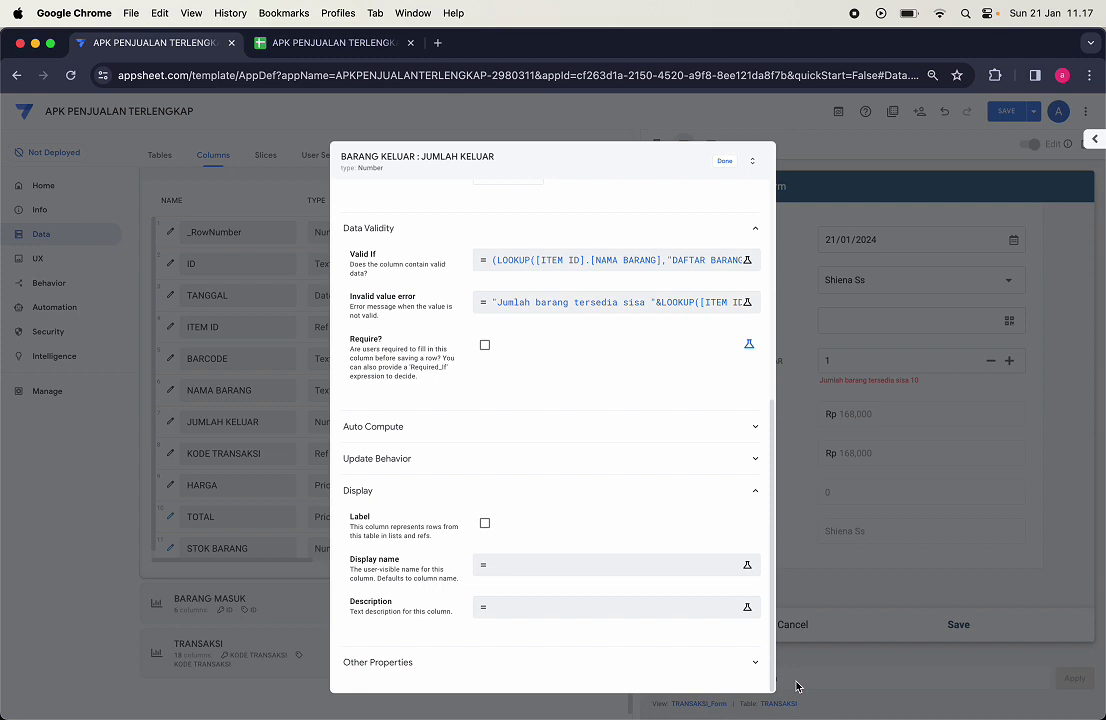
left_click(723, 160)
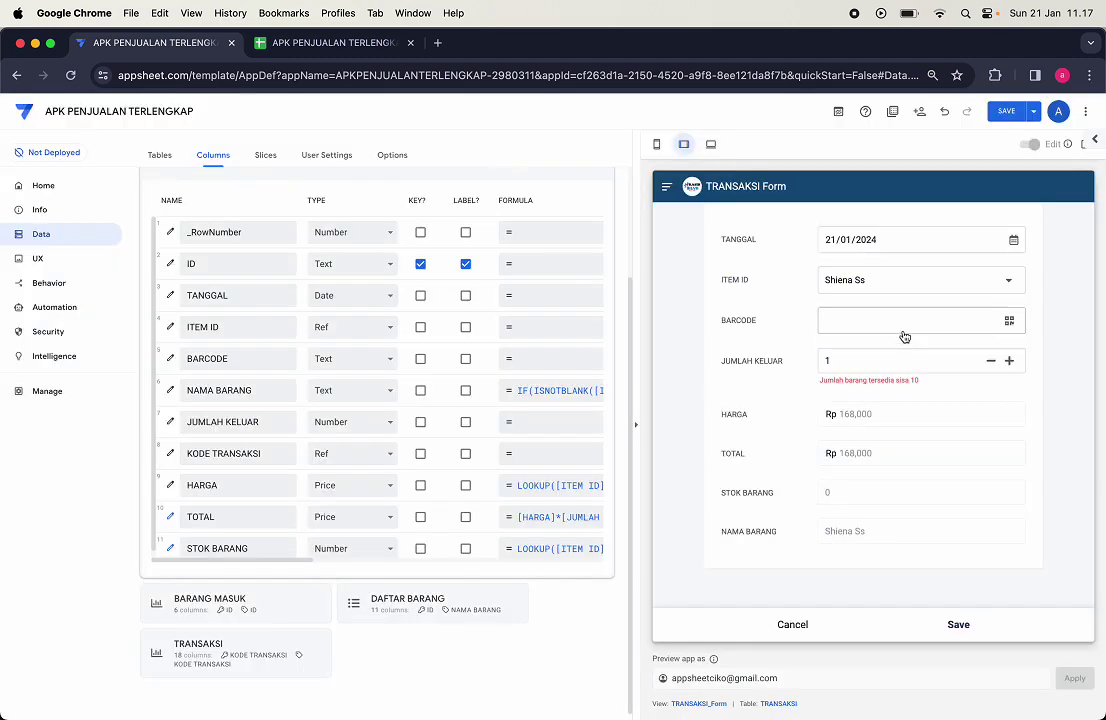
left_click(1006, 111)
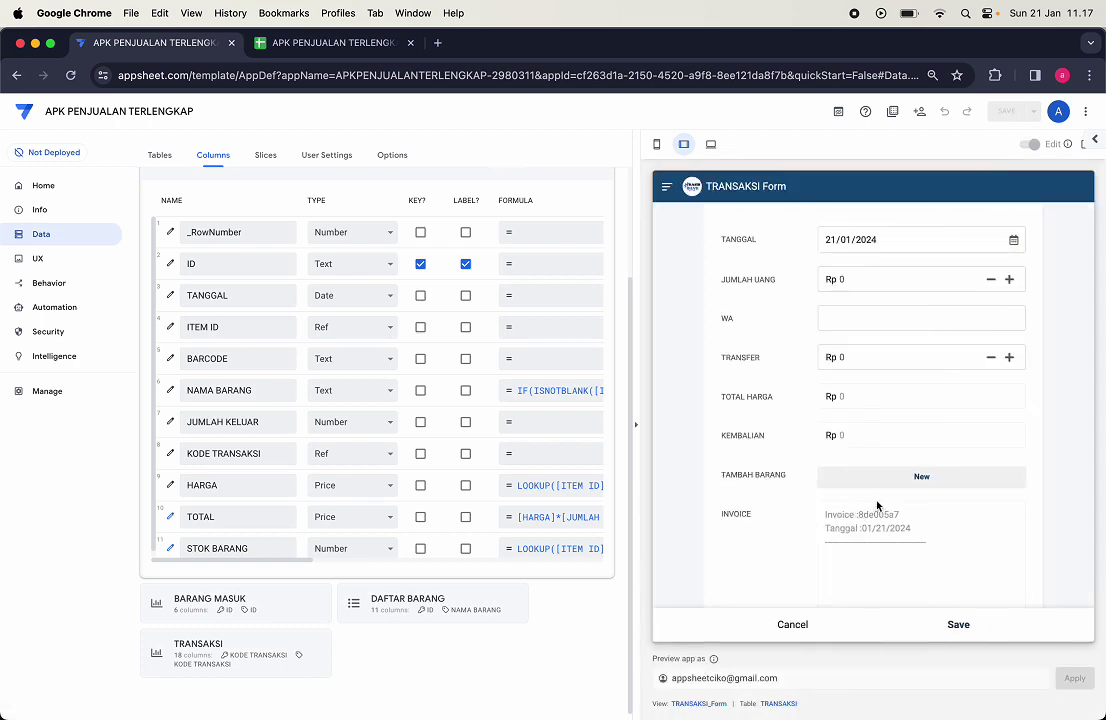
Step: Test the JUMLAH KELUAR error message by trying to save a new item entry with ITEM ID Shiena M, and discard the entry
left_click(904, 477)
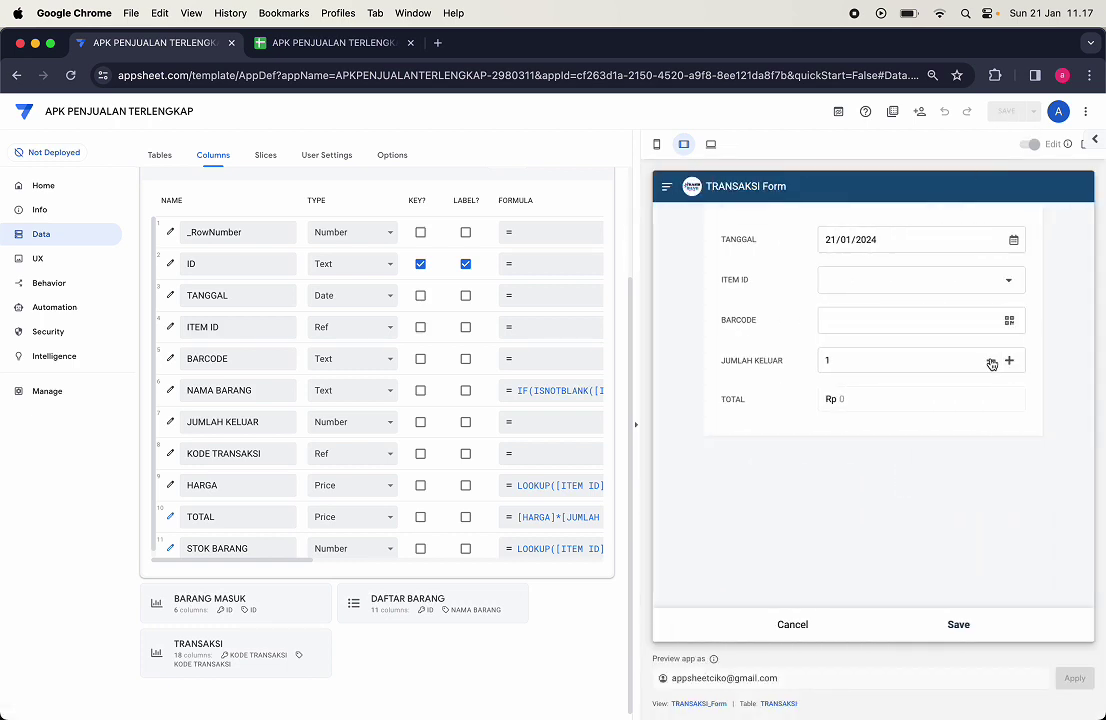
left_click(992, 290)
left_click(847, 447)
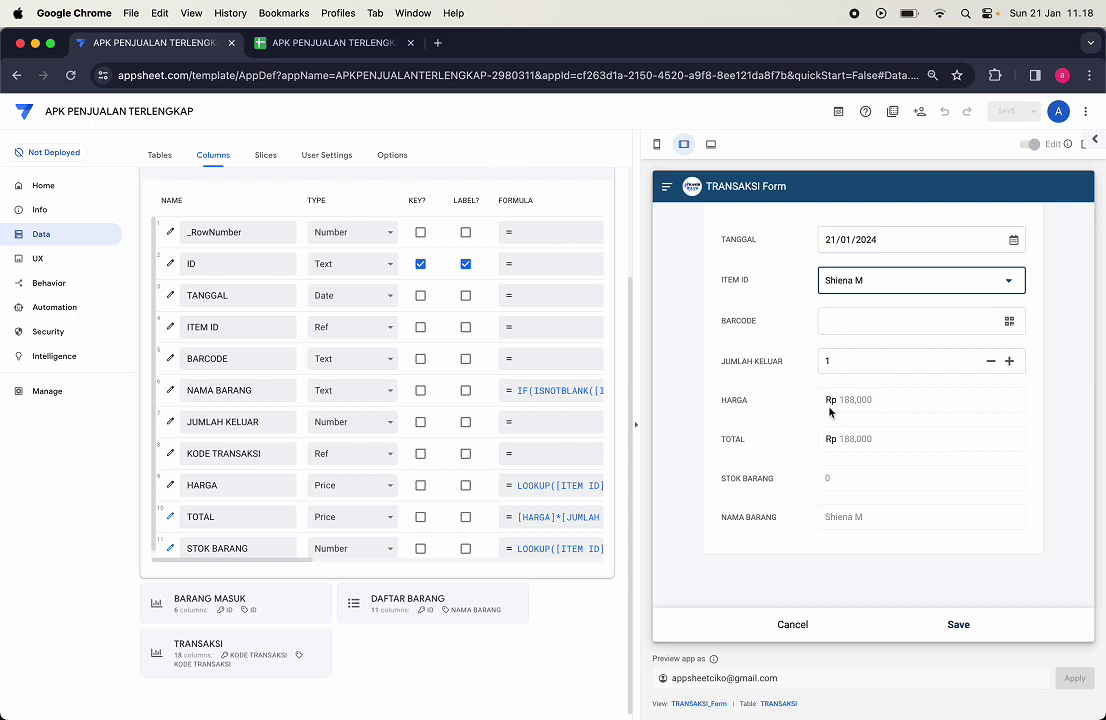
left_click(957, 627)
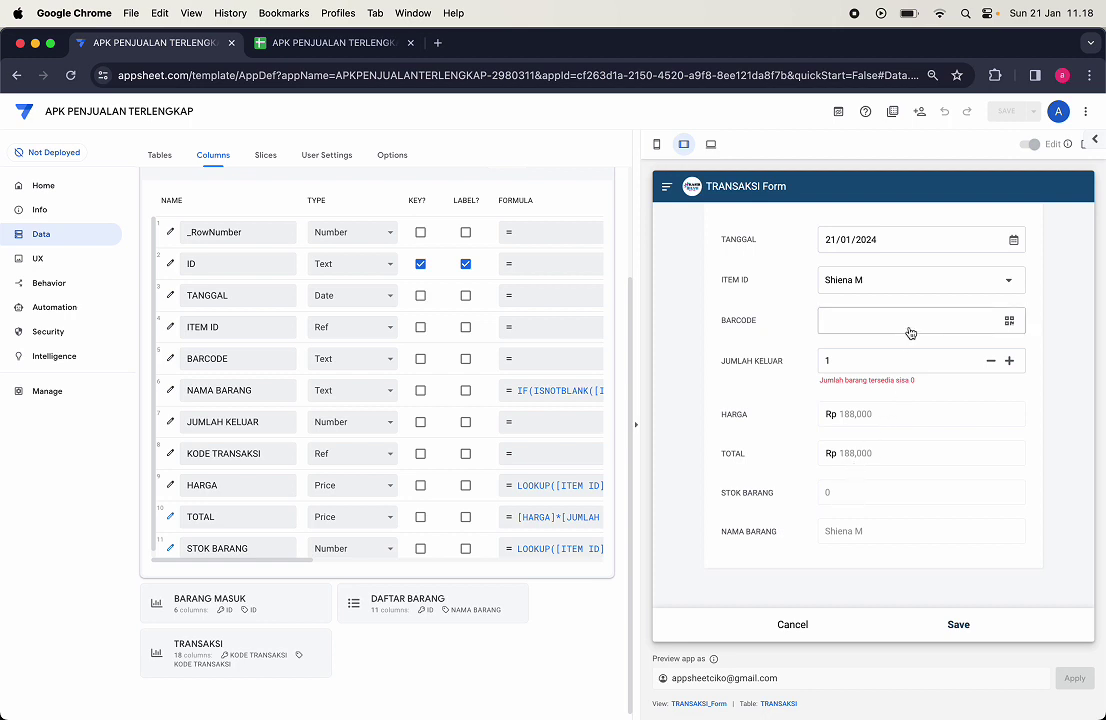
left_click(802, 632)
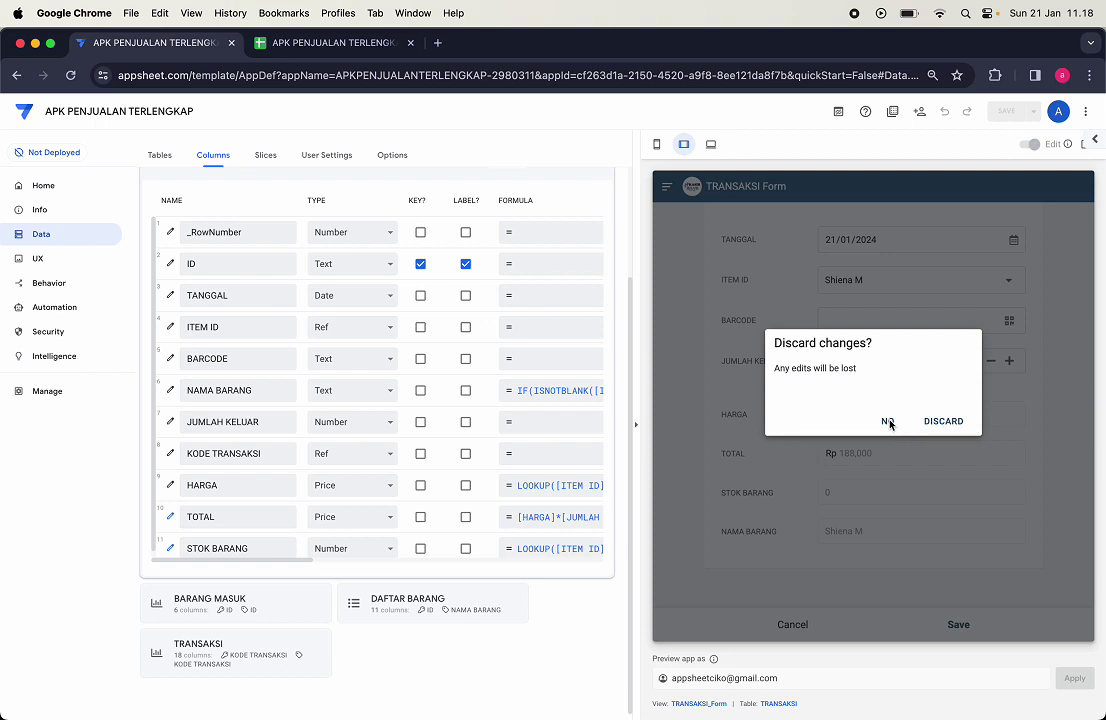
left_click(963, 422)
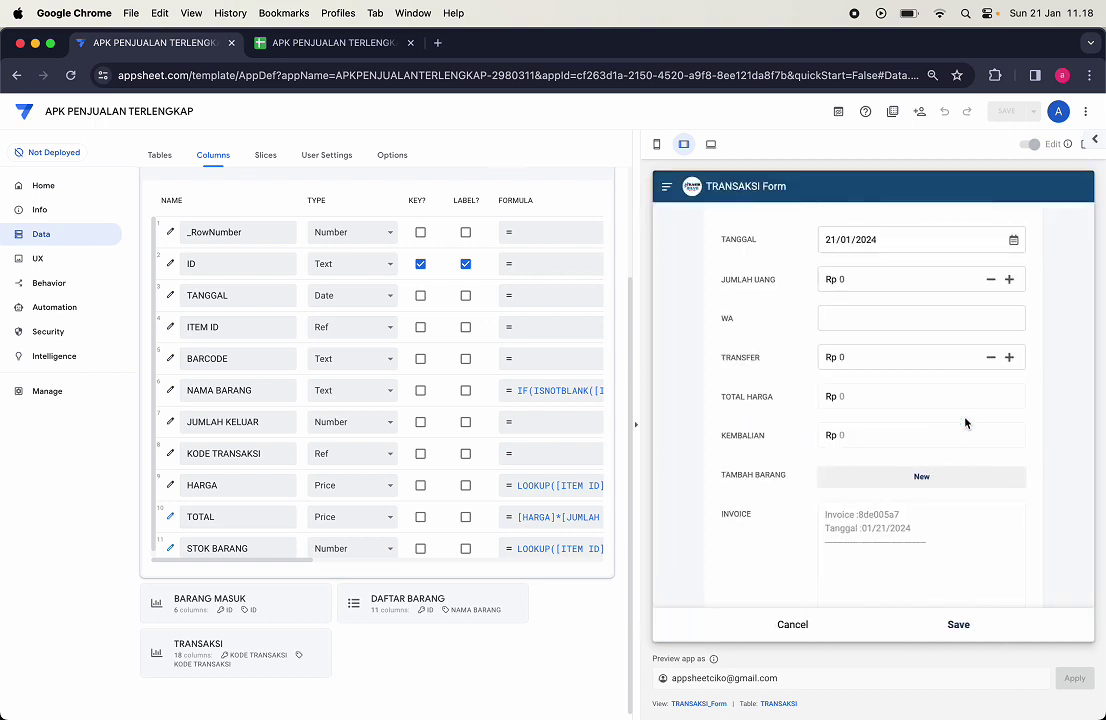
Step: Start a new item entry with ITEM ID left empty and BARCODE H0109, and try to save it to check the validation
left_click(919, 480)
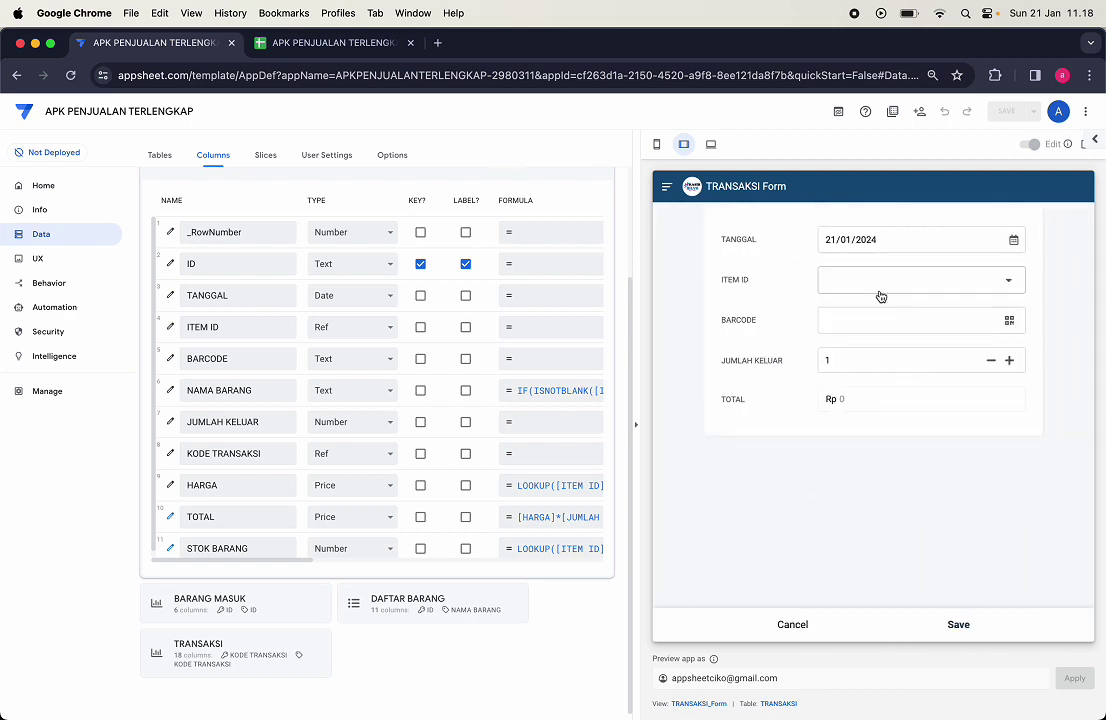
left_click(880, 285)
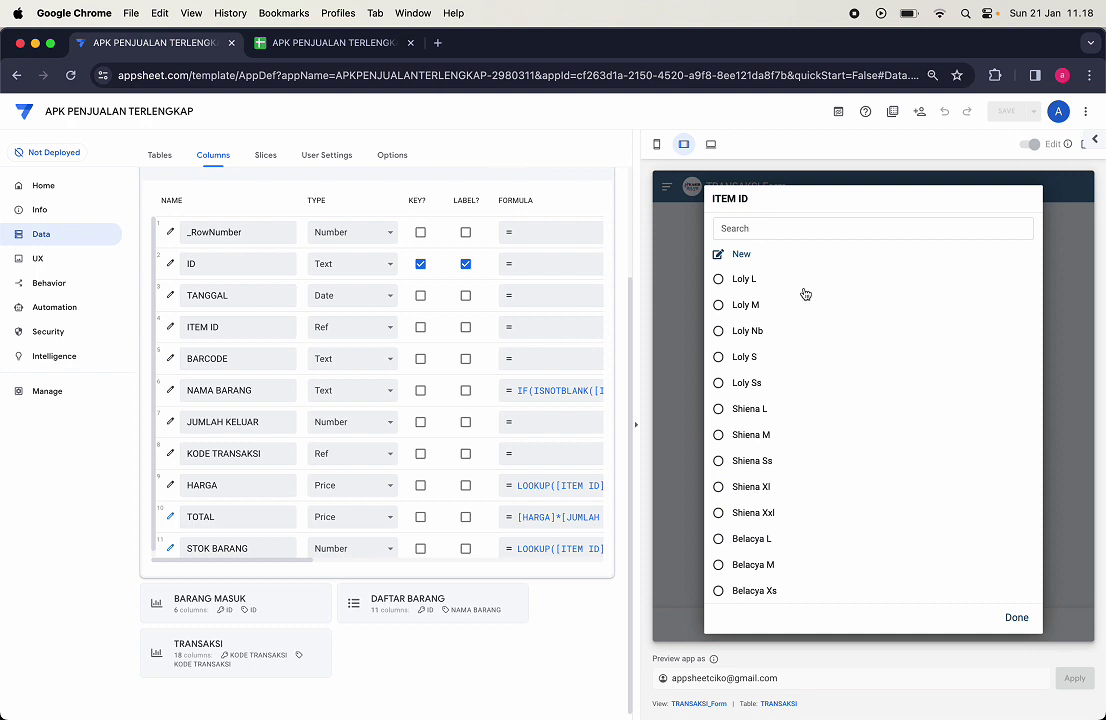
left_click(1026, 617)
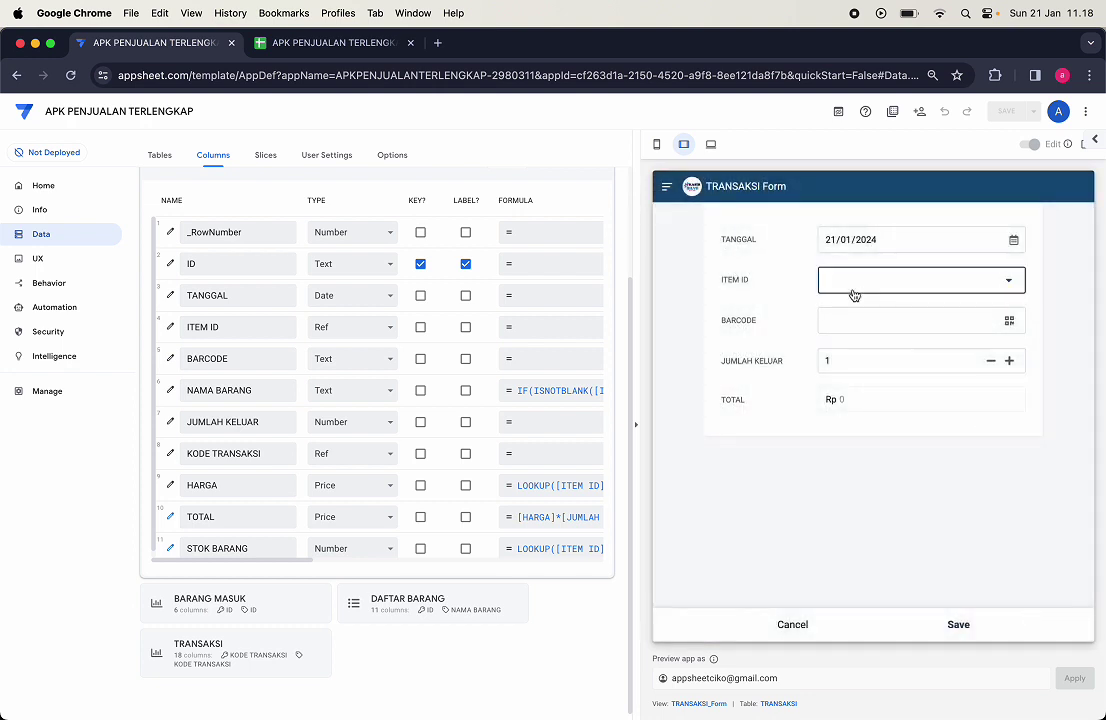
left_click(975, 323)
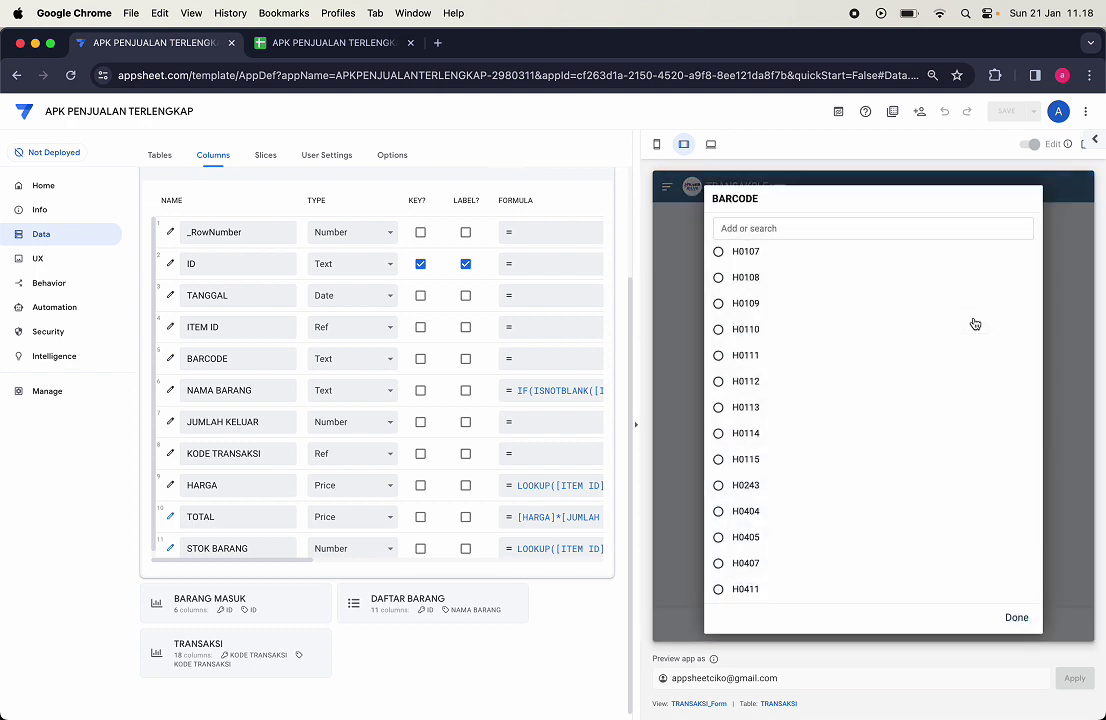
left_click(820, 299)
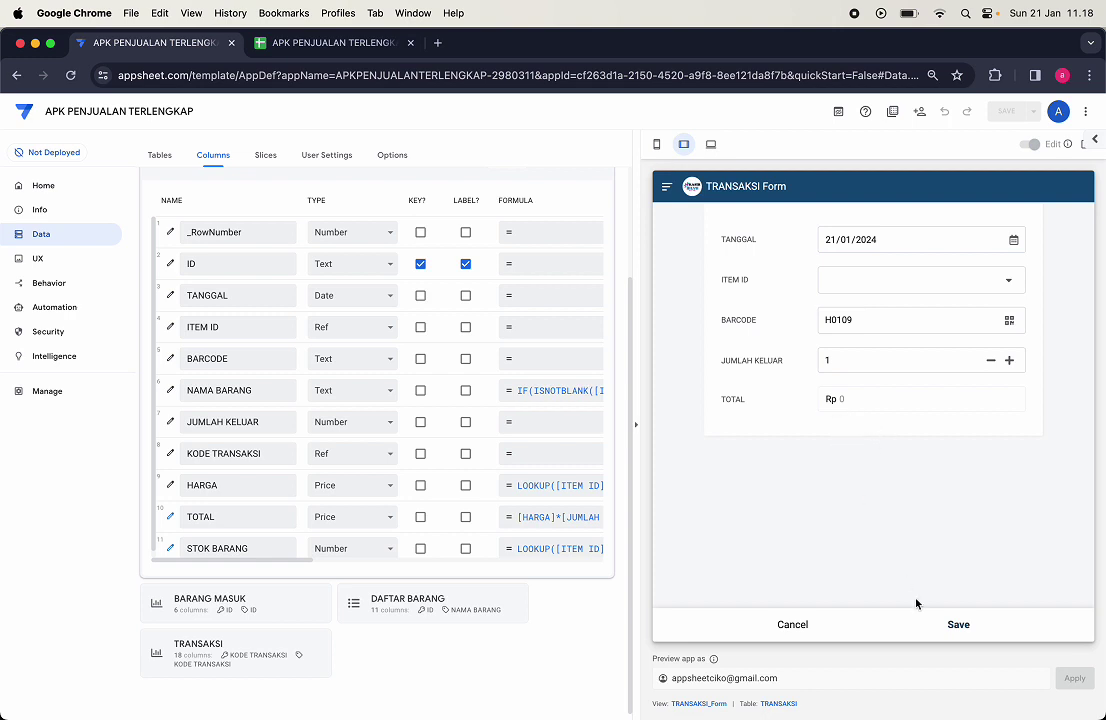
left_click(958, 630)
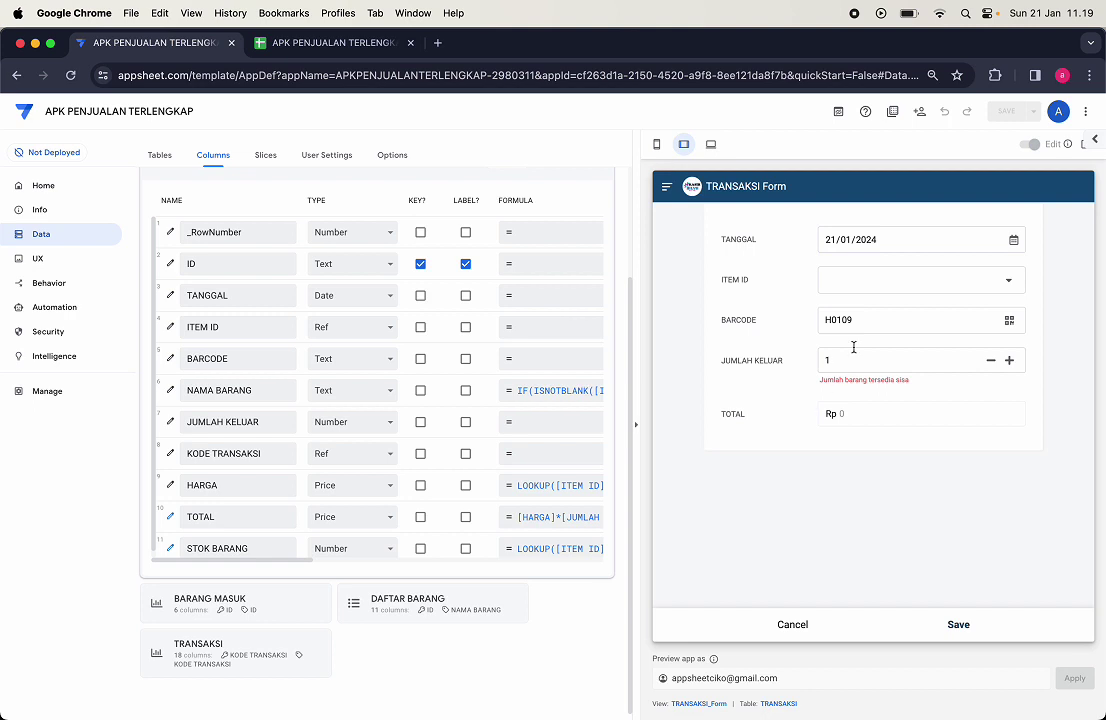
Step: Check the ITEM ID choices and the BARANG KELUAR column list, and discard the barcode-only item entry
left_click(884, 287)
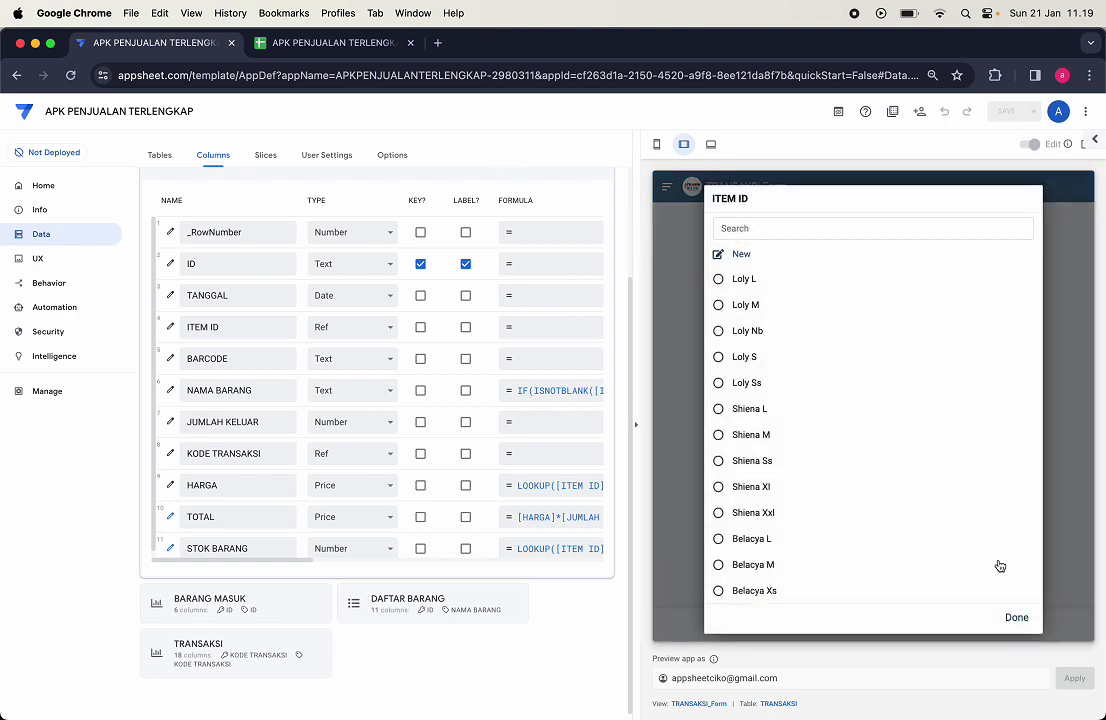
left_click(1014, 618)
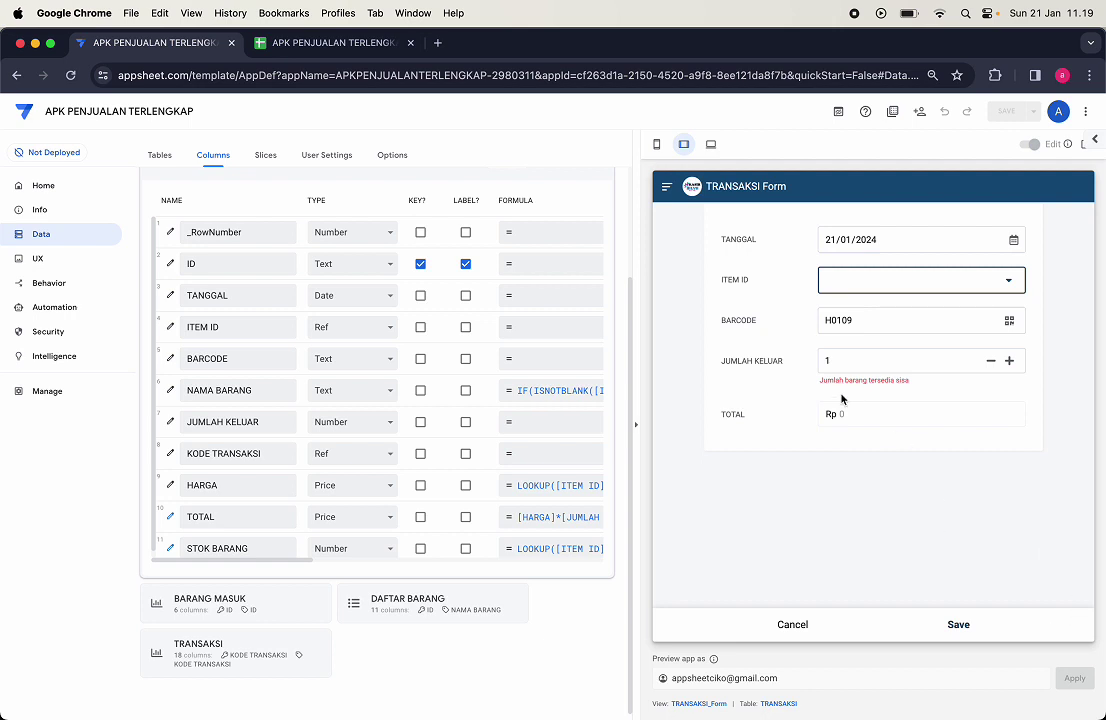
left_click(798, 456)
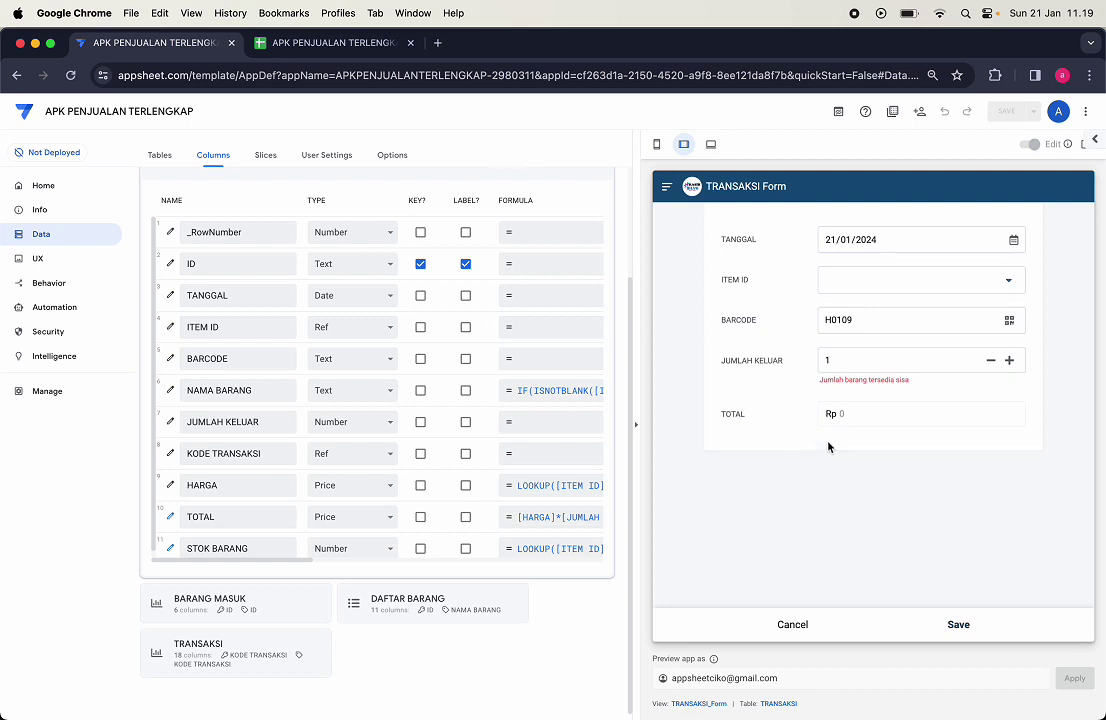
scroll(491, 407, "down", 1)
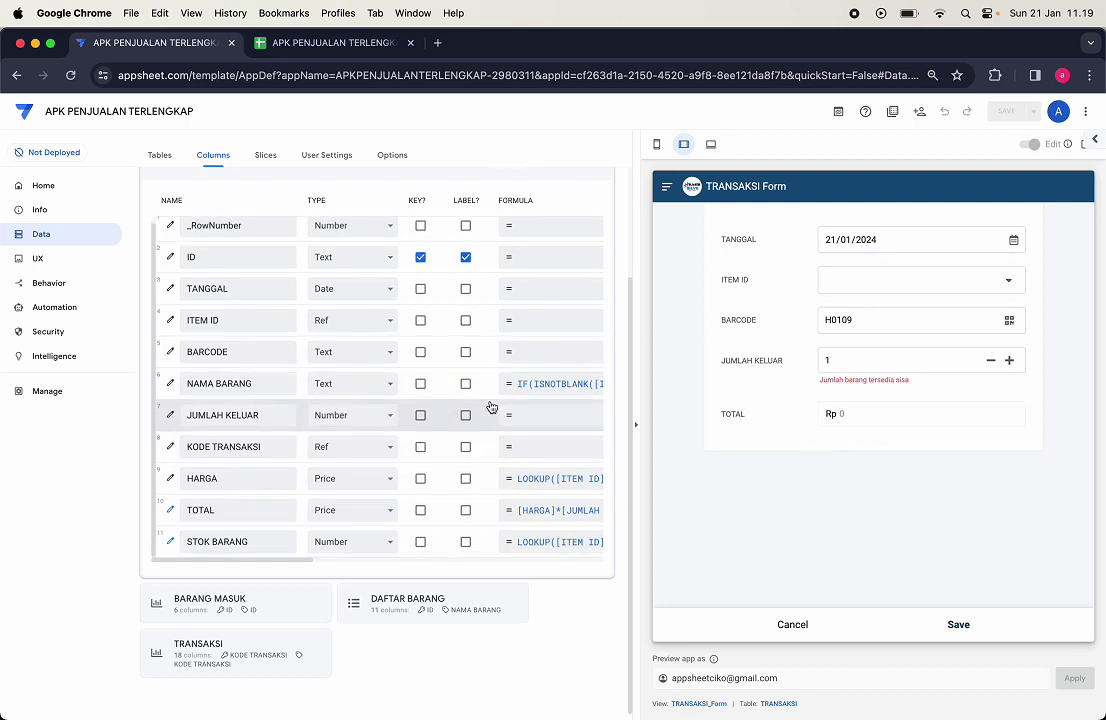
scroll(255, 496, "up", 1)
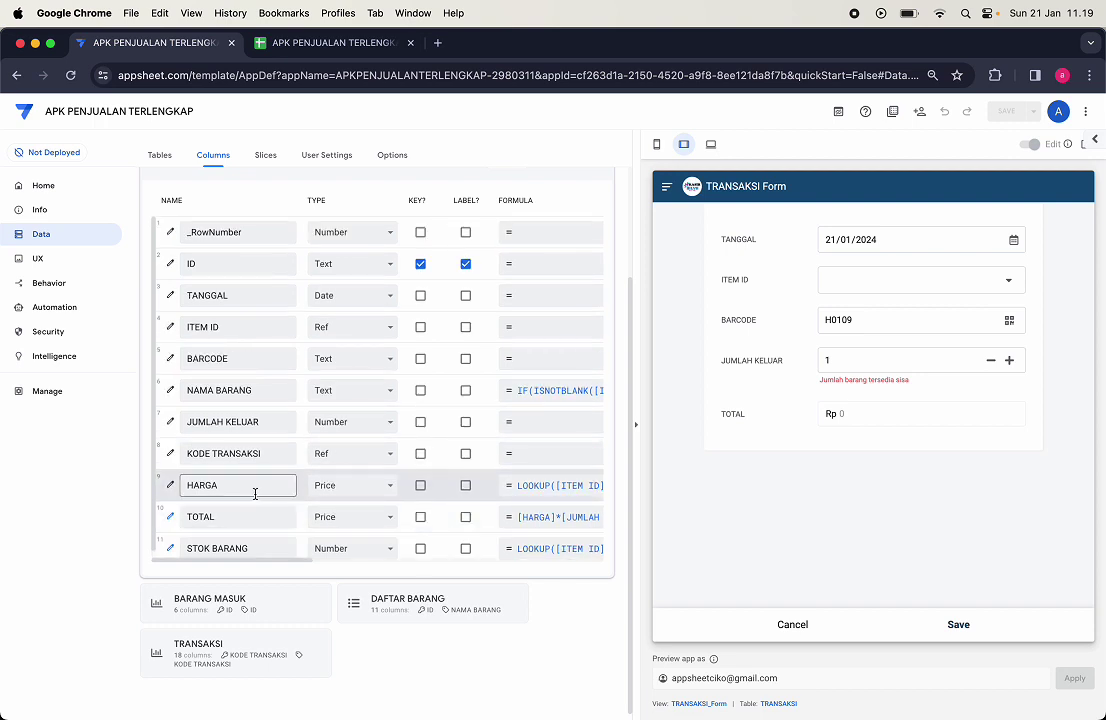
scroll(255, 494, "up", 5)
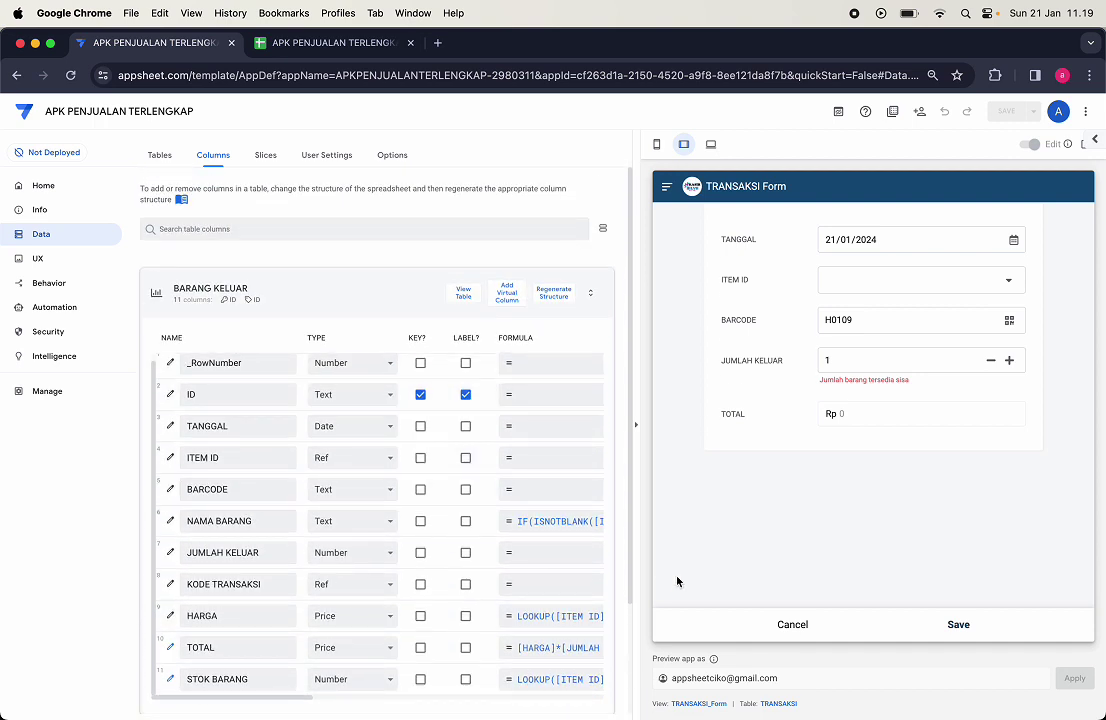
left_click(785, 627)
left_click(944, 421)
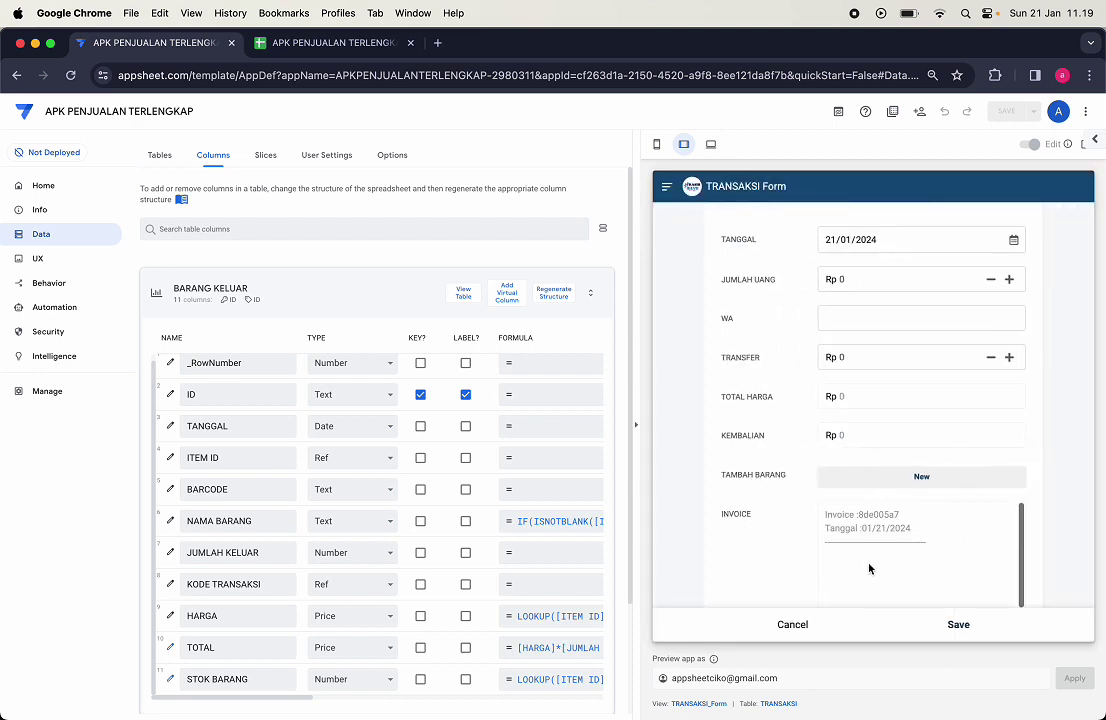
Step: Save the TRANSAKSI form in the app preview and sync the app from the BARANG KELUAR view
scroll(711, 560, "down", 2)
scroll(780, 479, "left", 3)
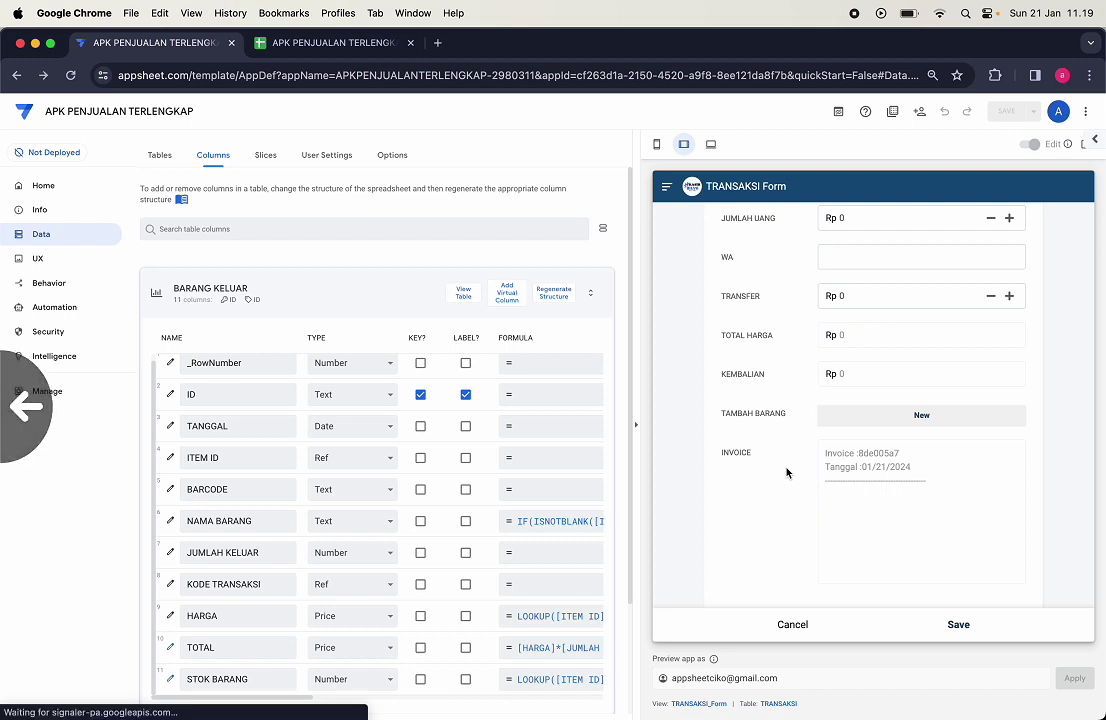
left_click(882, 609)
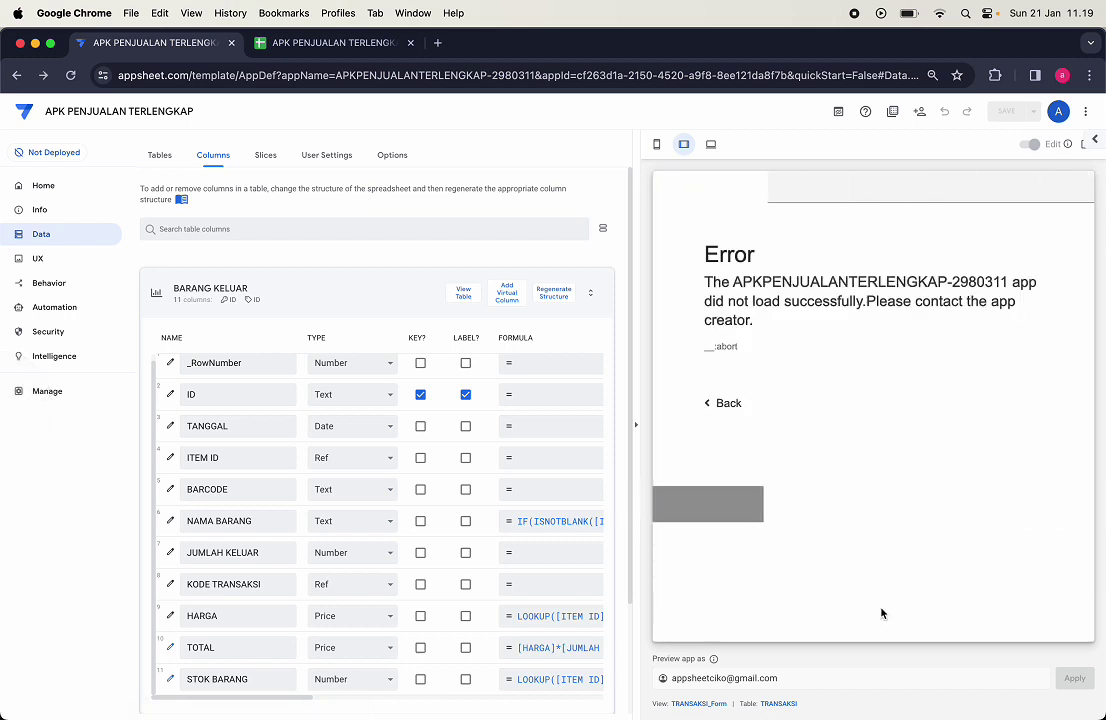
left_click(911, 631)
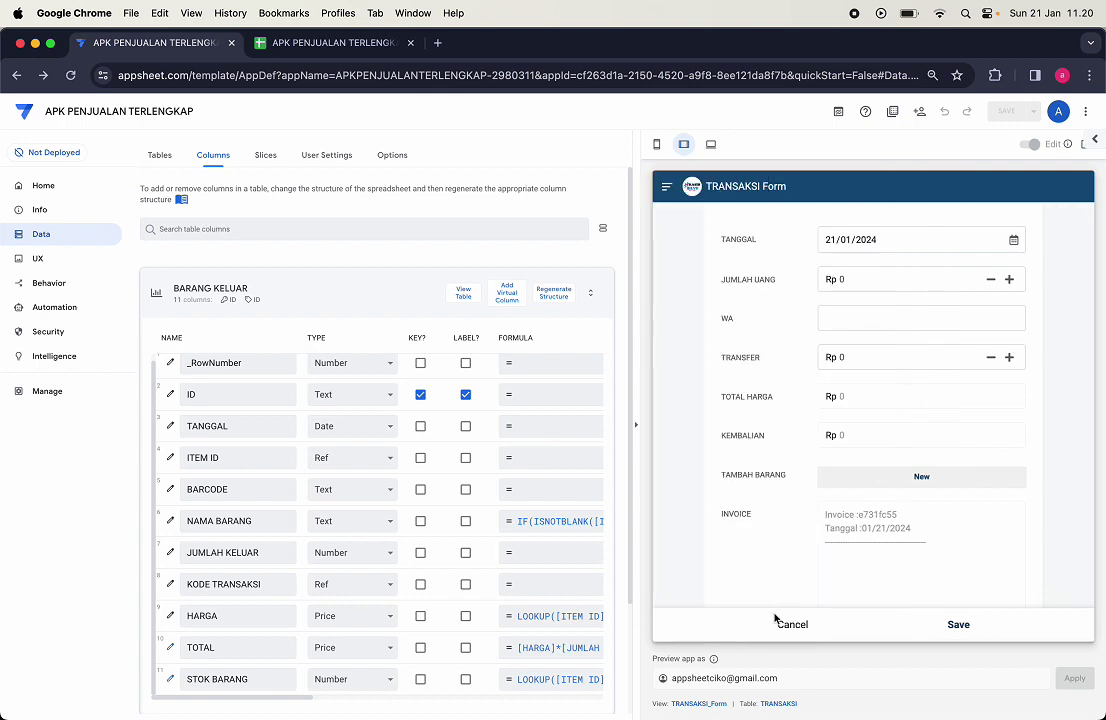
scroll(785, 546, "down", 2)
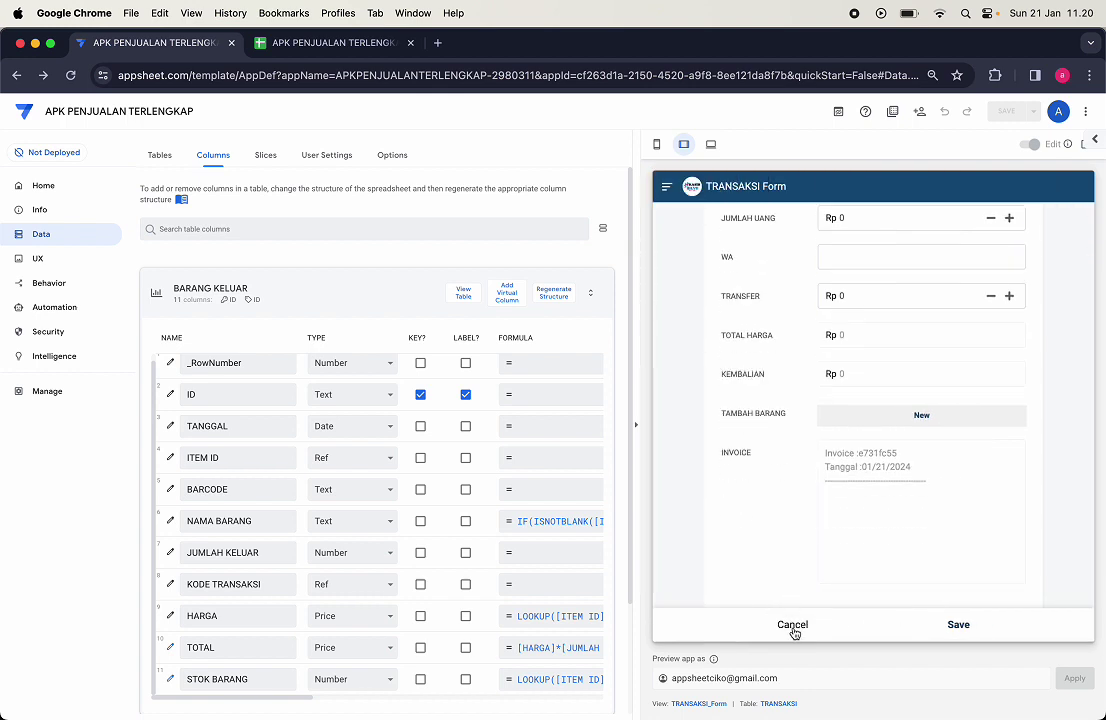
left_click(666, 186)
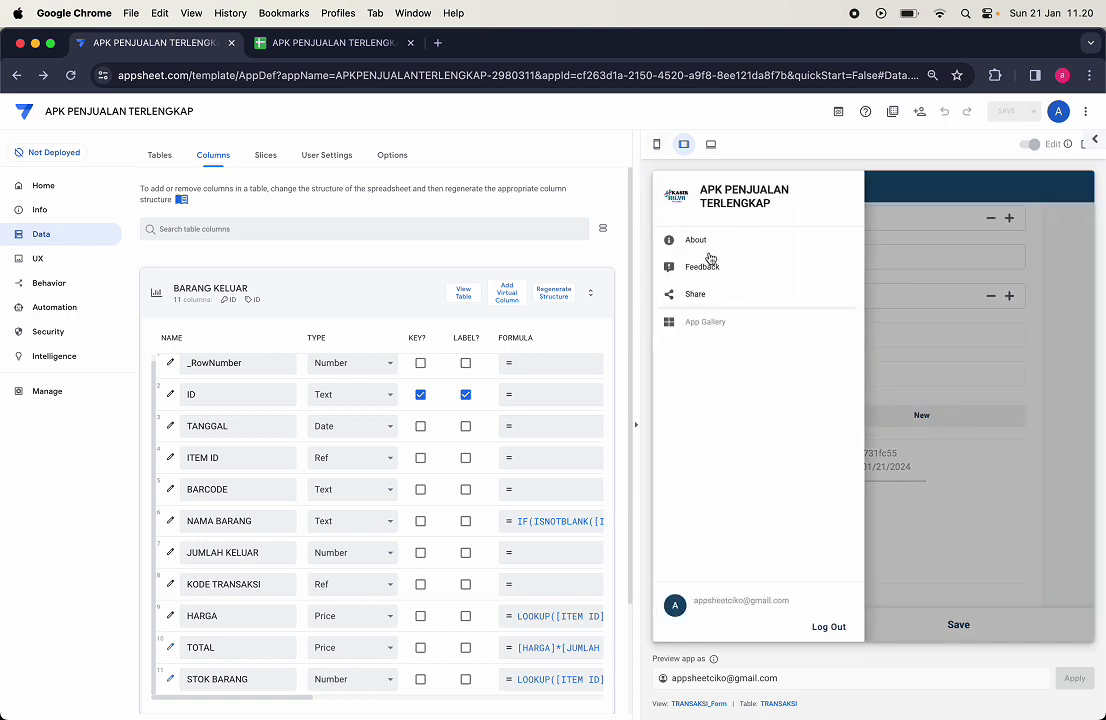
left_click(873, 260)
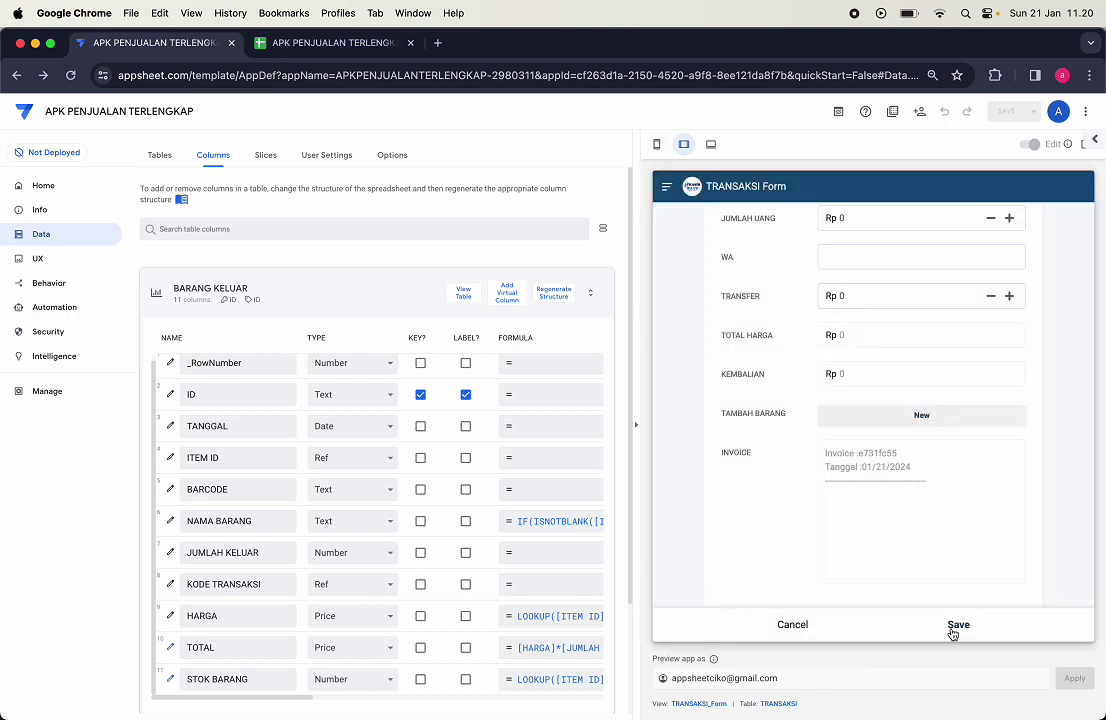
left_click(953, 627)
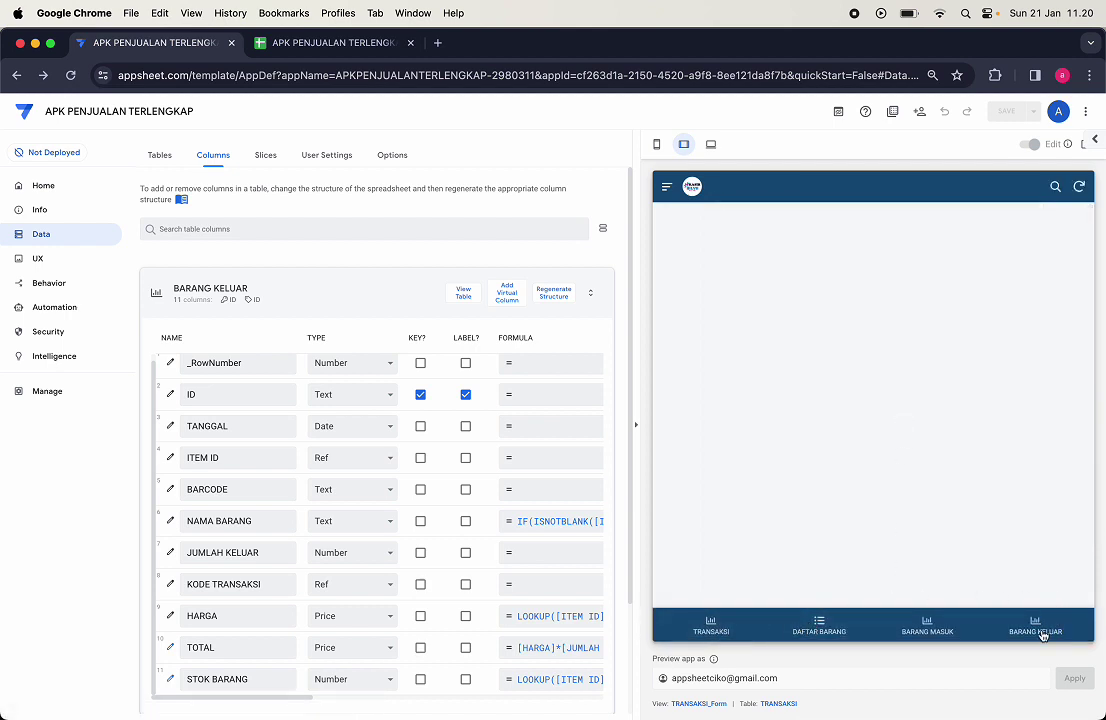
left_click(1079, 188)
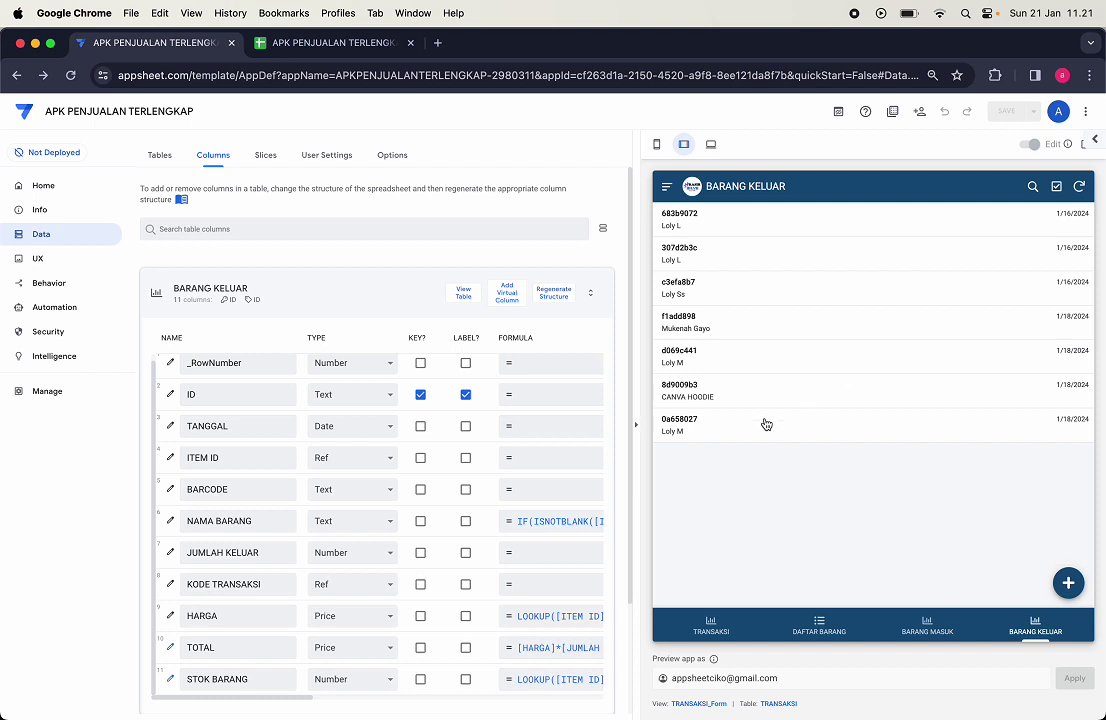
Step: Collapse the BARANG KELUAR column list and add the suggested MENU table to the app's data
left_click(590, 292)
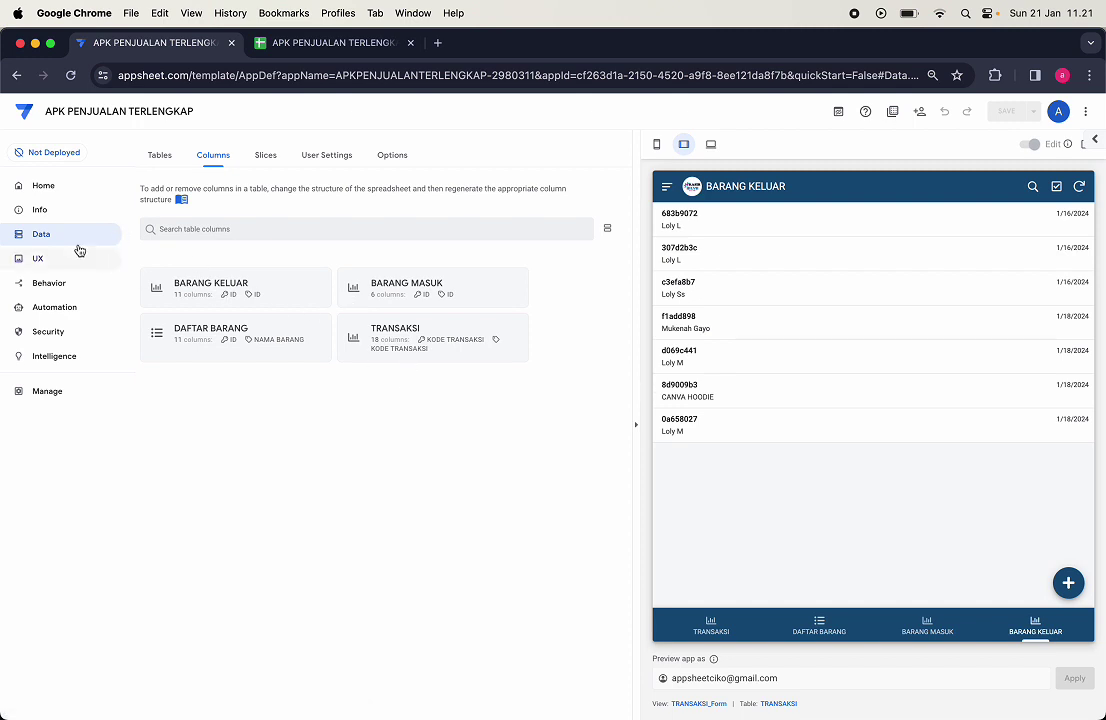
left_click(53, 244)
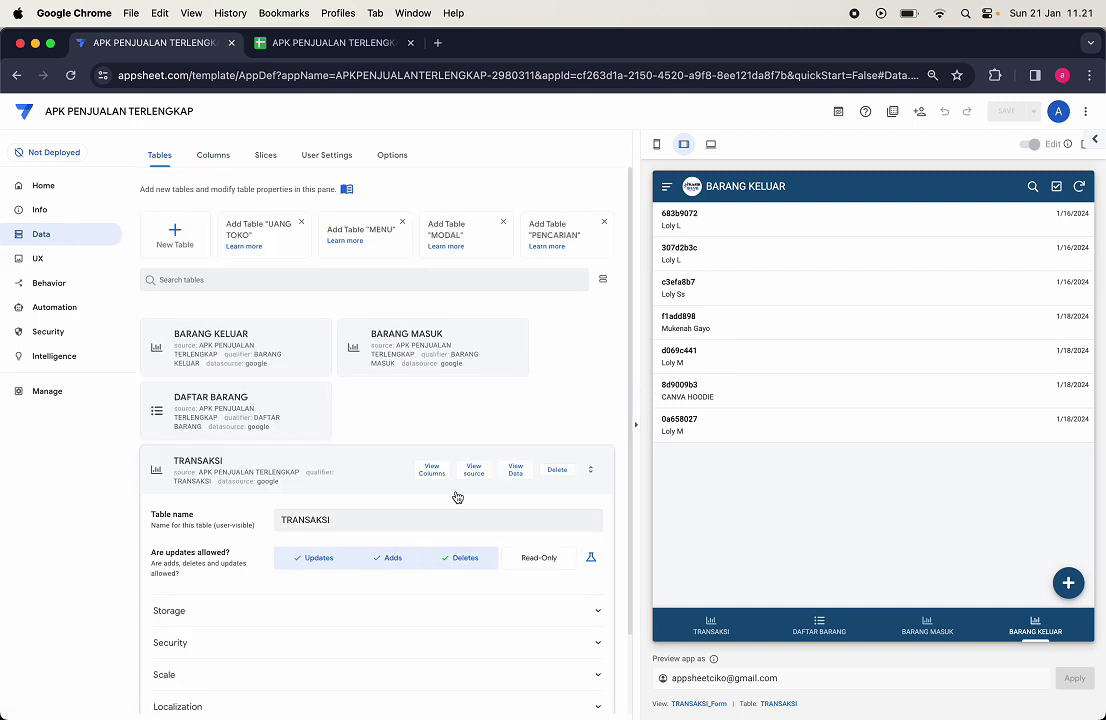
left_click(368, 474)
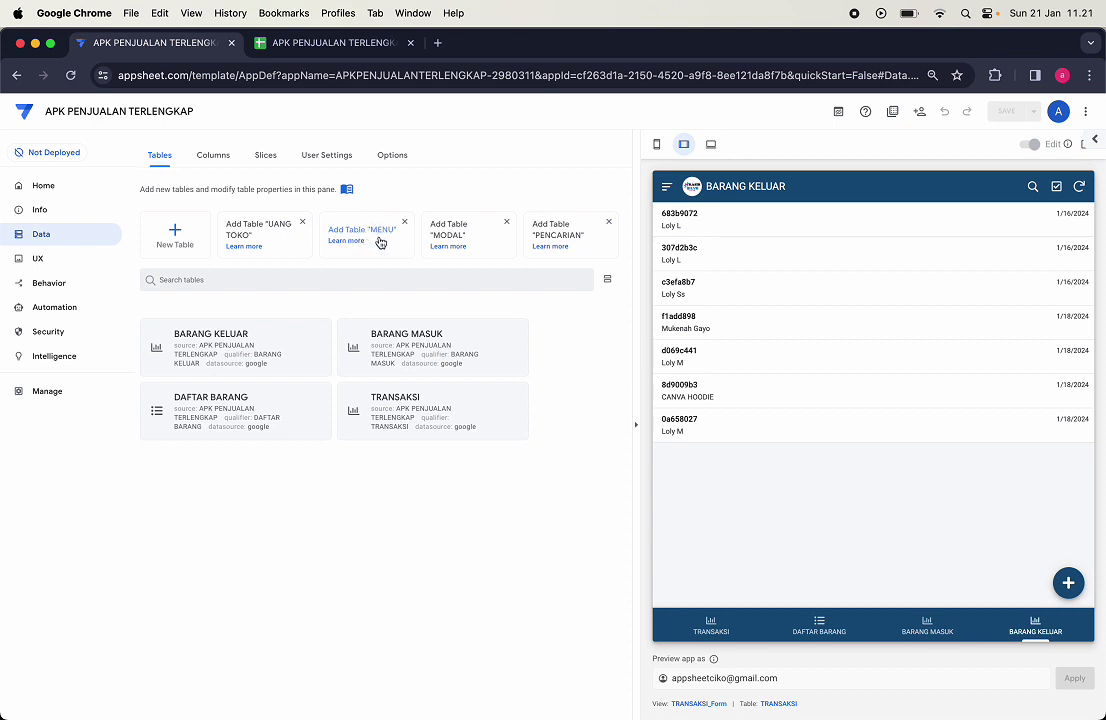
left_click(380, 242)
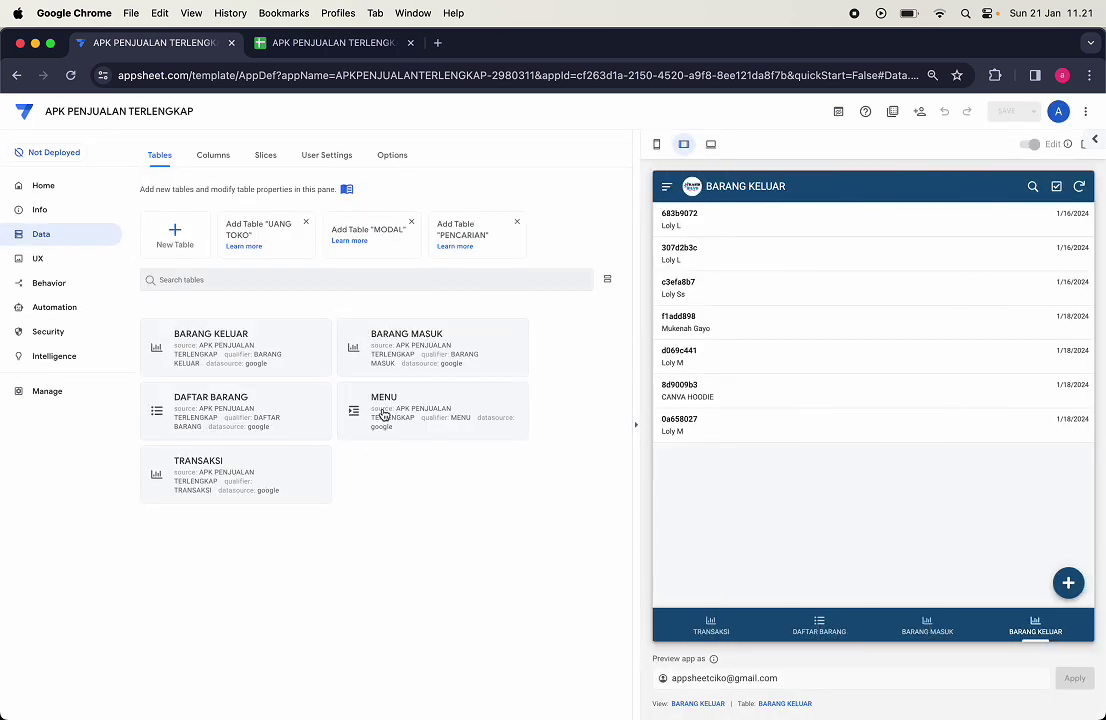
Step: Switch to the APK PENJUALAN TERLENGKAP spreadsheet in Google Sheets and open its MENU sheet
left_click(340, 43)
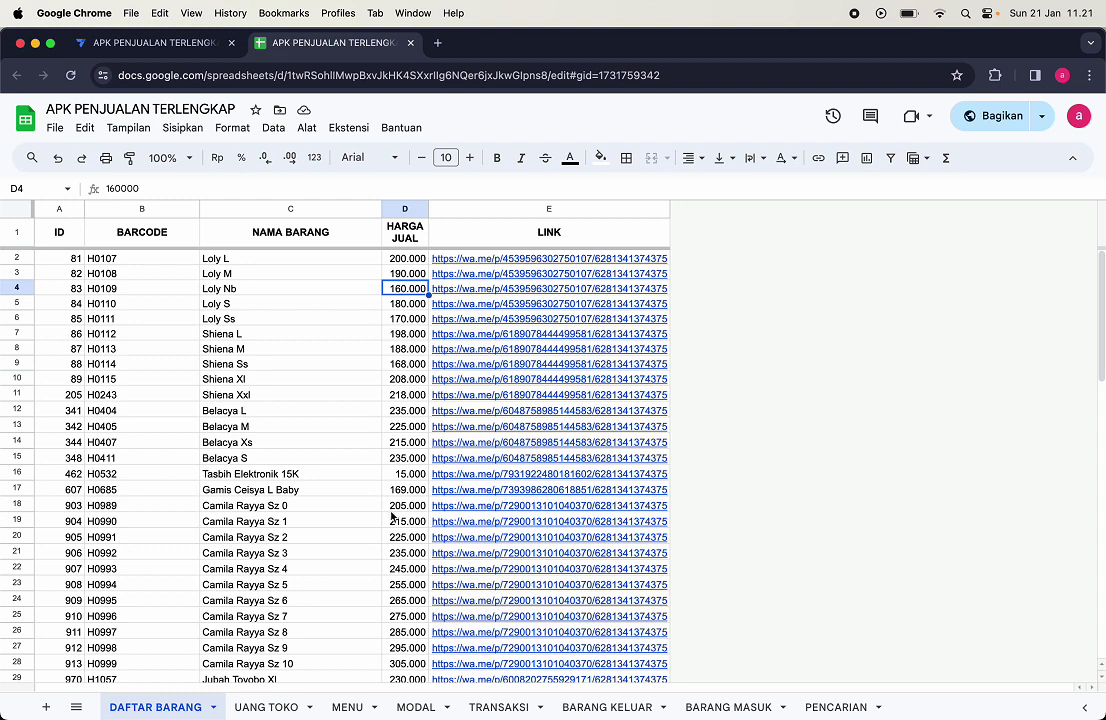
mouse_move(481, 567)
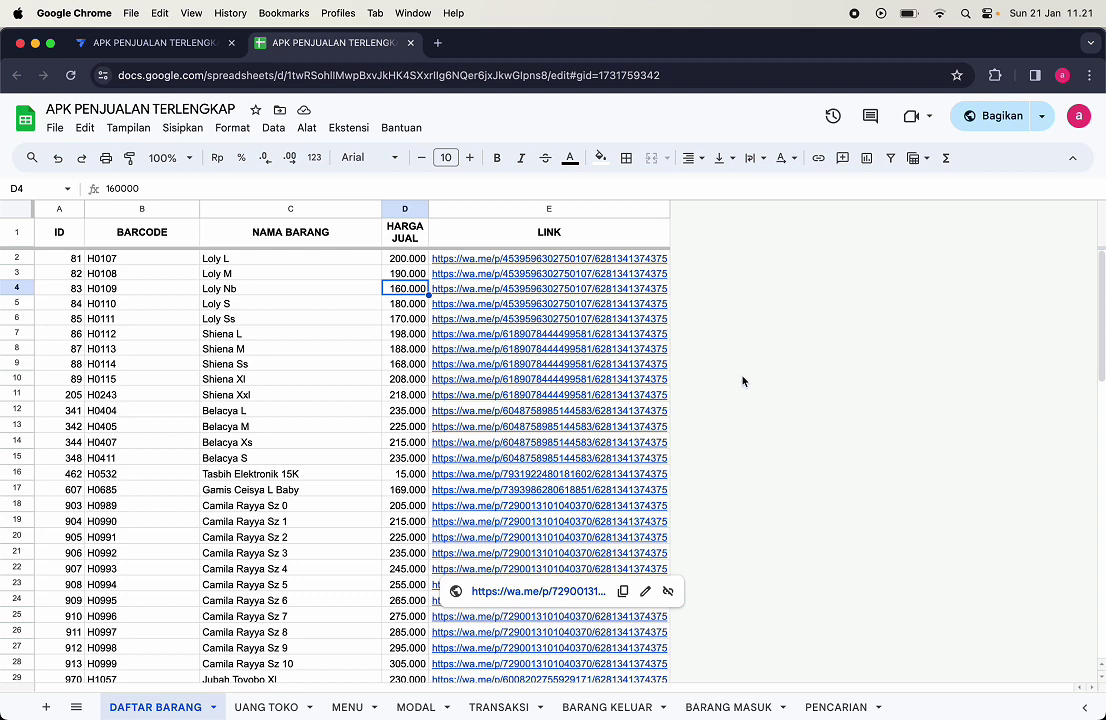
left_click(600, 379)
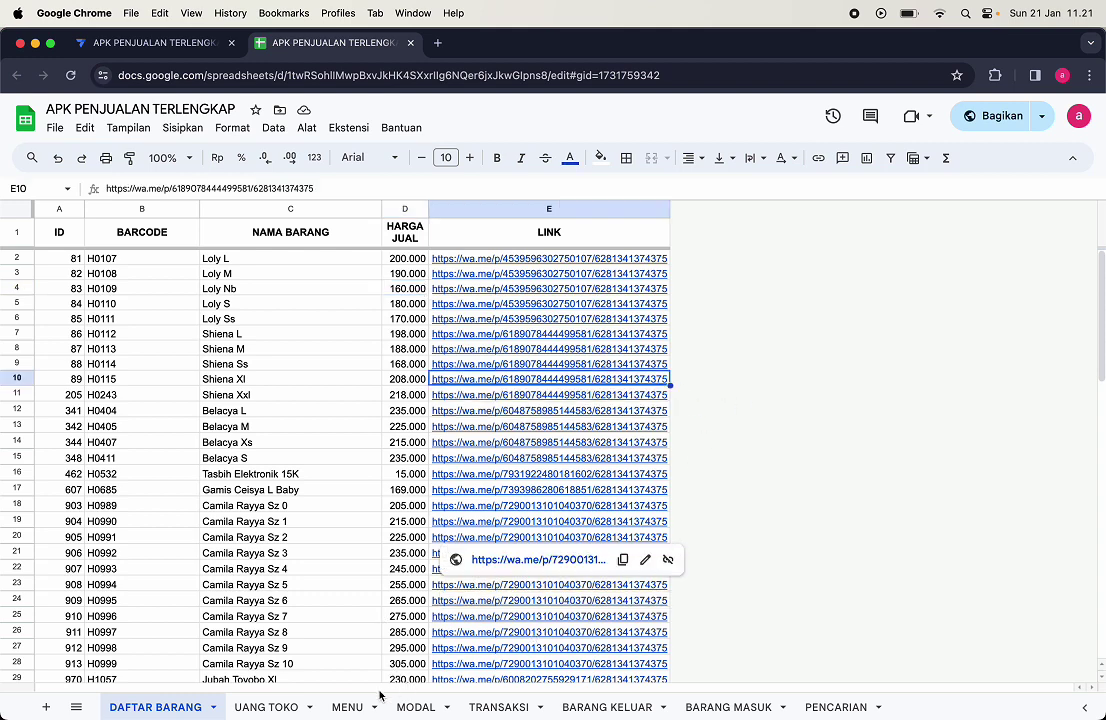
left_click(345, 708)
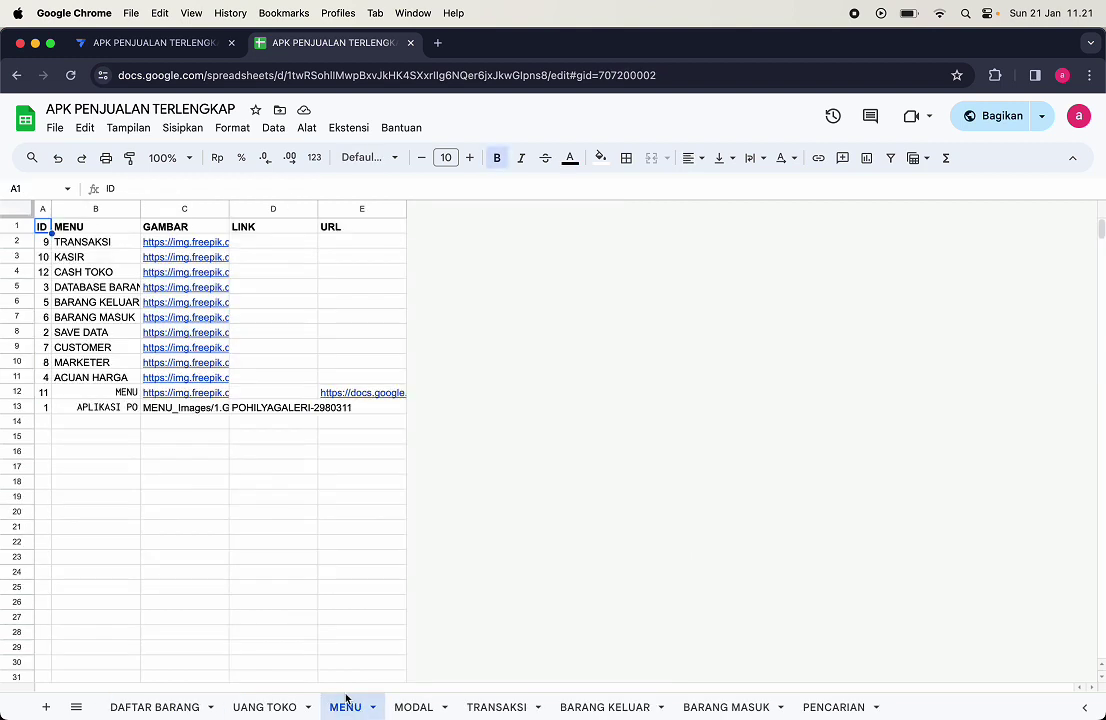
Step: Widen the GAMBAR column to fit its image links and look across the MENU sheet's columns
left_click(225, 209)
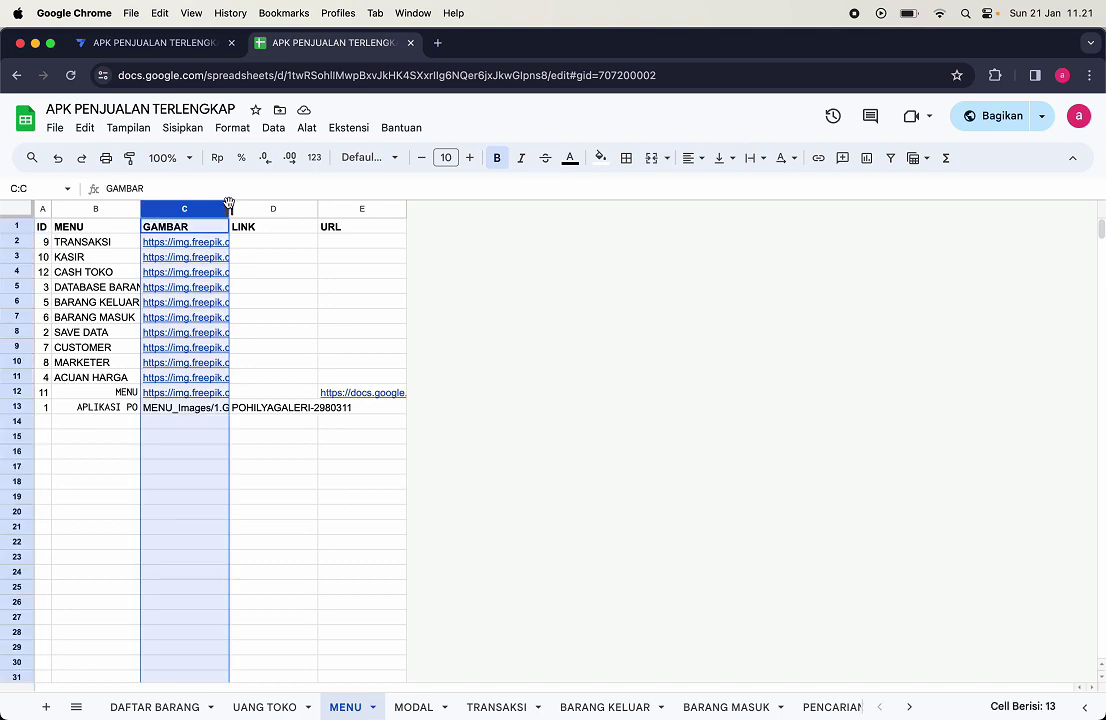
double_click(228, 209)
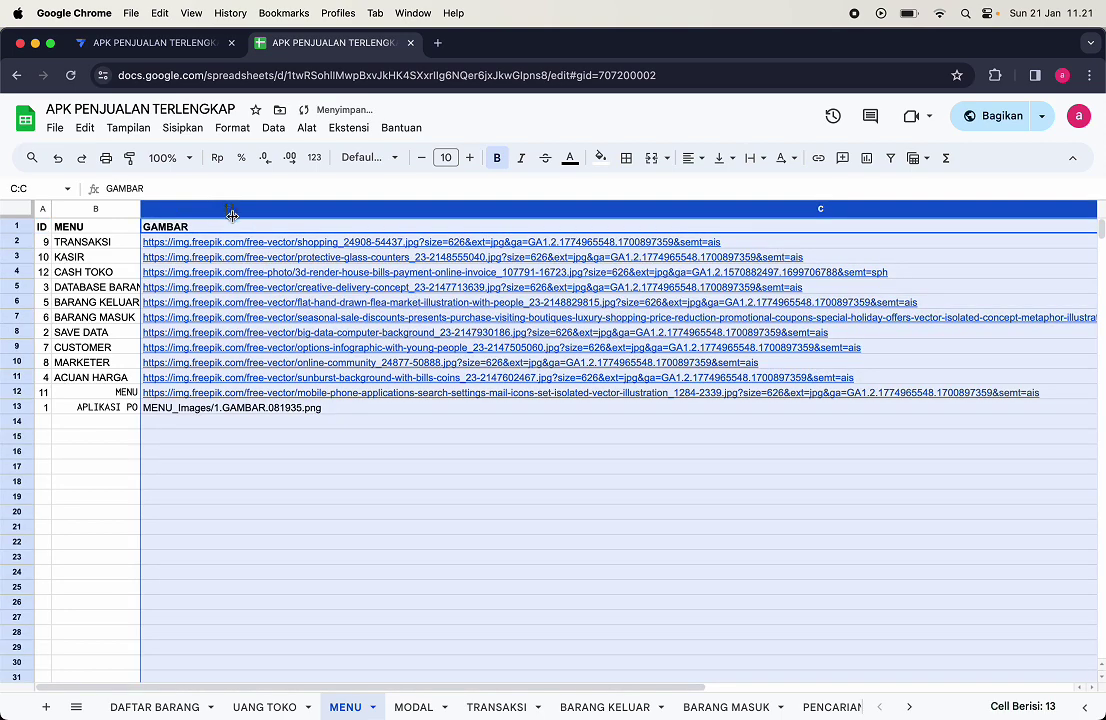
left_click(449, 461)
scroll(449, 465, "down", 2)
scroll(449, 465, "down", 2)
scroll(449, 463, "up", 4)
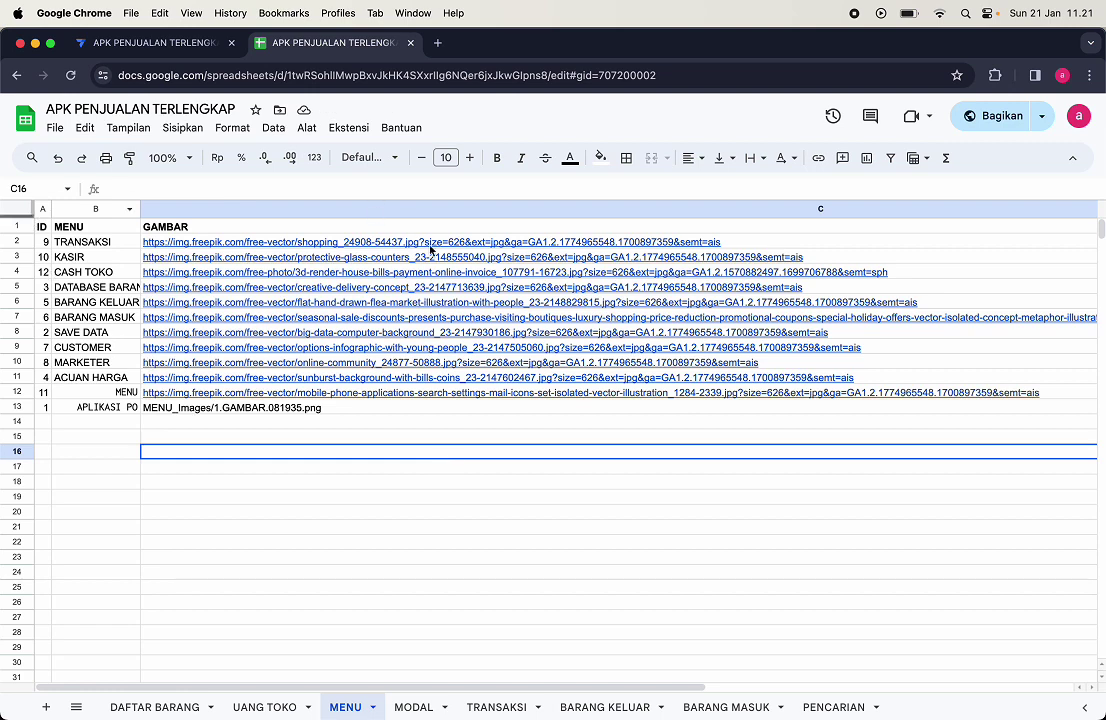
scroll(494, 280, "right", 10)
scroll(538, 279, "left", 10)
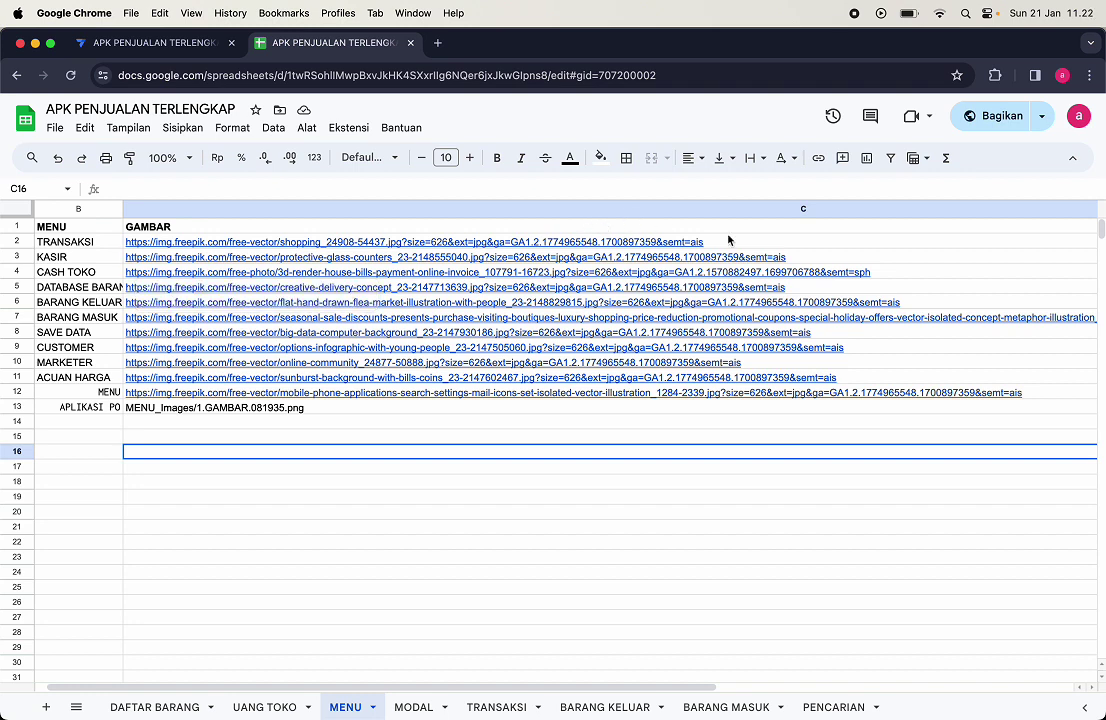
scroll(728, 240, "right", 10)
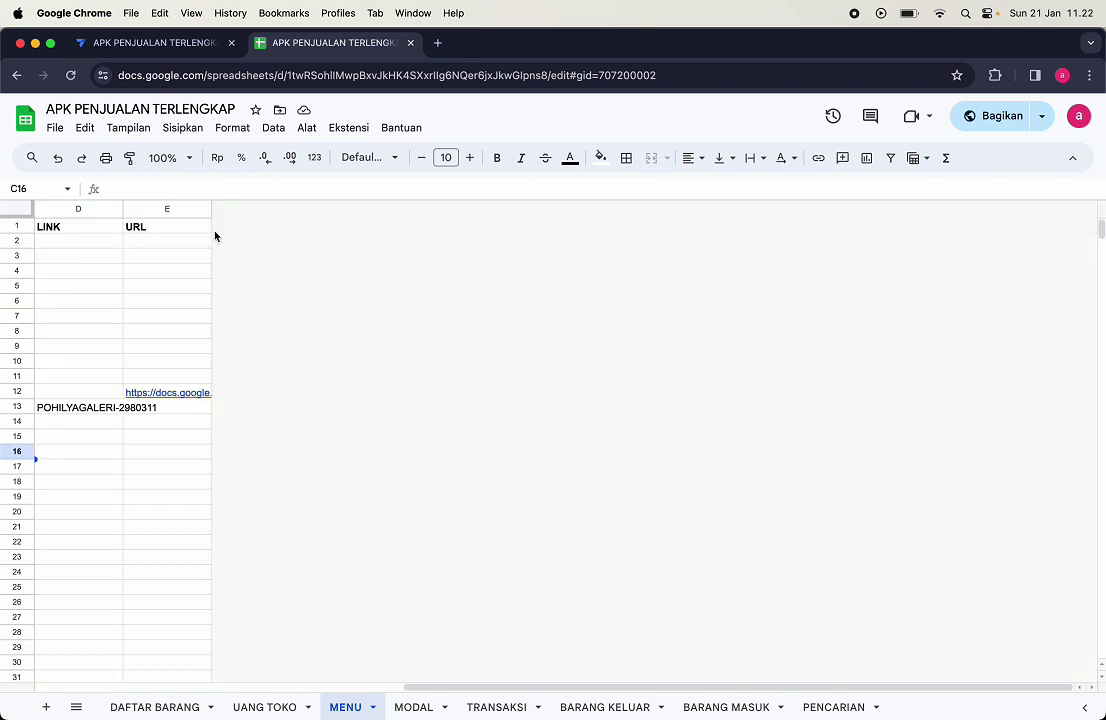
Step: Narrow the GAMBAR, LINK and URL columns of the MENU sheet to one equal width
left_click_drag(168, 209, 140, 207)
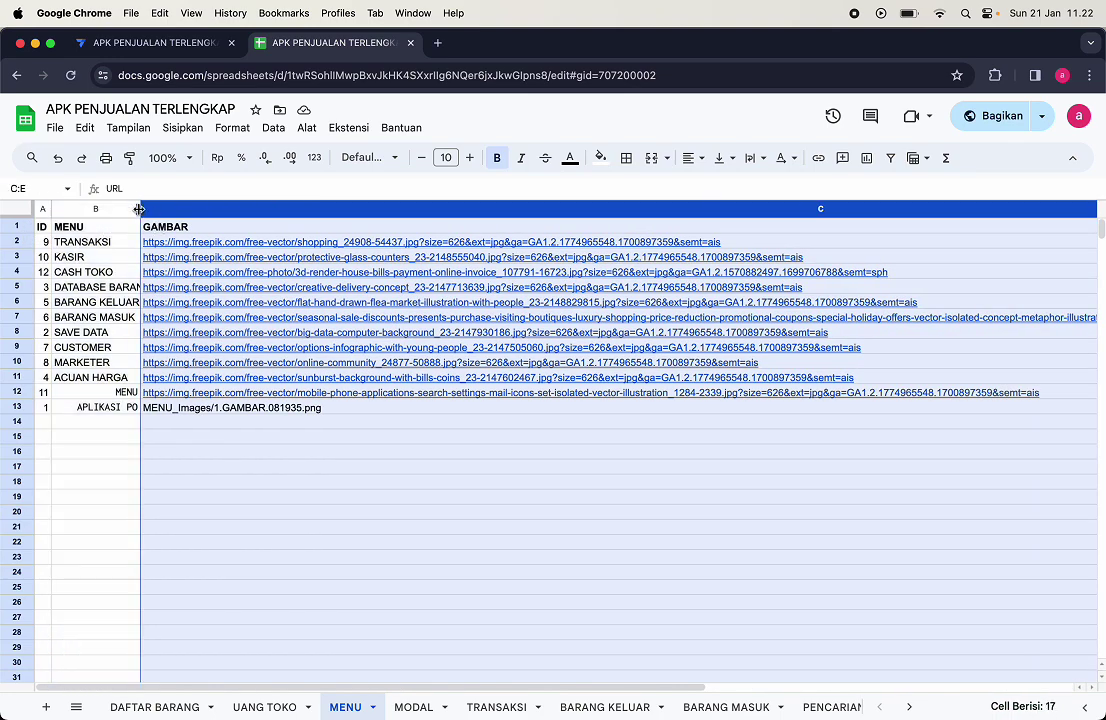
scroll(240, 222, "right", 10)
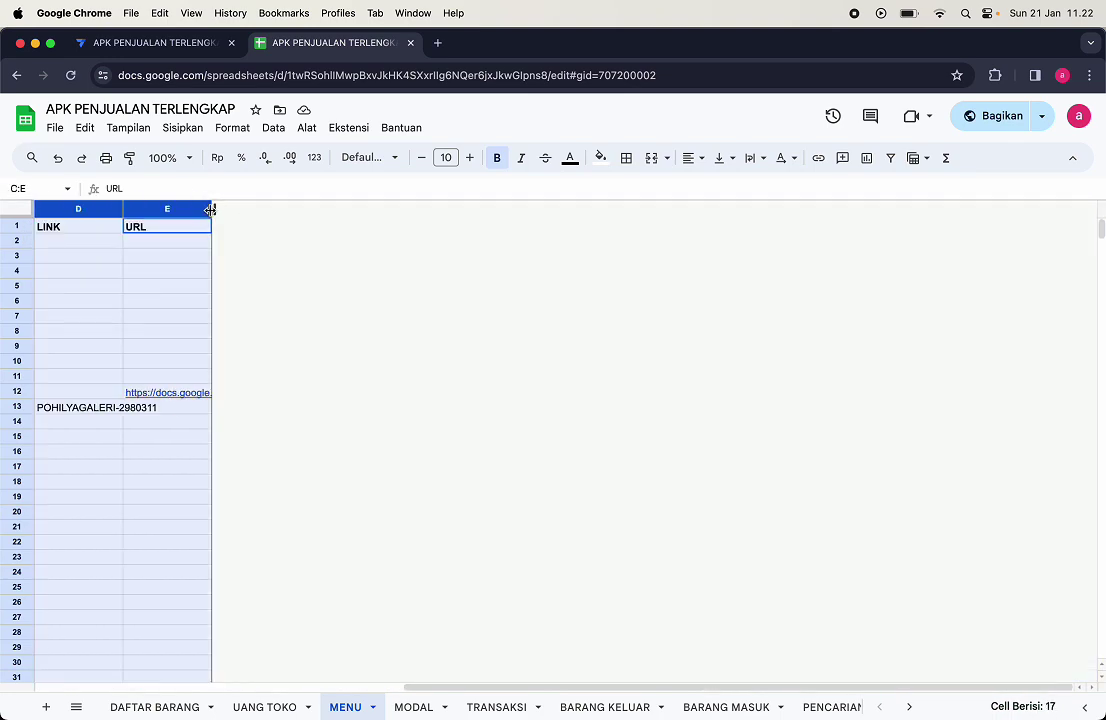
left_click_drag(206, 212, 198, 213)
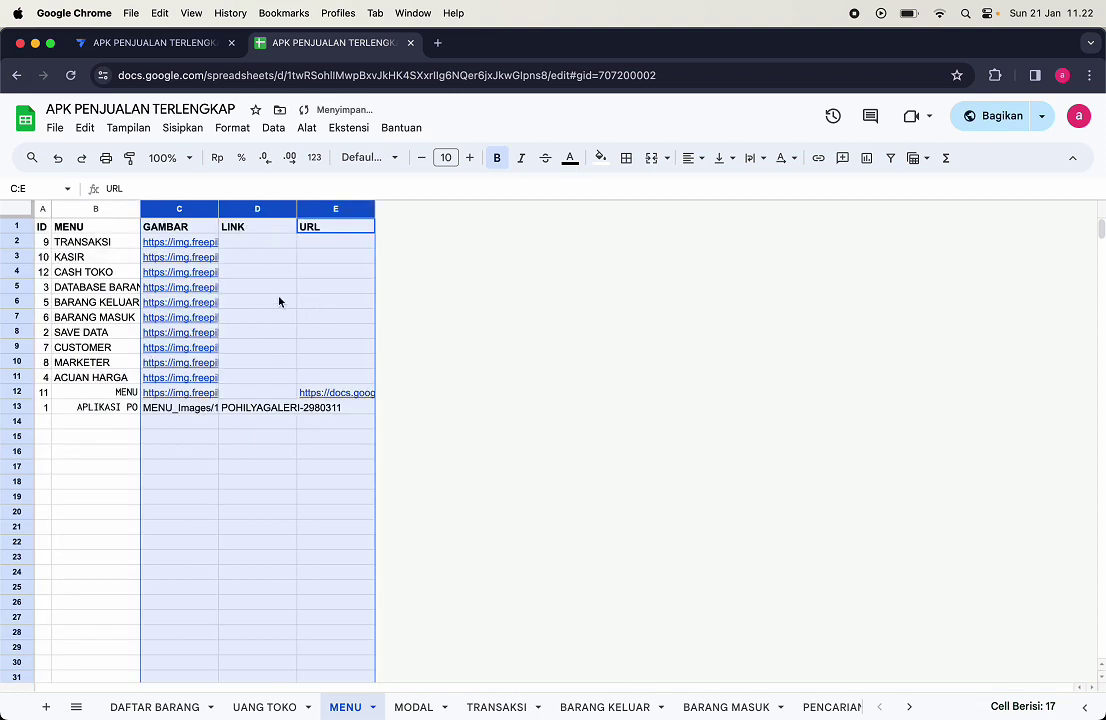
left_click(190, 287)
Step: Go through the MENU sheet's ID, MENU, GAMBAR, LINK and URL headers, and examine the LINK and URL columns
left_click(43, 227)
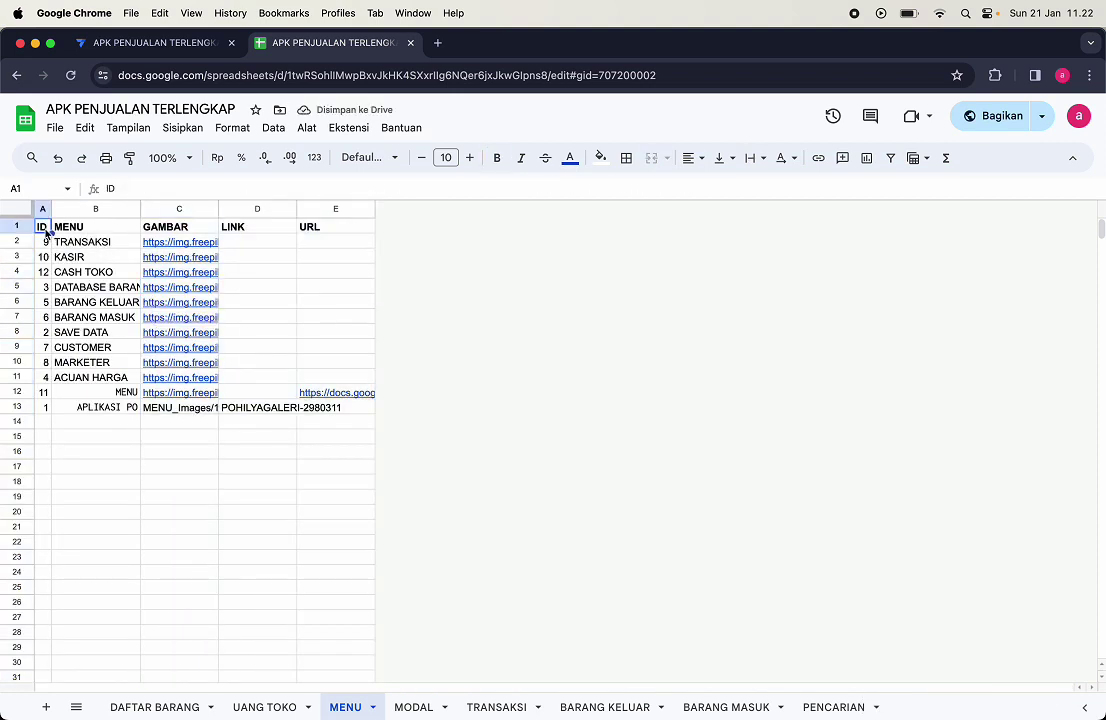
left_click(89, 232)
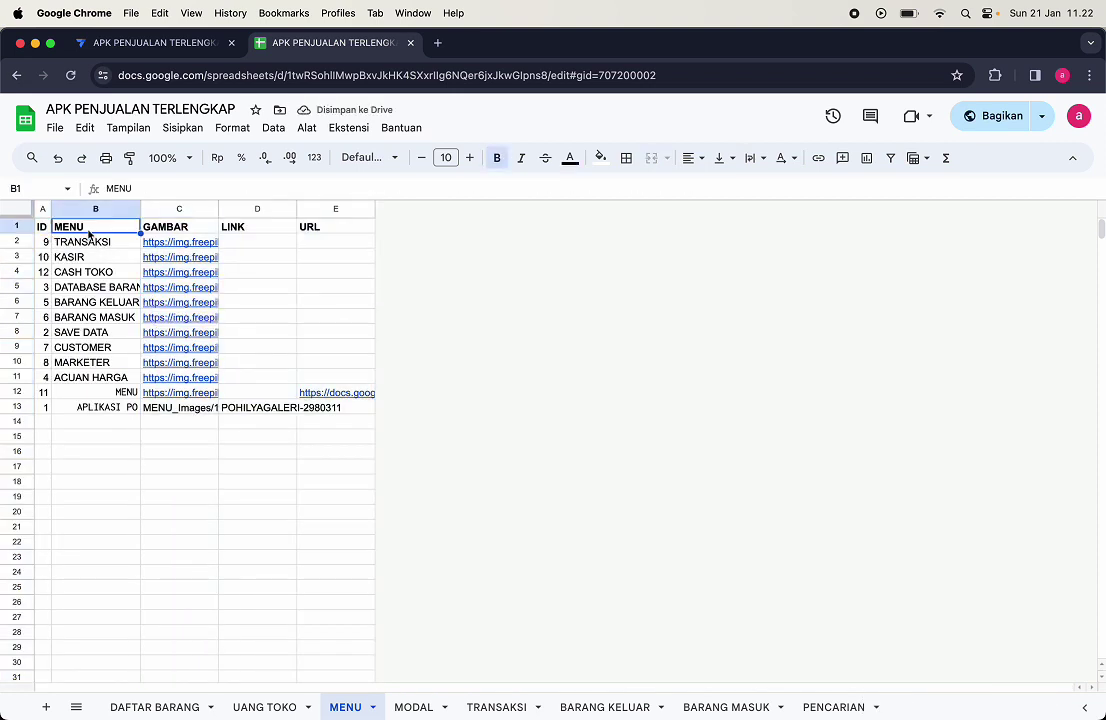
left_click(197, 228)
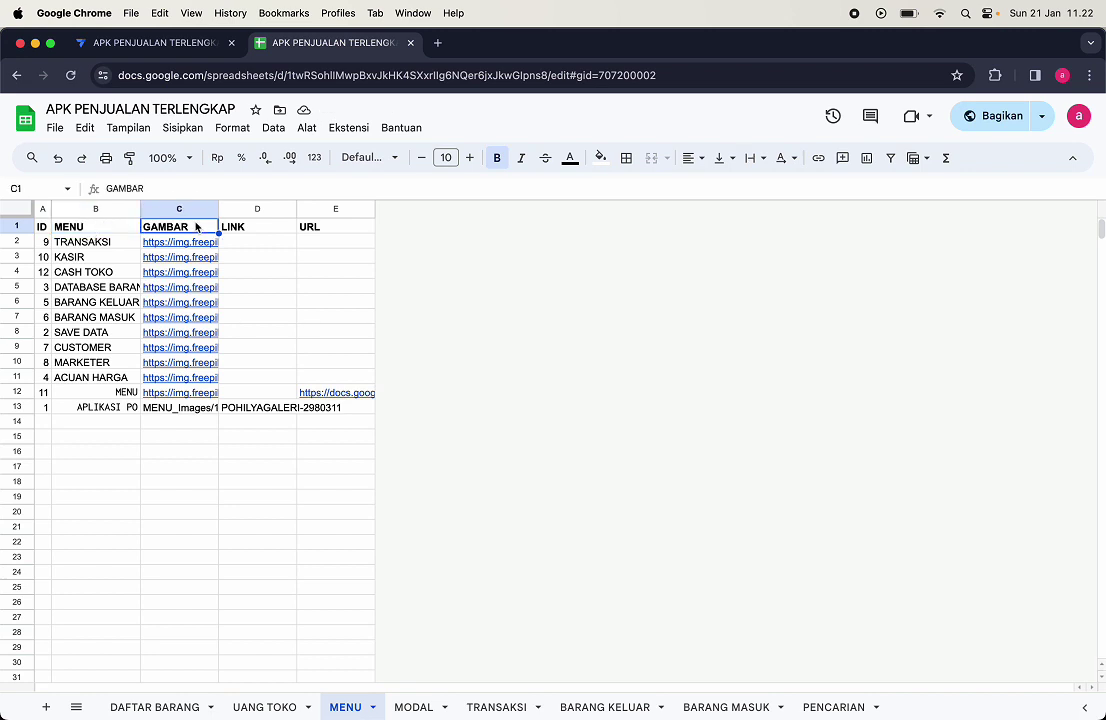
left_click(249, 229)
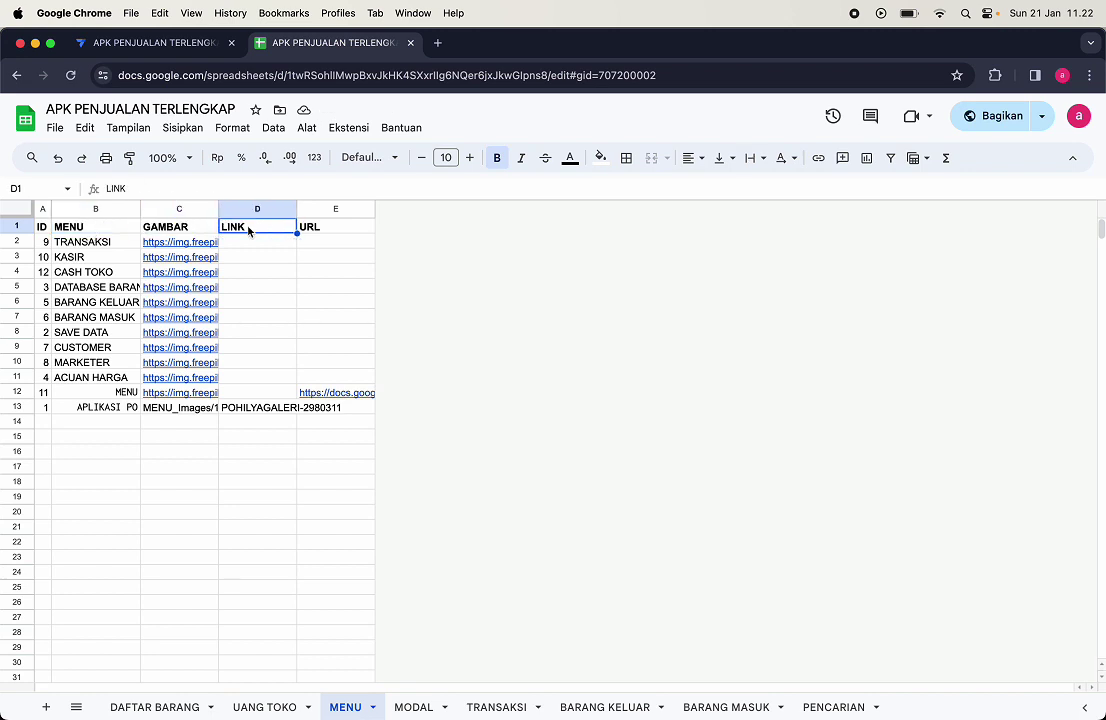
left_click(338, 228)
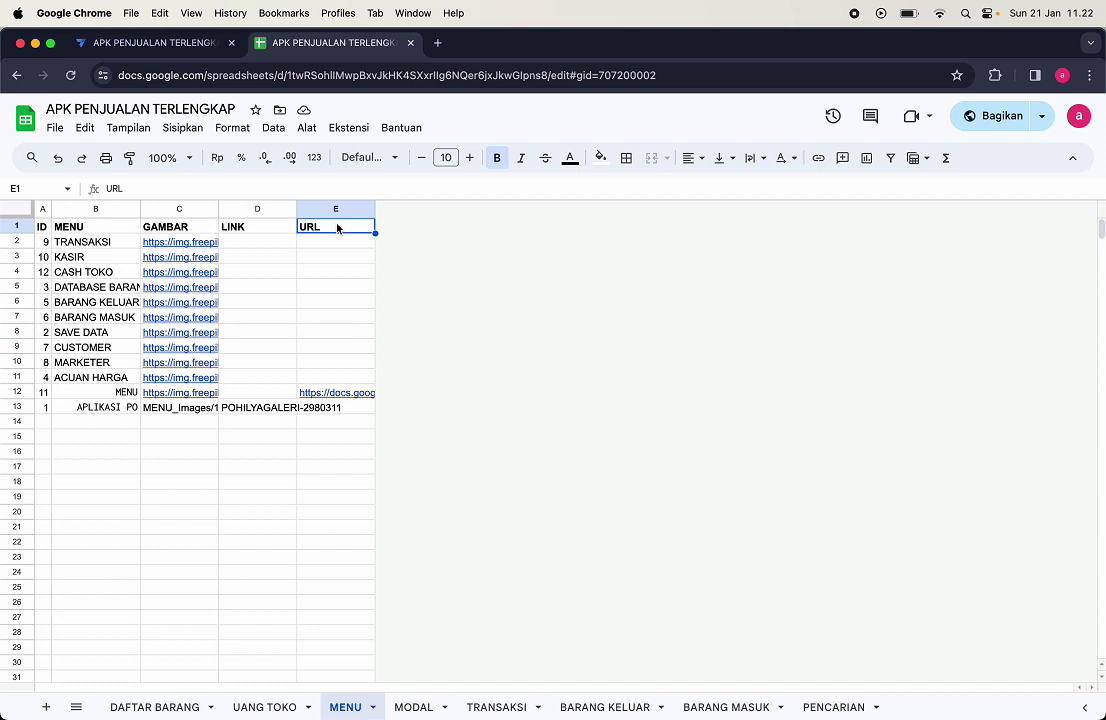
left_click(263, 228)
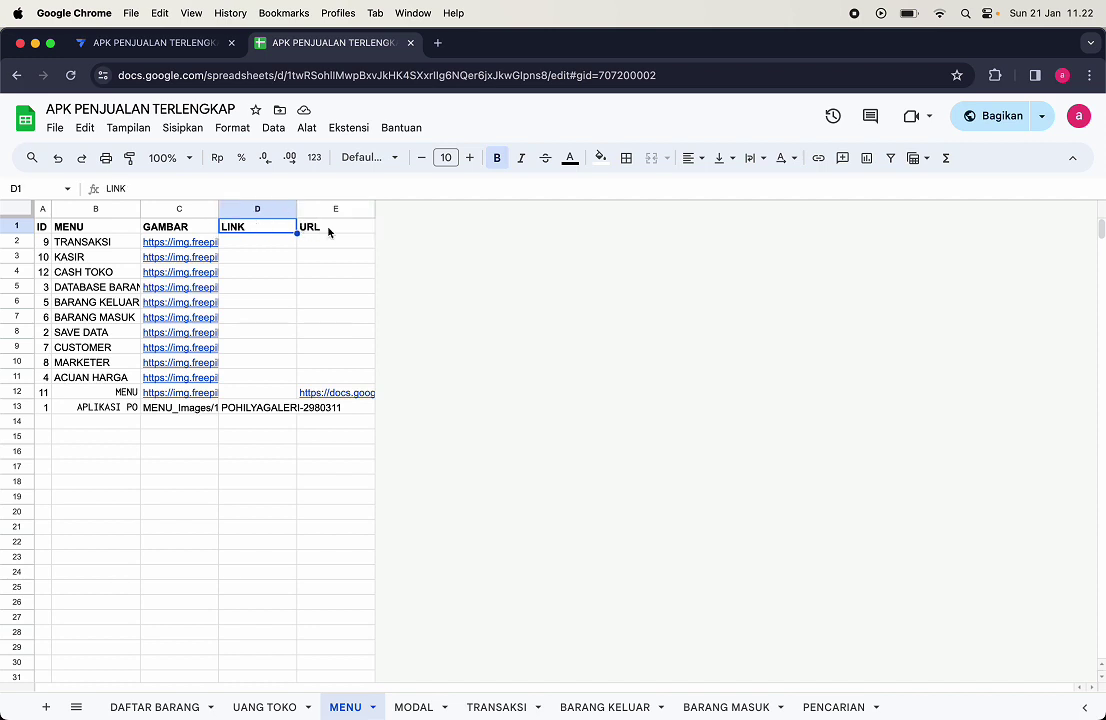
left_click(328, 232)
left_click_drag(268, 209, 363, 227)
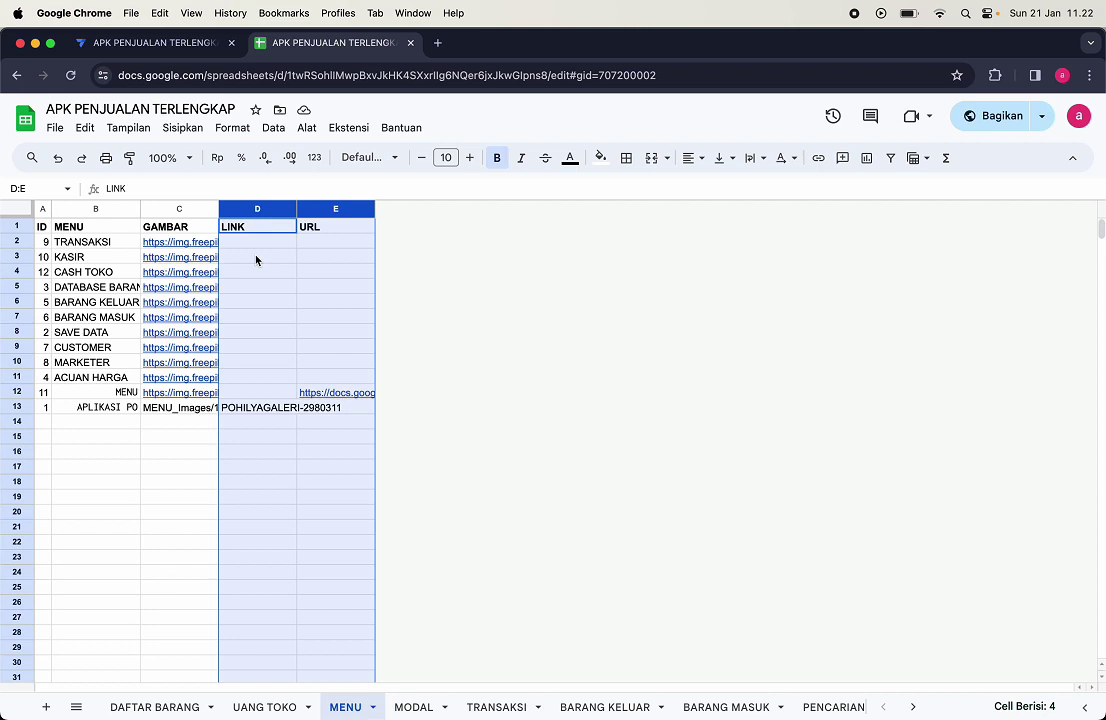
Step: Check the image link in C5 and the KASIR entry, and review the ID, MENU and GAMBAR headers
mouse_move(175, 289)
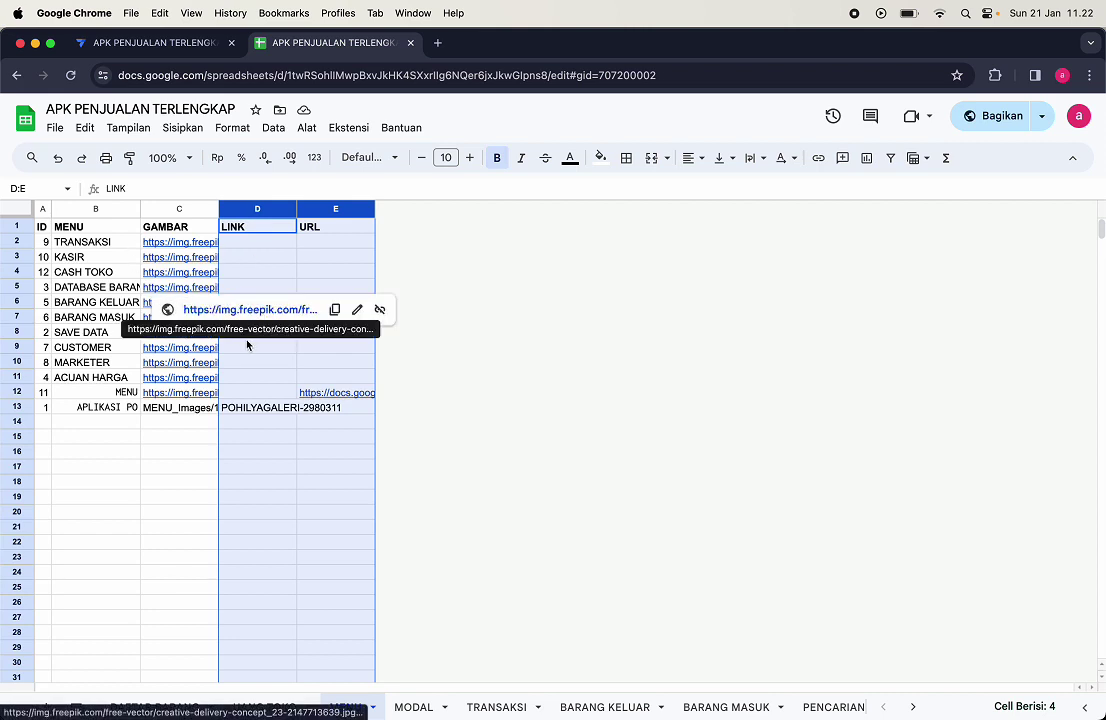
left_click(153, 288)
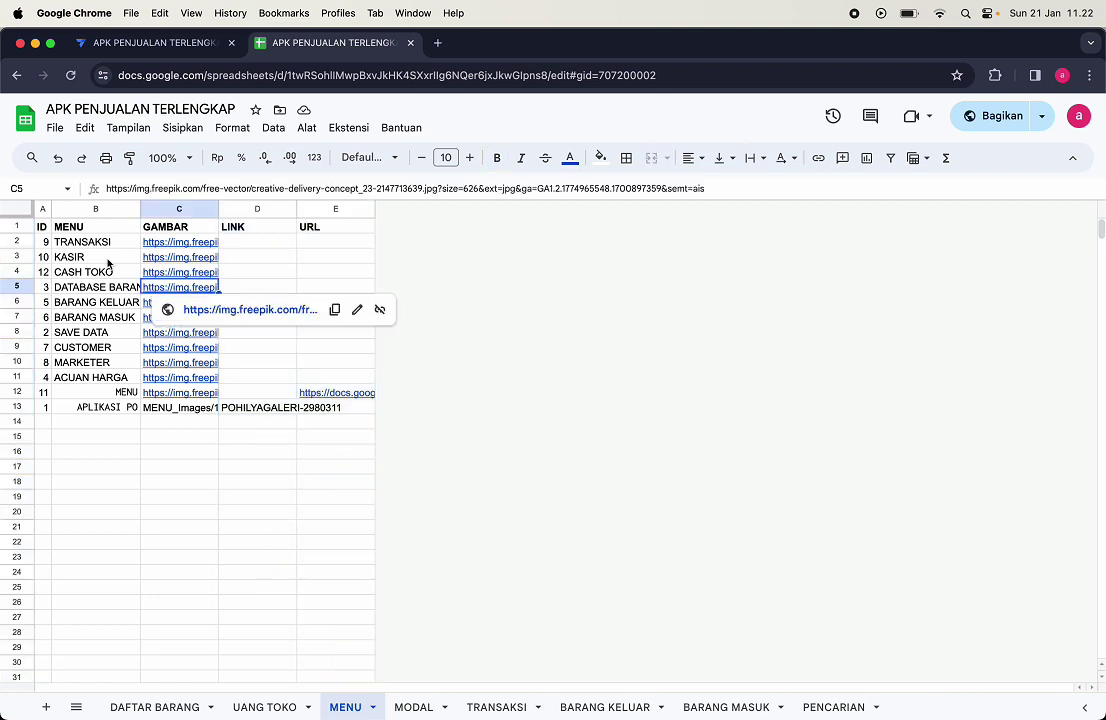
left_click(108, 262)
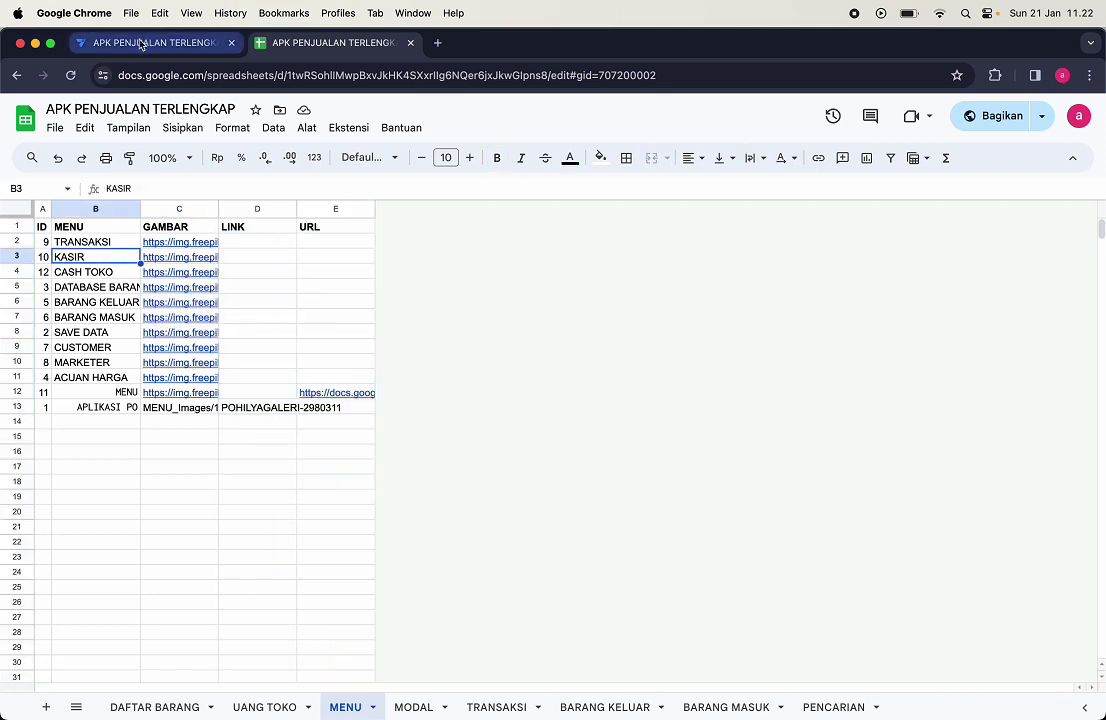
left_click(43, 228)
left_click(100, 228)
left_click(180, 228)
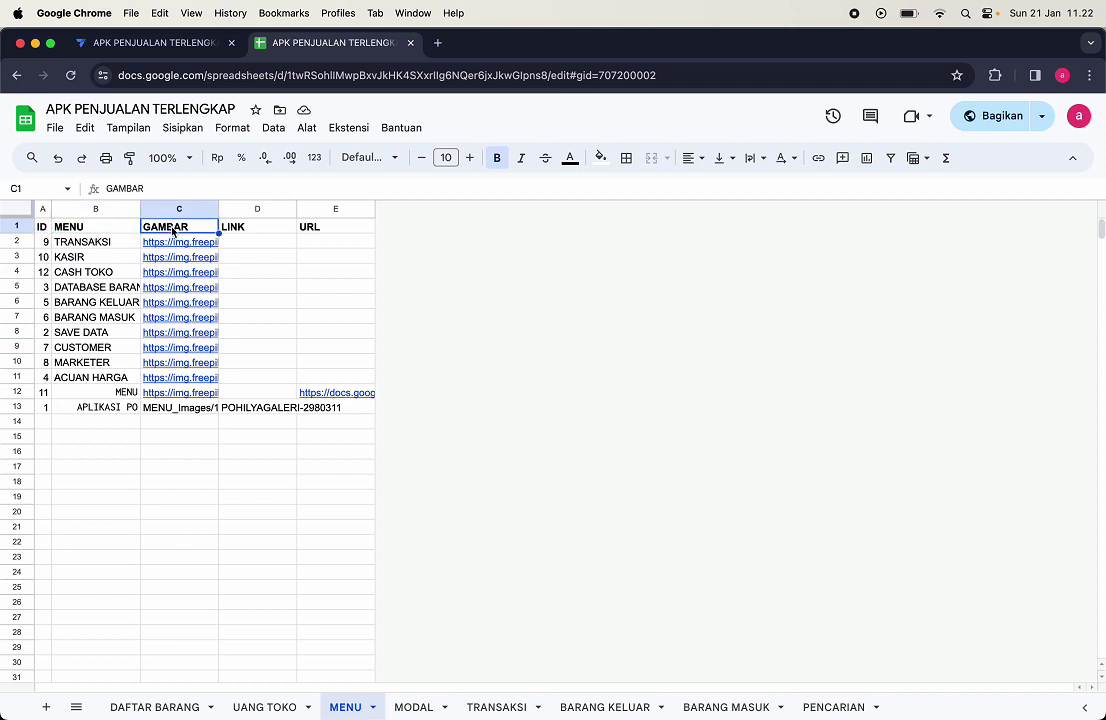
Step: Check the LINK and URL headers and the ID cell of the TRANSAKSI row in the MENU sheet
left_click(257, 228)
left_click(320, 229)
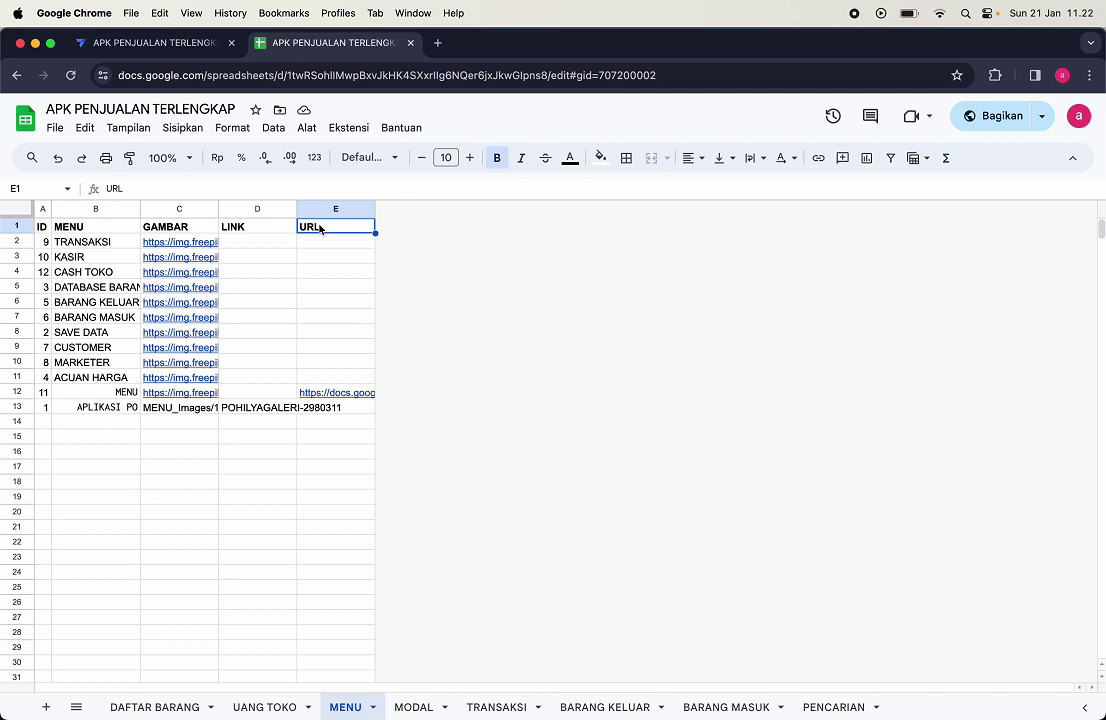
left_click(44, 243)
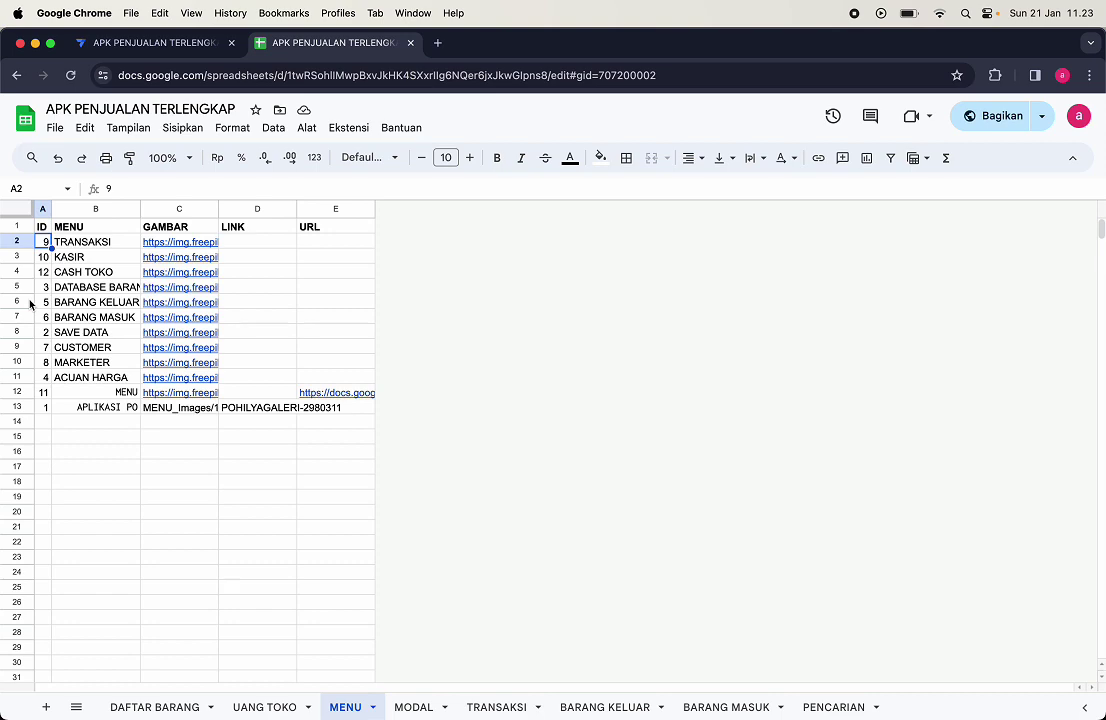
Step: Switch to AppSheet and make the MENU table Read-Only, then collapse its settings
left_click(128, 41)
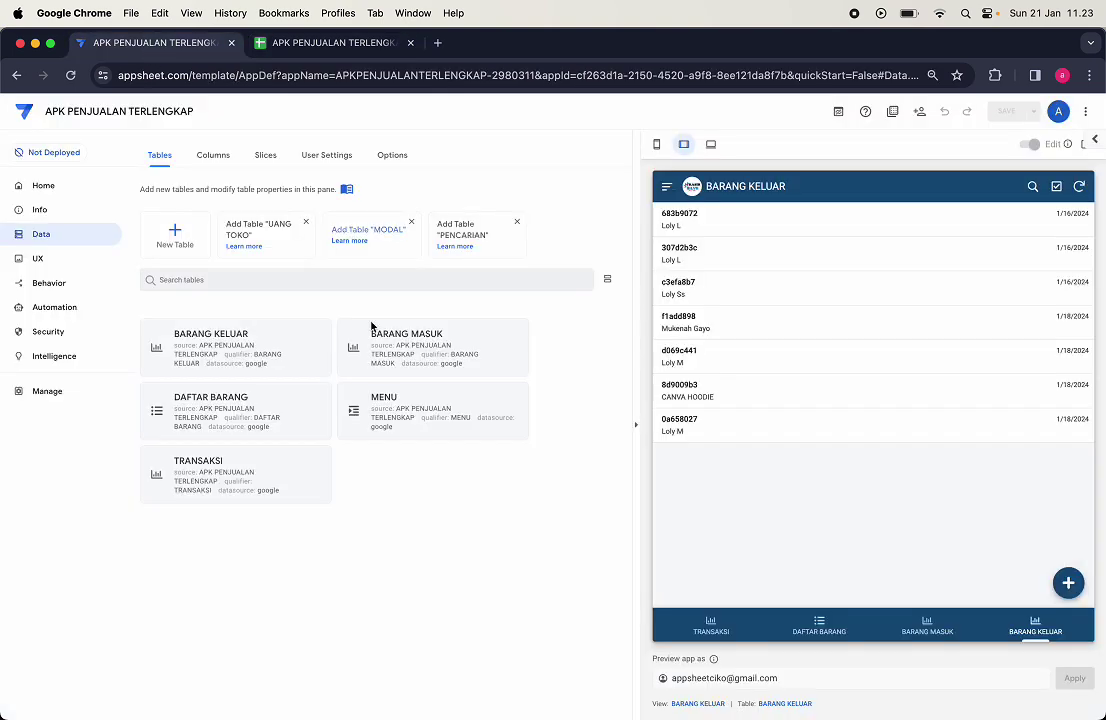
left_click(431, 416)
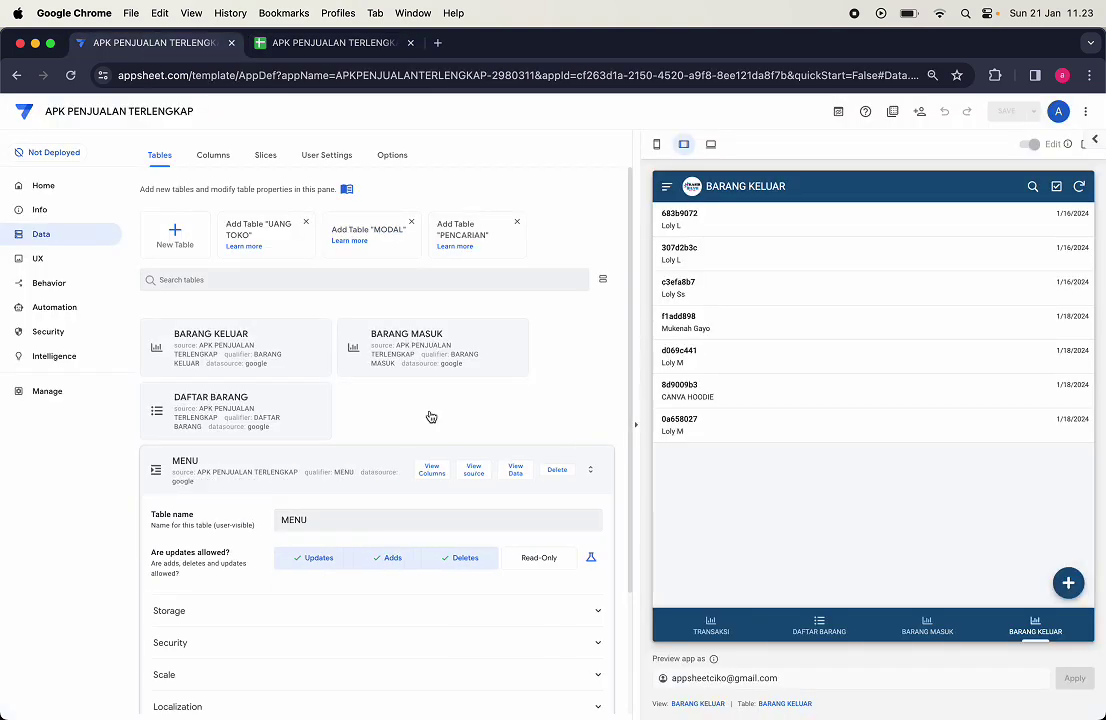
scroll(431, 416, "down", 3)
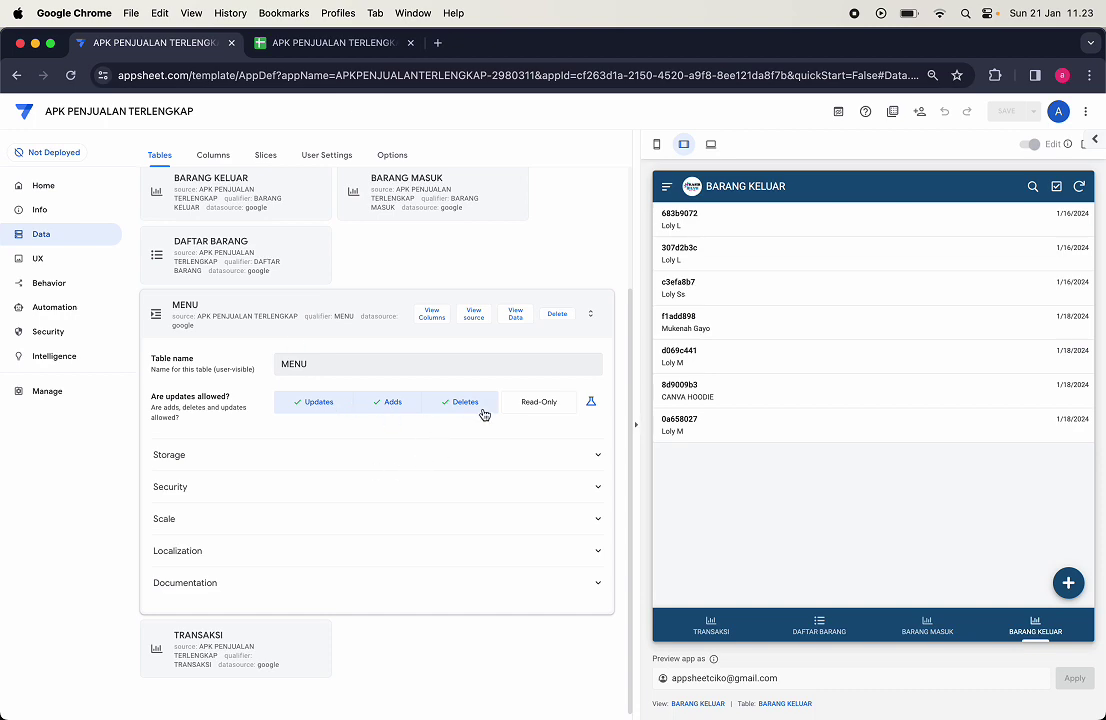
left_click(529, 404)
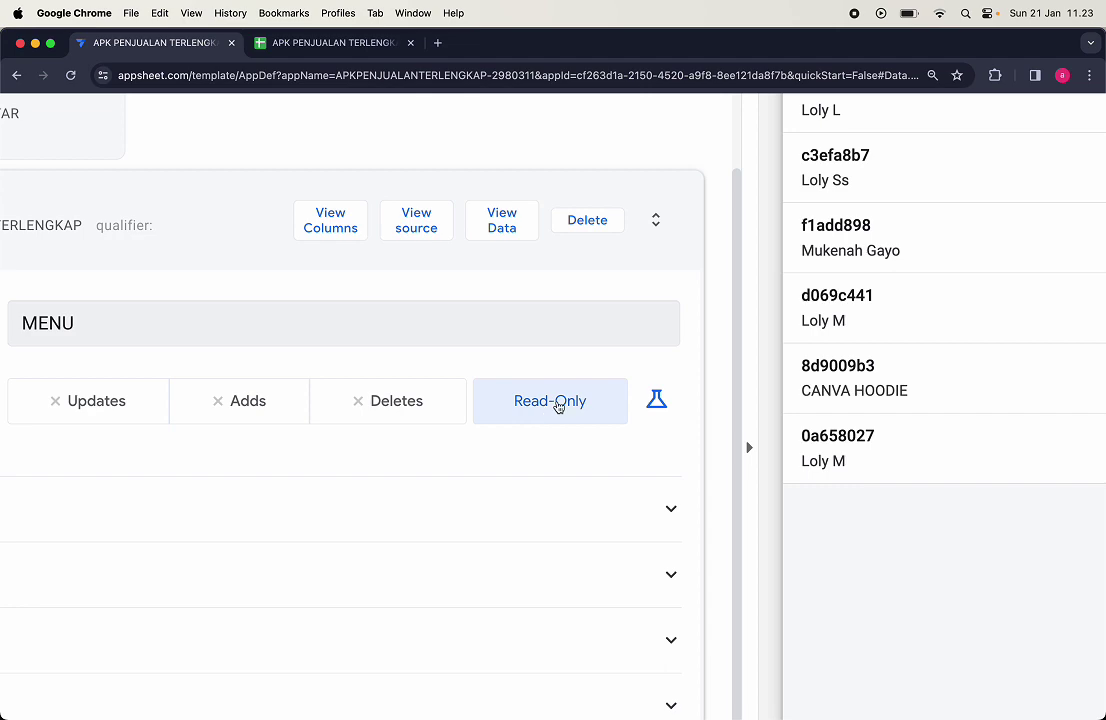
scroll(559, 407, "down", 2)
scroll(559, 407, "down", 3)
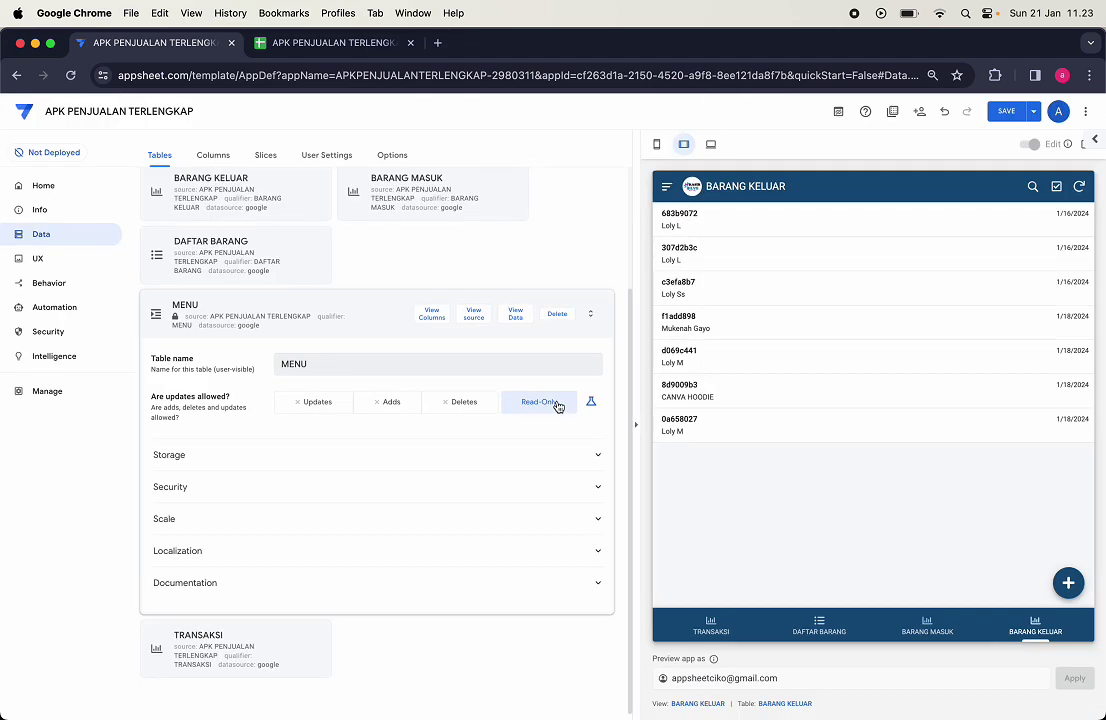
left_click(397, 318)
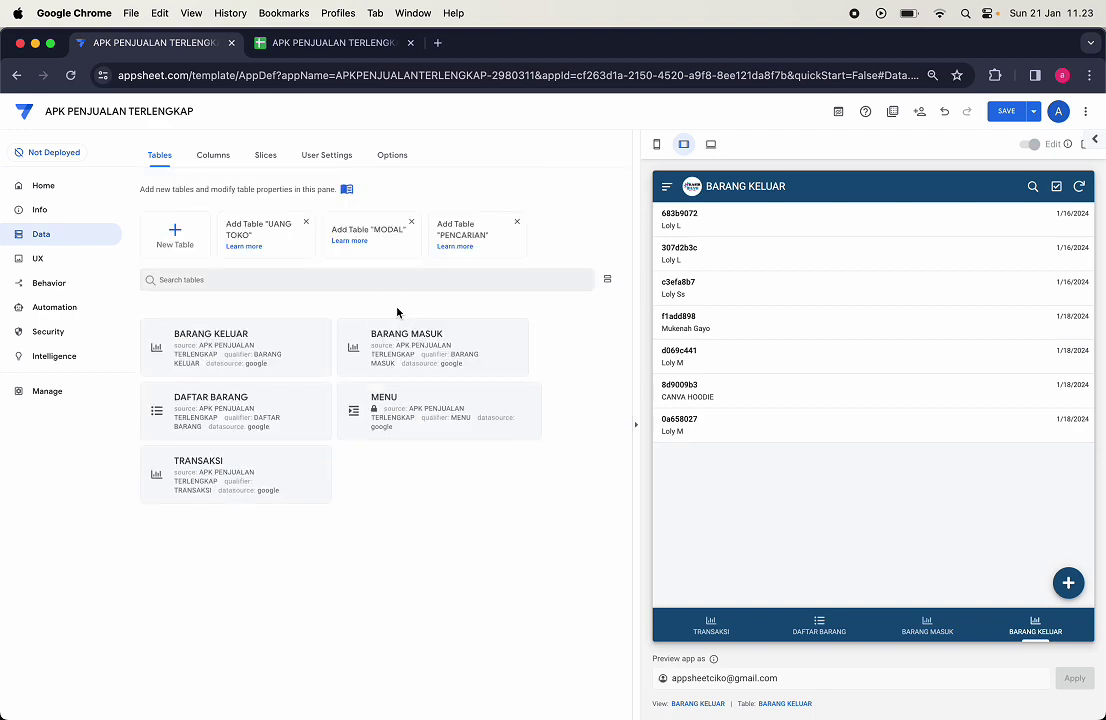
Step: Check the TRANSAKSI row's image link in the spreadsheet's GAMBAR column and return to AppSheet
left_click(299, 45)
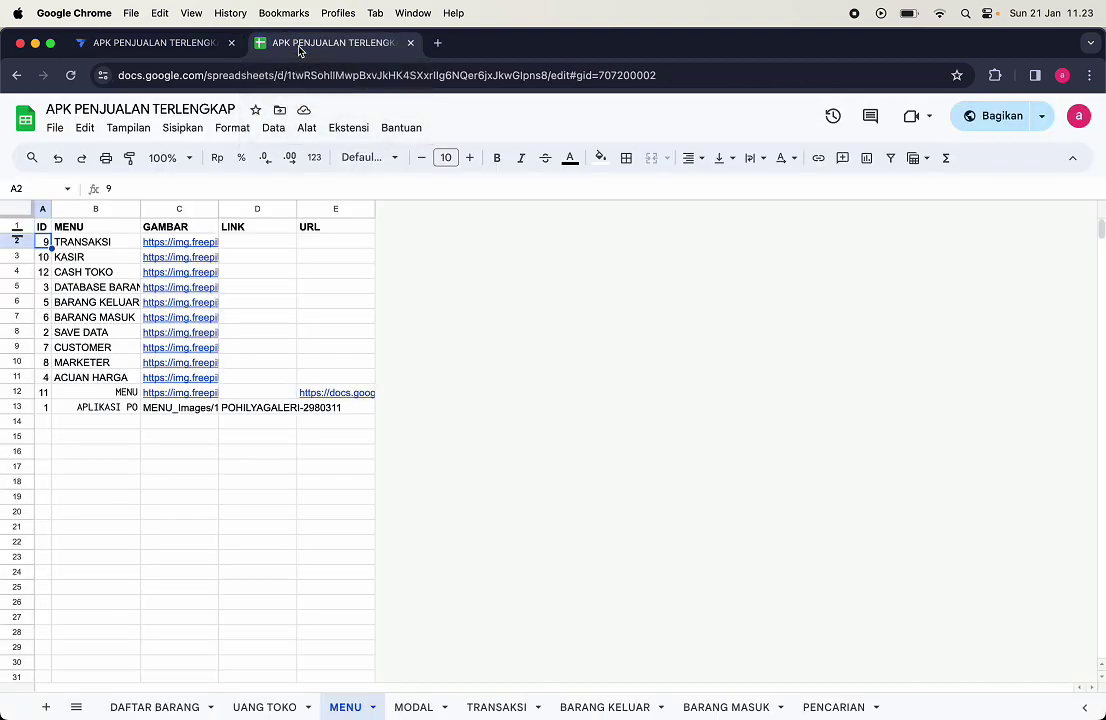
left_click(165, 243)
left_click(155, 43)
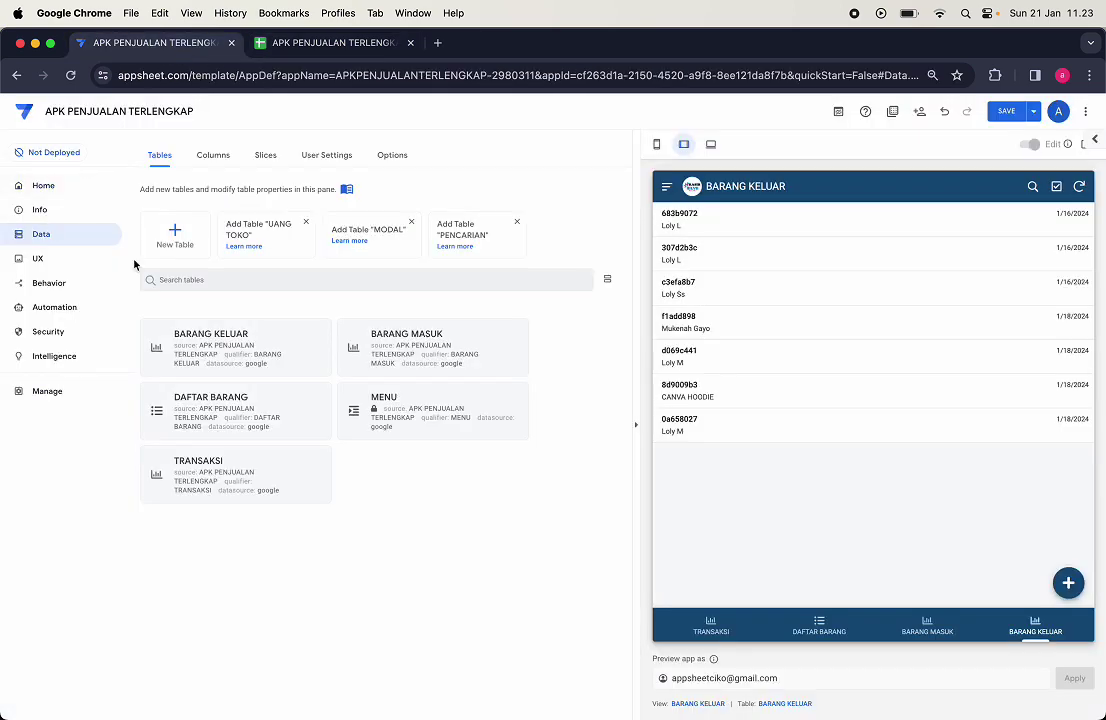
Step: Create a new view named MENU that uses the MENU table as its data and deck as its view type
left_click(45, 257)
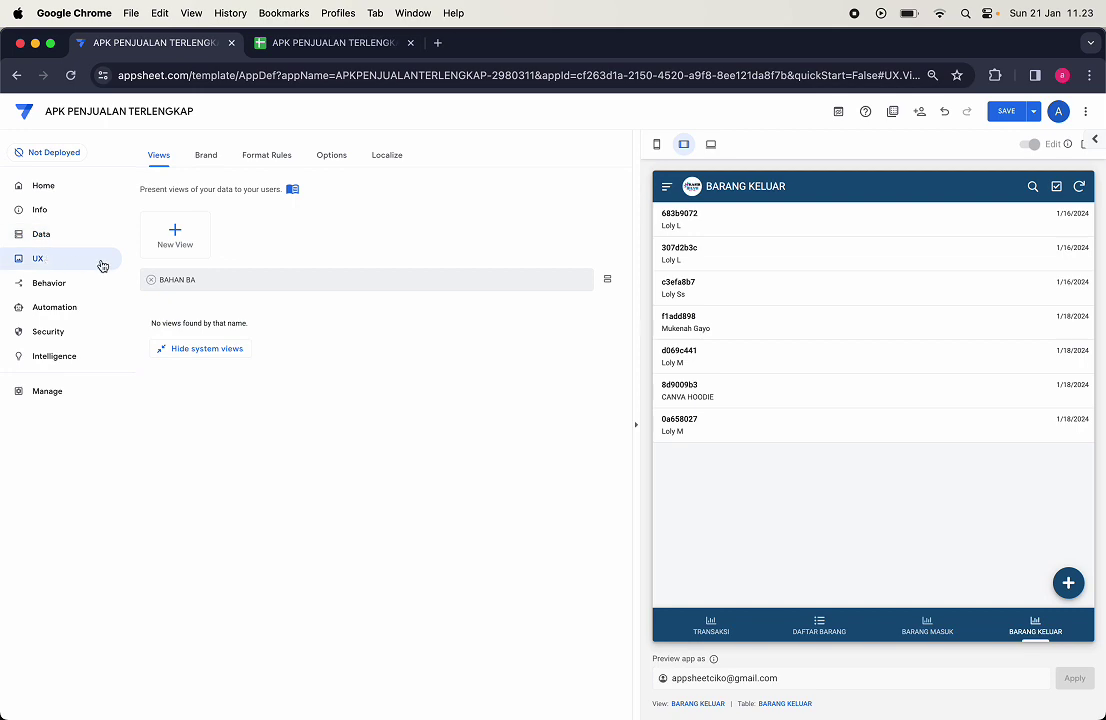
left_click(152, 280)
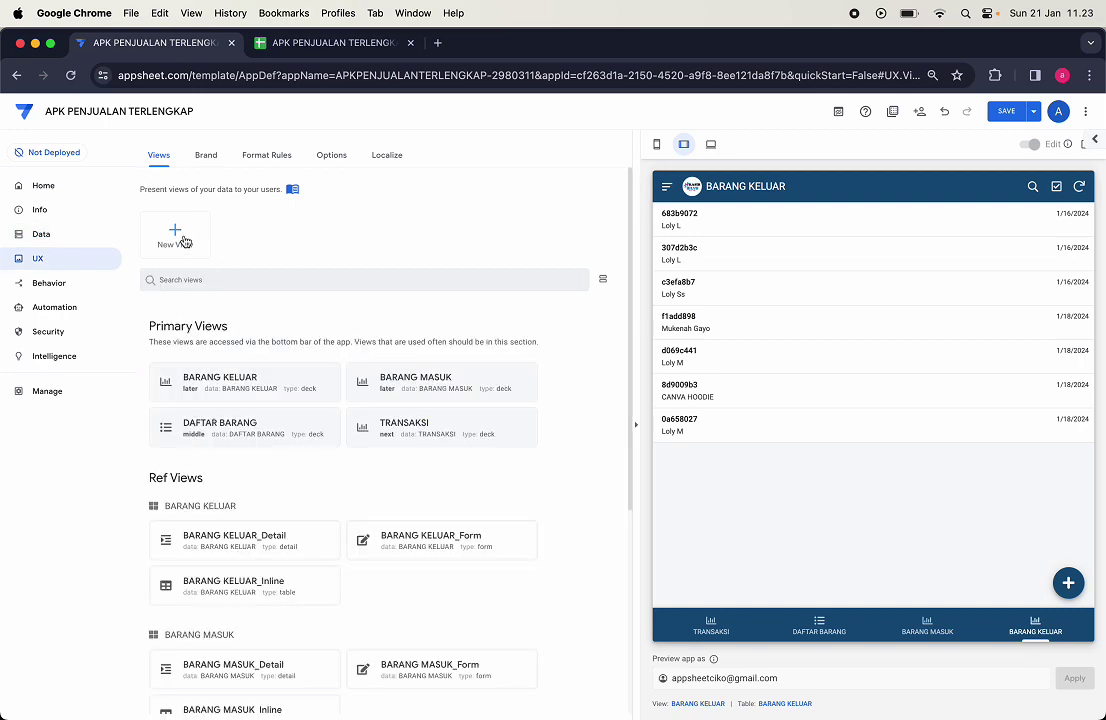
left_click(180, 238)
left_click(396, 494)
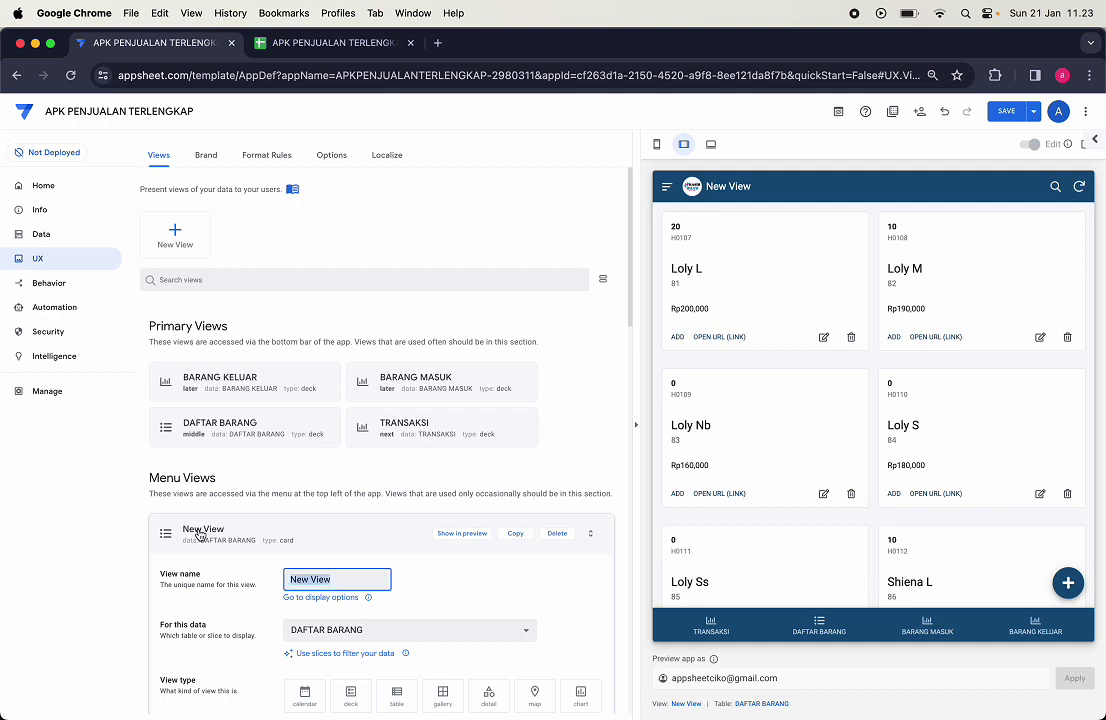
type("MENU")
scroll(300, 540, "down", 5)
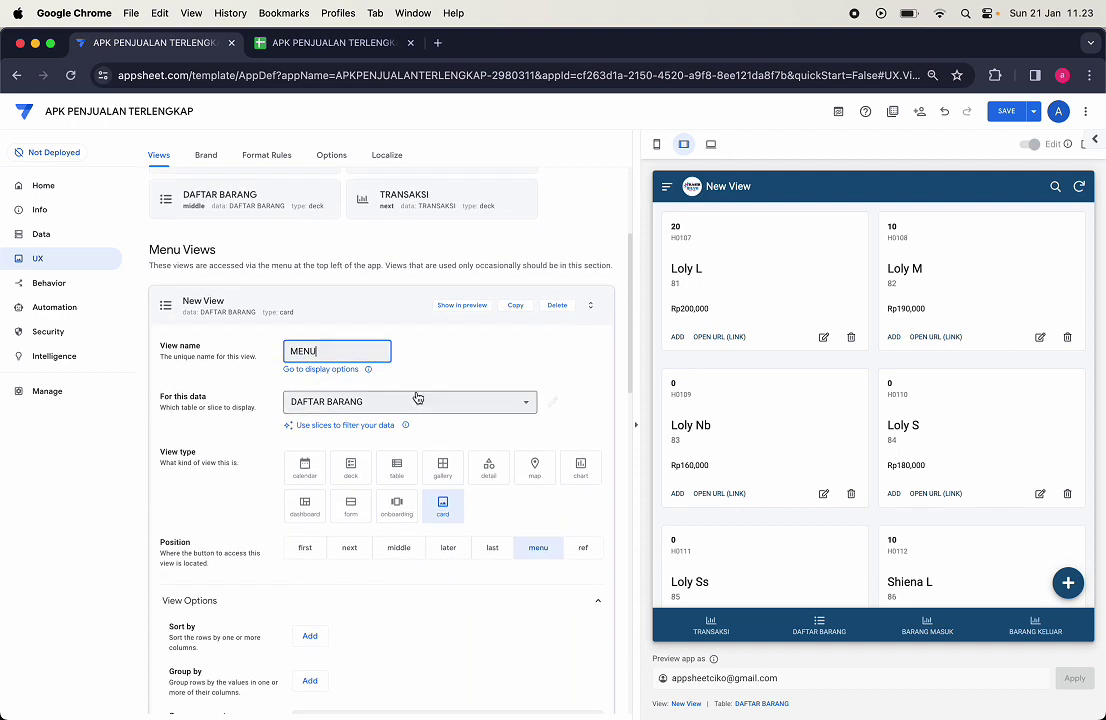
left_click(415, 400)
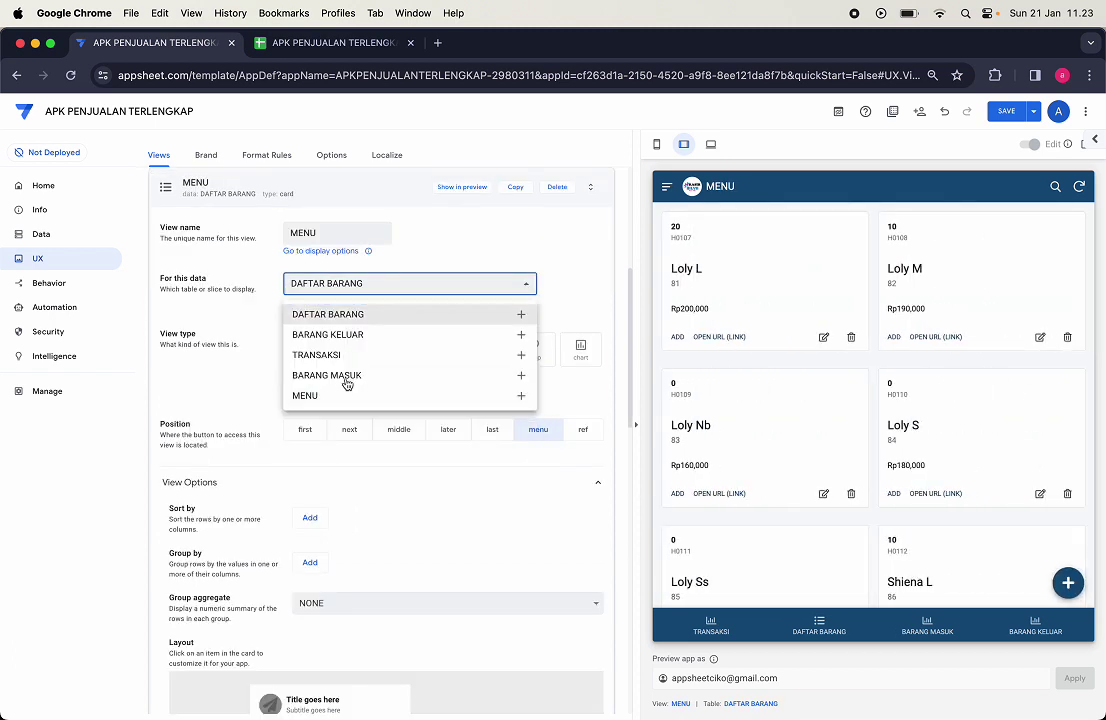
left_click(321, 395)
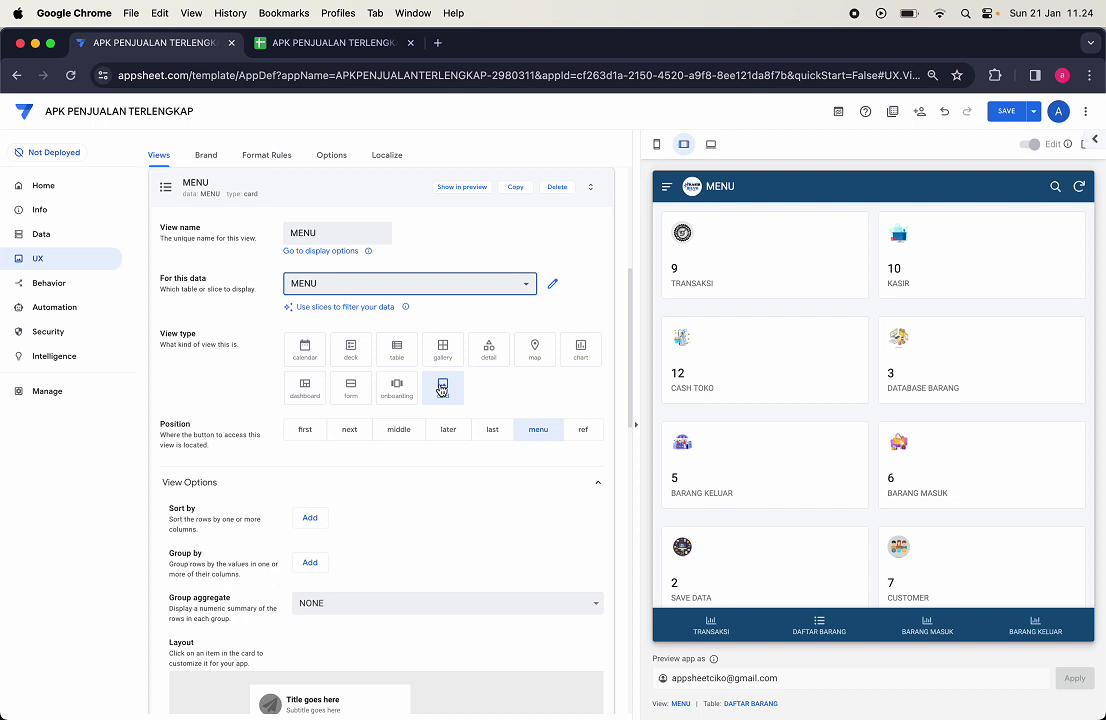
left_click(362, 347)
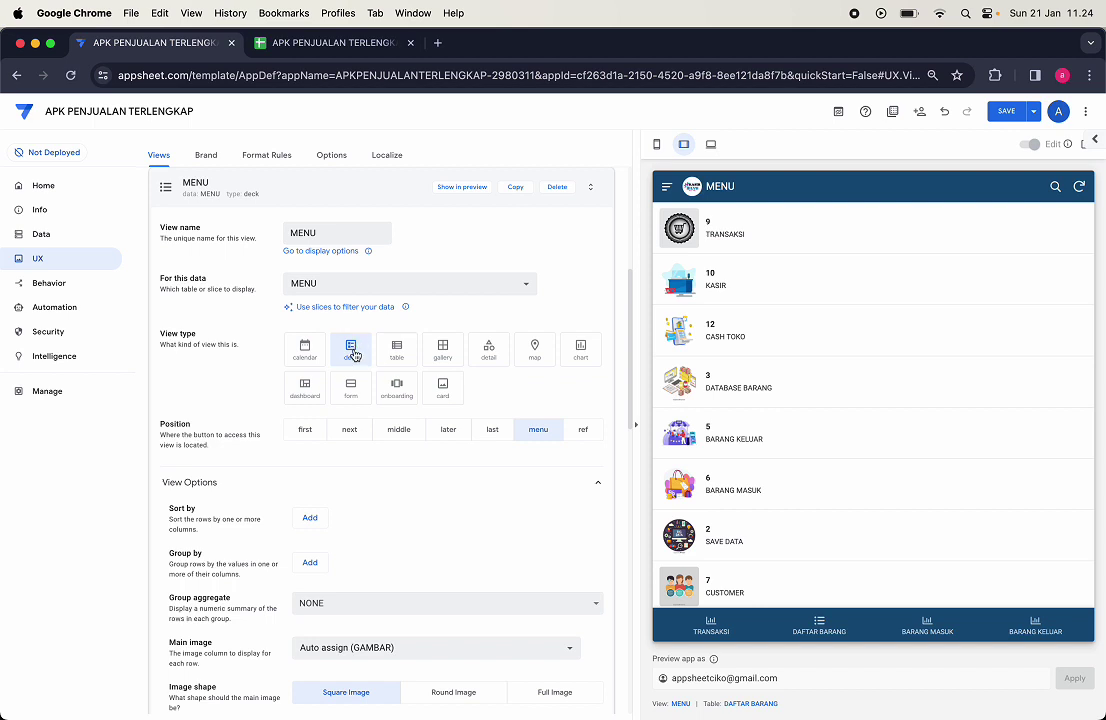
Step: Try sorting the MENU view by _RowNumber in descending order and again in ascending order
scroll(324, 481, "down", 2)
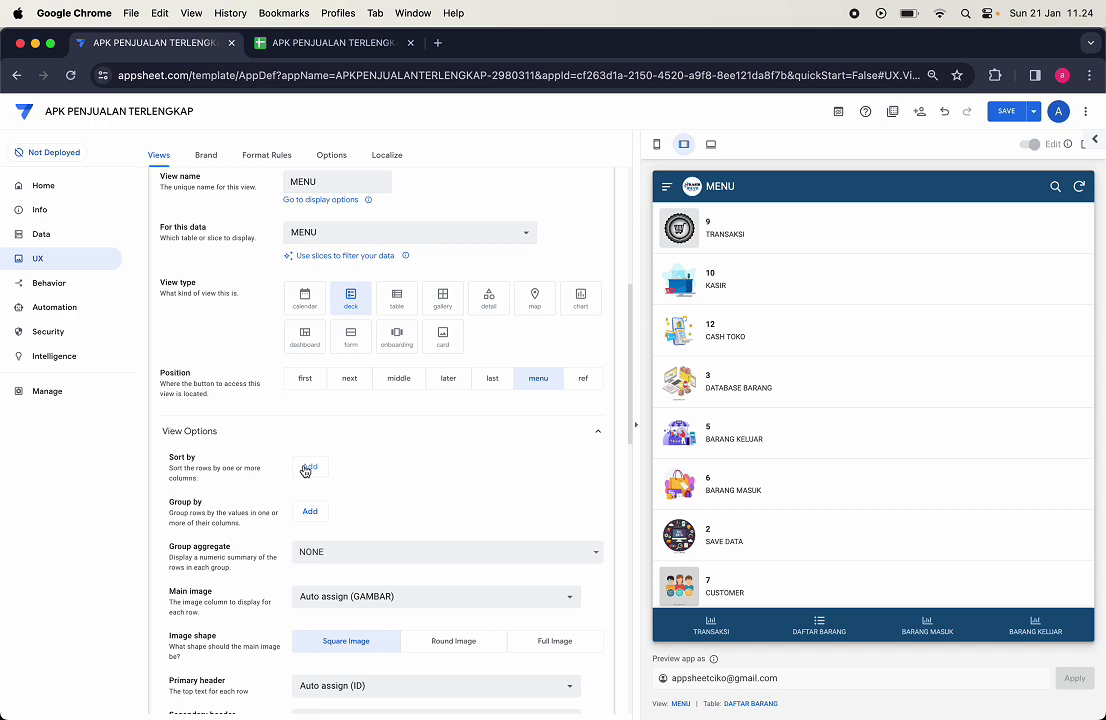
left_click(308, 467)
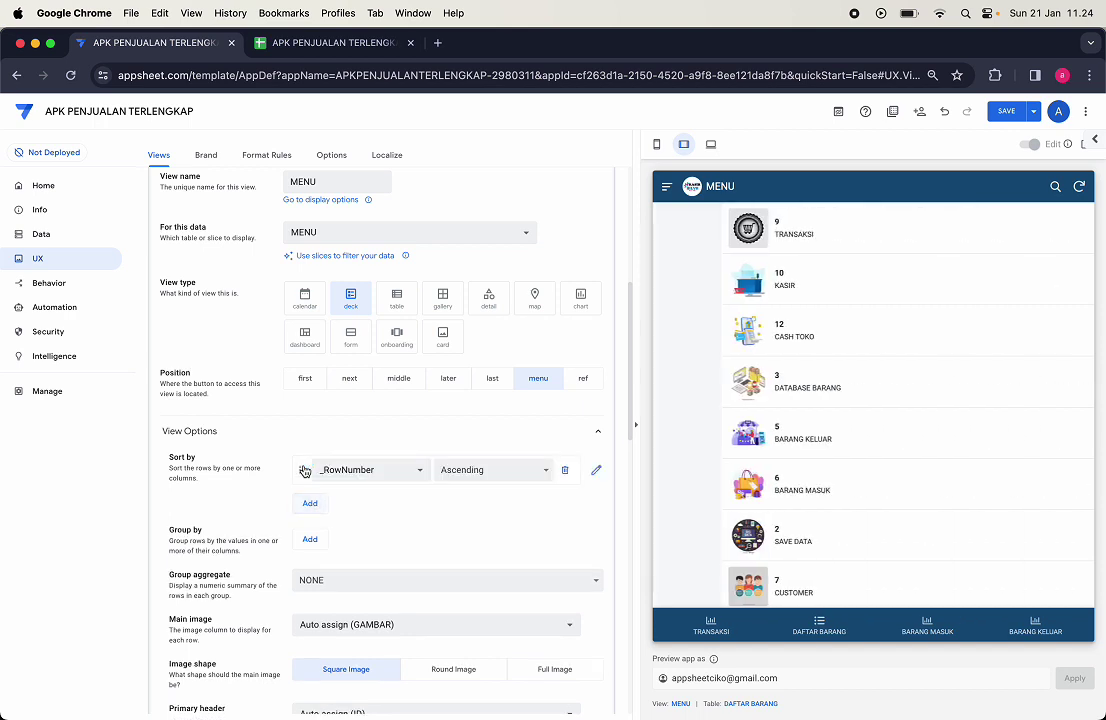
left_click(459, 477)
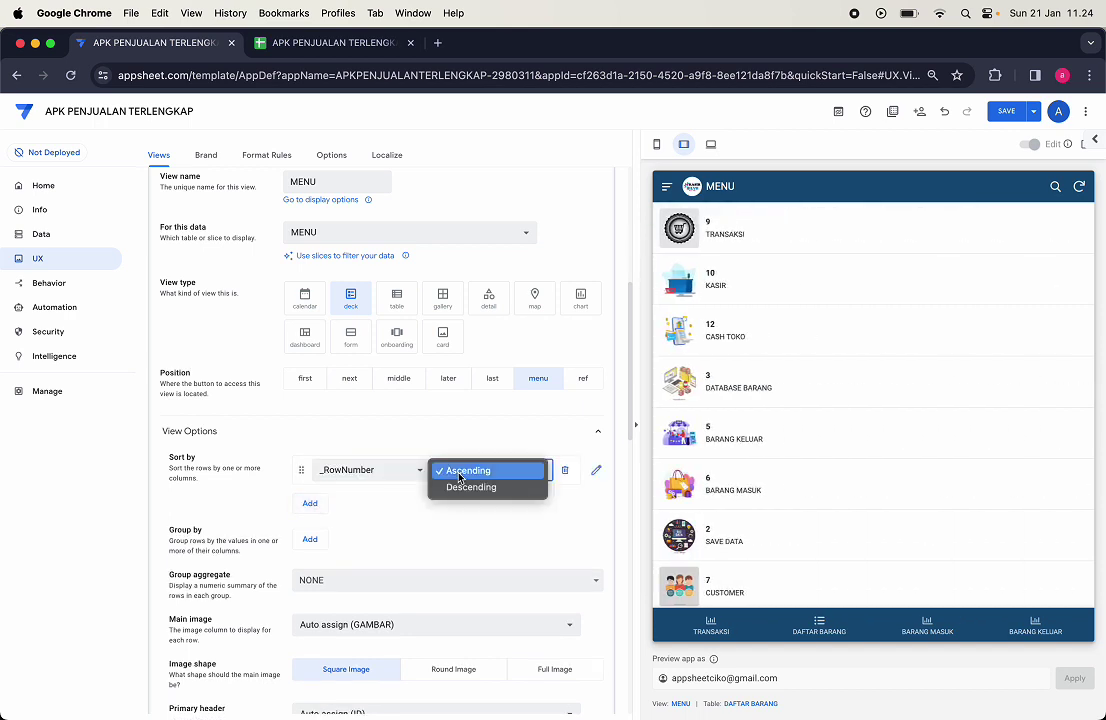
left_click(470, 489)
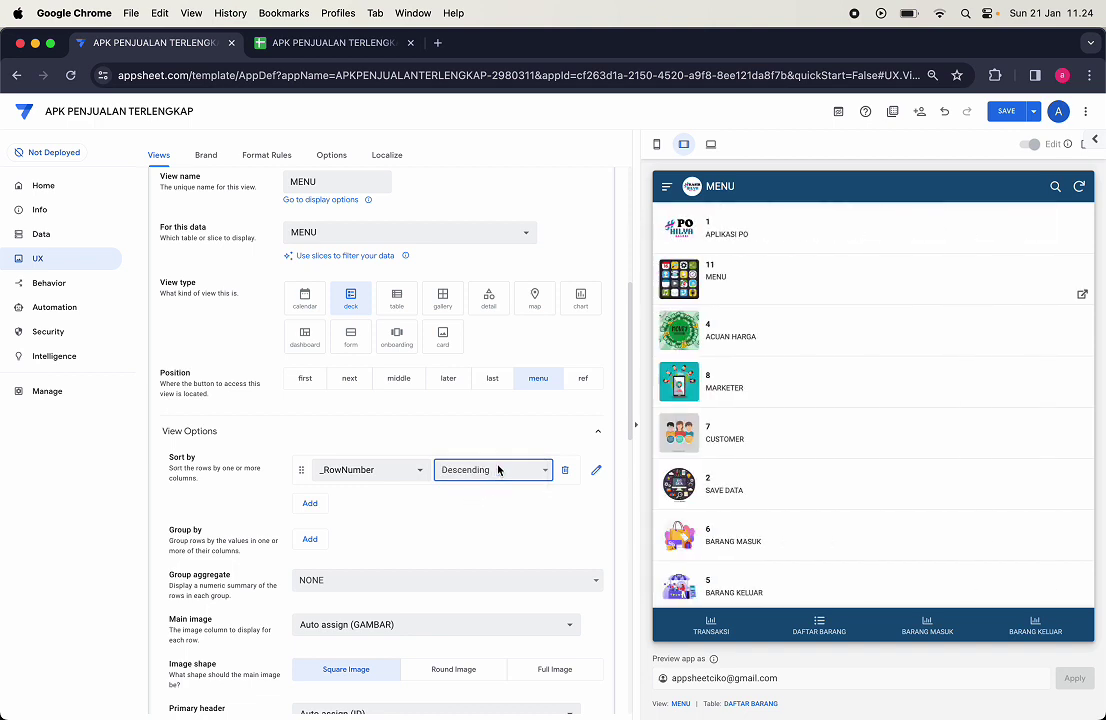
left_click(499, 470)
left_click(490, 458)
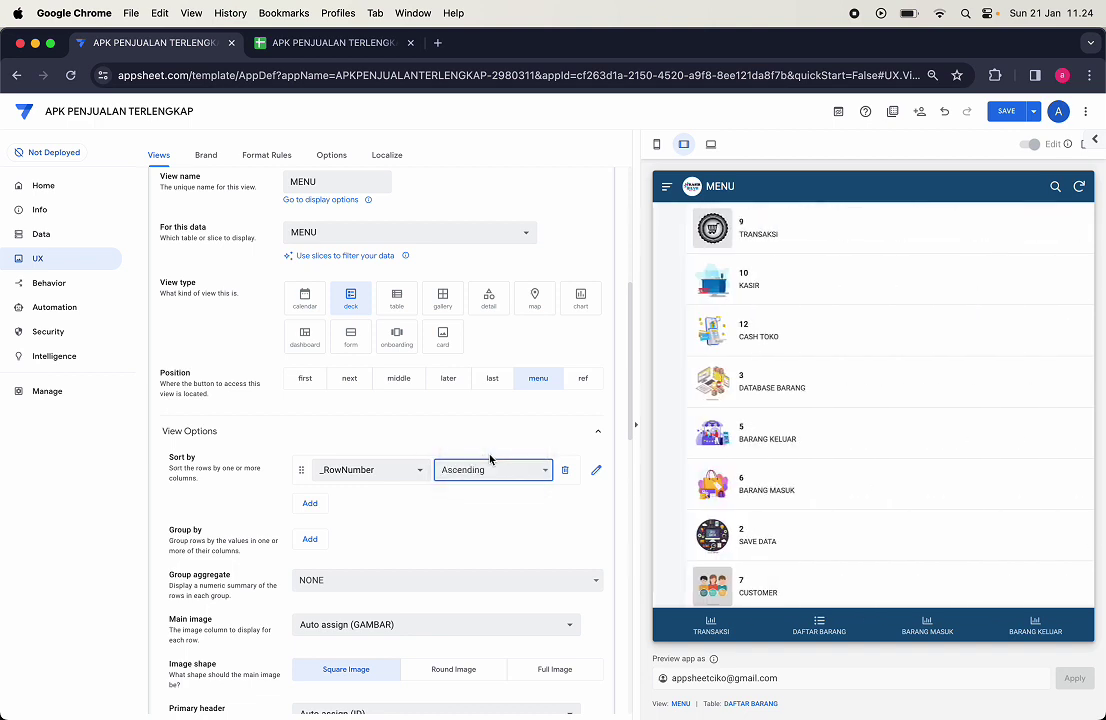
Step: Try sorting the MENU view by ID in ascending order, check the preview list, and remove the sort rule
left_click(400, 472)
left_click(380, 522)
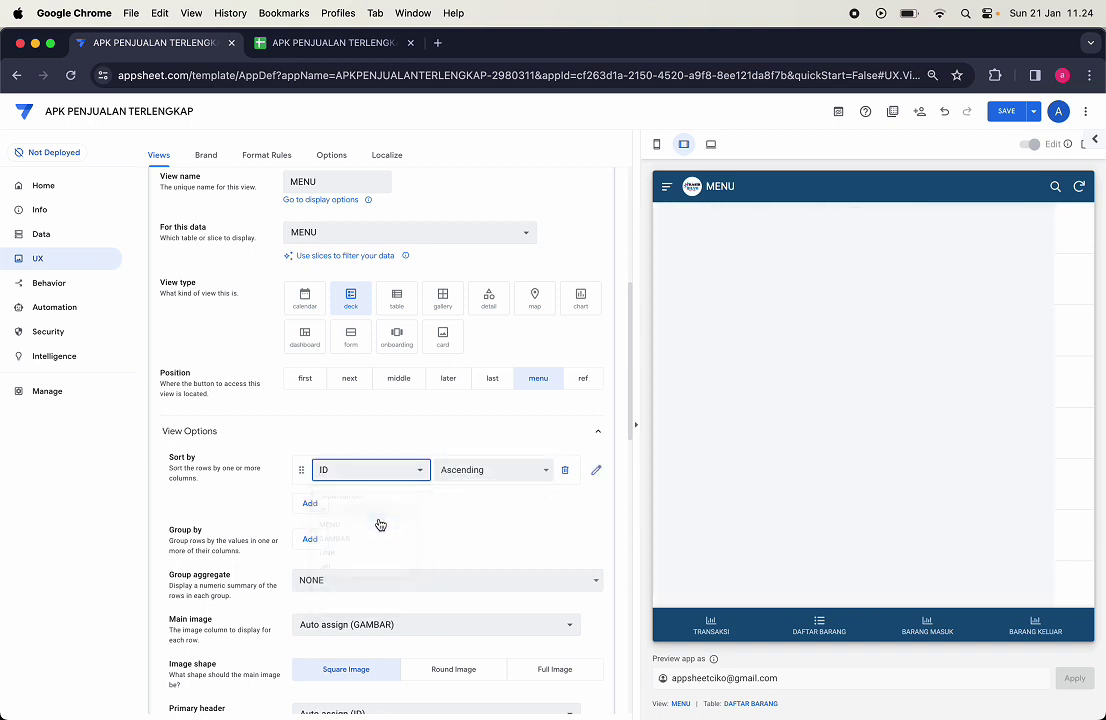
scroll(736, 363, "down", 1)
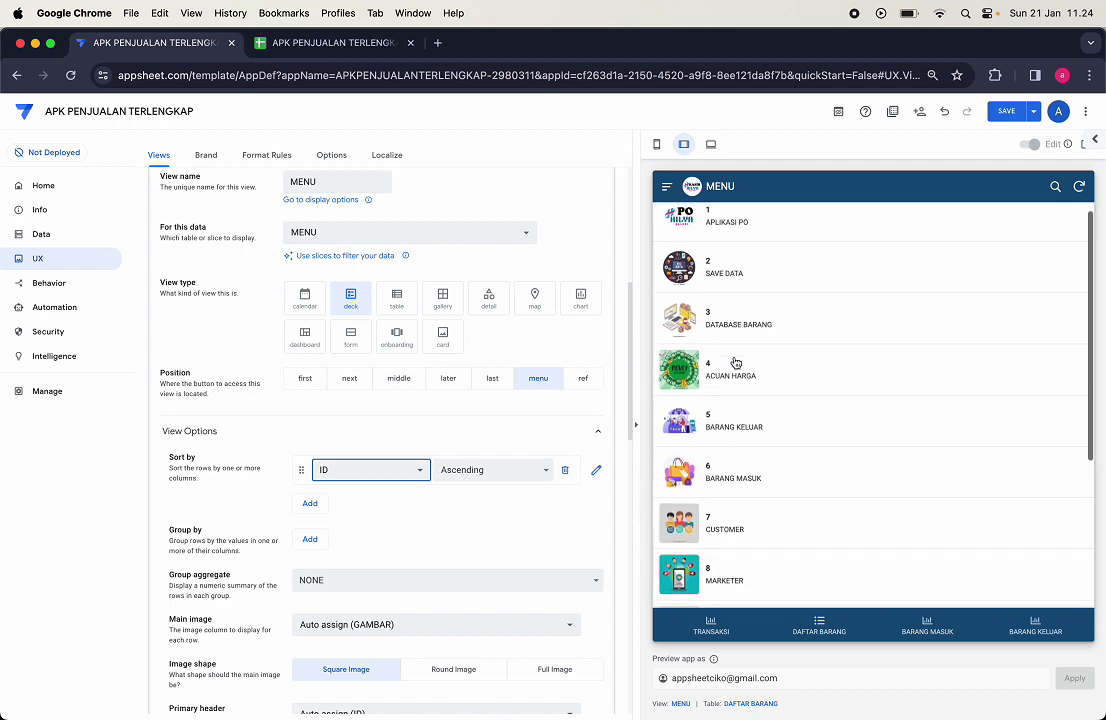
scroll(736, 363, "up", 1)
scroll(736, 363, "down", 5)
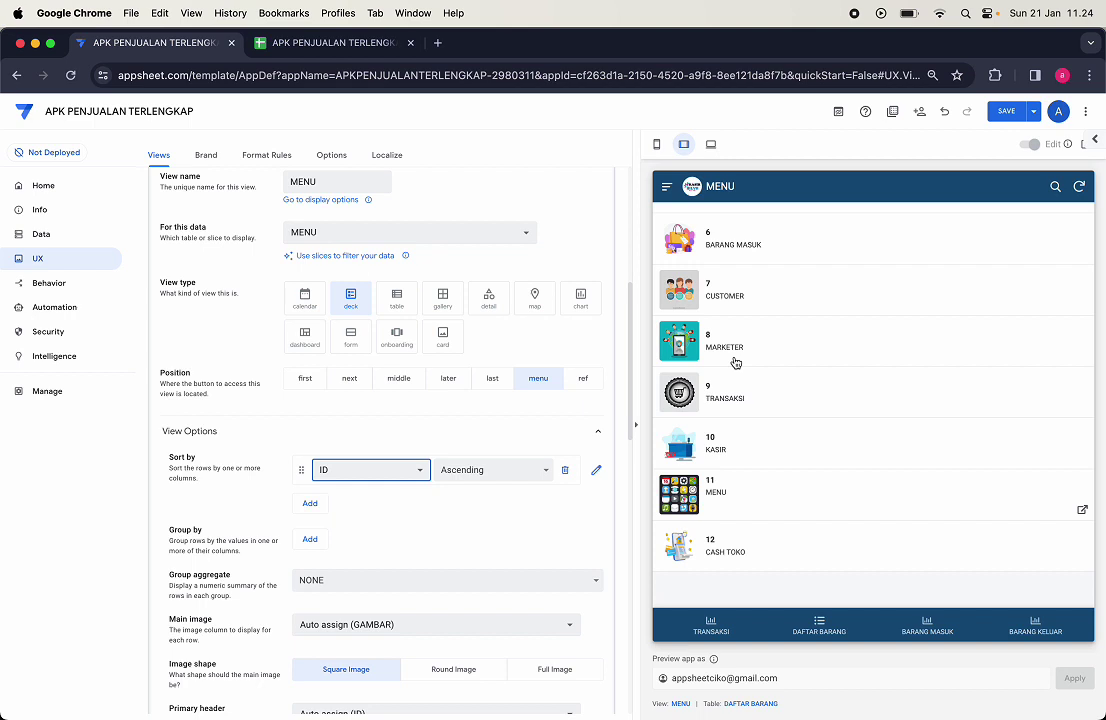
left_click(567, 471)
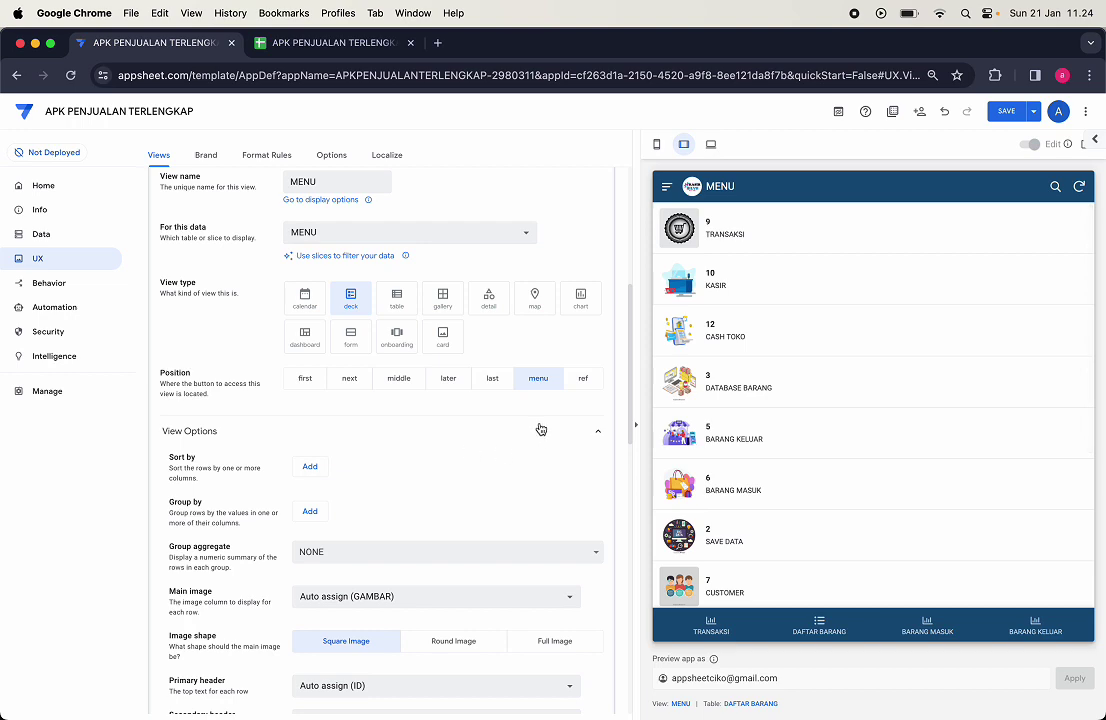
Step: Review the MENU view's main image, image shape, header and action bar options
scroll(457, 489, "down", 5)
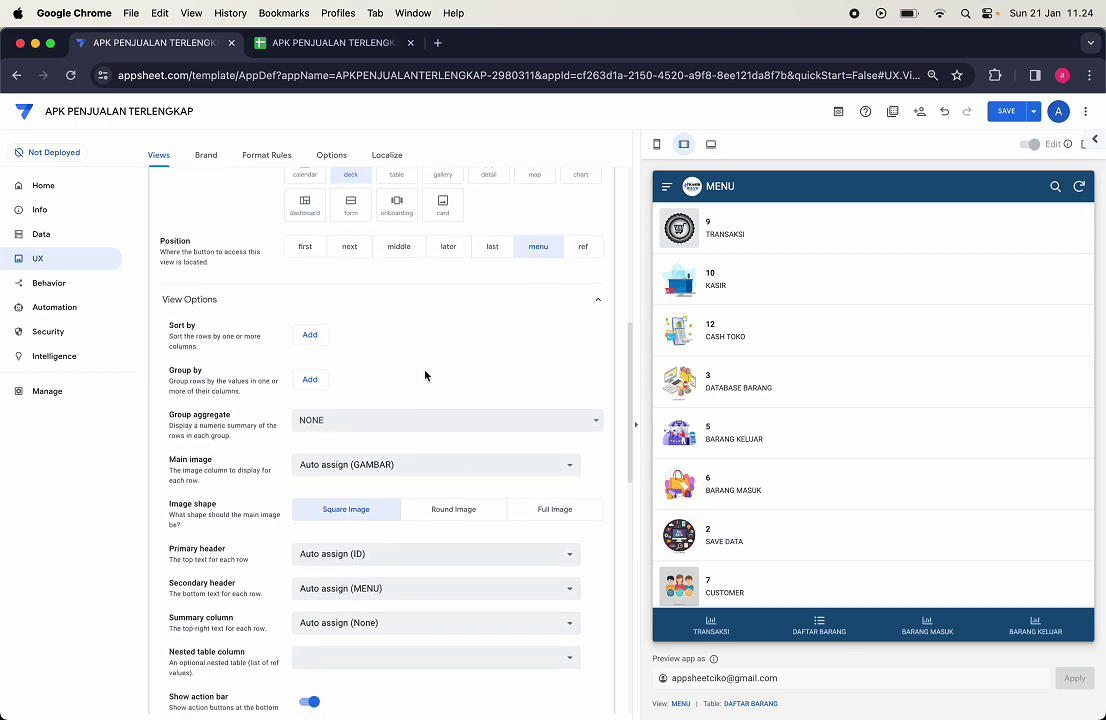
scroll(426, 372, "down", 2)
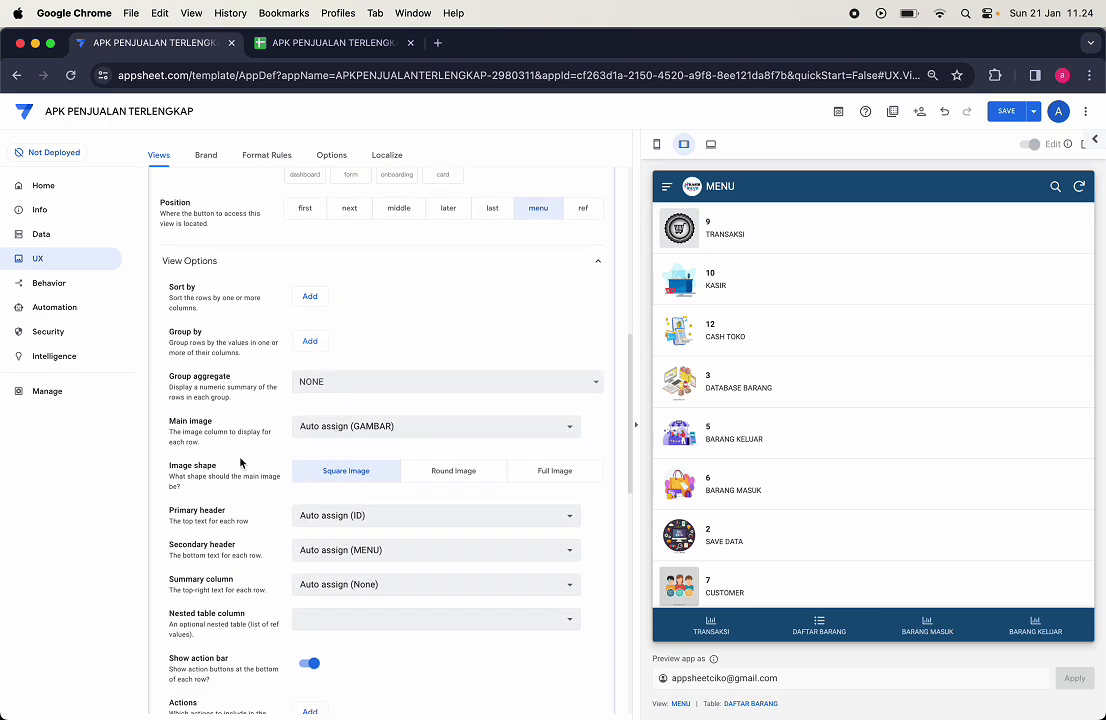
scroll(355, 560, "down", 5)
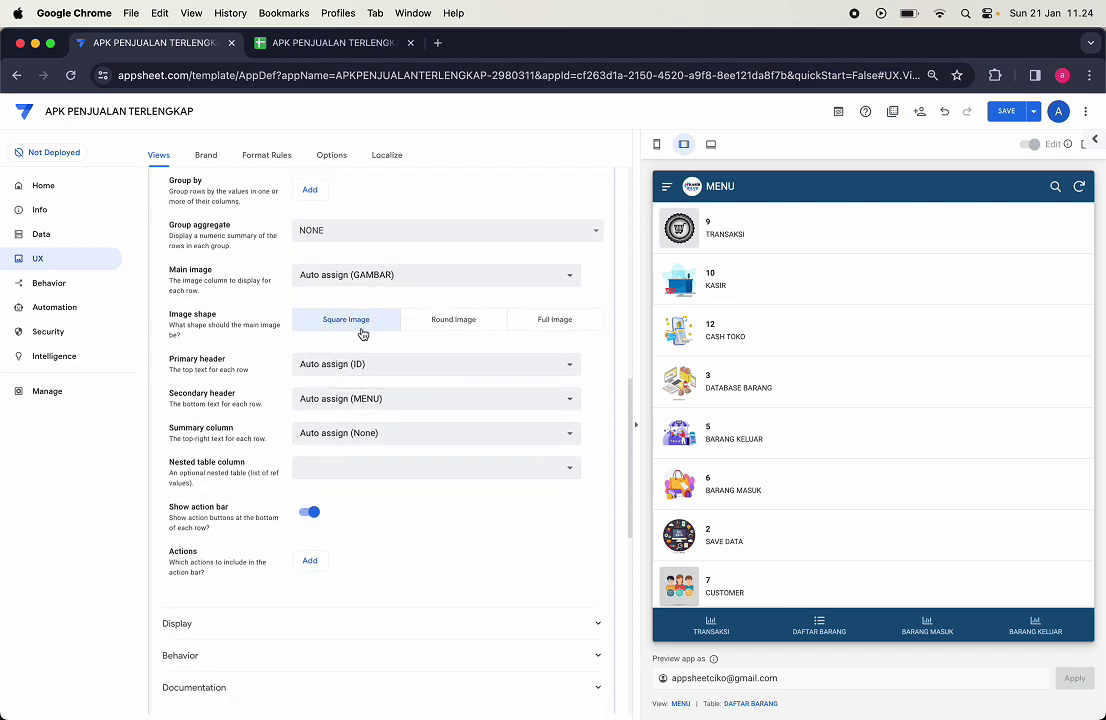
scroll(307, 316, "up", 1)
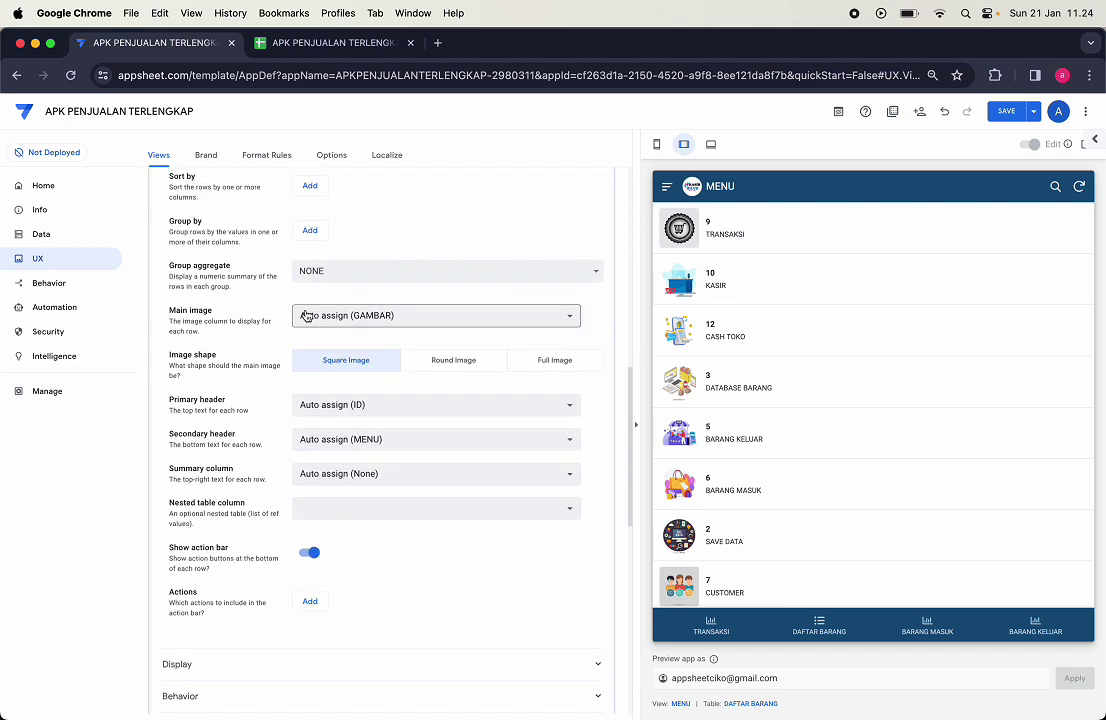
Step: Compare the round and full image shapes for the MENU view and set it to Round Image
scroll(215, 322, "up", 3)
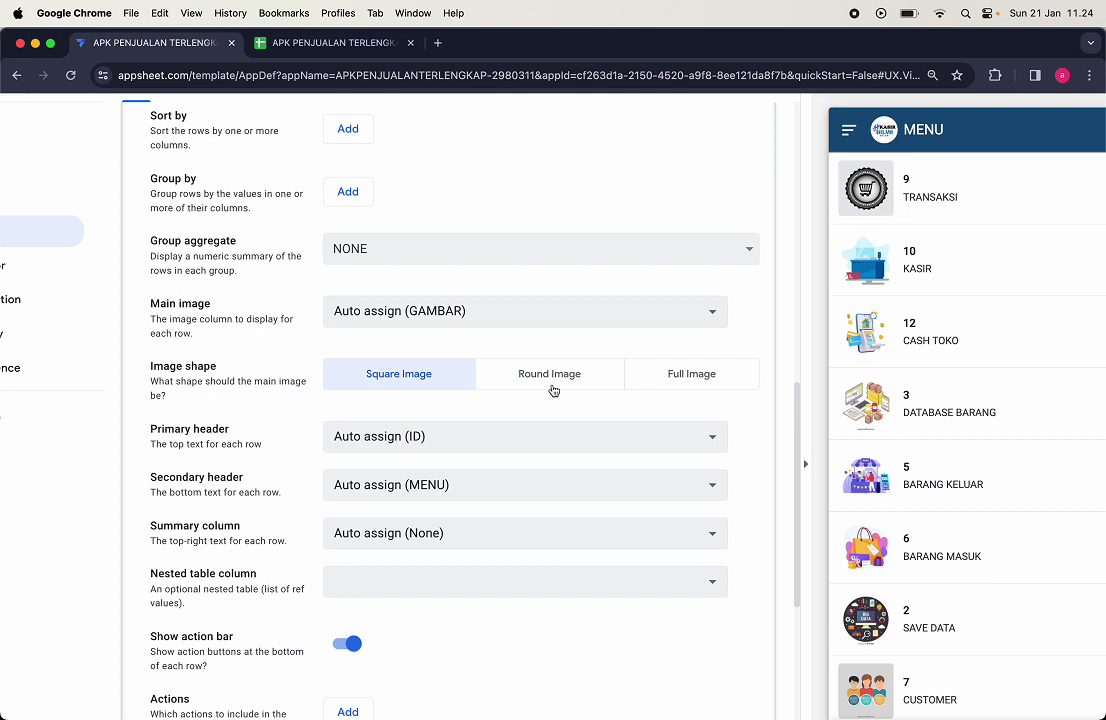
left_click(579, 385)
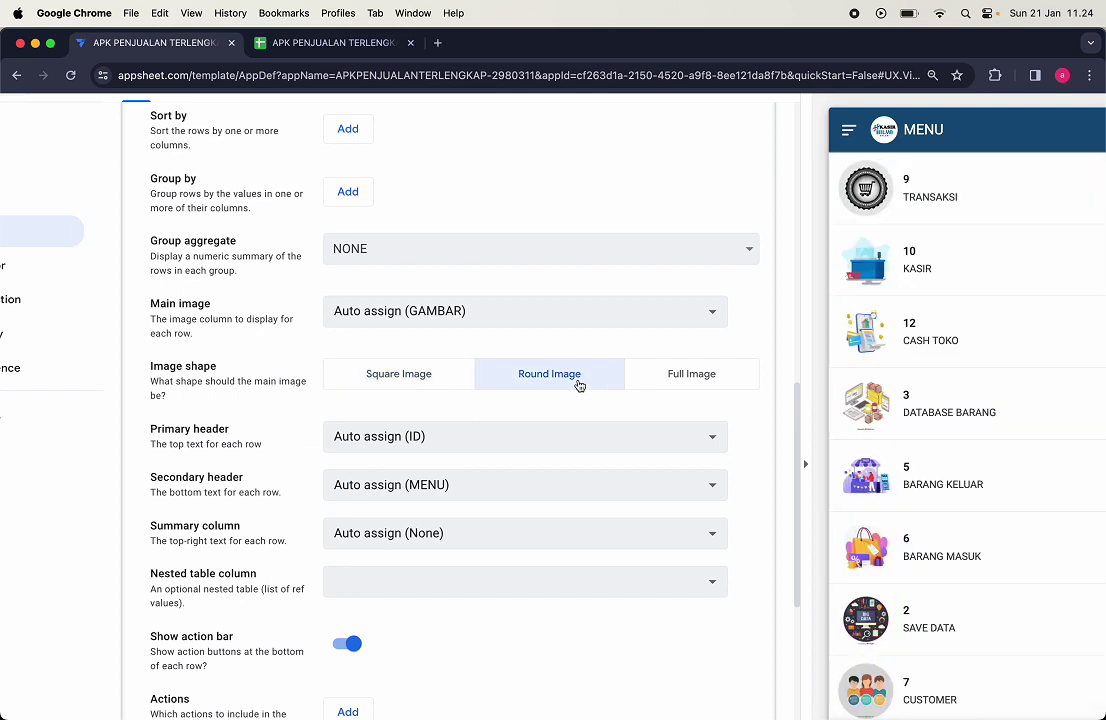
left_click(683, 385)
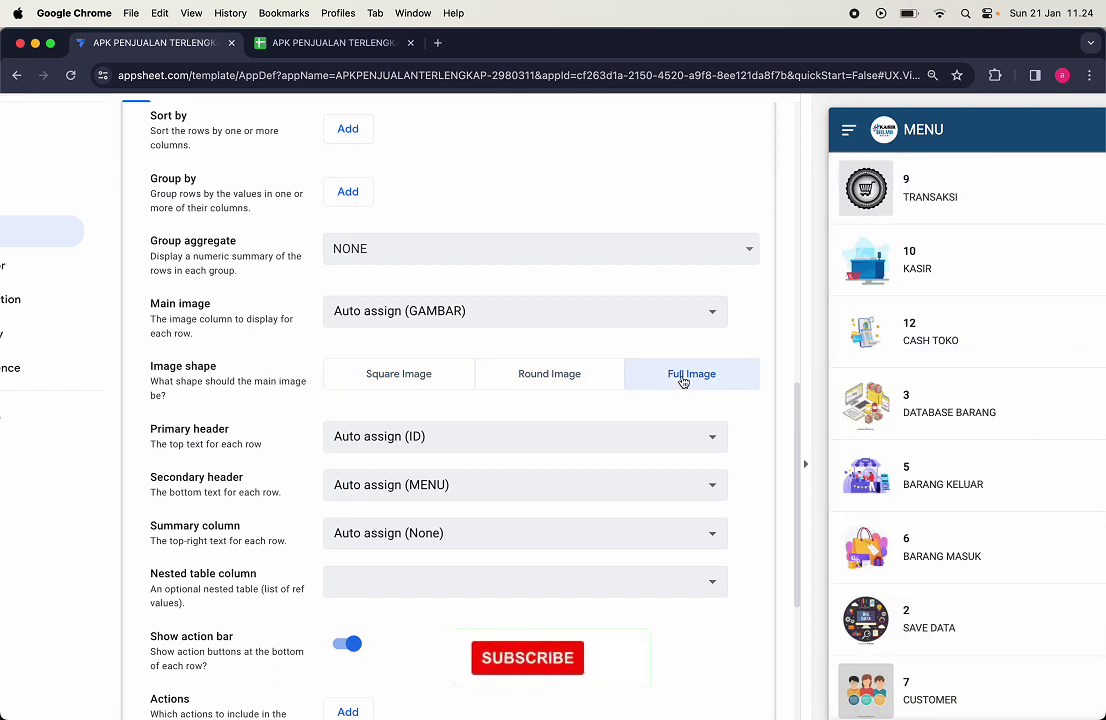
left_click(550, 374)
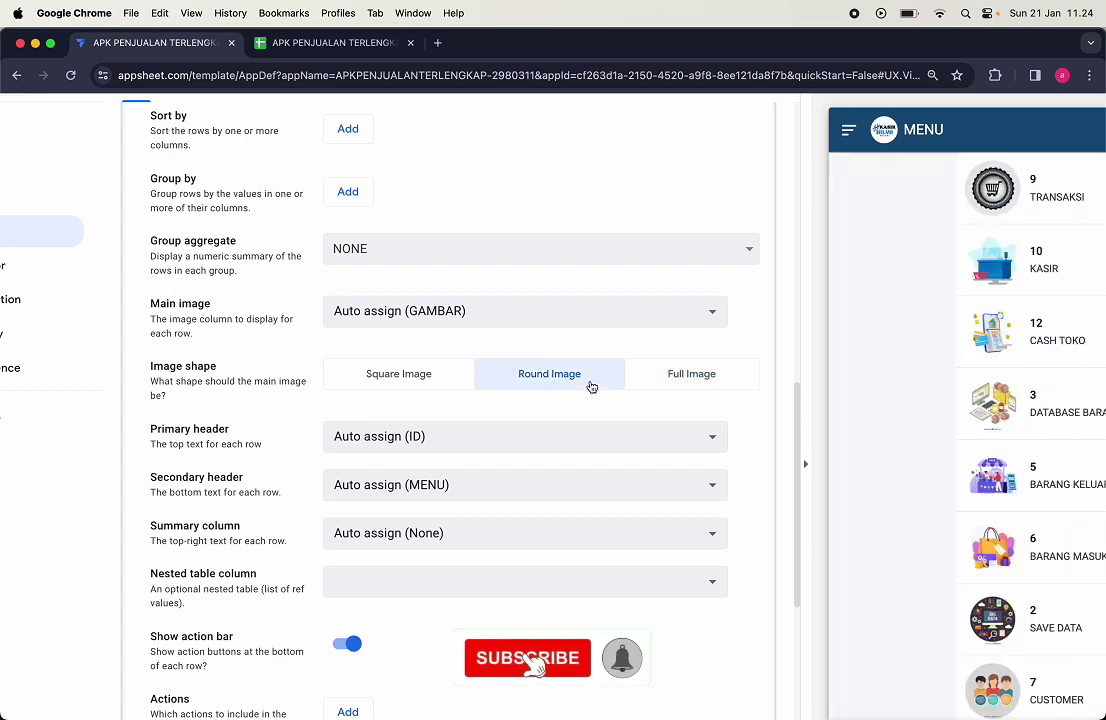
Step: Set the MENU view's primary header to the MENU column and its secondary header to None
scroll(494, 440, "down", 1)
scroll(494, 440, "down", 1)
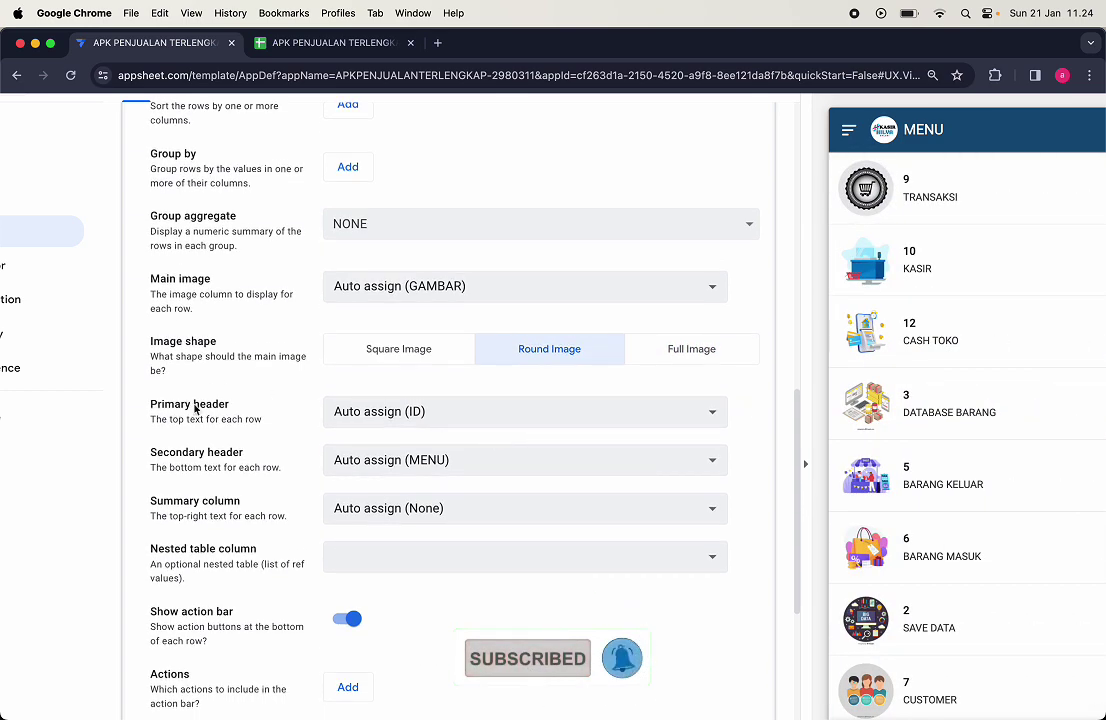
left_click(400, 420)
scroll(384, 568, "down", 8)
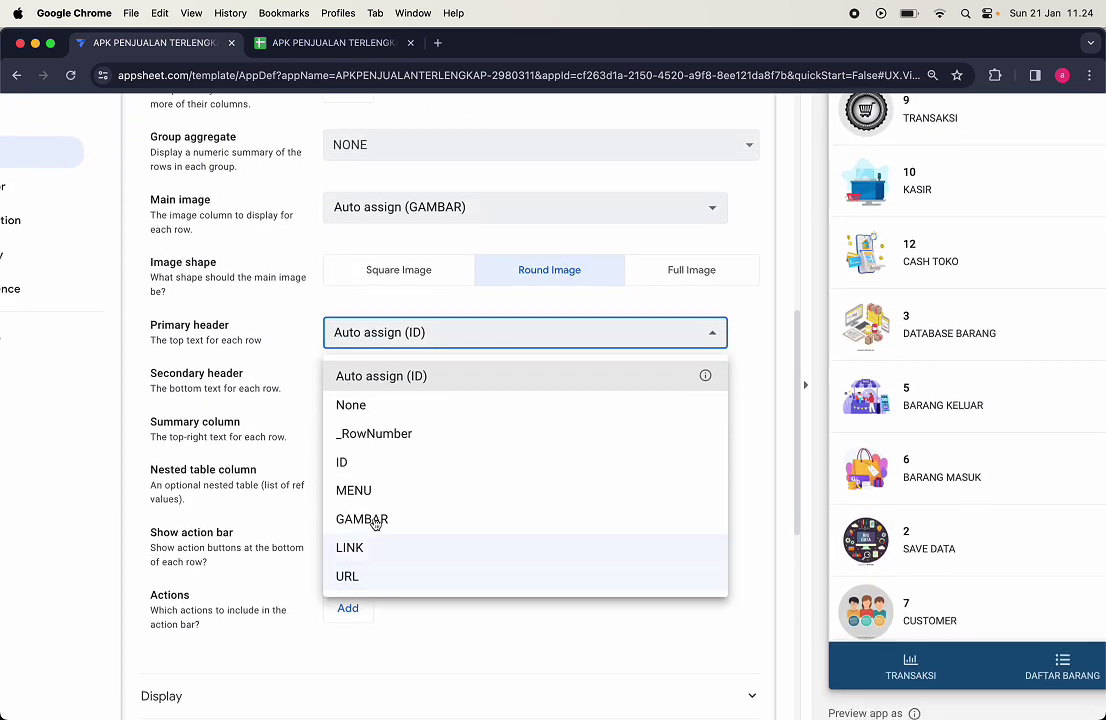
left_click(377, 503)
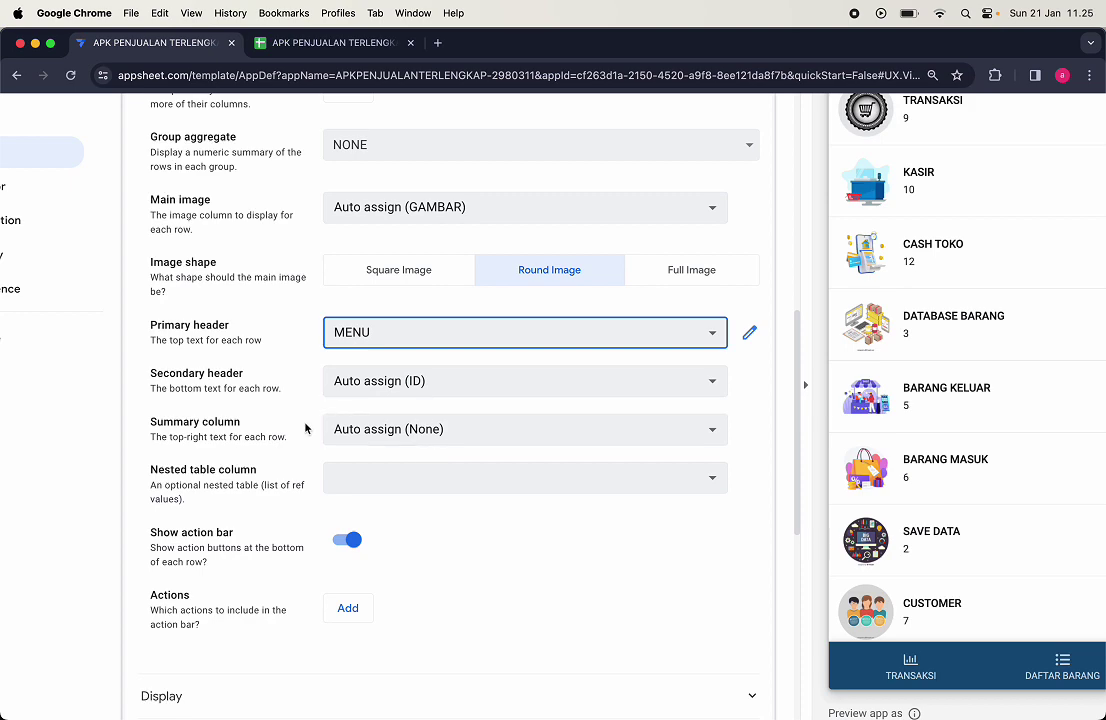
left_click(388, 381)
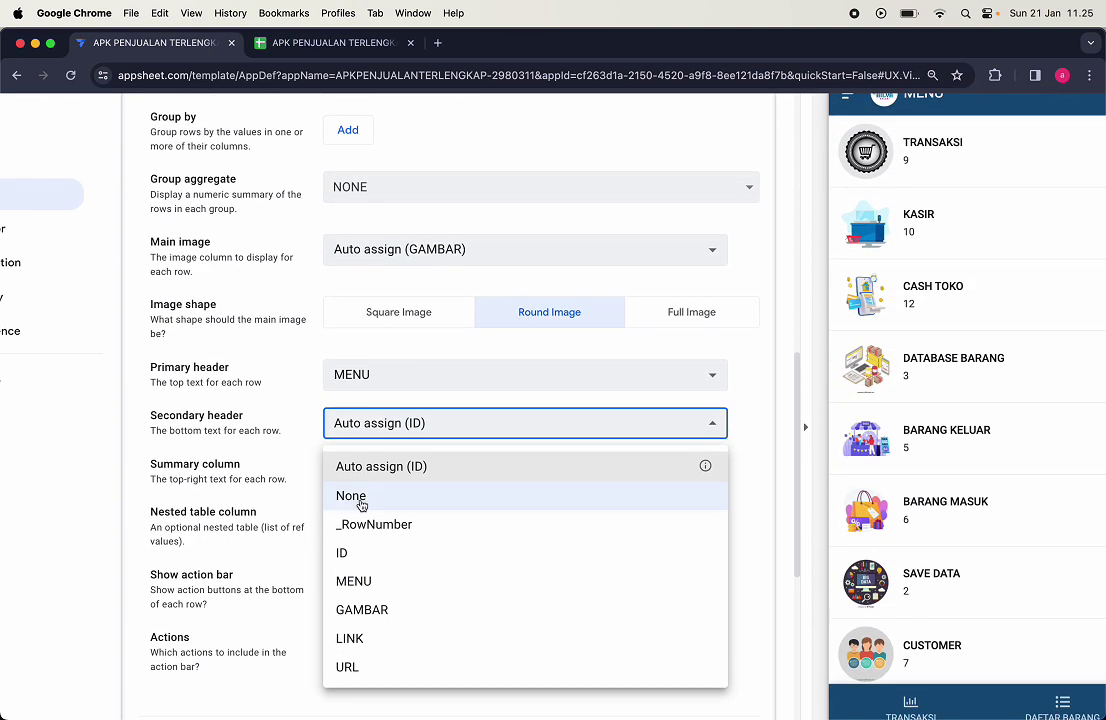
left_click(373, 505)
Step: Examine the menu list in the app preview, including the TRANSAKSI item's details and the BARANG KELUAR view
scroll(440, 503, "right", 5)
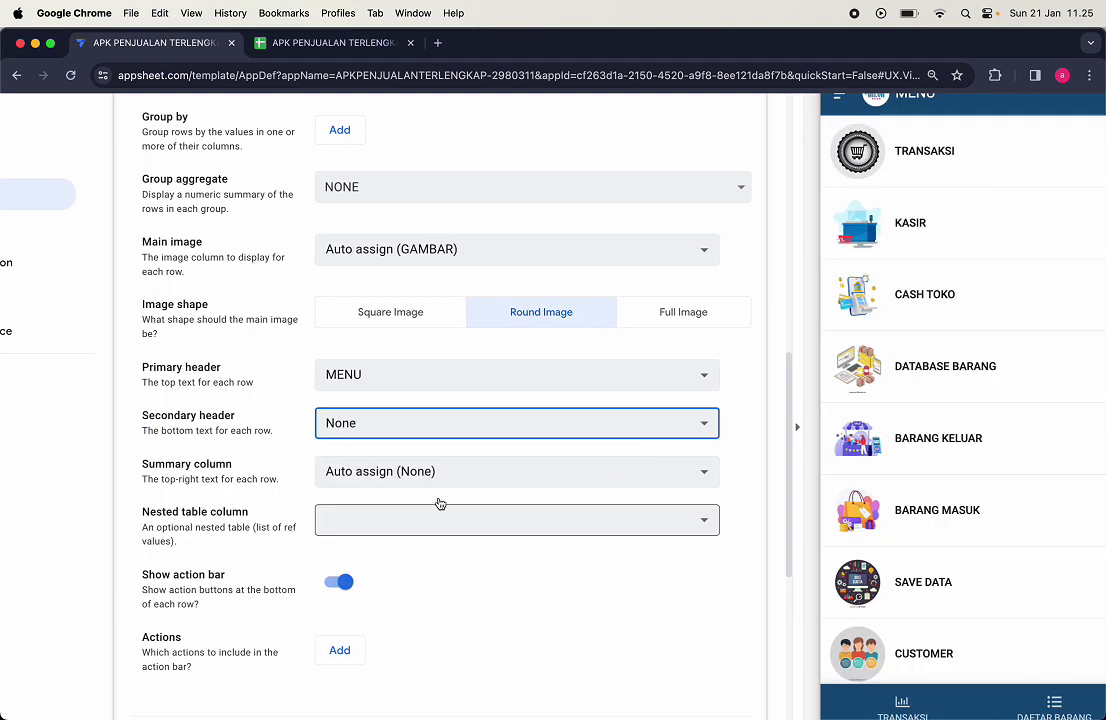
scroll(440, 503, "right", 1)
scroll(564, 395, "up", 2)
scroll(564, 395, "down", 3)
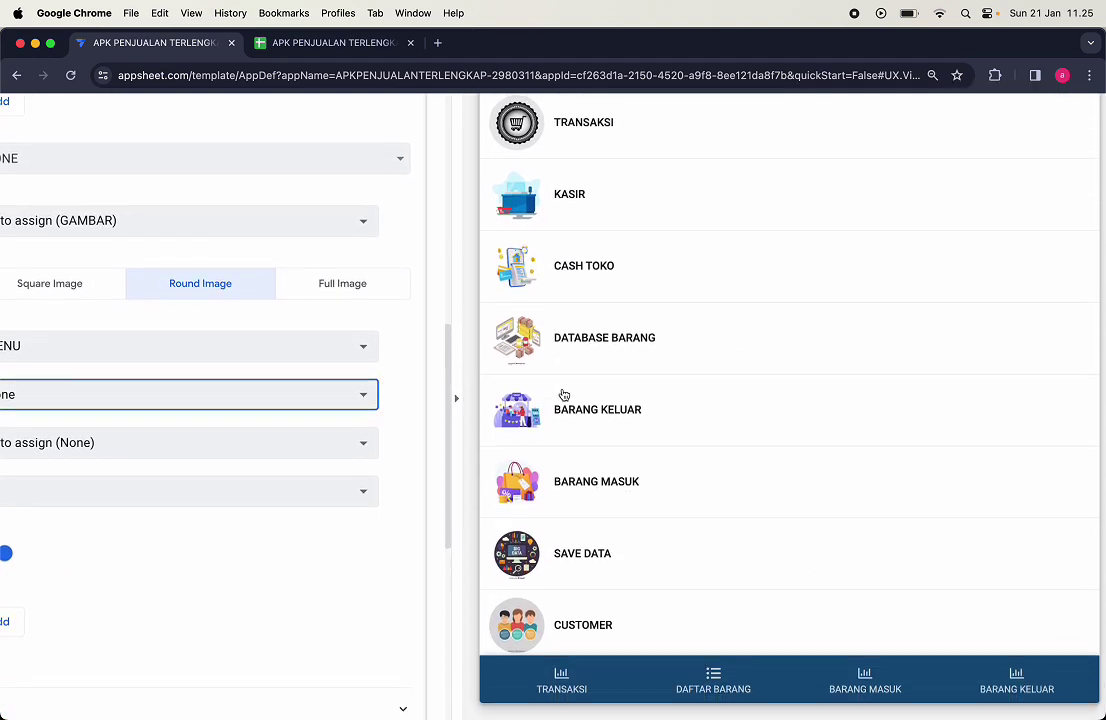
scroll(566, 330, "up", 1)
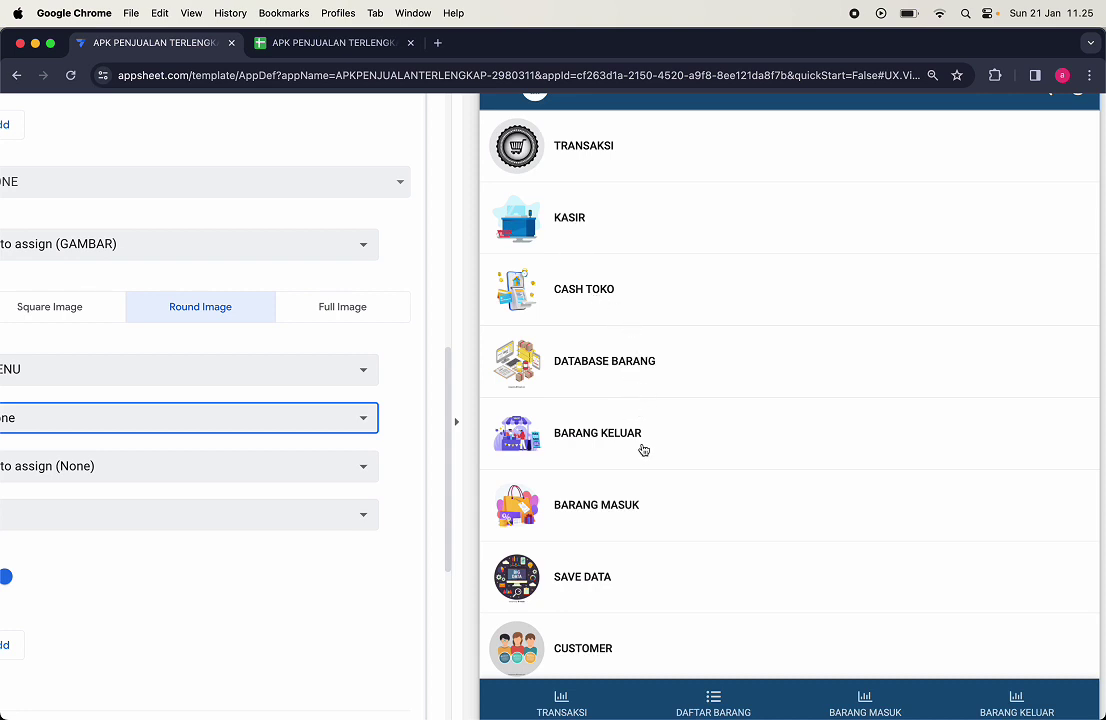
scroll(625, 500, "up", 3)
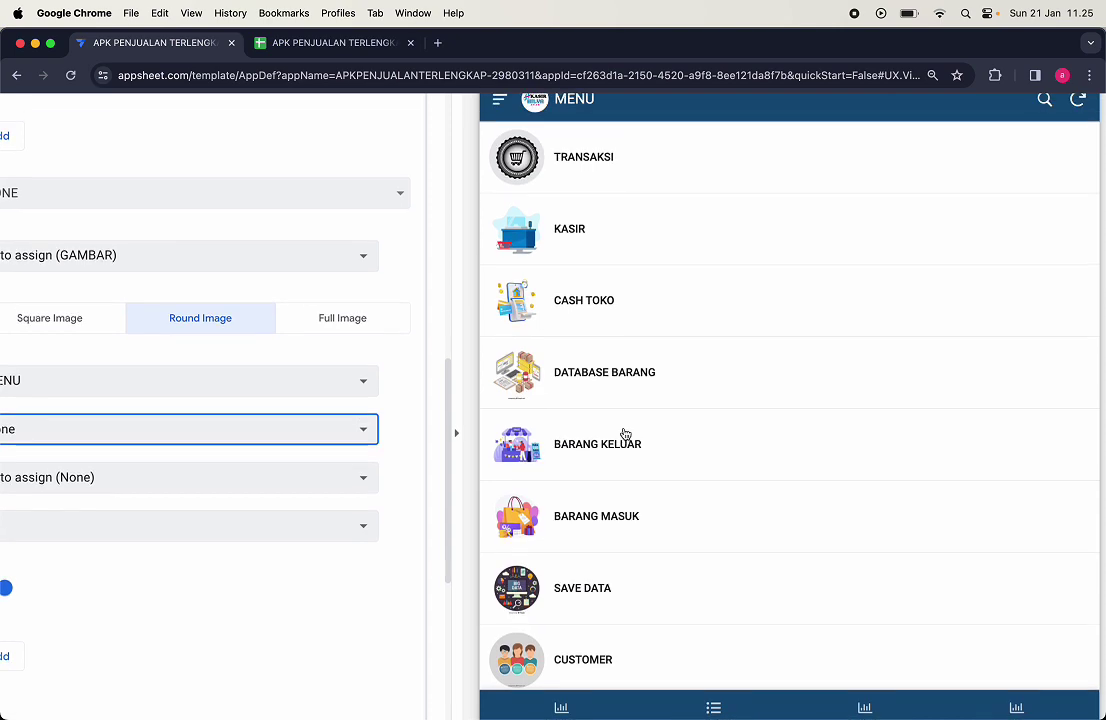
left_click(637, 275)
scroll(650, 440, "down", 5)
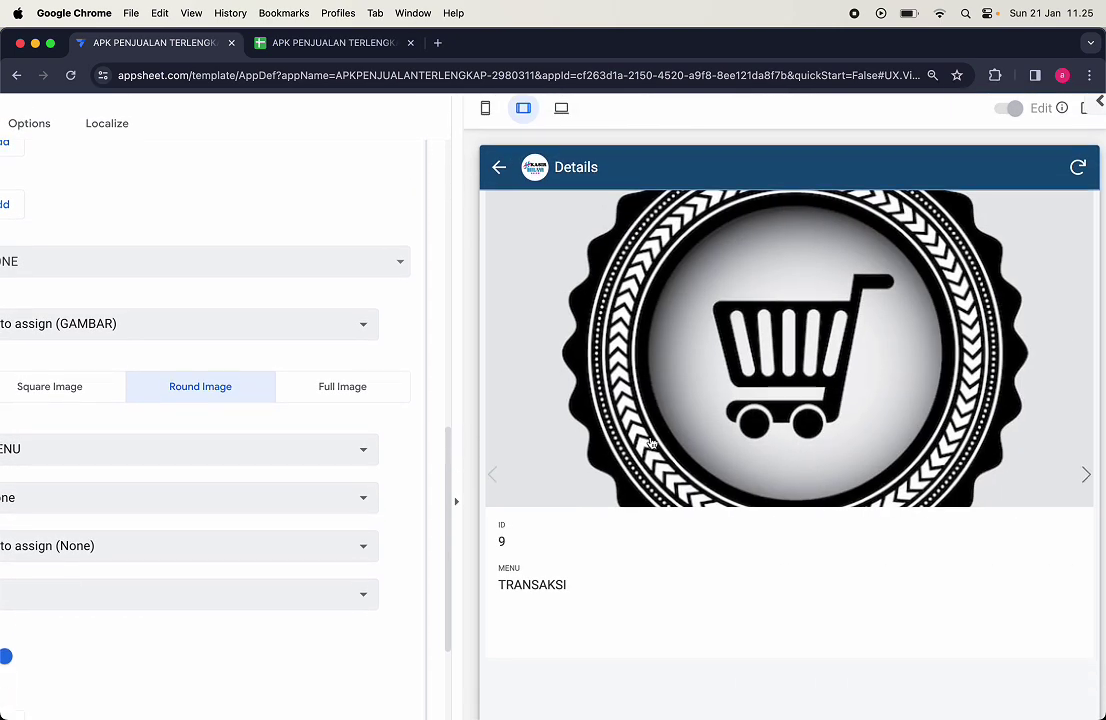
scroll(651, 443, "up", 5)
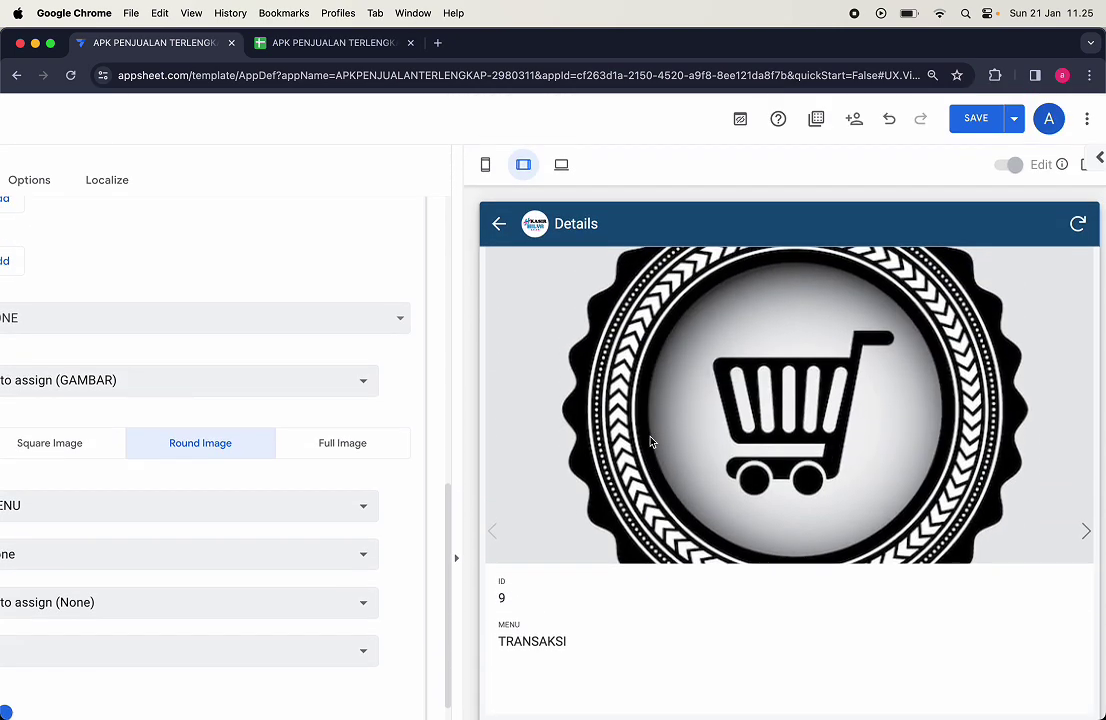
left_click(500, 225)
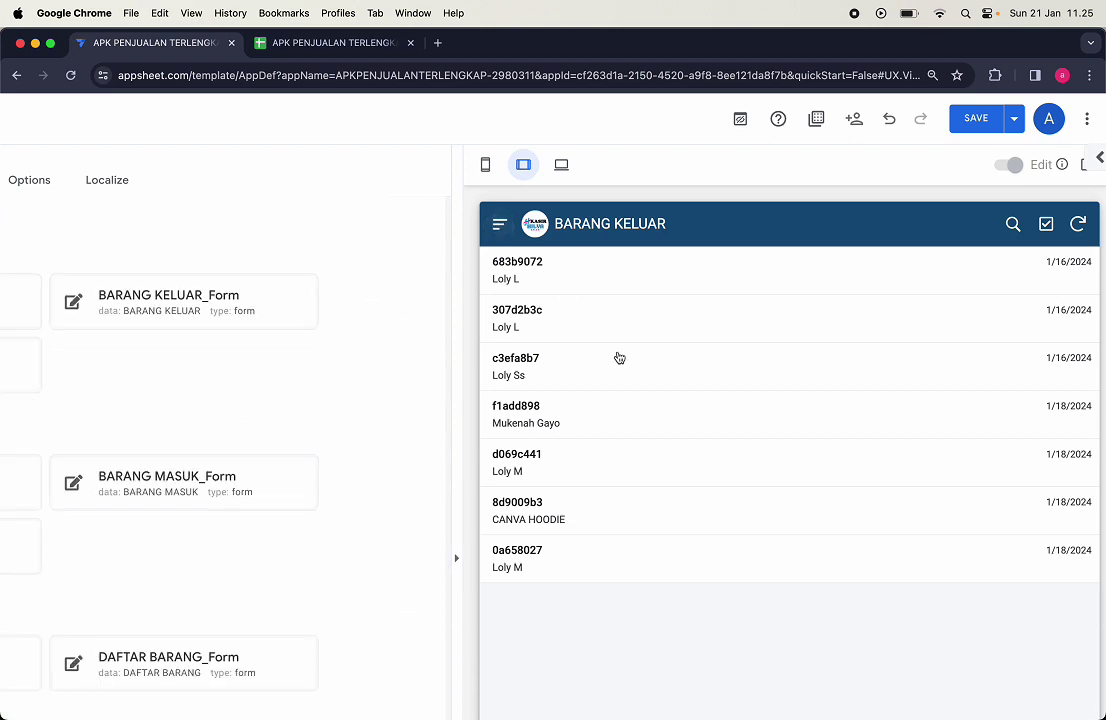
scroll(618, 358, "down", 3)
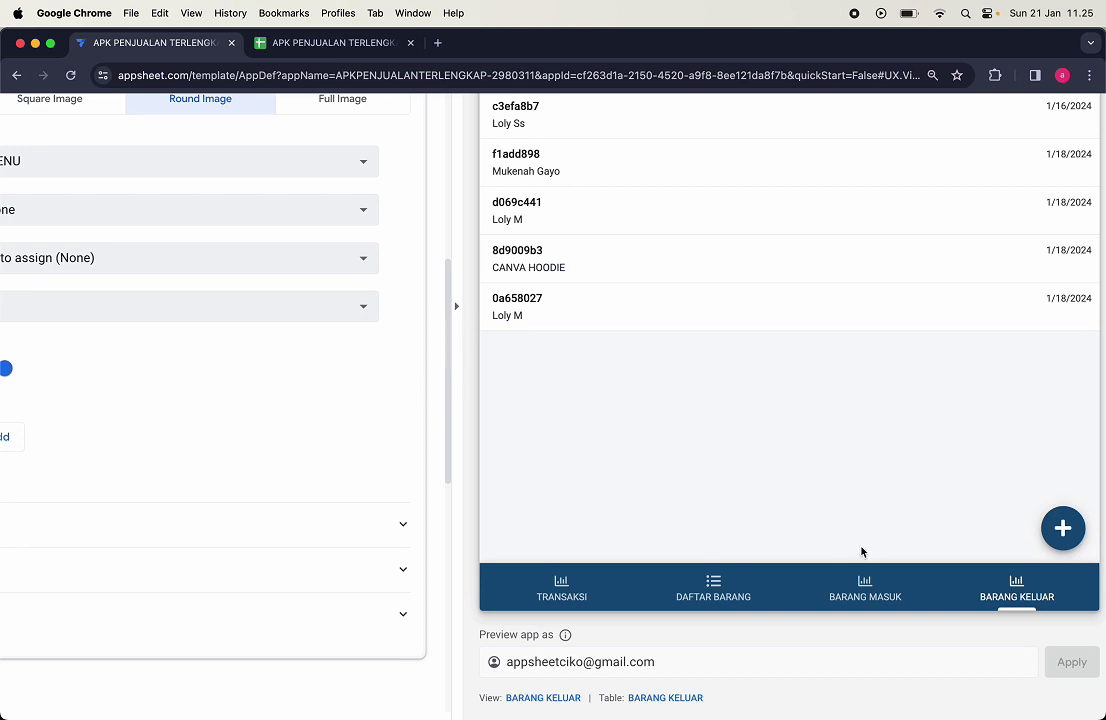
Step: Set the MENU view's position to first so it opens from the app's bottom bar
scroll(281, 528, "up", 10)
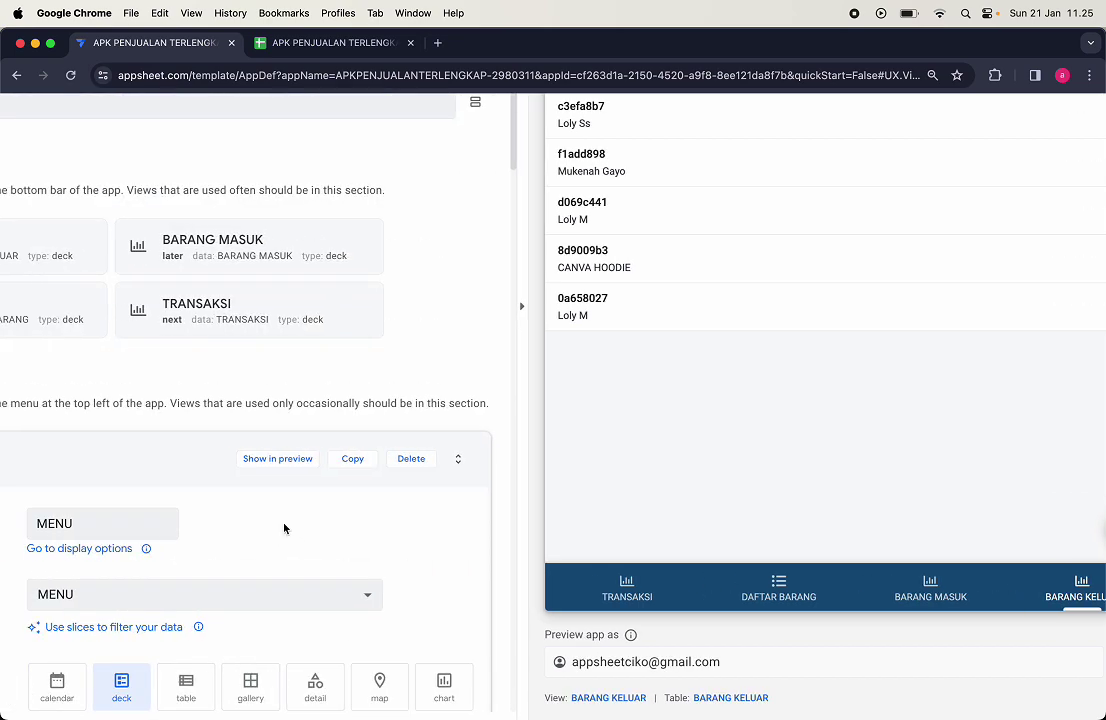
scroll(284, 528, "down", 5)
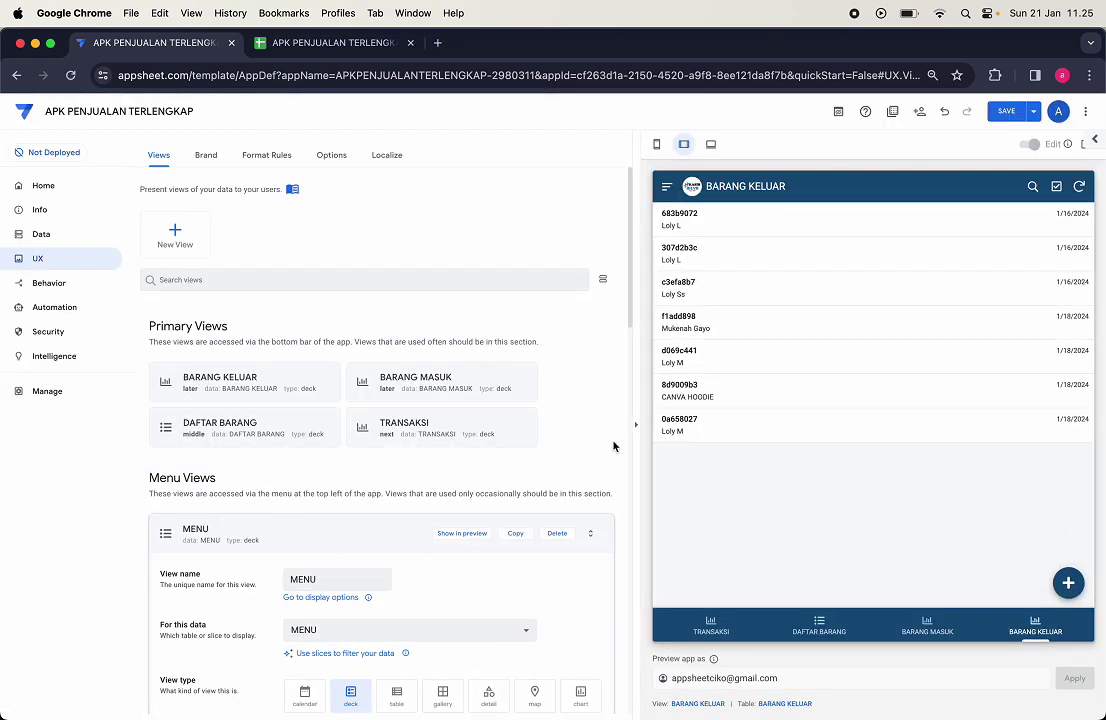
scroll(324, 533, "down", 5)
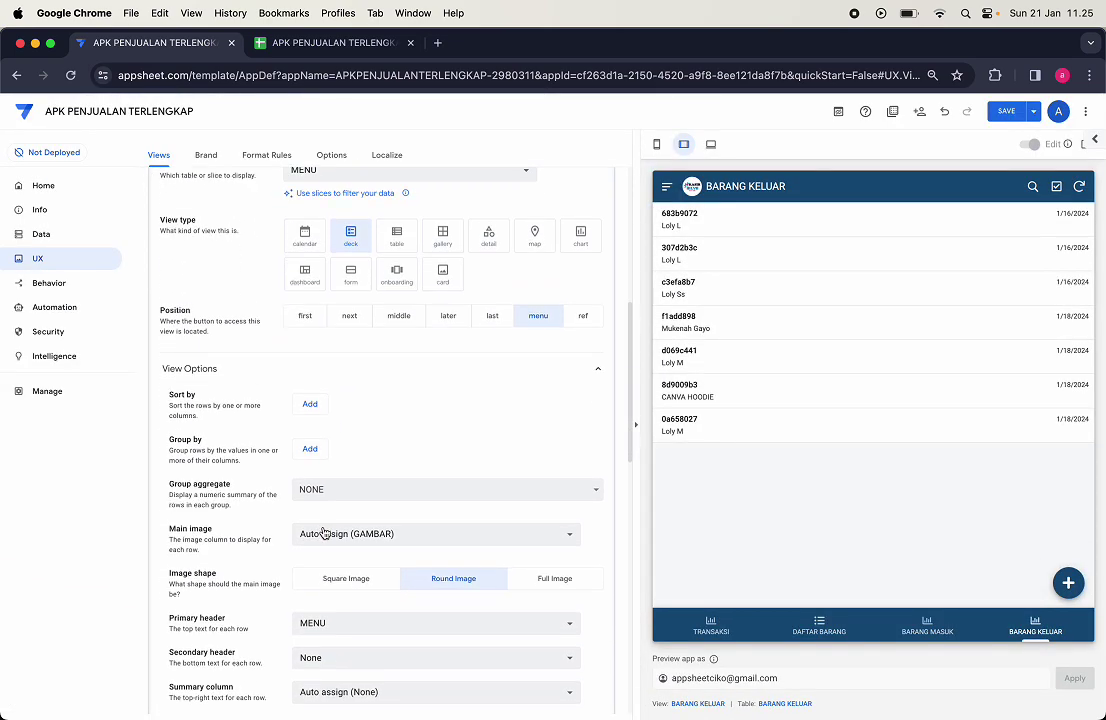
left_click(305, 316)
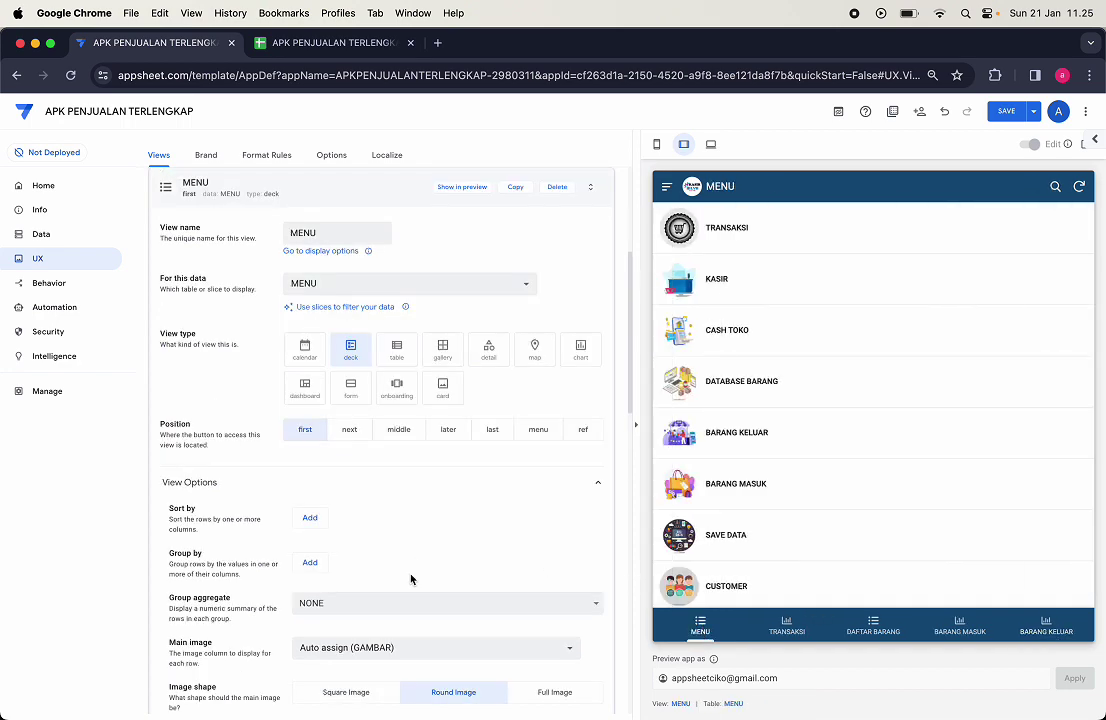
Step: Expand the MENU view's Display settings and turn off its action bar
scroll(410, 578, "down", 8)
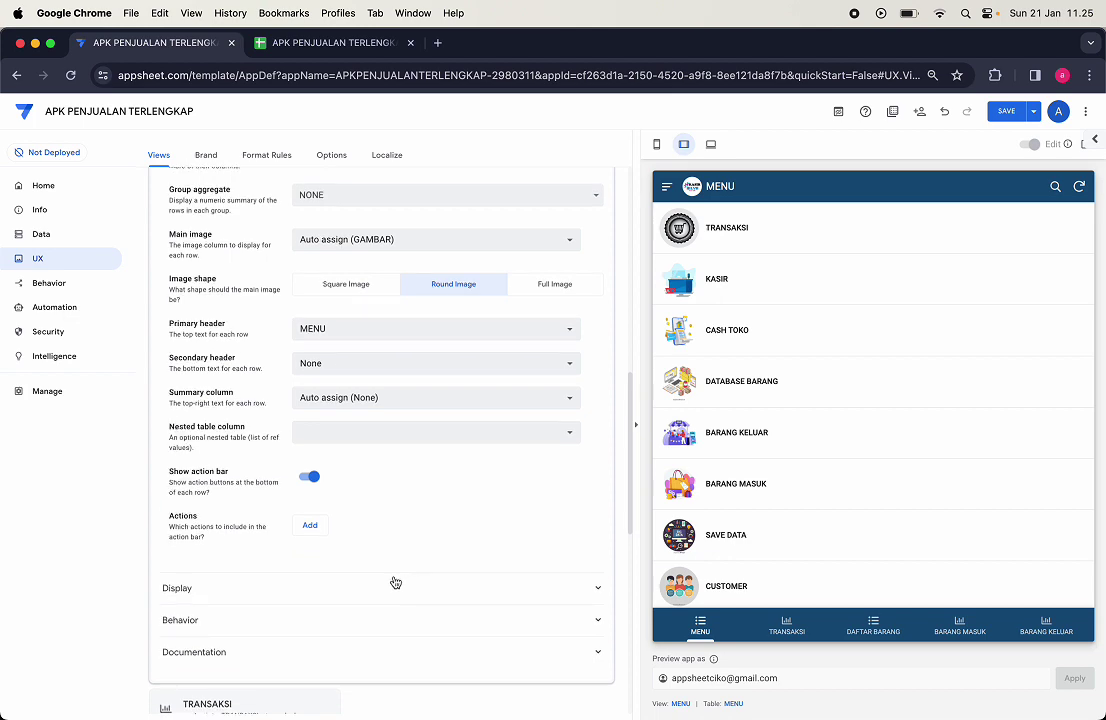
left_click(395, 584)
scroll(397, 586, "up", 3)
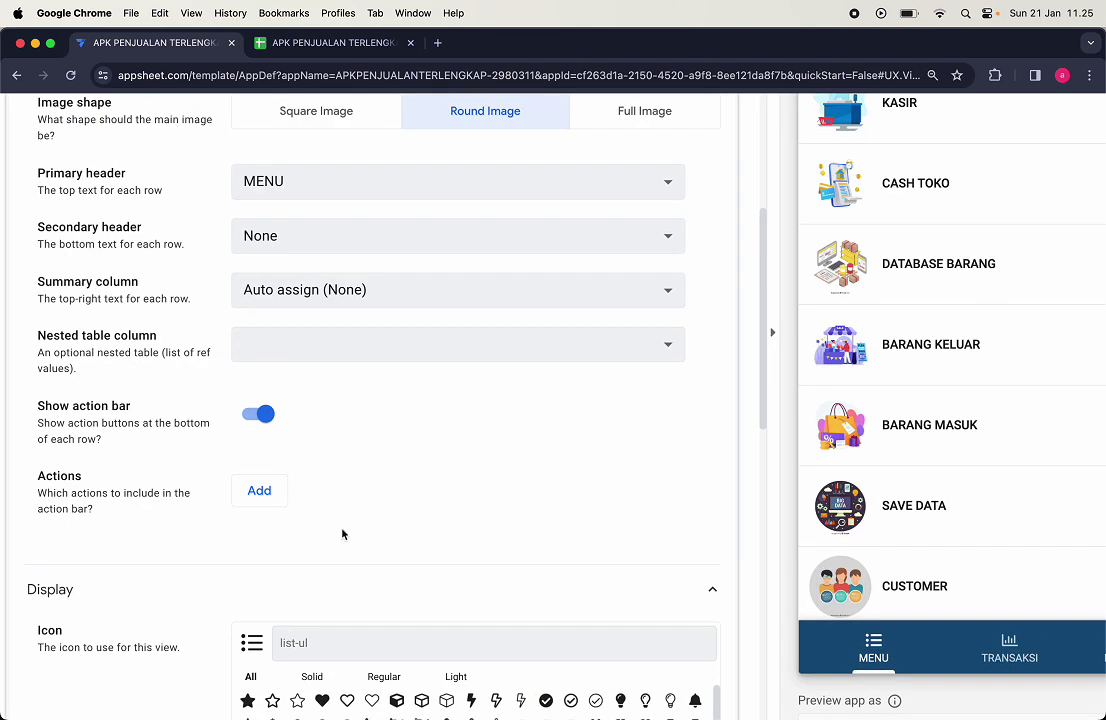
left_click(258, 413)
scroll(347, 501, "down", 1)
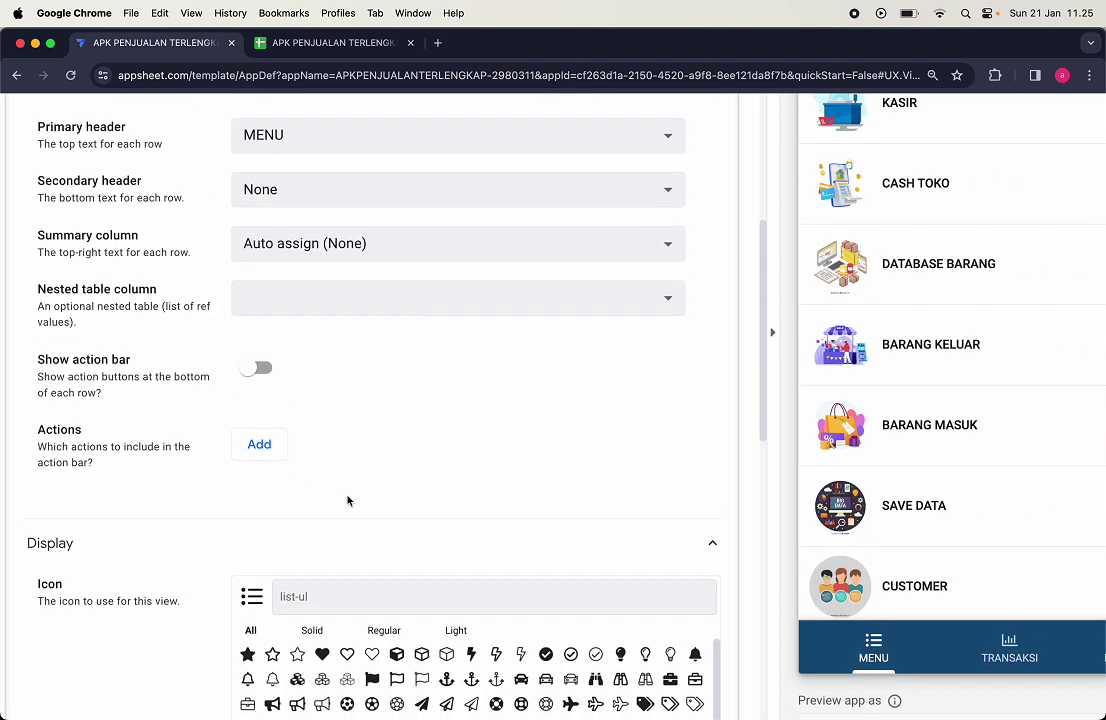
Step: Search the view icons for "home" and choose the solid house icon for the MENU view
scroll(360, 510, "down", 2)
scroll(352, 515, "down", 2)
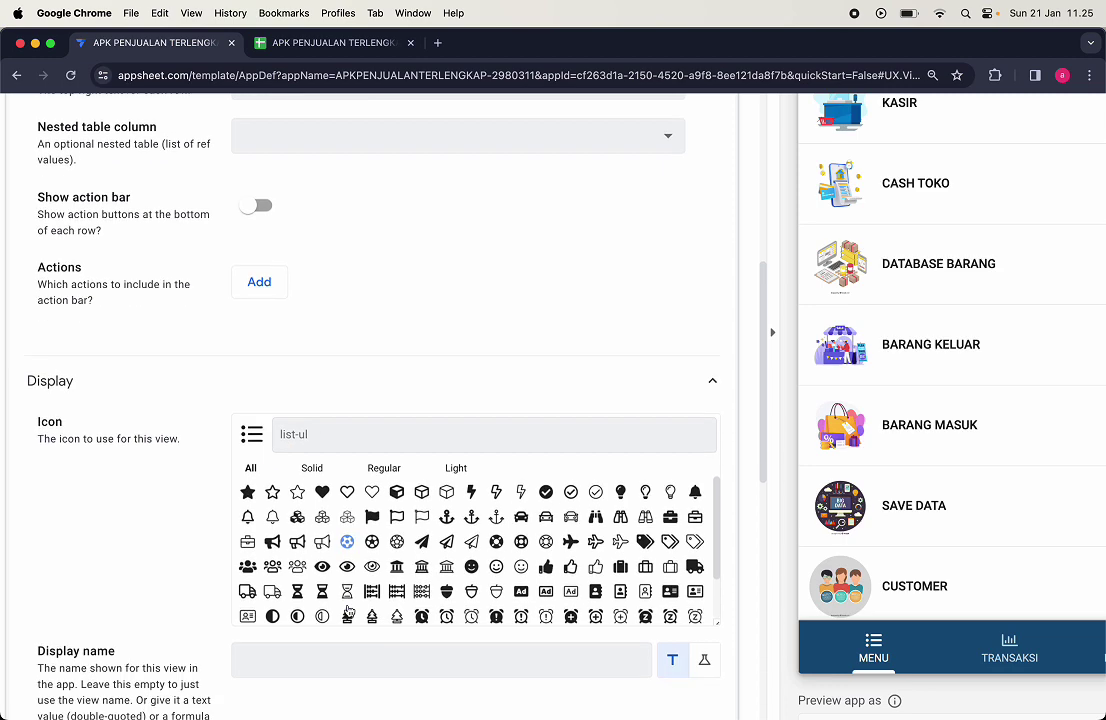
scroll(347, 611, "down", 2)
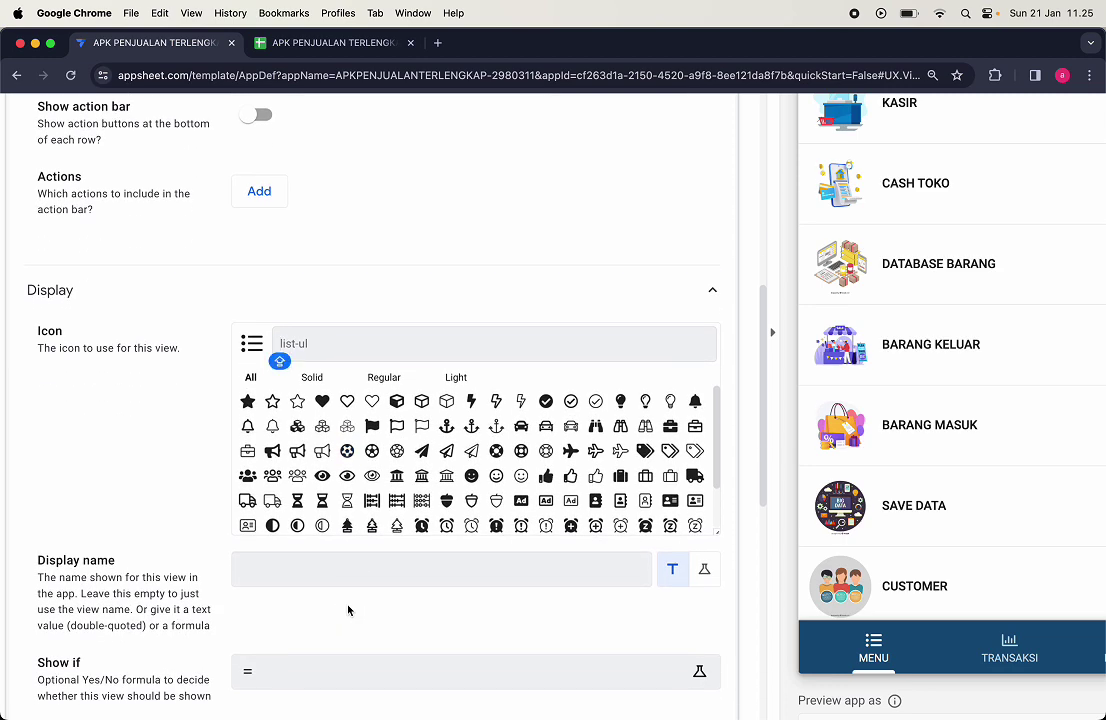
type("home")
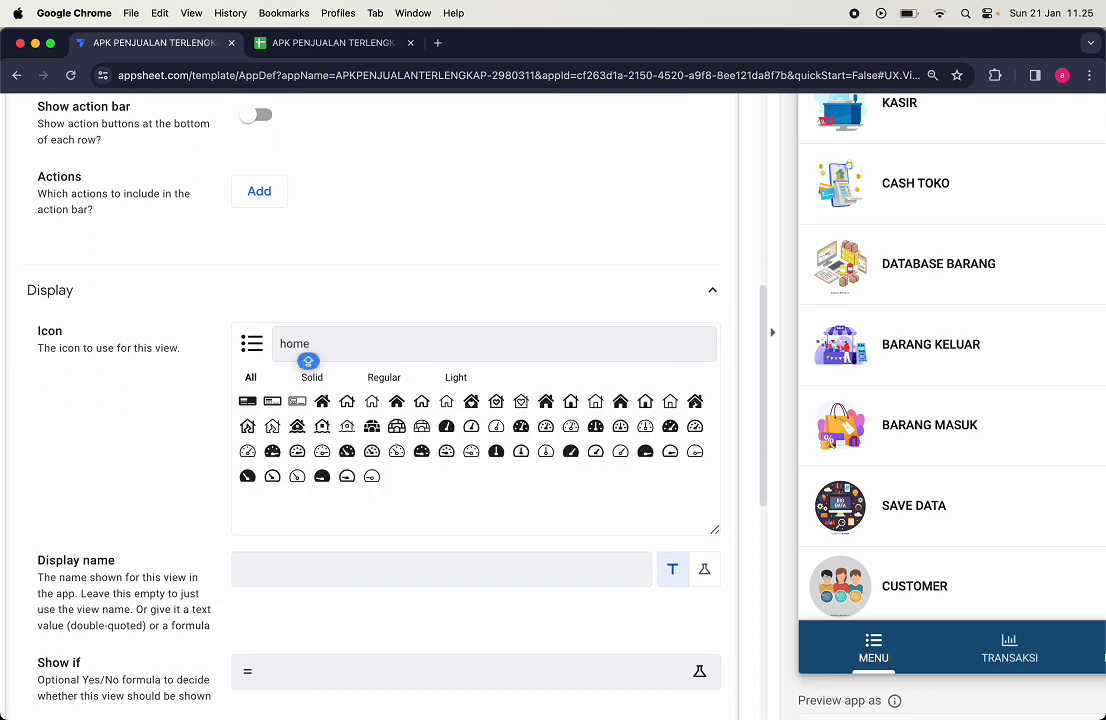
left_click(547, 403)
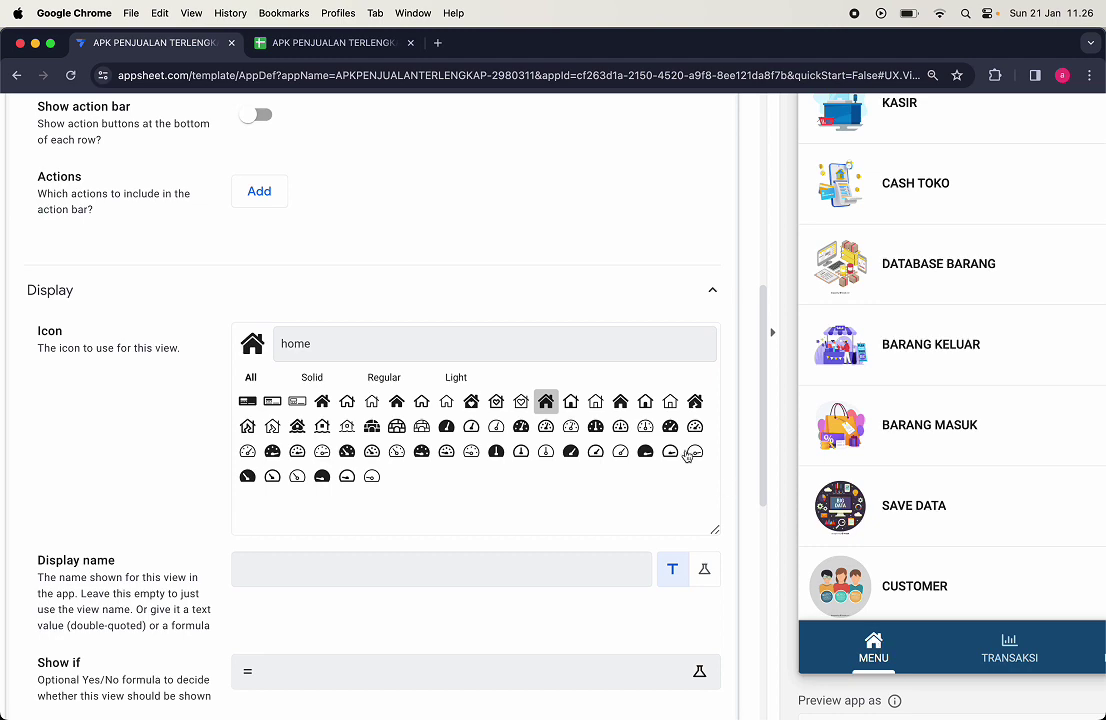
Step: Search the view icons for "menu" and assign the bold three-line icon to the MENU view
left_click(385, 345)
key("BackSpace")
key("BackSpace")
key("BackSpace")
key("BackSpace")
type("menu")
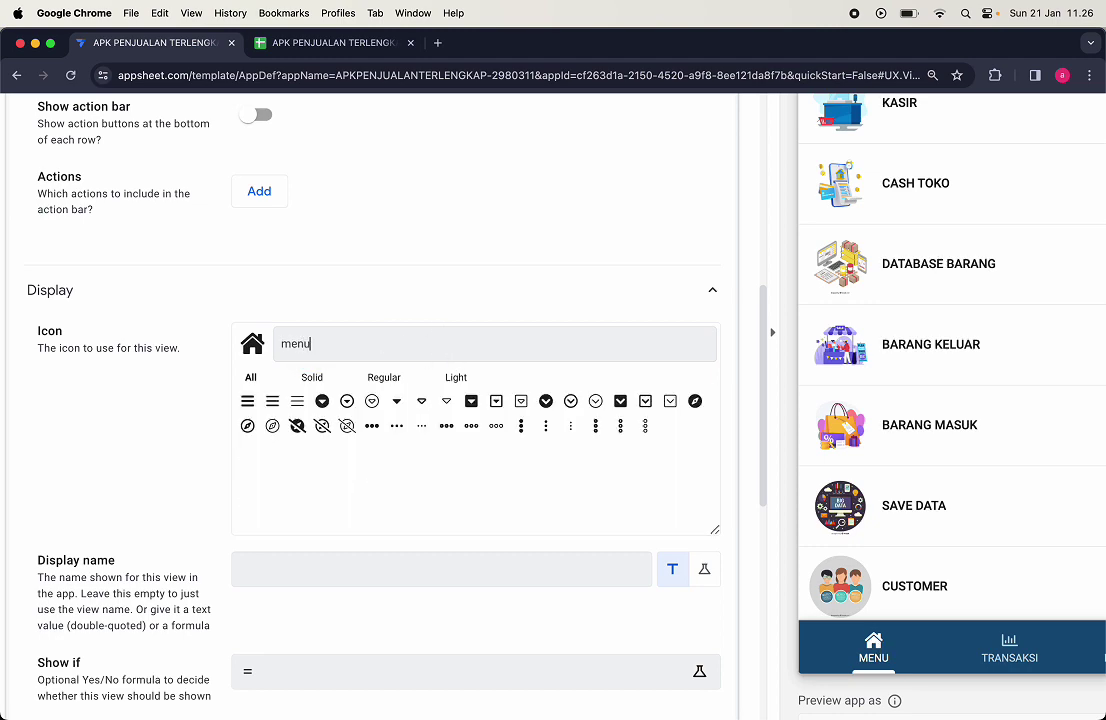
left_click(247, 401)
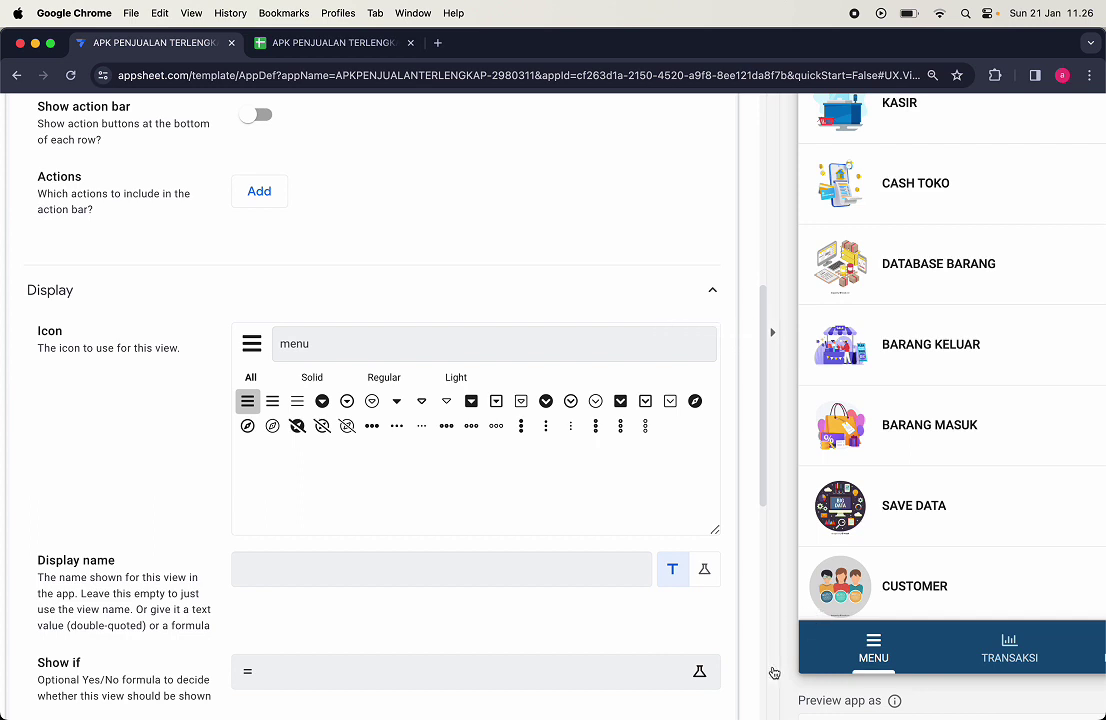
Step: Collapse the MENU view's settings and open the app's Behavior actions
scroll(509, 521, "down", 1)
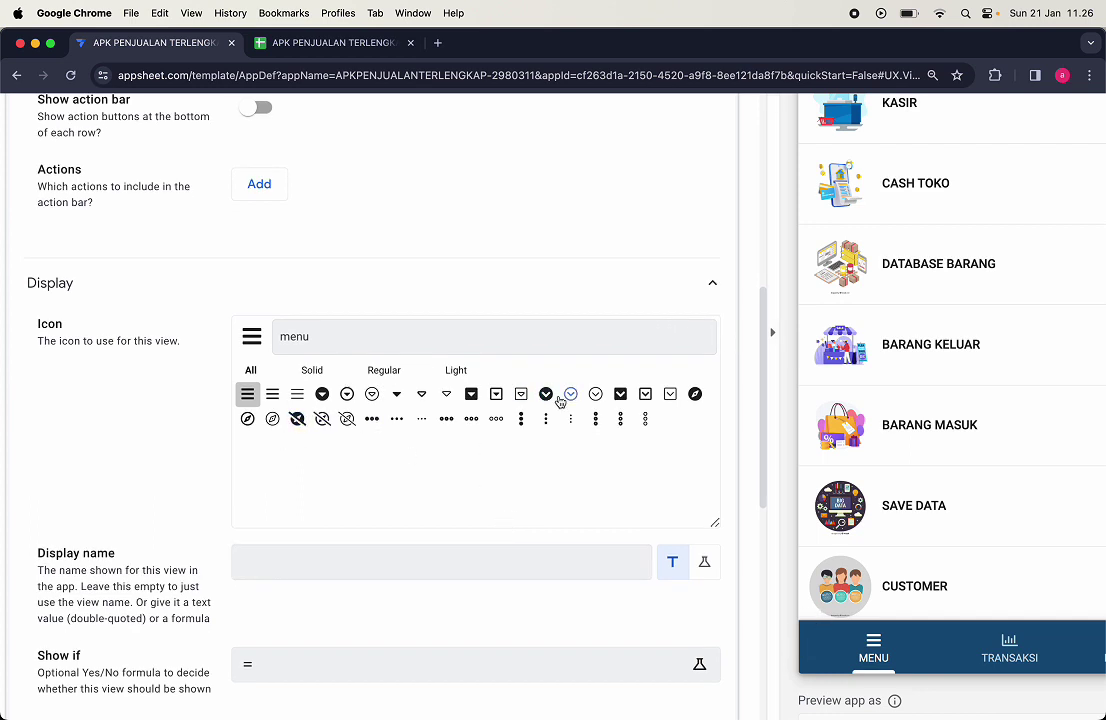
scroll(551, 418, "up", 10)
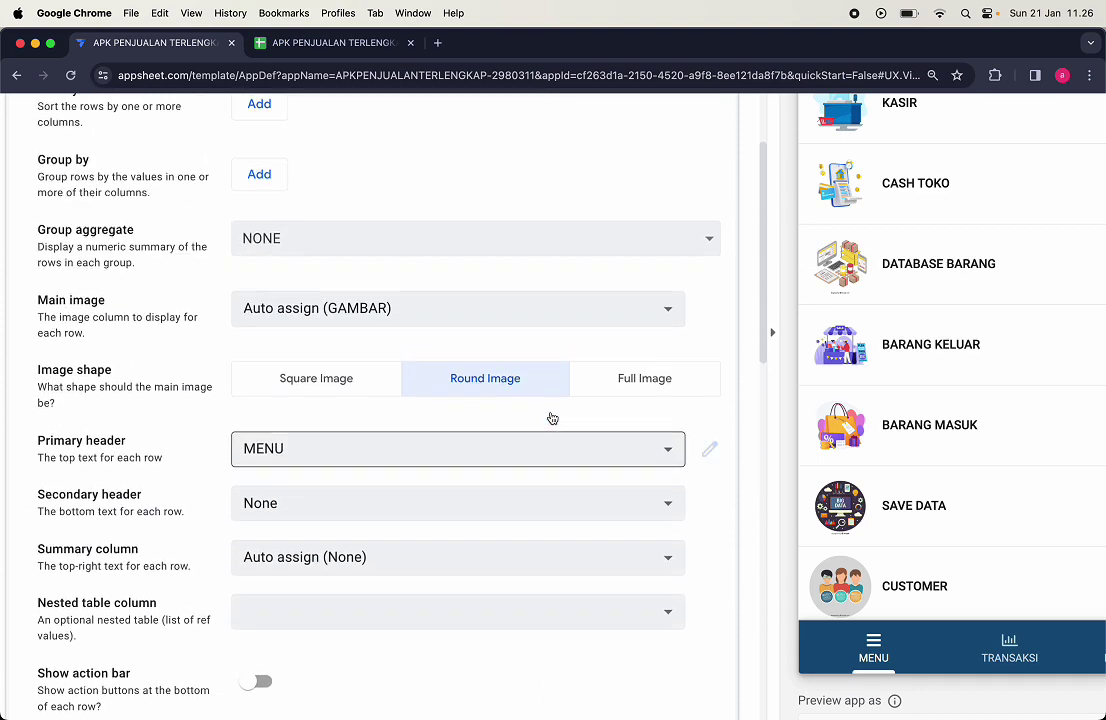
scroll(552, 419, "down", 5)
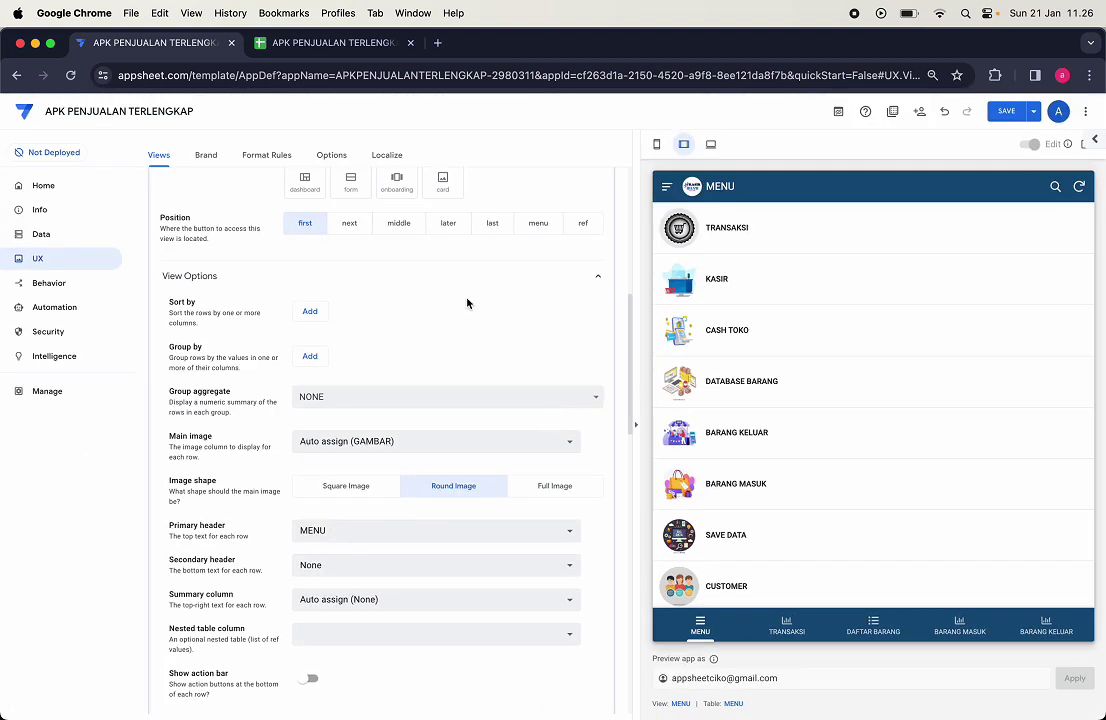
scroll(467, 303, "up", 6)
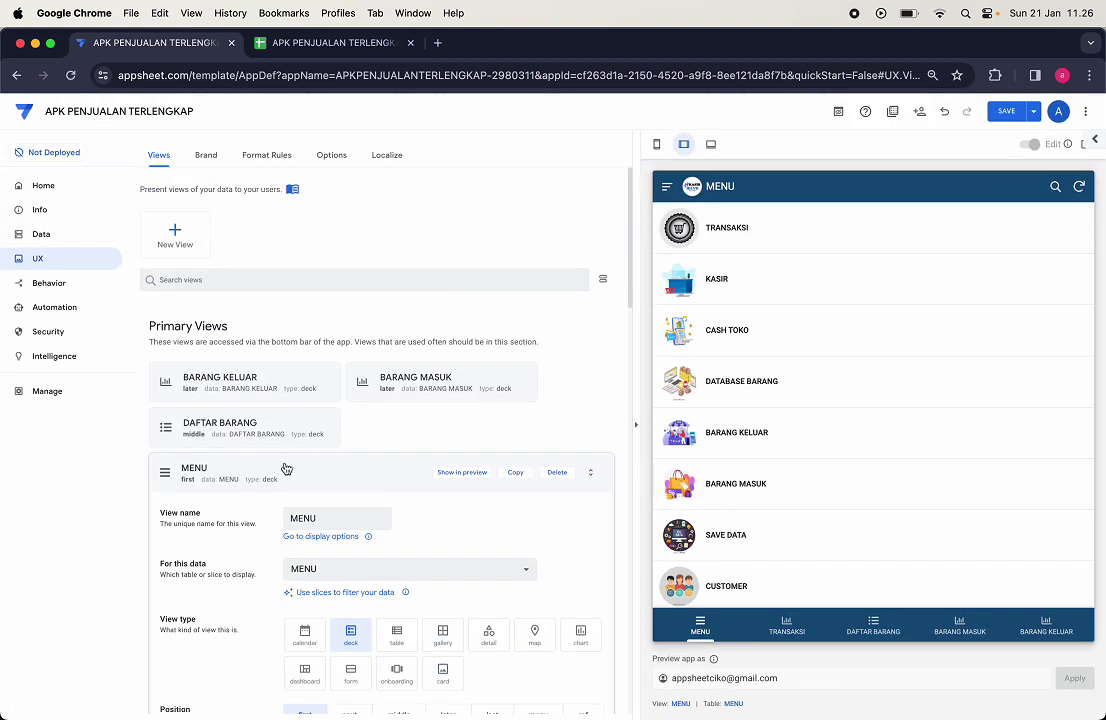
left_click(334, 480)
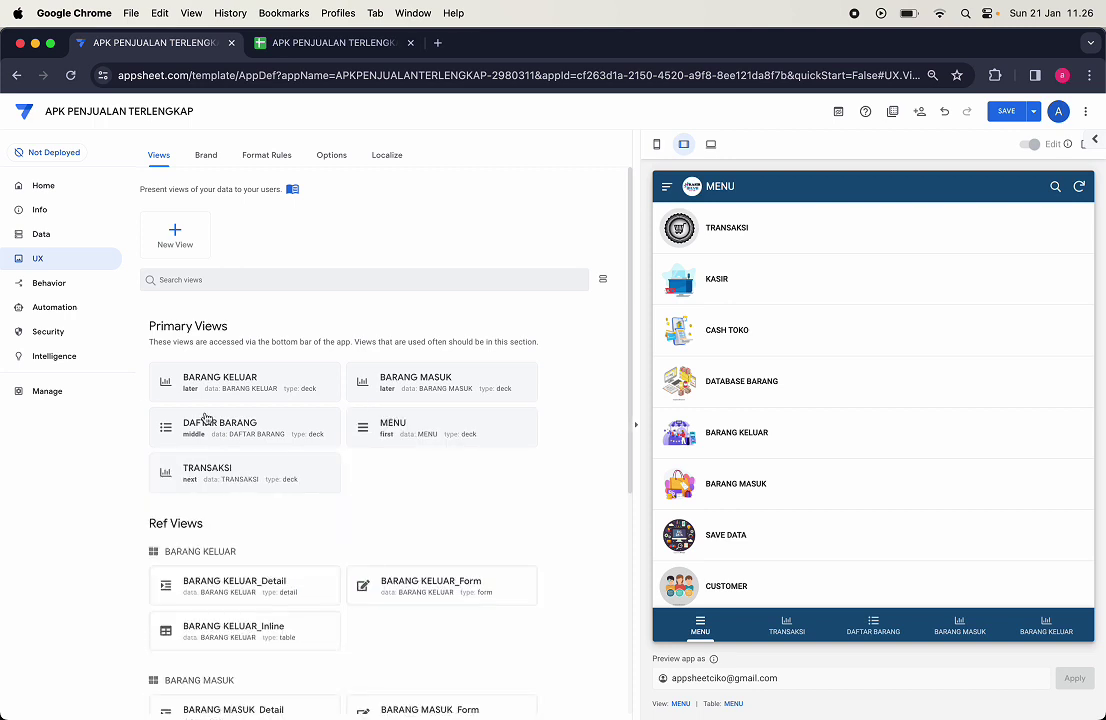
left_click(61, 287)
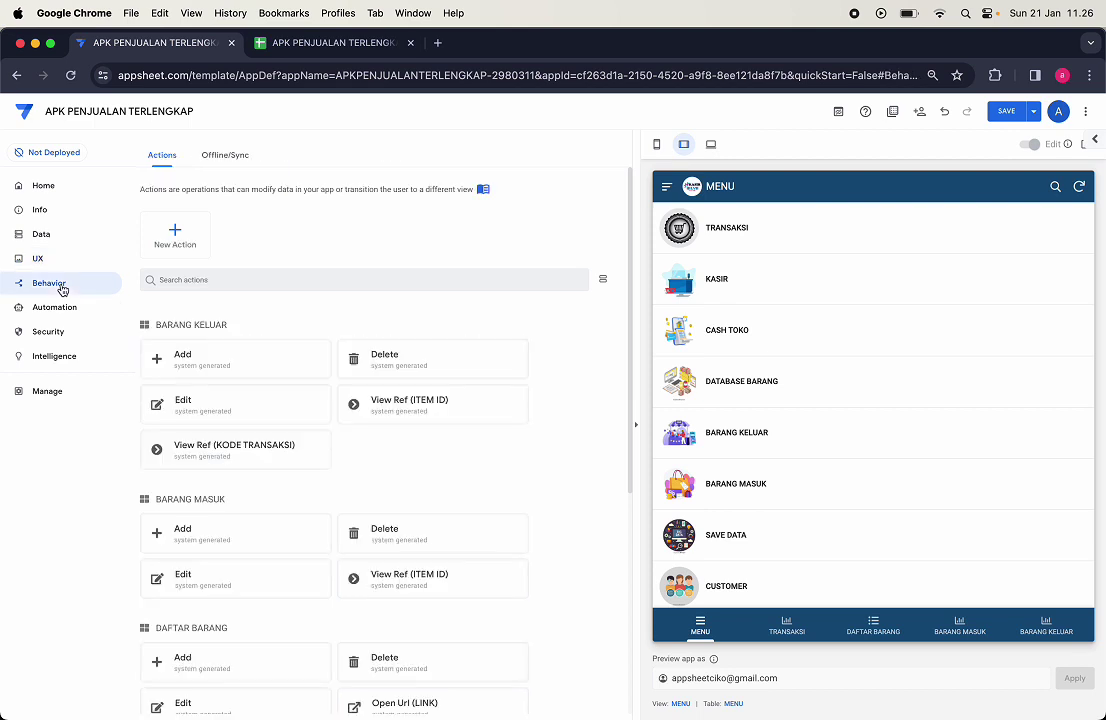
Step: Create a new app action from scratch and name it OPEN MENU
scroll(301, 465, "down", 1)
scroll(301, 465, "down", 3)
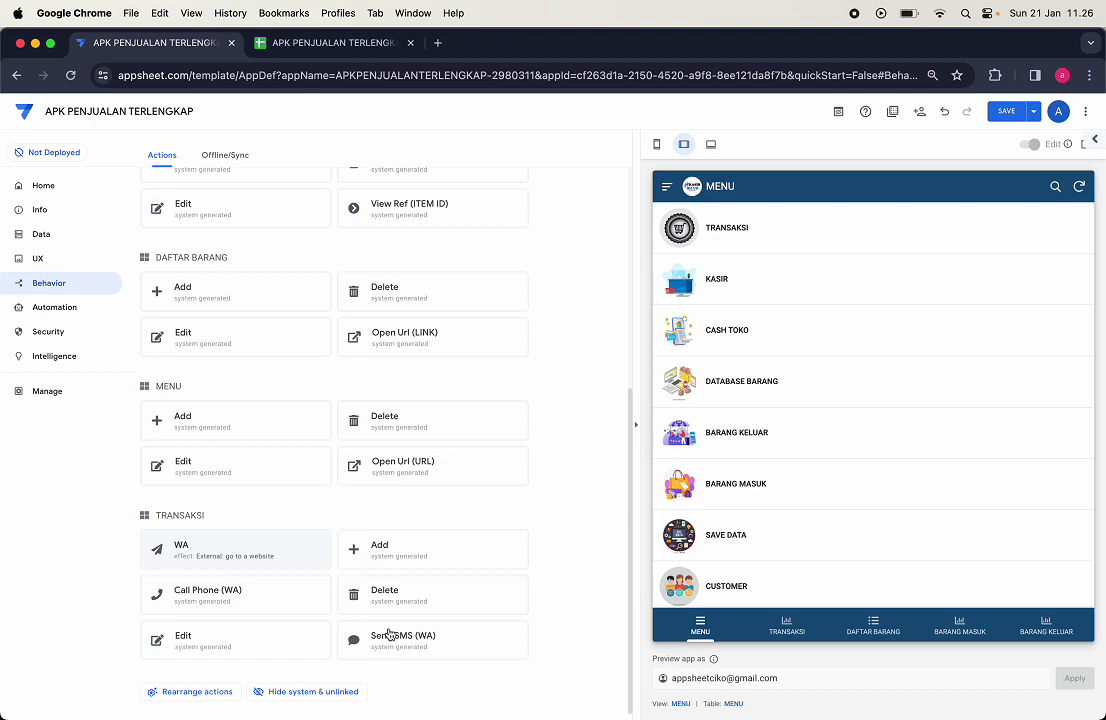
scroll(359, 522, "up", 4)
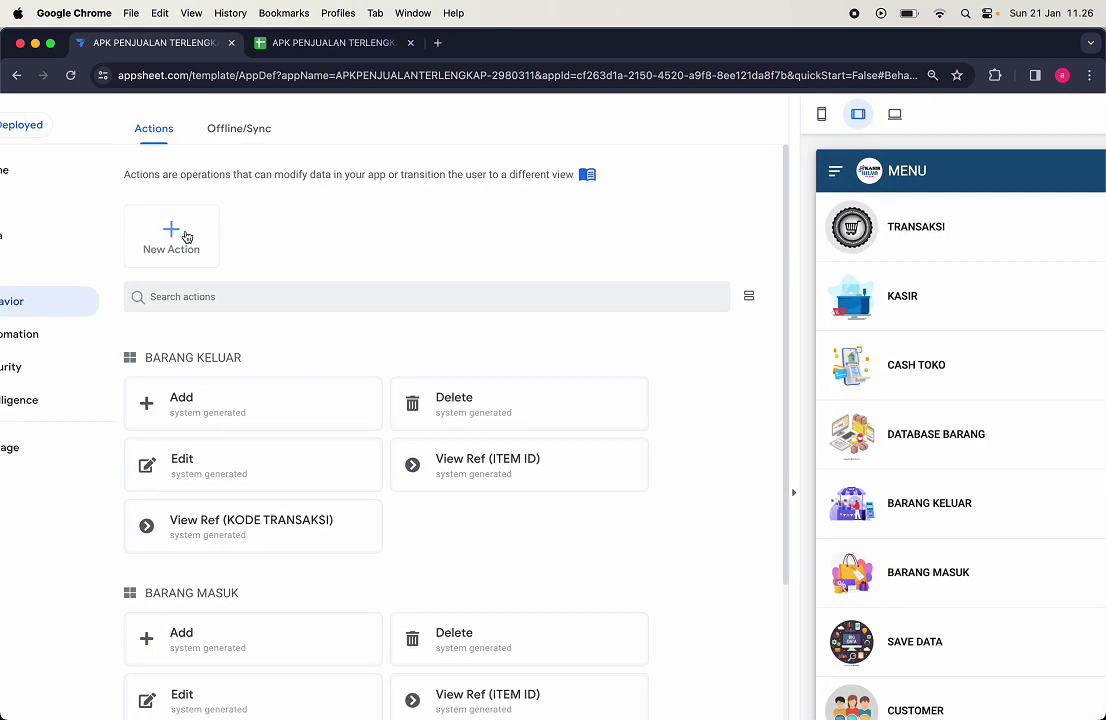
left_click(185, 237)
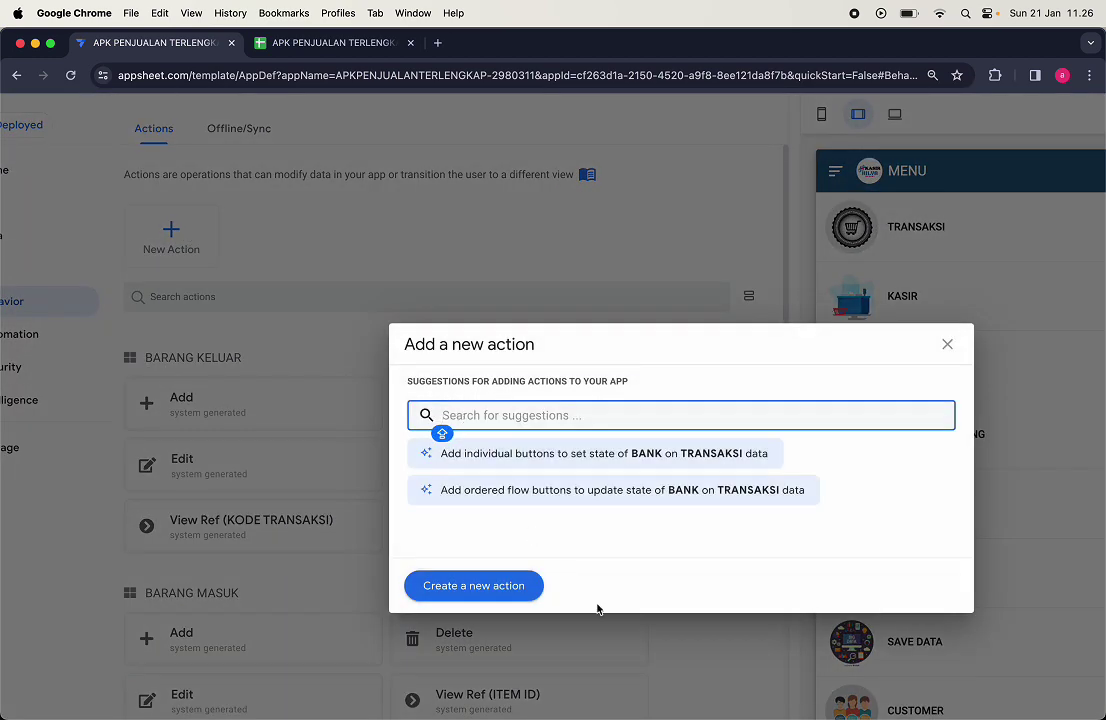
left_click(500, 597)
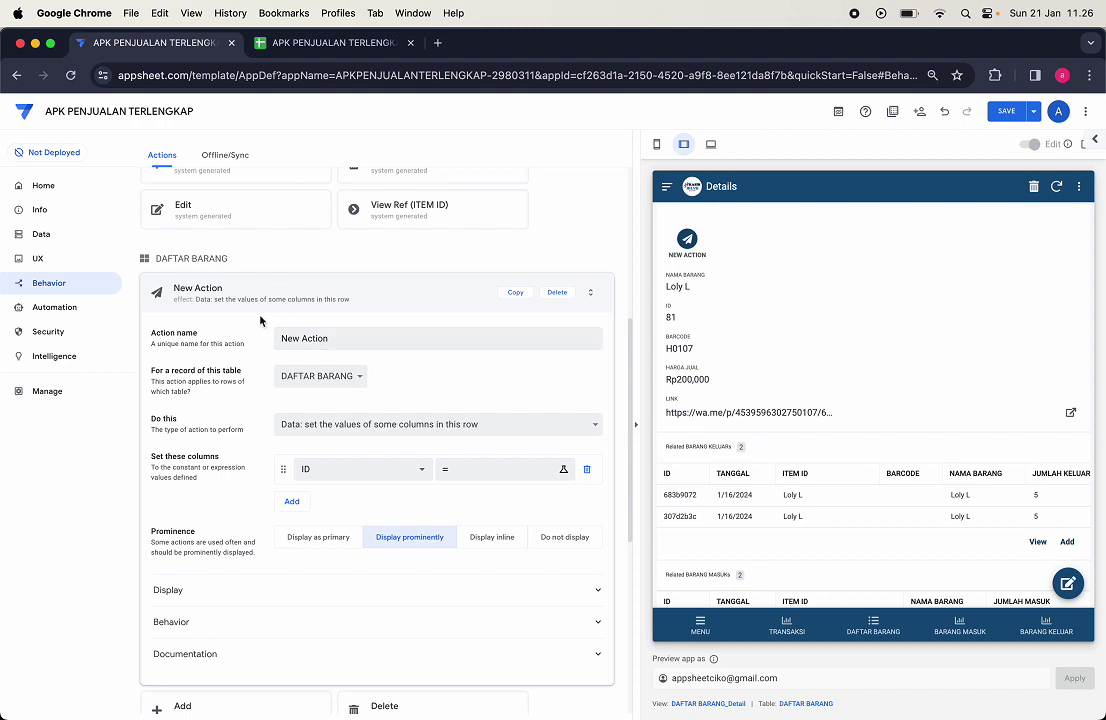
left_click_drag(351, 338, 253, 340)
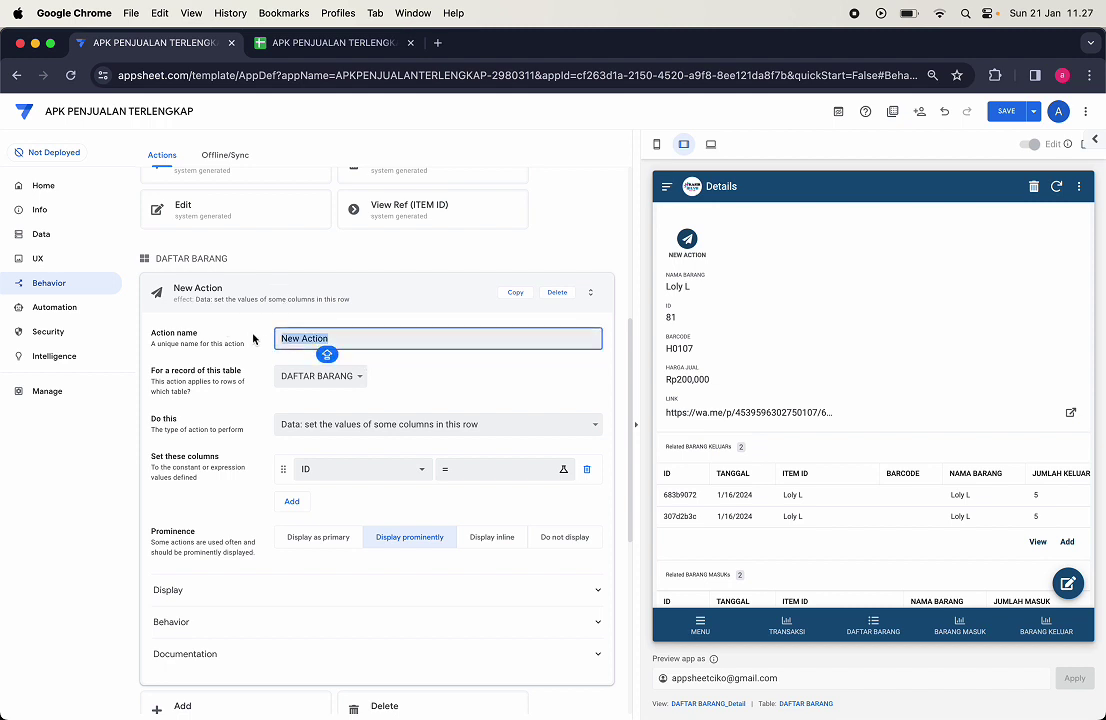
type("0")
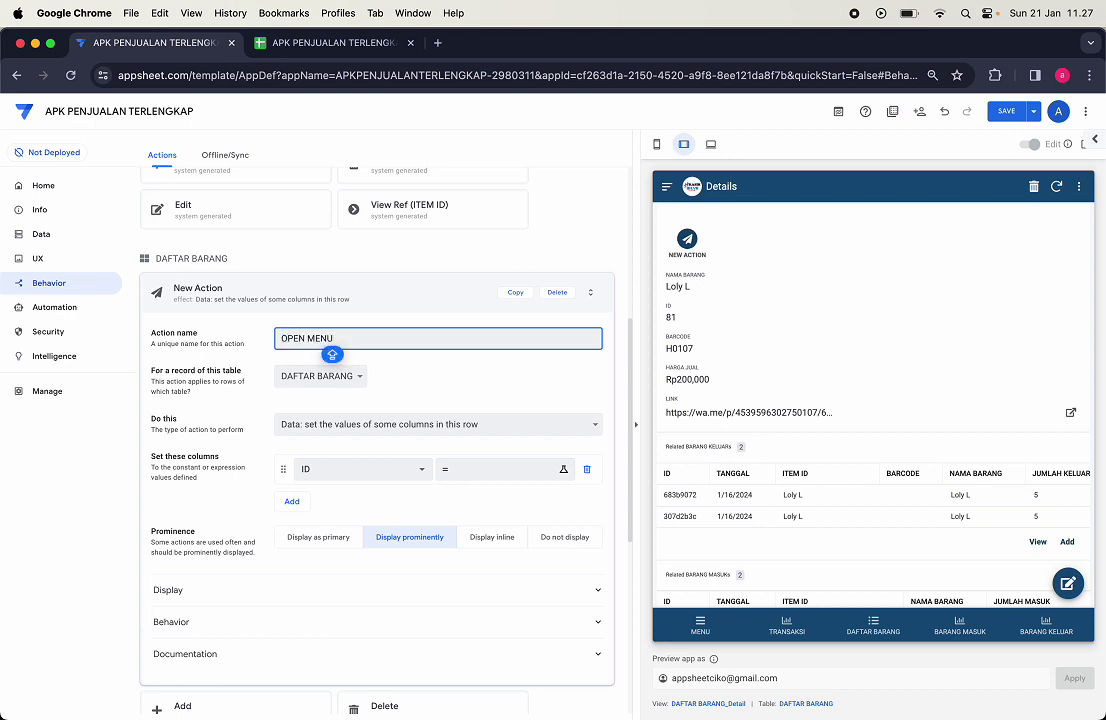
Step: Apply the OPEN MENU action to the MENU table and set it to go to another view within this app
left_click(440, 376)
left_click(345, 375)
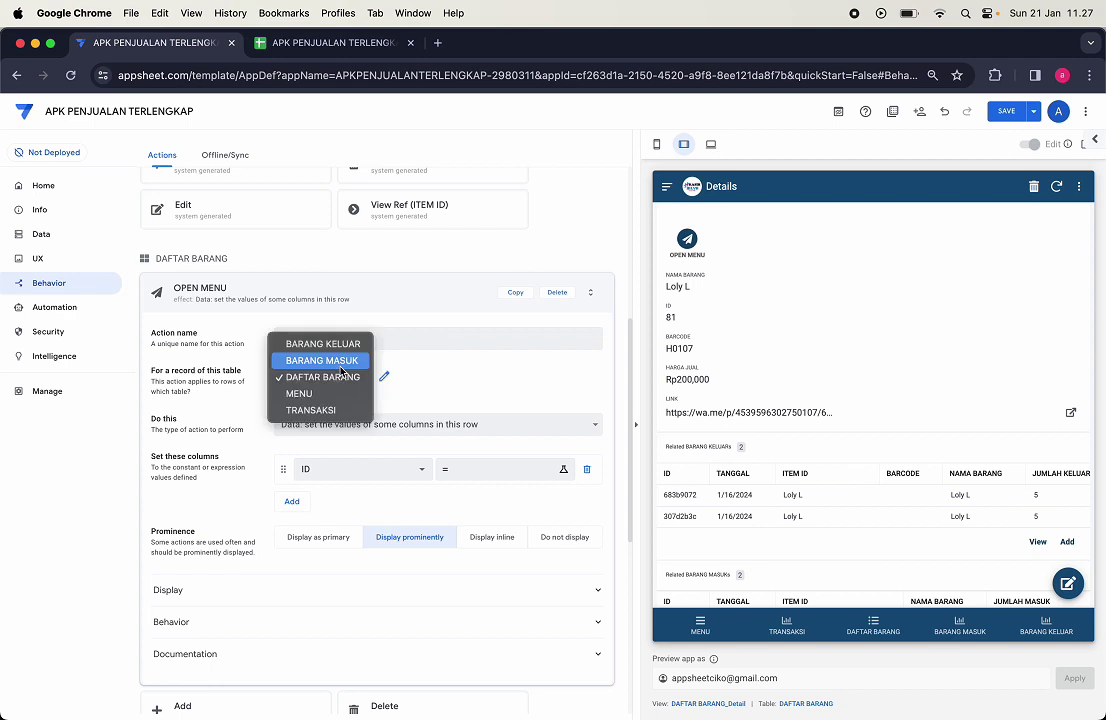
left_click(310, 393)
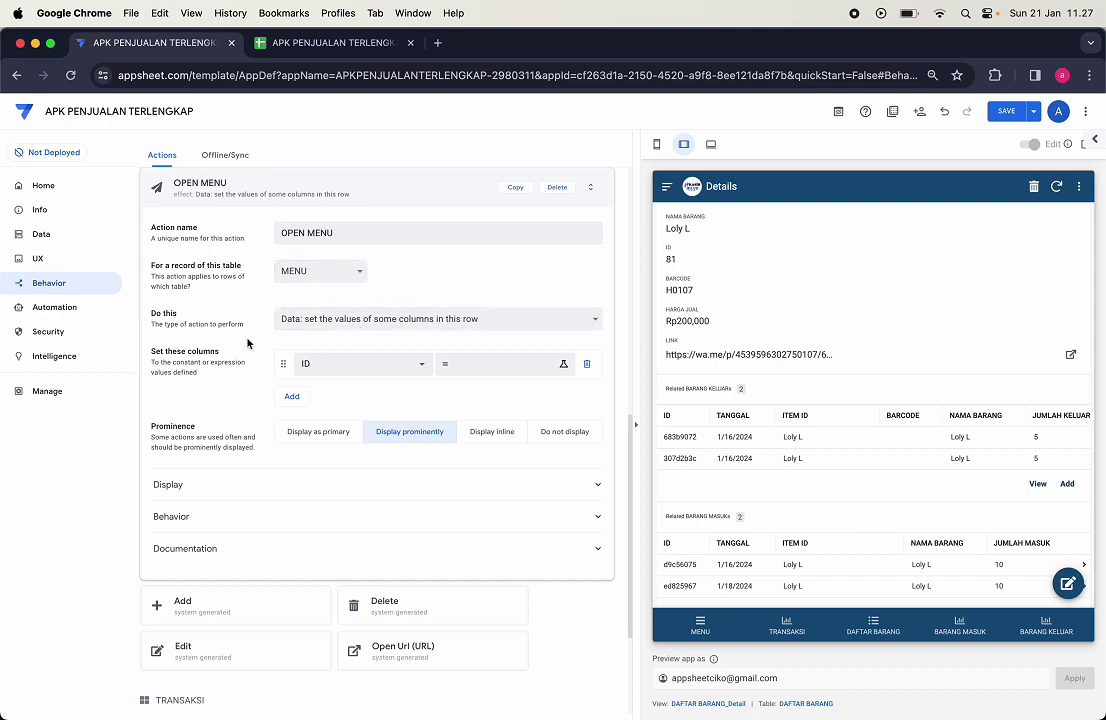
scroll(160, 318, "up", 5)
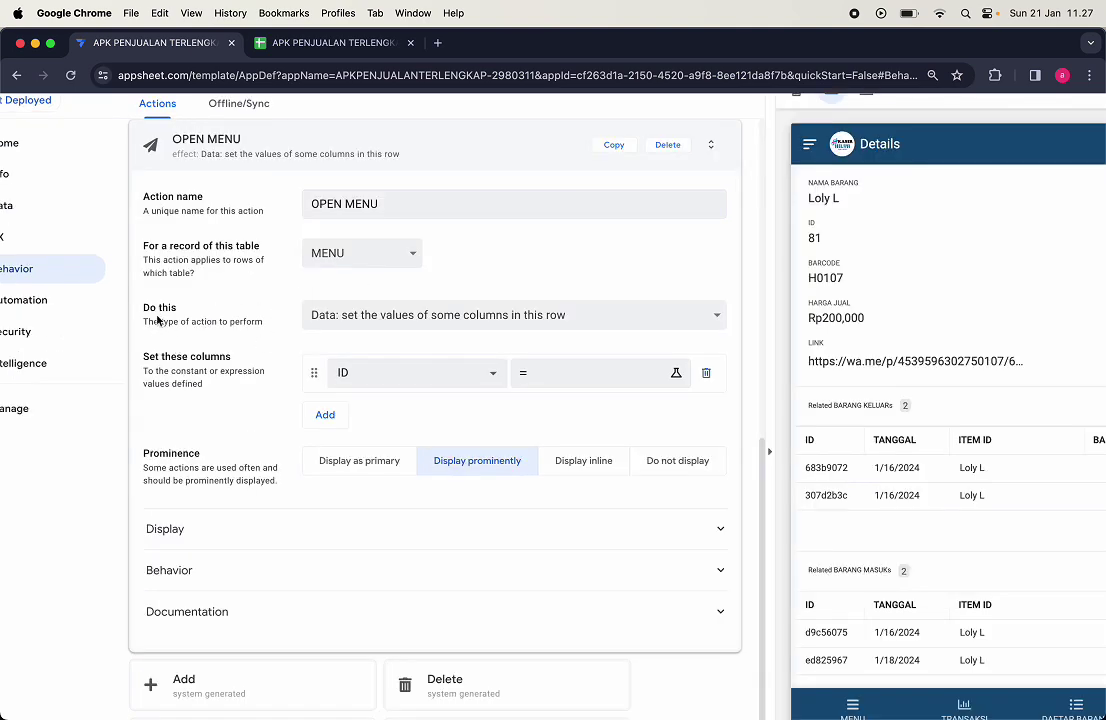
left_click(474, 320)
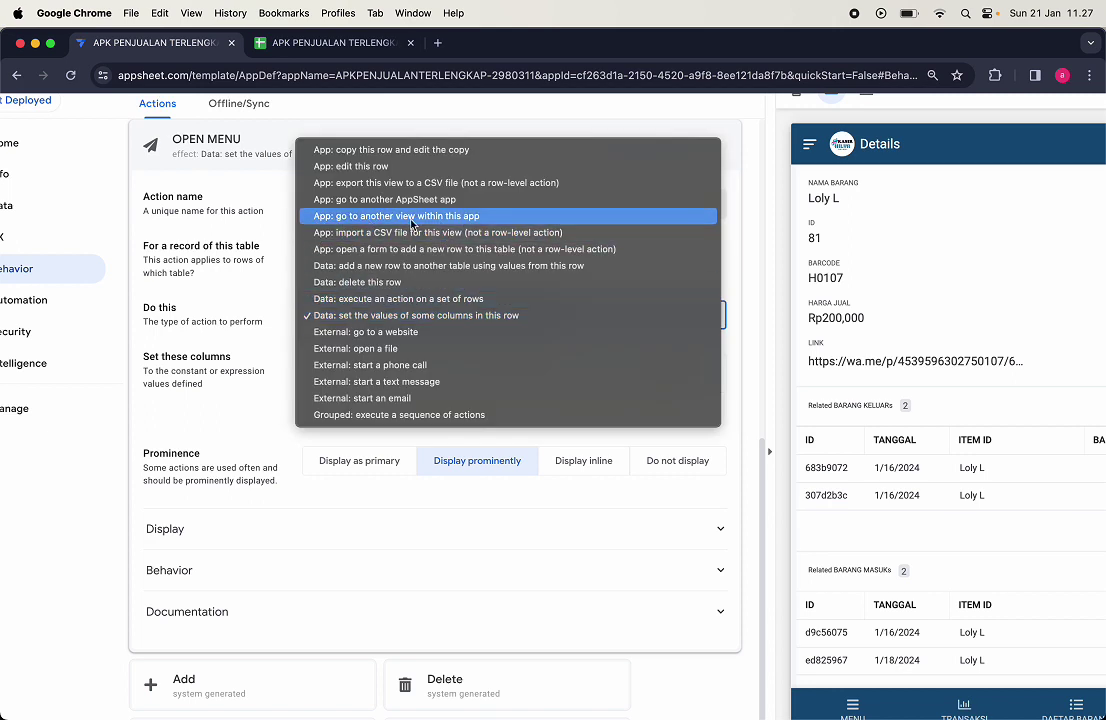
left_click(476, 217)
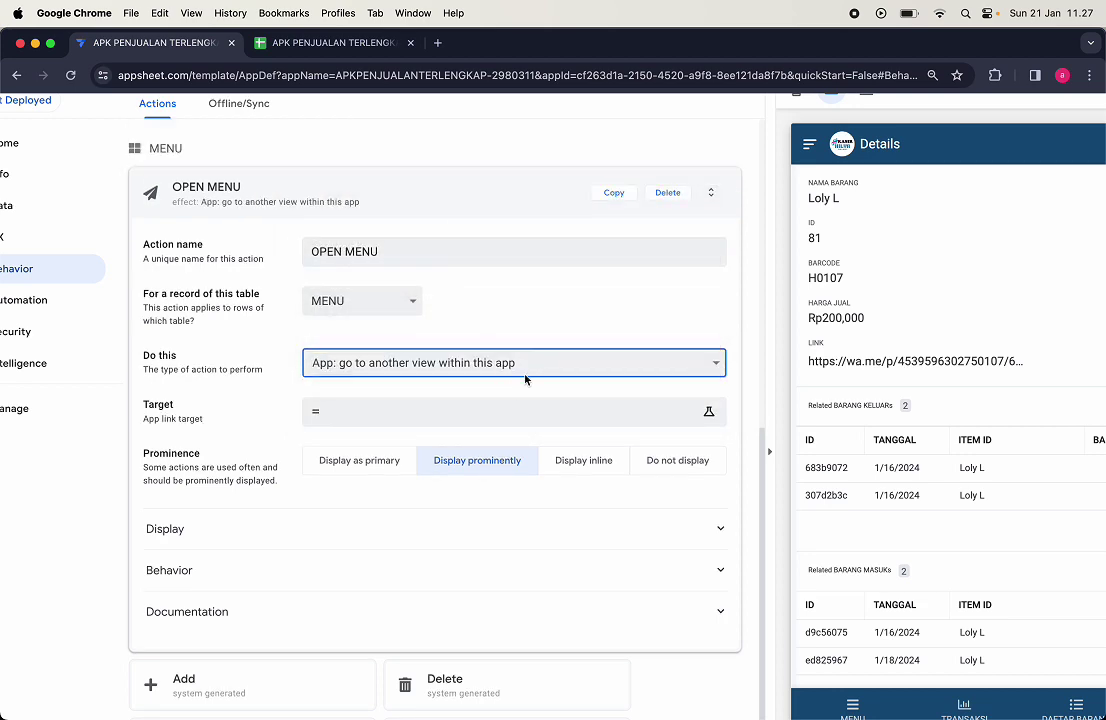
Step: Open the OPEN MENU action's target expression and insert the LINKTOVIEW example from the deep links
left_click(432, 412)
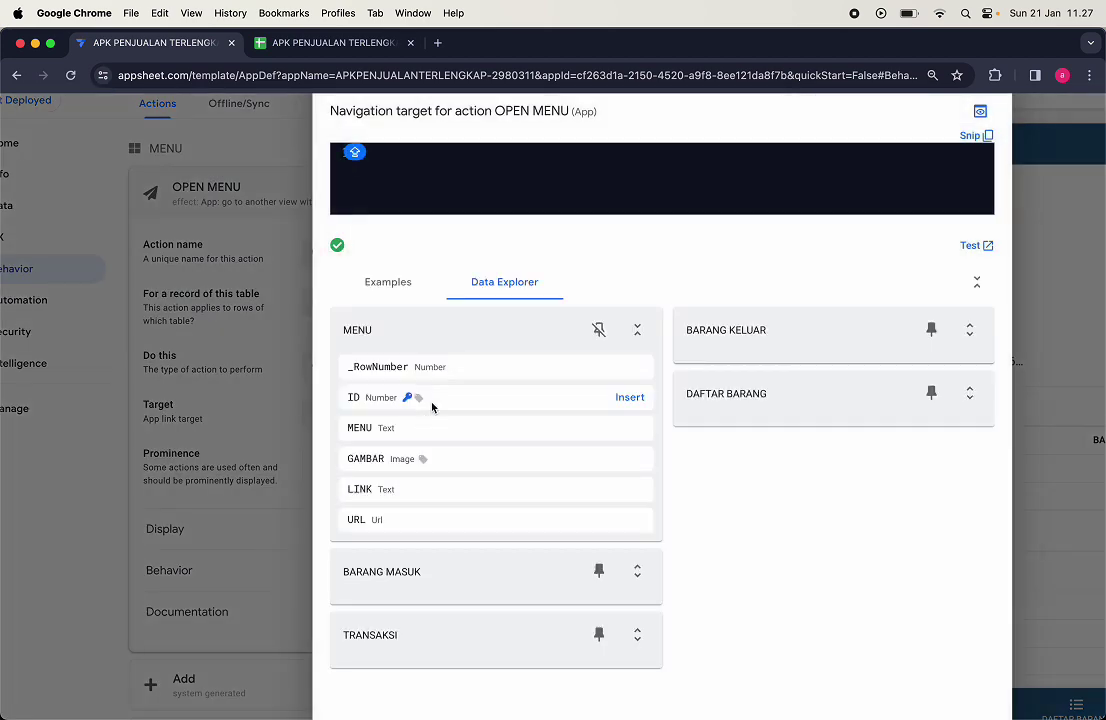
left_click(415, 292)
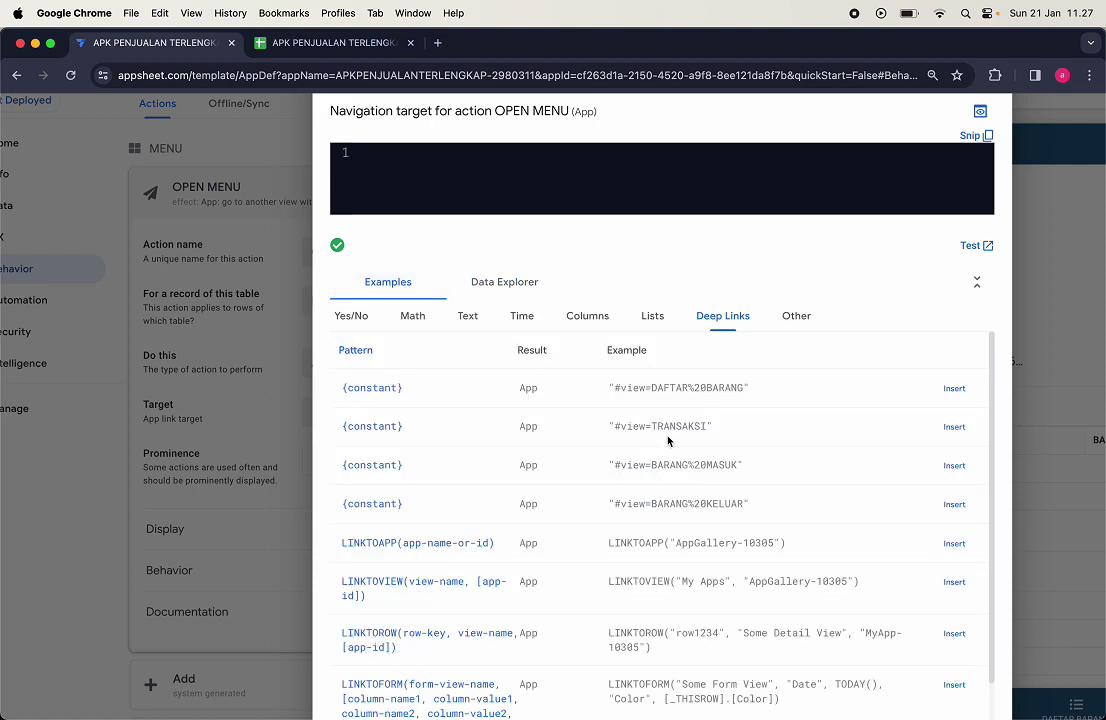
scroll(668, 440, "down", 2)
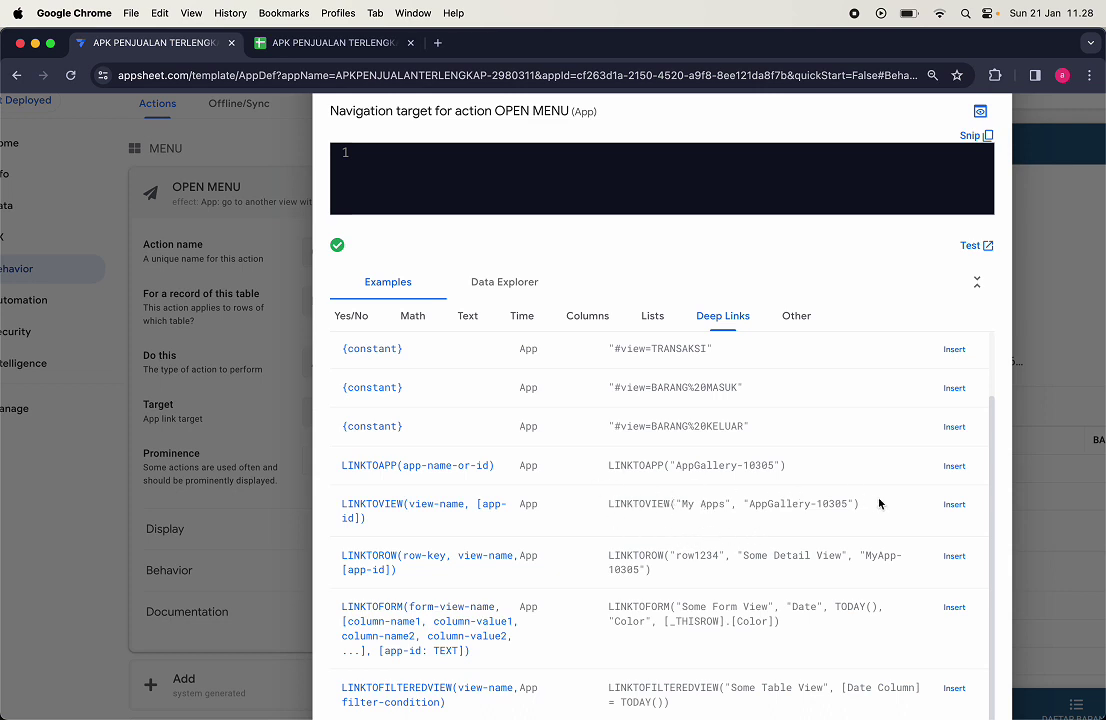
left_click(954, 504)
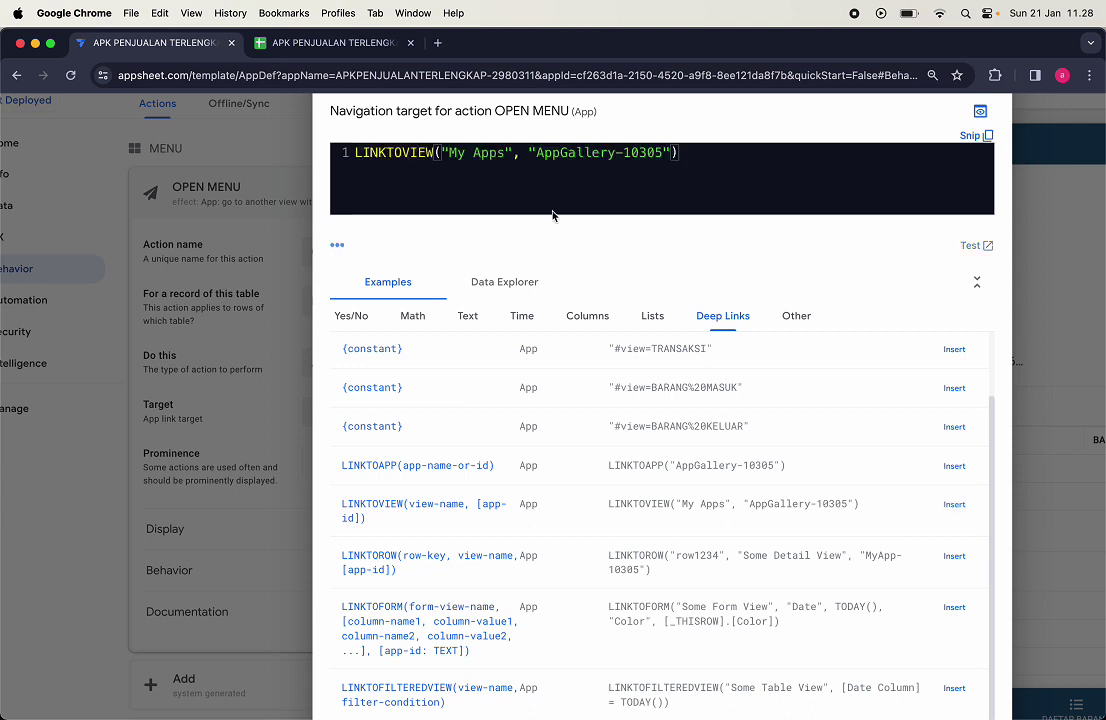
Step: Replace the sample arguments of LINKTOVIEW with the [MENU] column so the target reads LINKTOVIEW([MENU])
left_click(629, 182)
left_click(669, 157)
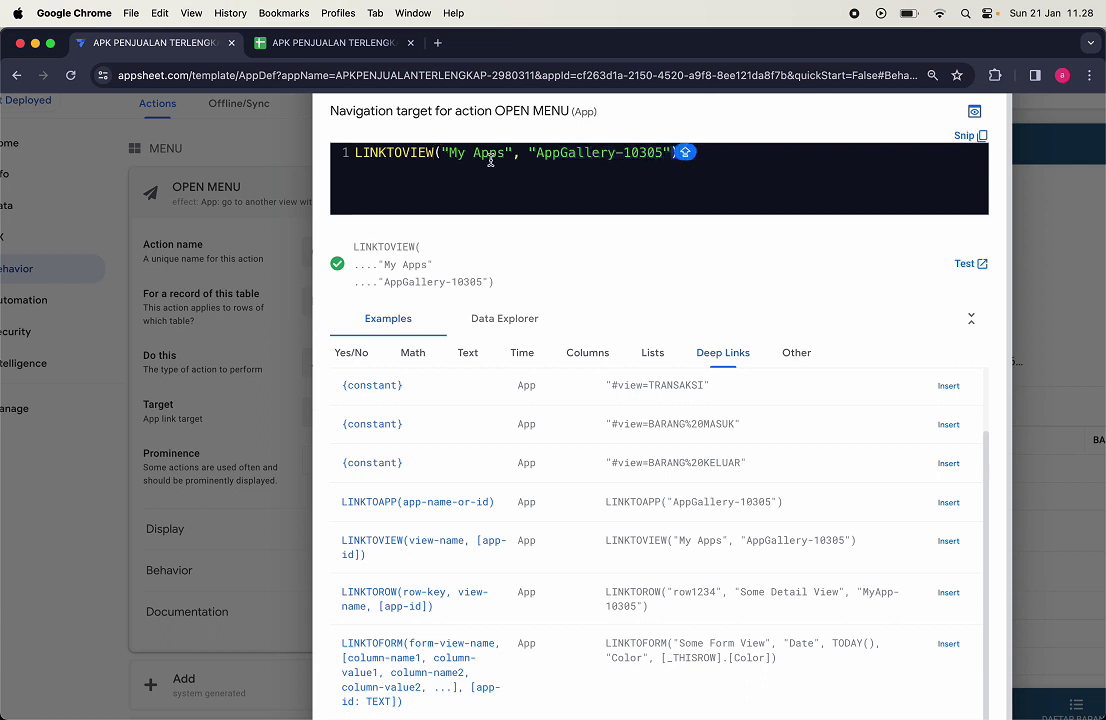
left_click(450, 152, "shift")
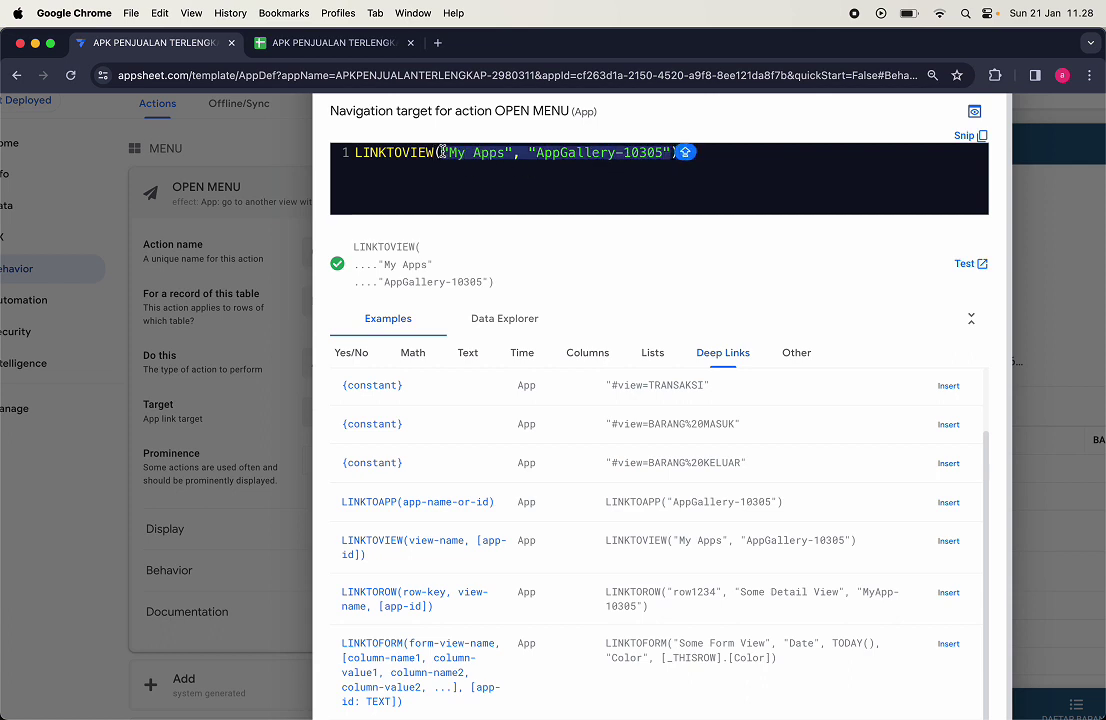
key("BackSpace")
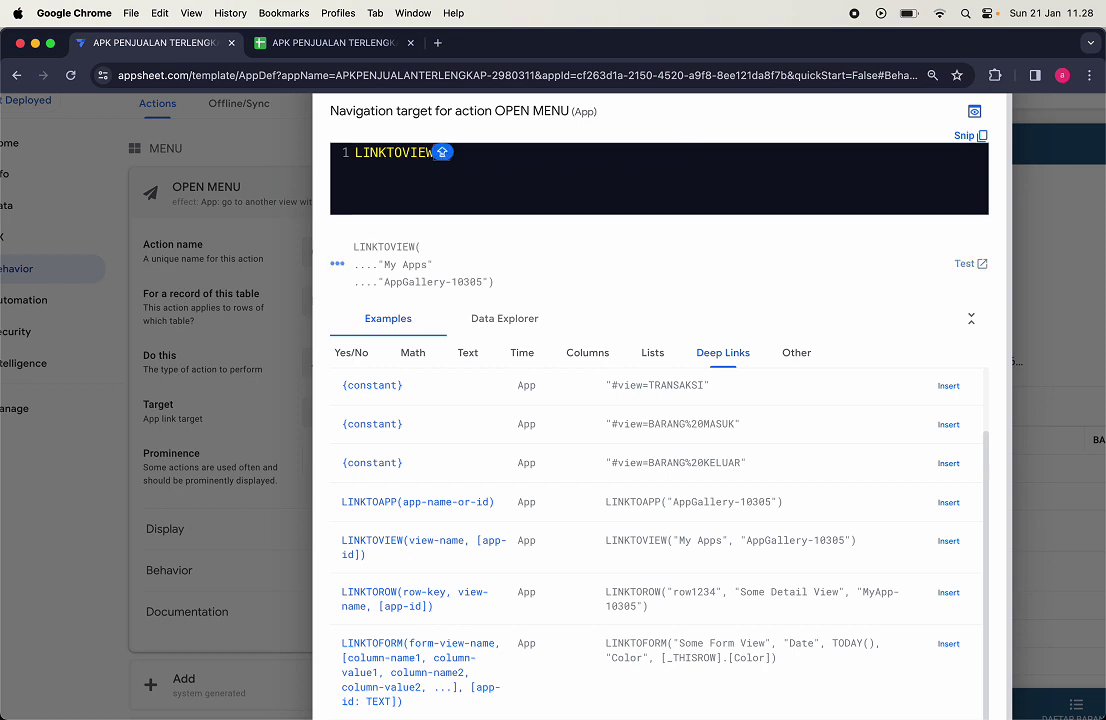
left_click(590, 355)
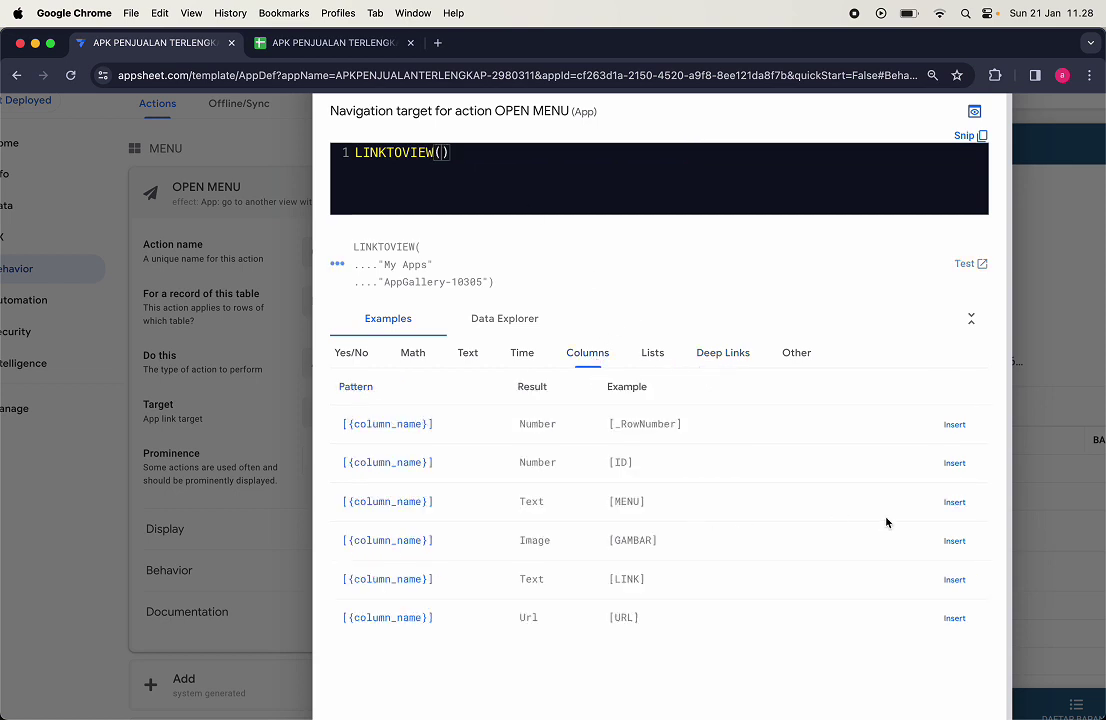
left_click(960, 470)
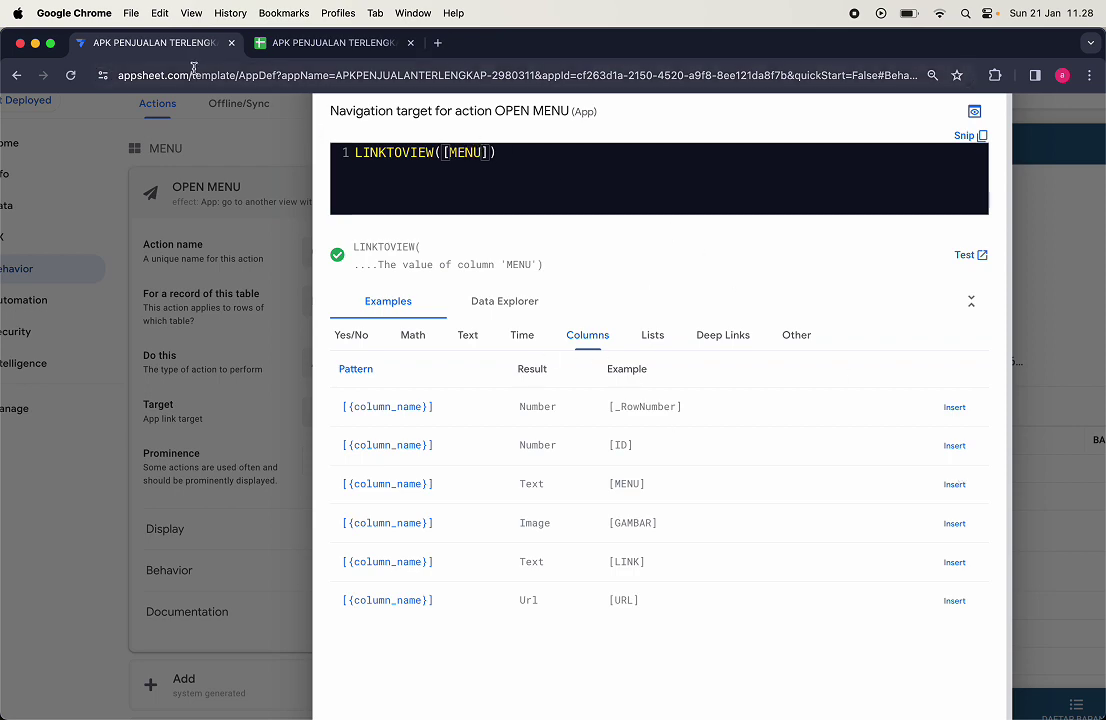
Step: Switch to the Google Sheets workbook, check the first entries of the MENU column and widen it to fit DATABASE BARANG
left_click(309, 42)
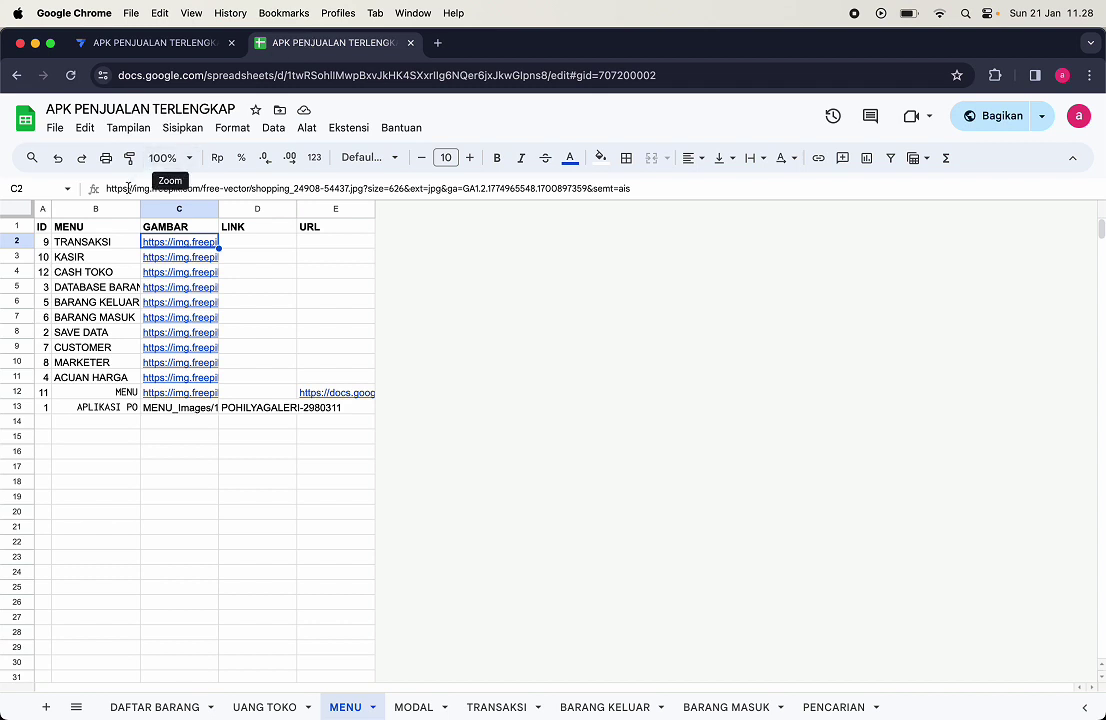
left_click(72, 230)
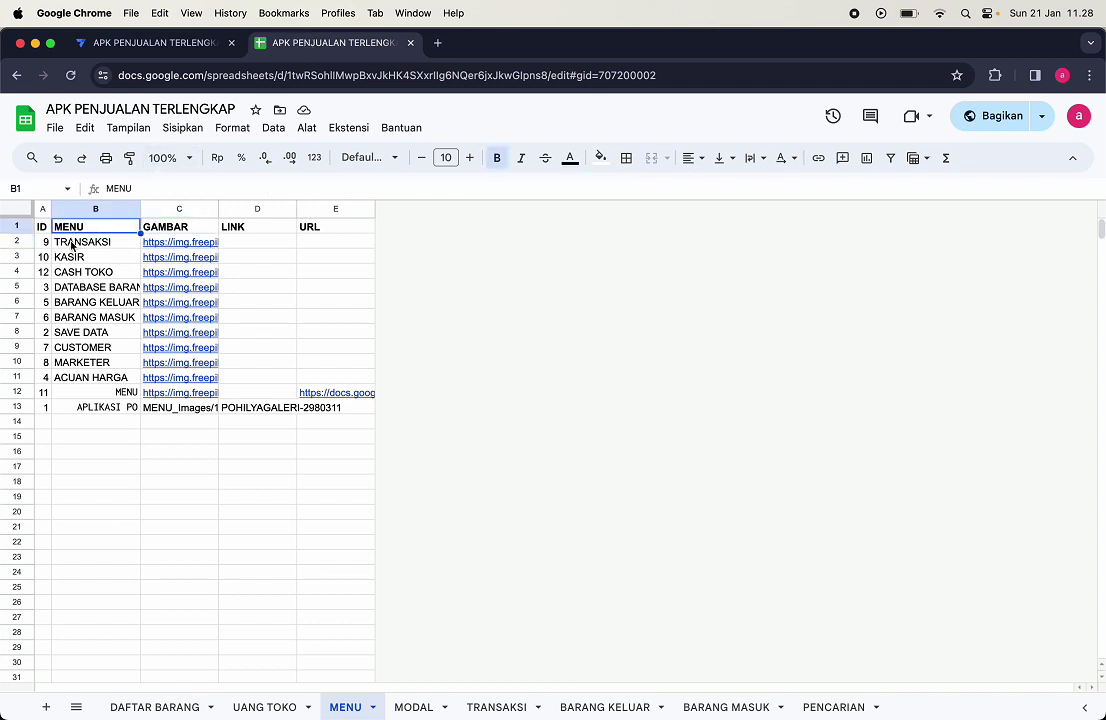
left_click(80, 242)
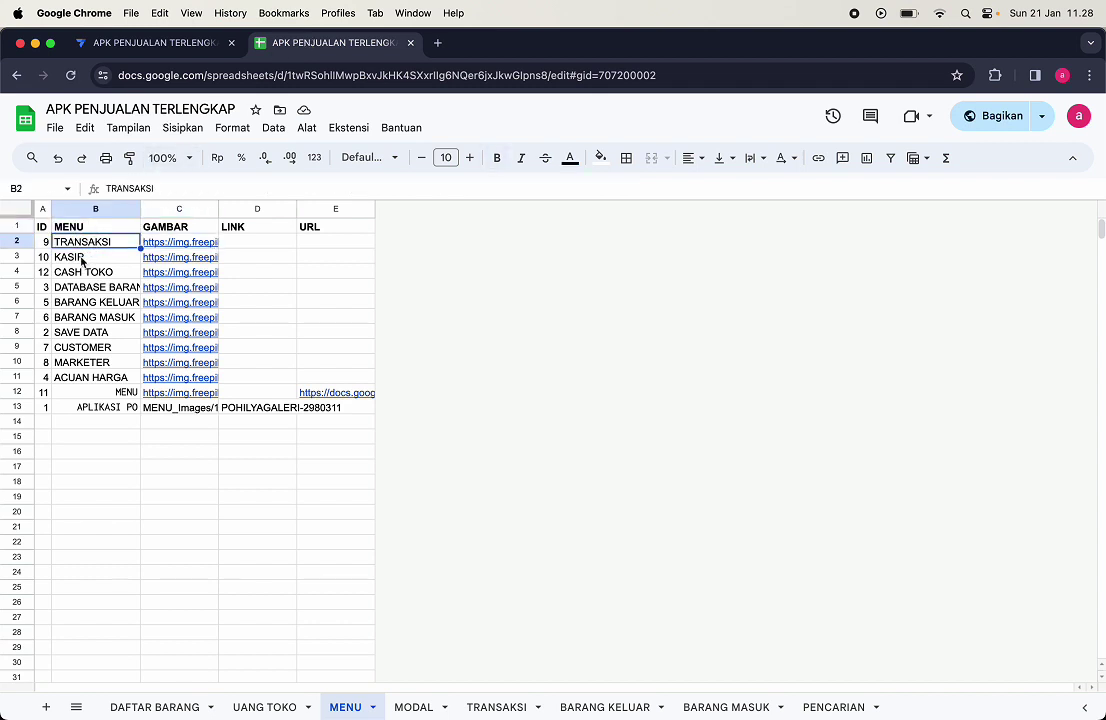
left_click(82, 259)
left_click(84, 272)
left_click(76, 287)
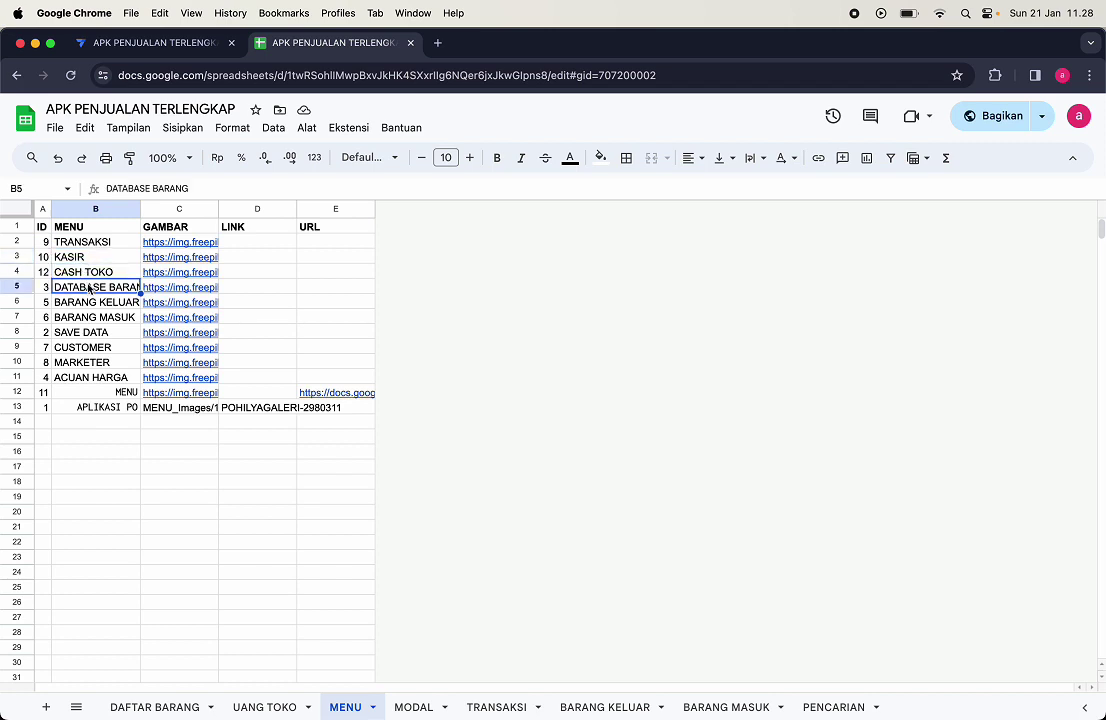
left_click_drag(140, 207, 195, 207)
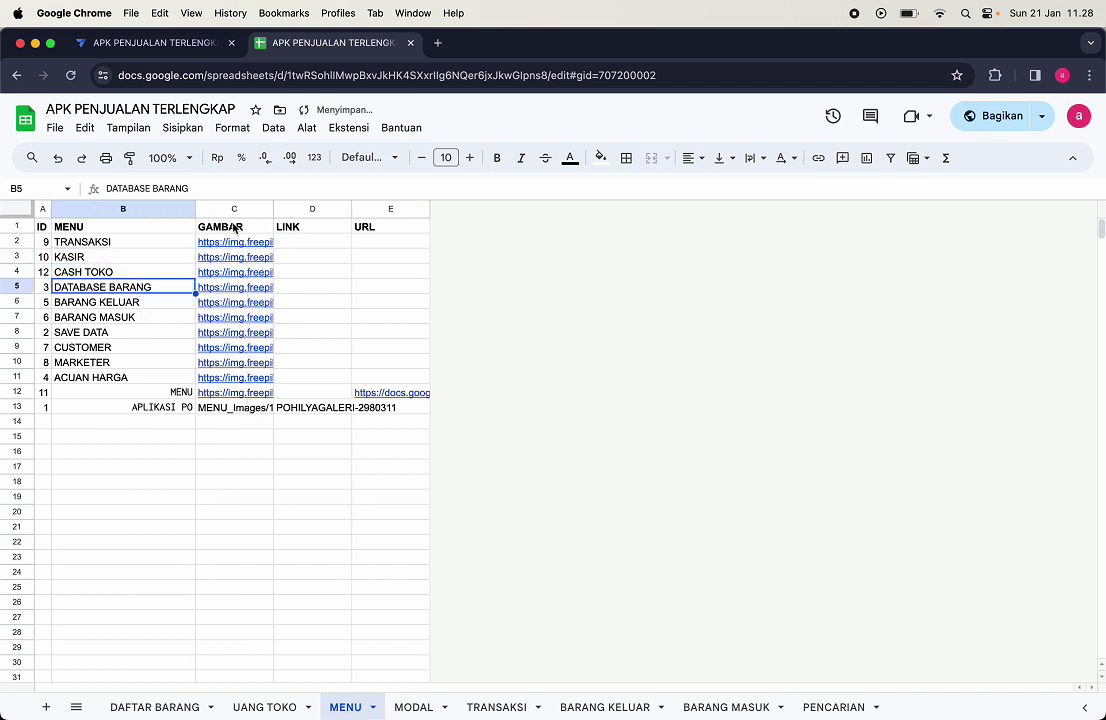
Step: Review the remaining names in the MENU column, from BARANG KELUAR down to ACUAN HARGA
left_click(100, 304)
left_click(92, 318)
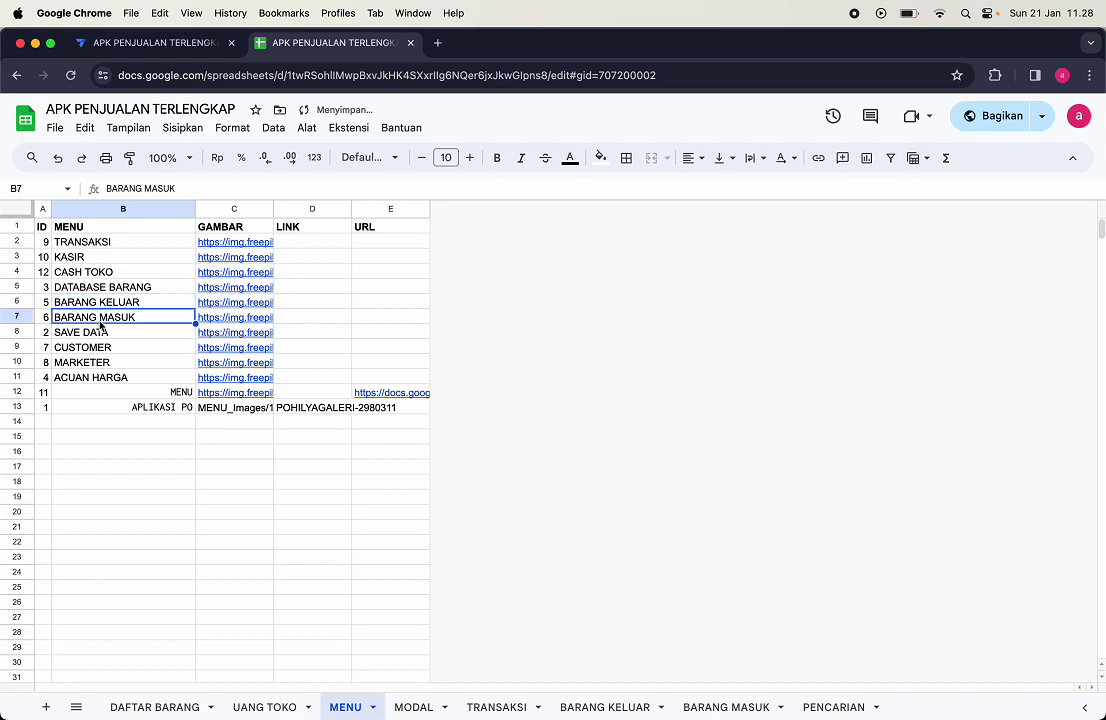
left_click(95, 333)
left_click(97, 350)
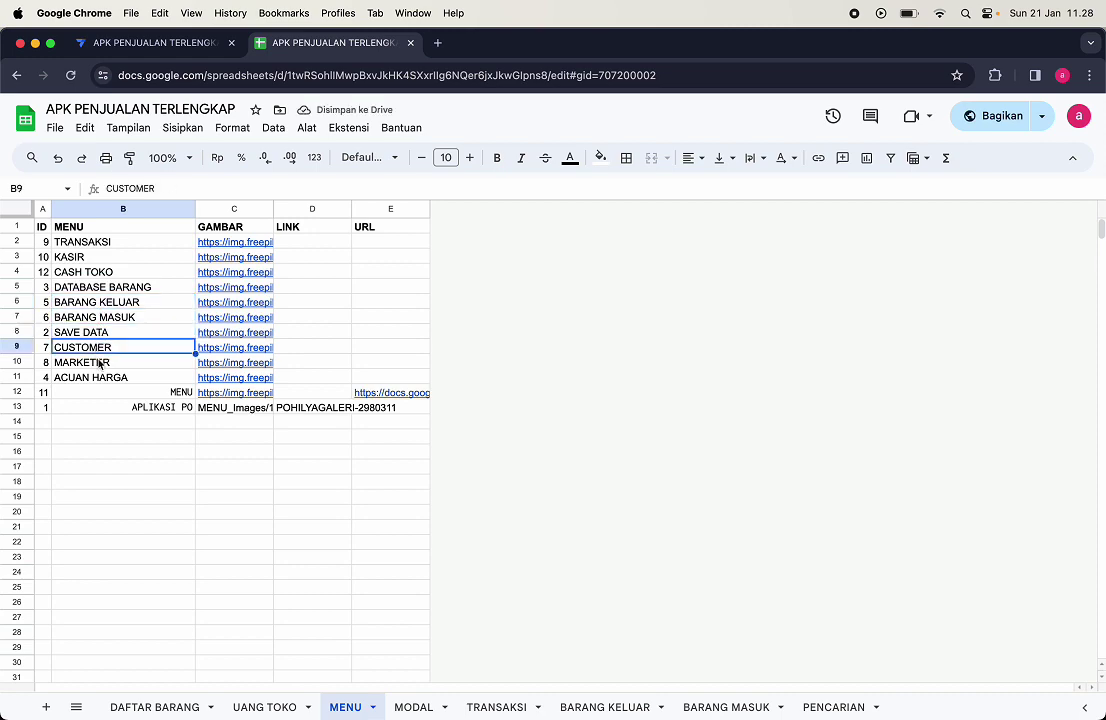
left_click(100, 363)
left_click(96, 378)
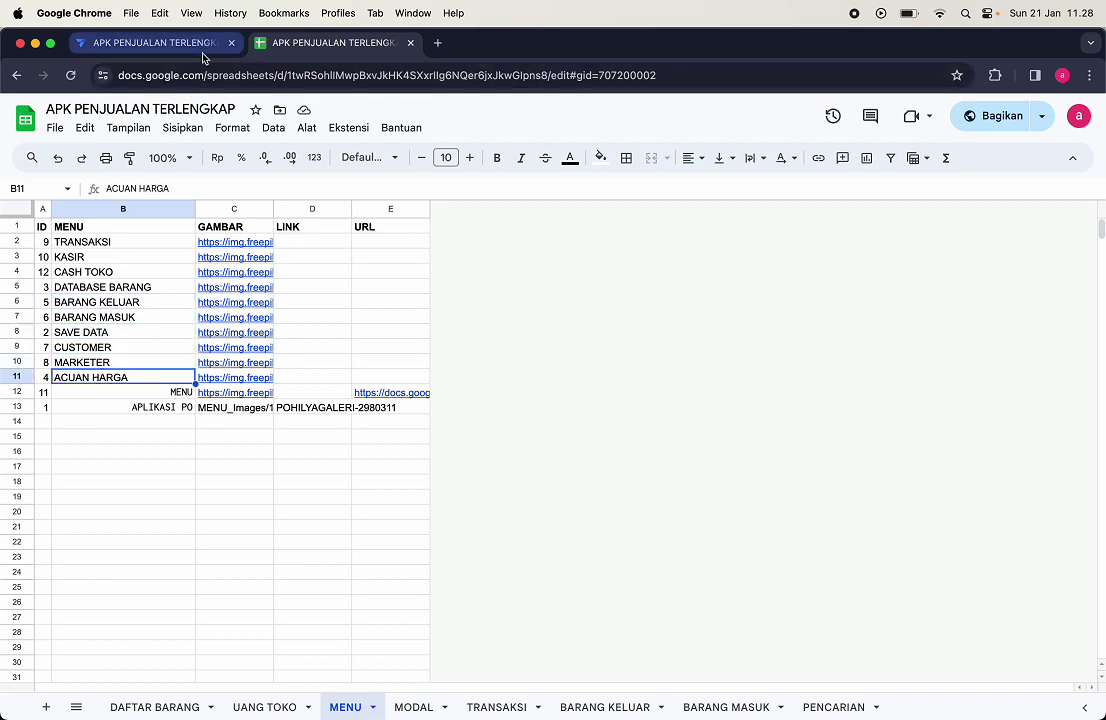
Step: Return to AppSheet and save the OPEN MENU action's target expression
left_click(180, 43)
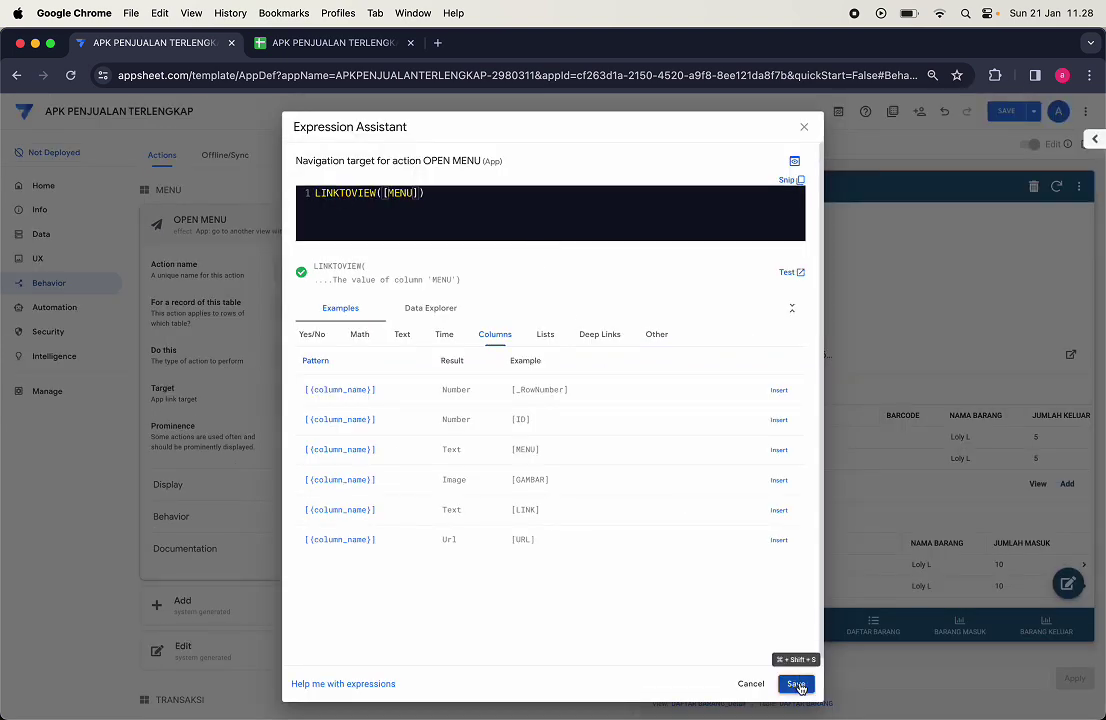
left_click(797, 683)
Step: Compare the BARANG KELUAR view's name with the MENU entries in the app preview, and save the app
left_click(62, 258)
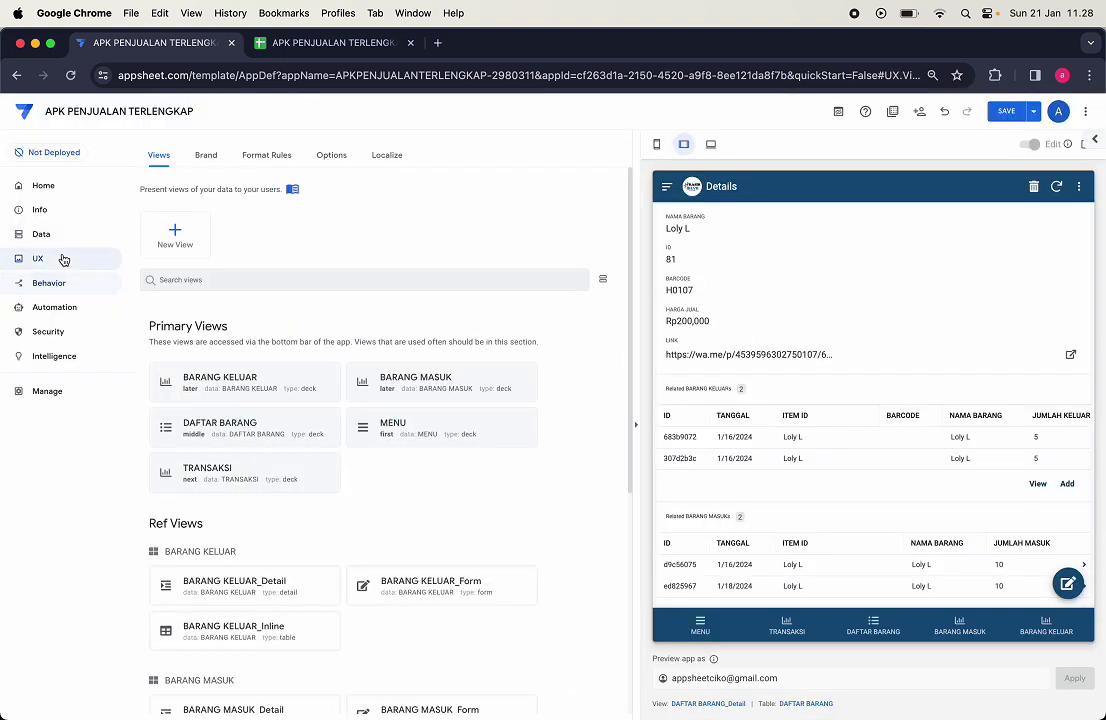
left_click(227, 385)
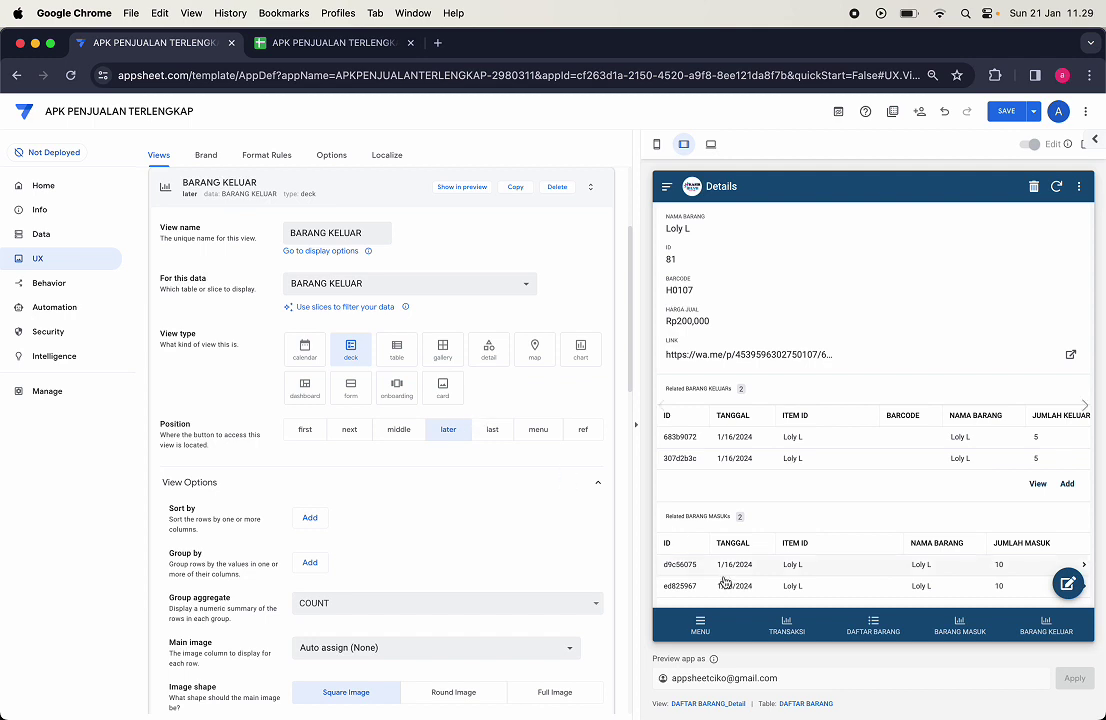
left_click(703, 627)
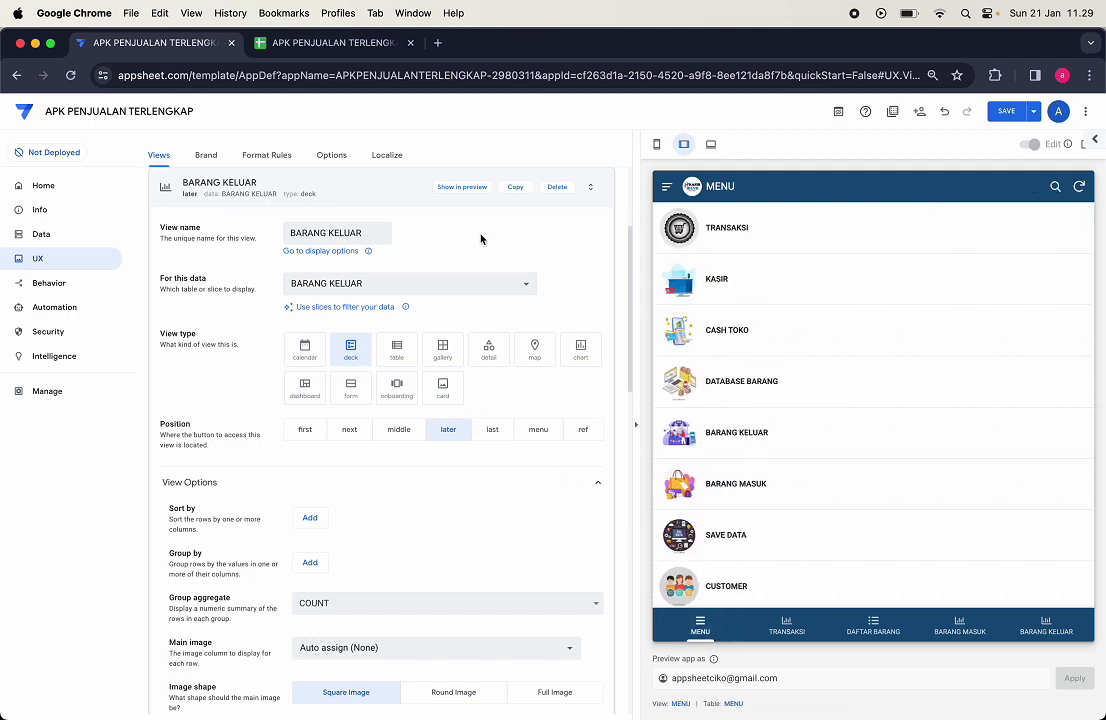
scroll(233, 232, "up", 1)
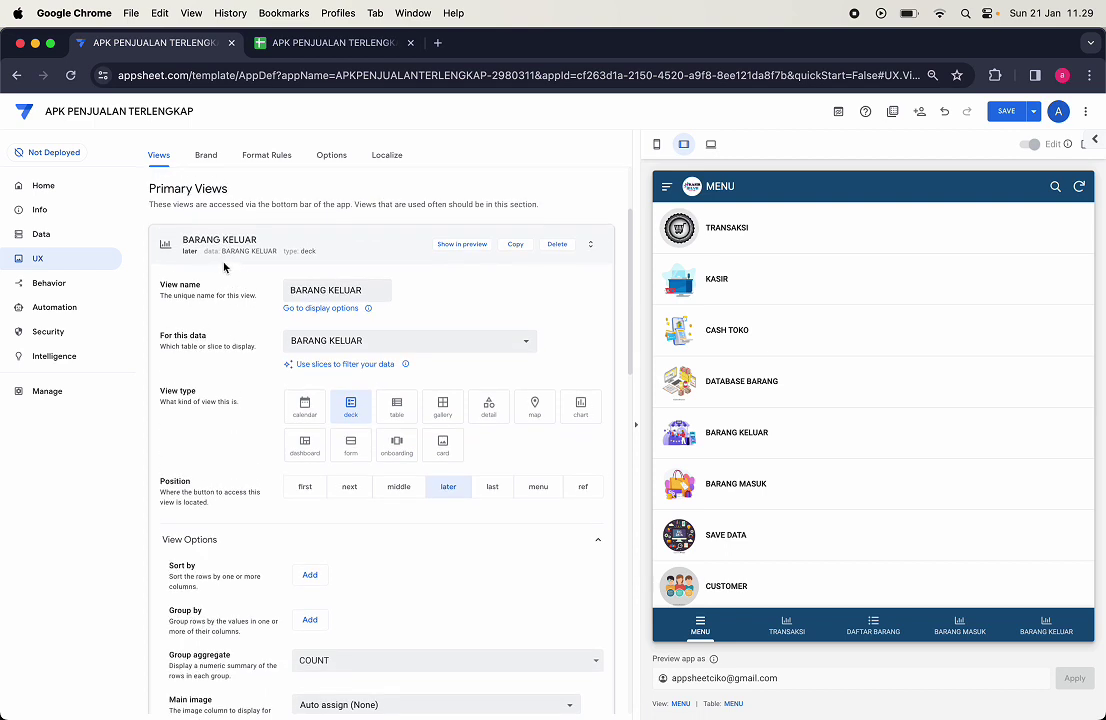
left_click(333, 242)
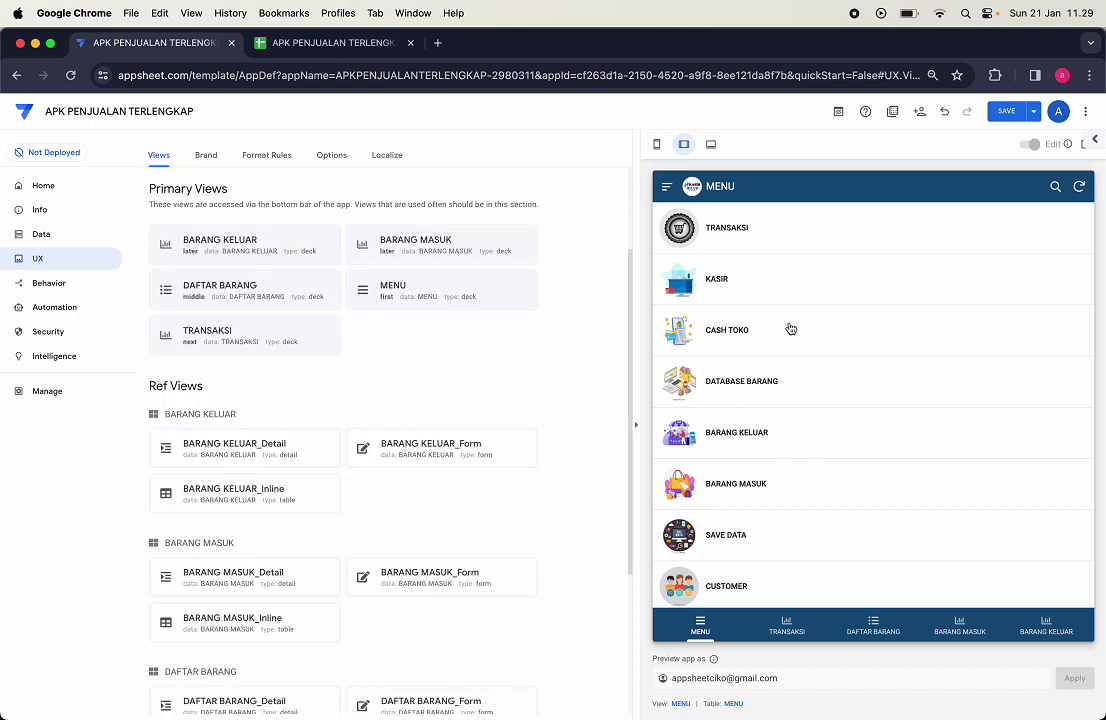
left_click(1006, 111)
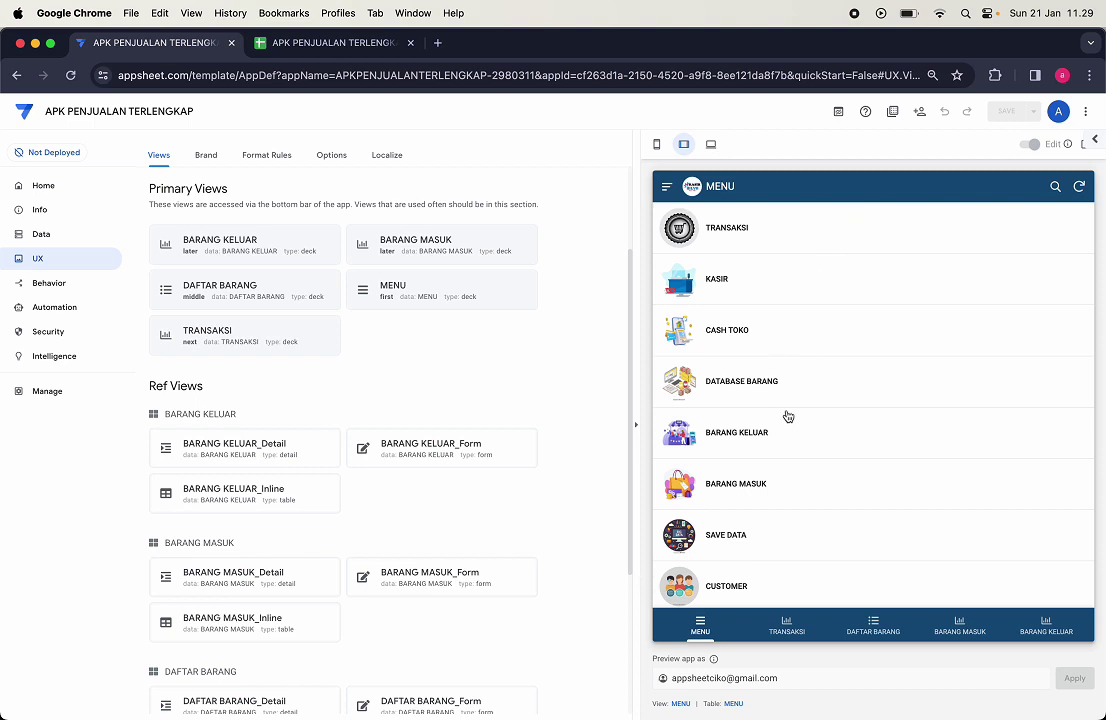
Step: Test the OPEN MENU action on the BARANG KELUAR entry in the app preview
left_click(830, 434)
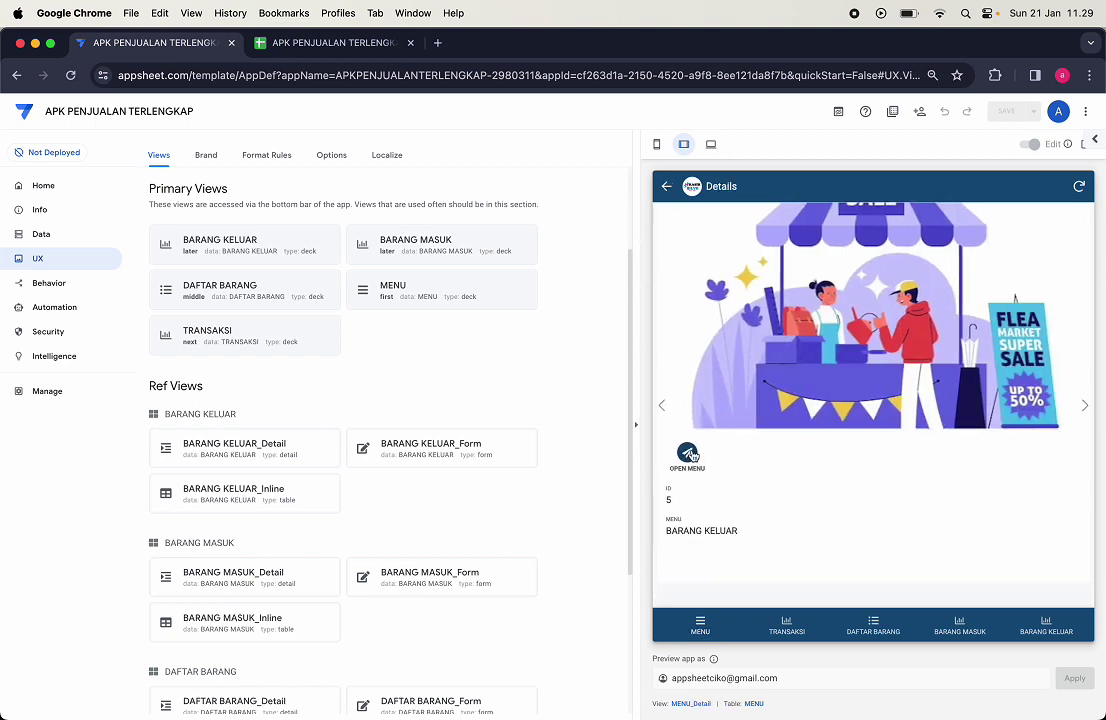
scroll(690, 455, "up", 3)
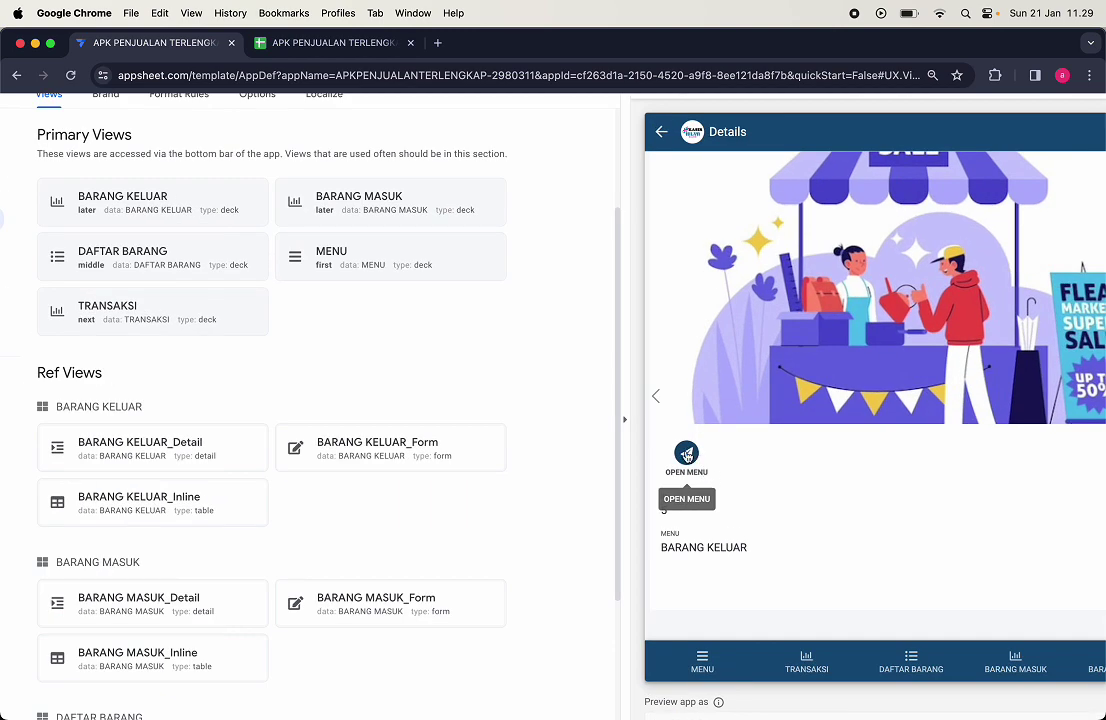
left_click(686, 454)
scroll(748, 373, "down", 3)
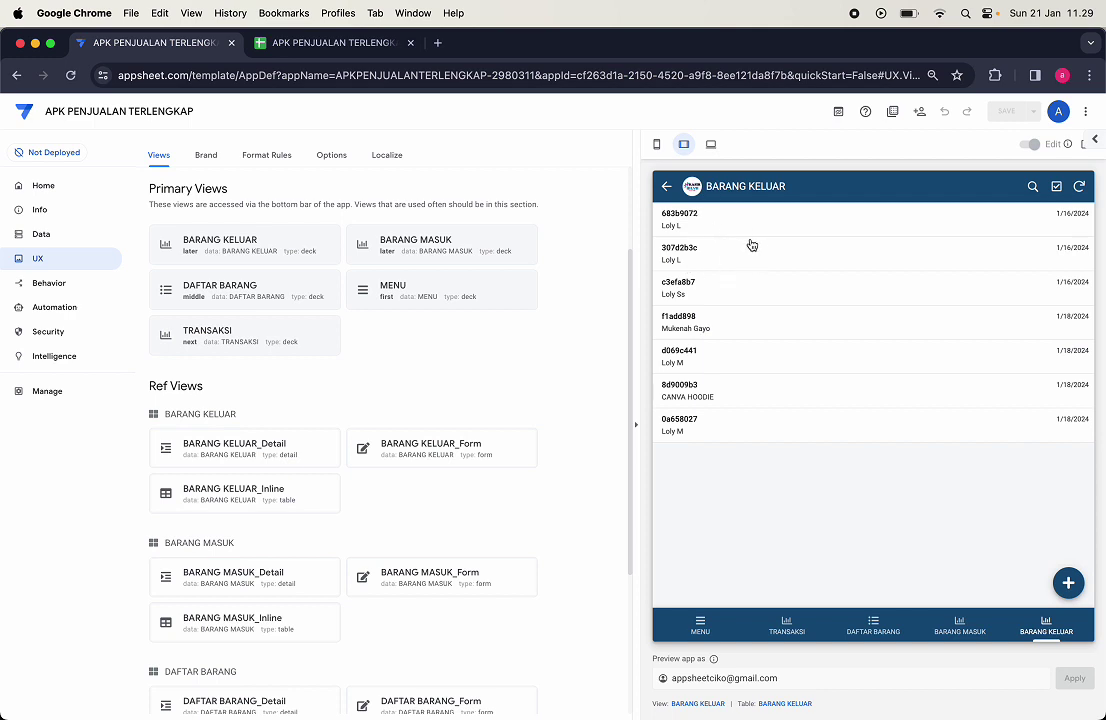
Step: Return to MENU in the app preview and test the OPEN MENU action on the TRANSAKSI entry
left_click(715, 615)
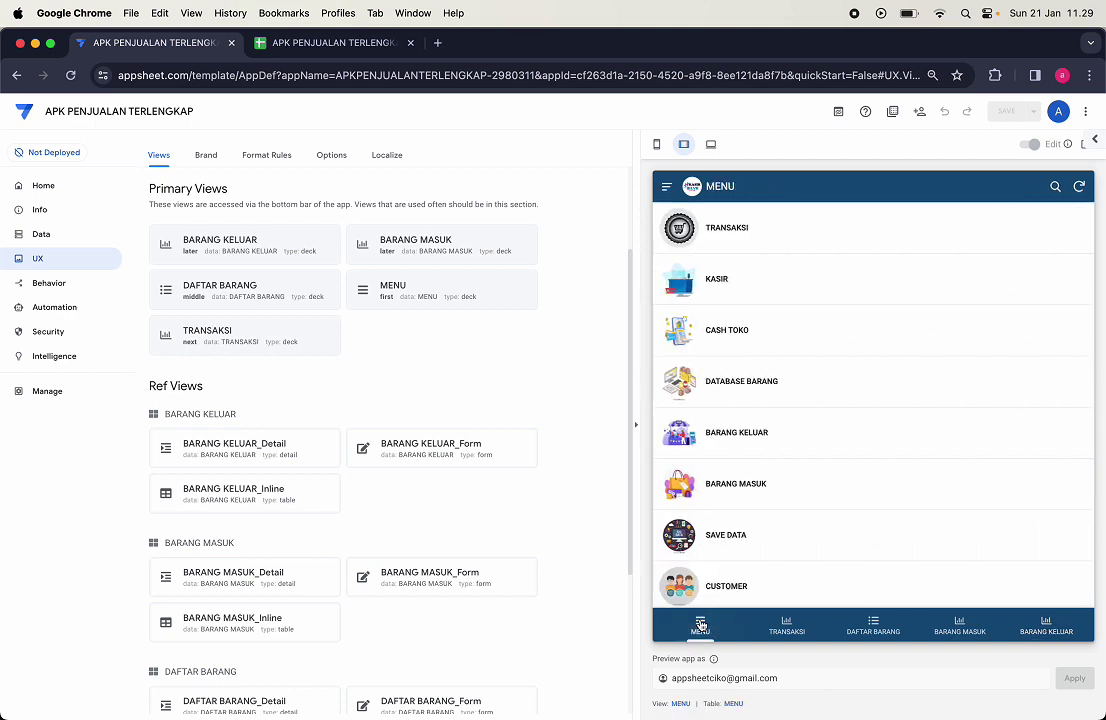
left_click(743, 245)
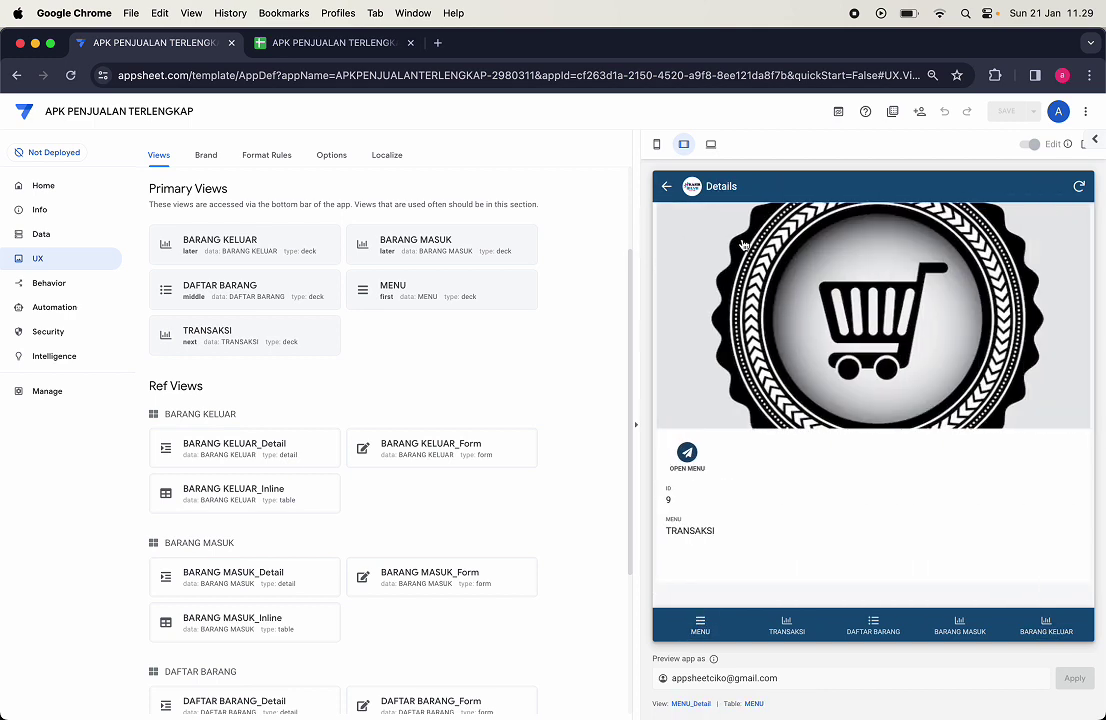
left_click(690, 454)
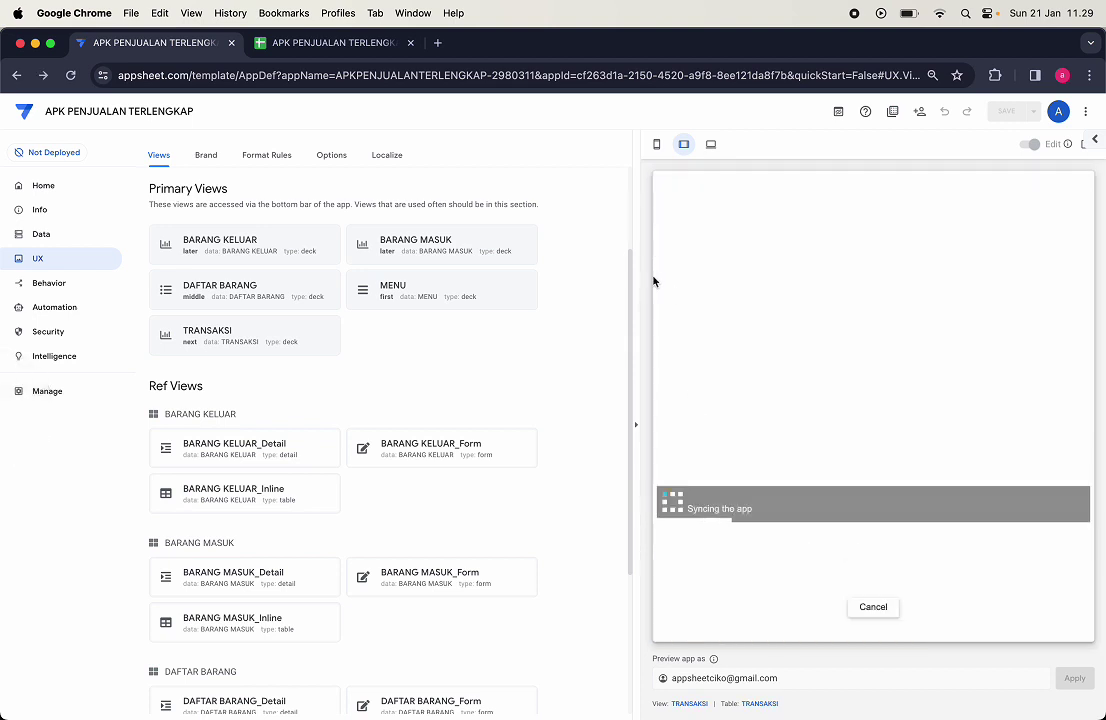
scroll(696, 388, "right", 5)
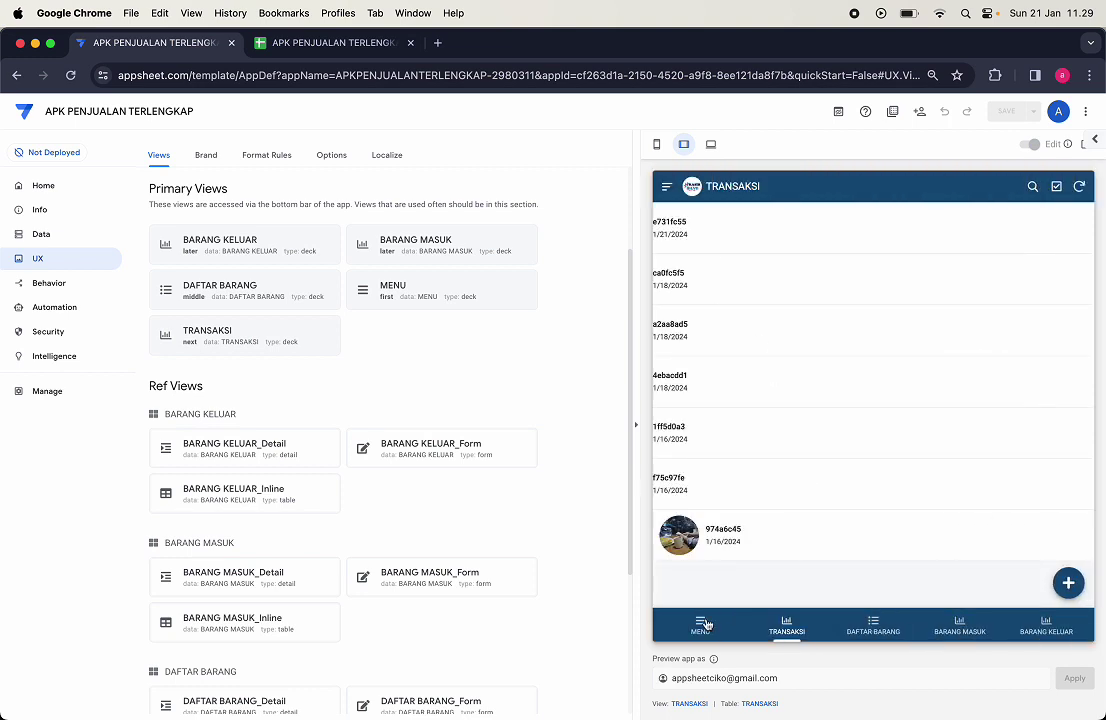
Step: Test OPEN MENU on the SAVE DATA entry and check the app's view list for a matching view
left_click(706, 624)
scroll(764, 512, "down", 2)
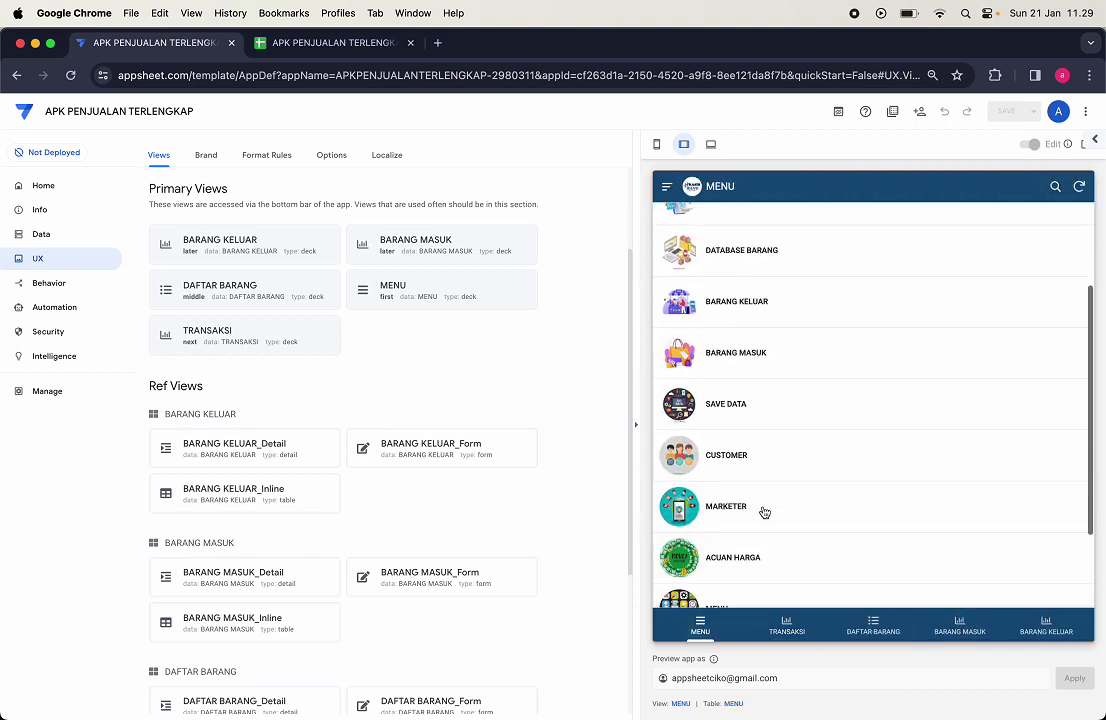
left_click(734, 293)
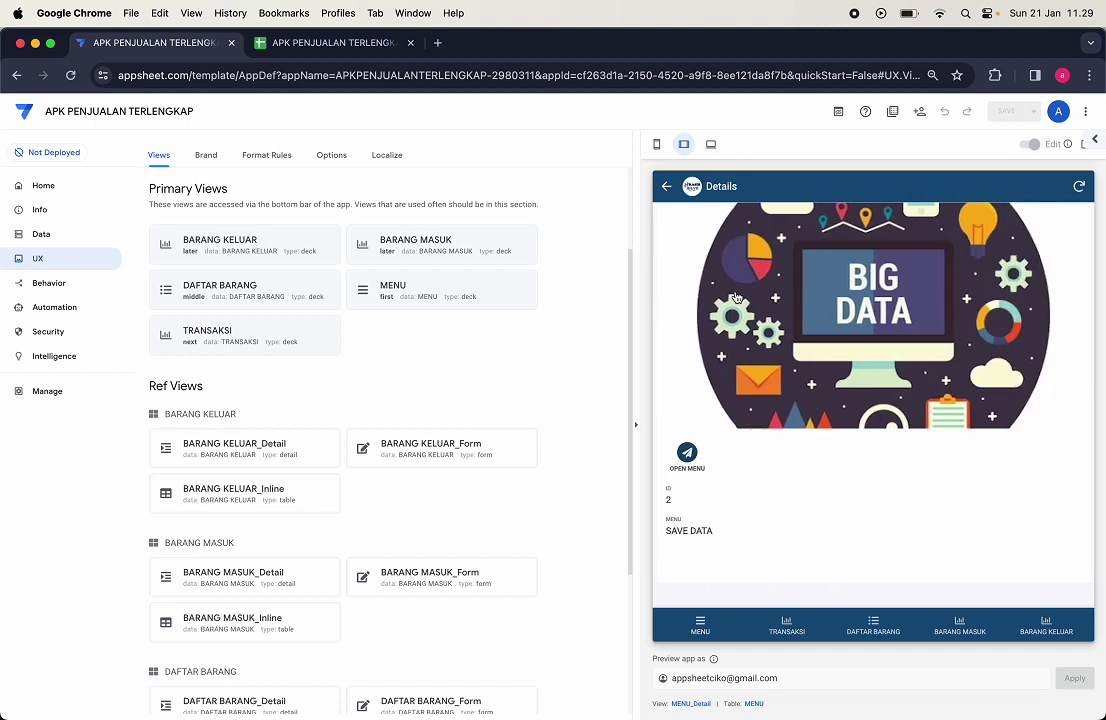
left_click(687, 454)
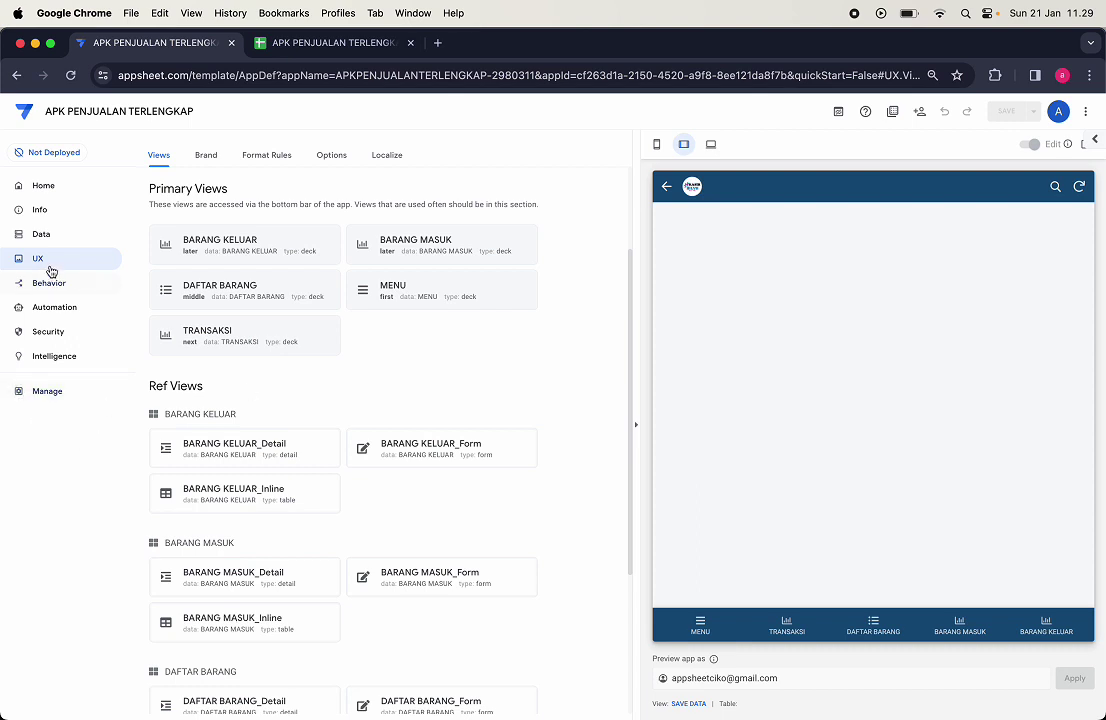
scroll(252, 350, "up", 3)
scroll(252, 350, "down", 1)
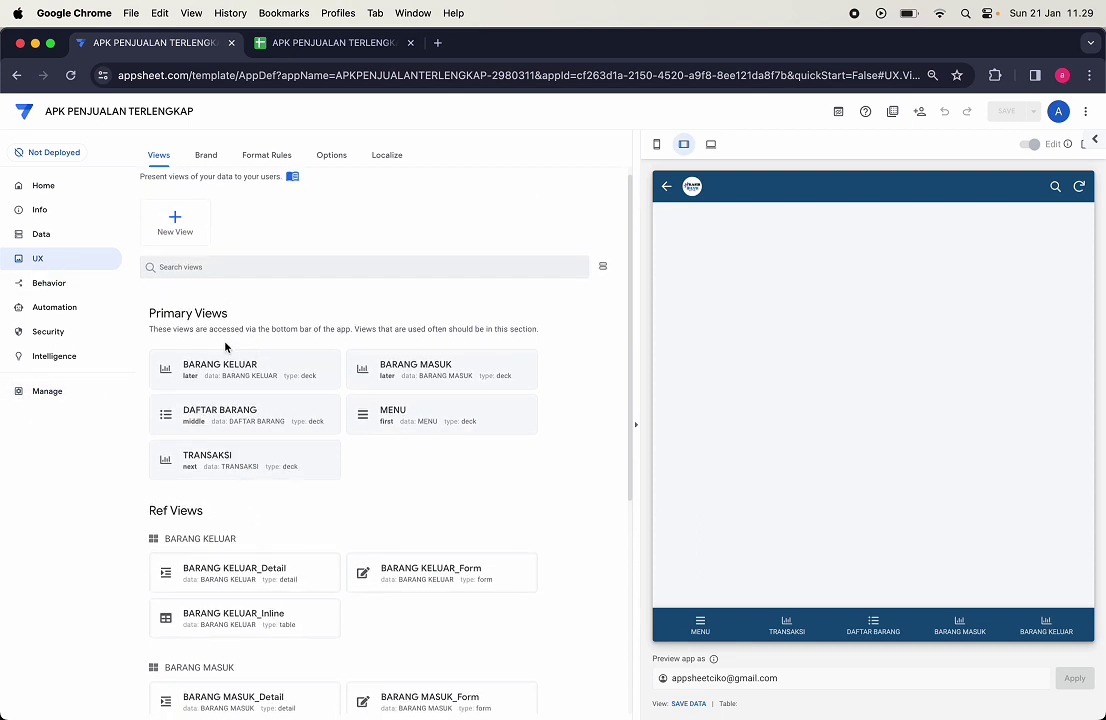
scroll(215, 444, "down", 5)
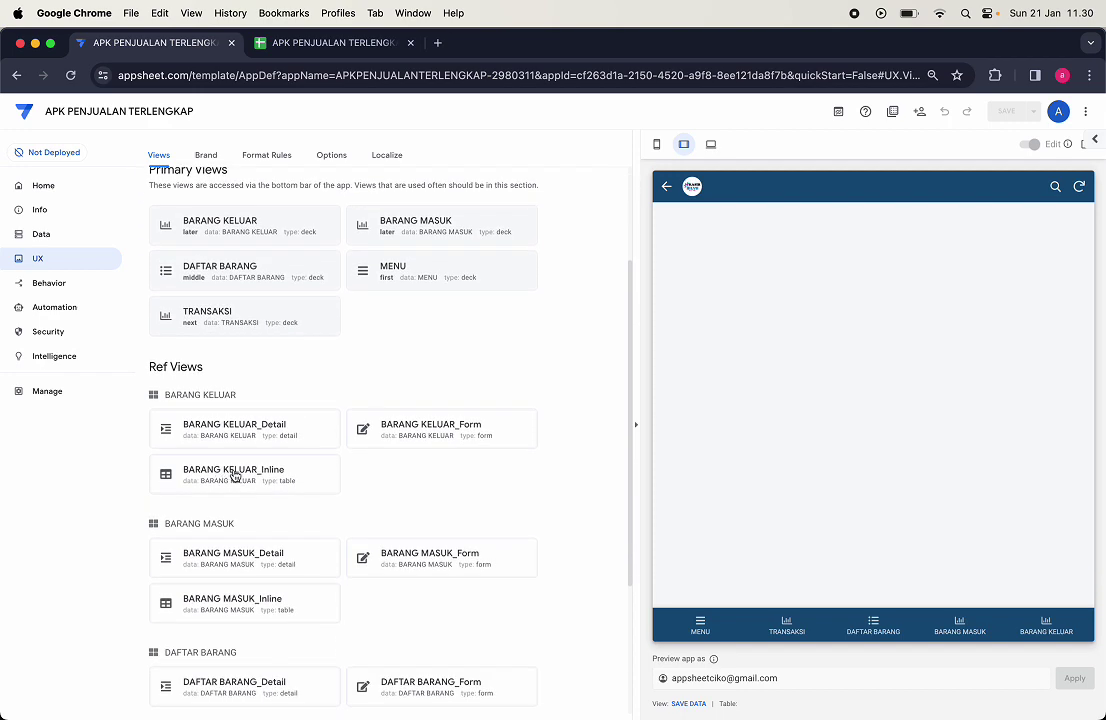
Step: Return to MENU in the preview and test the OPEN MENU action on the CASH TOKO entry
left_click(698, 624)
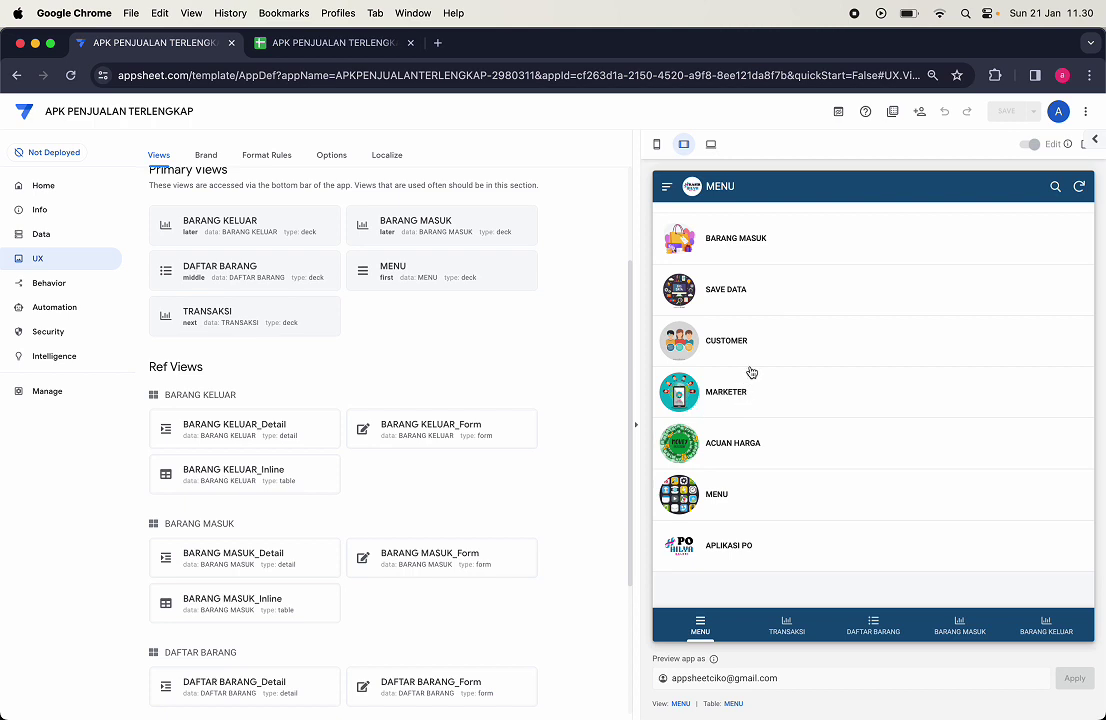
scroll(731, 302, "up", 1)
scroll(731, 302, "up", 5)
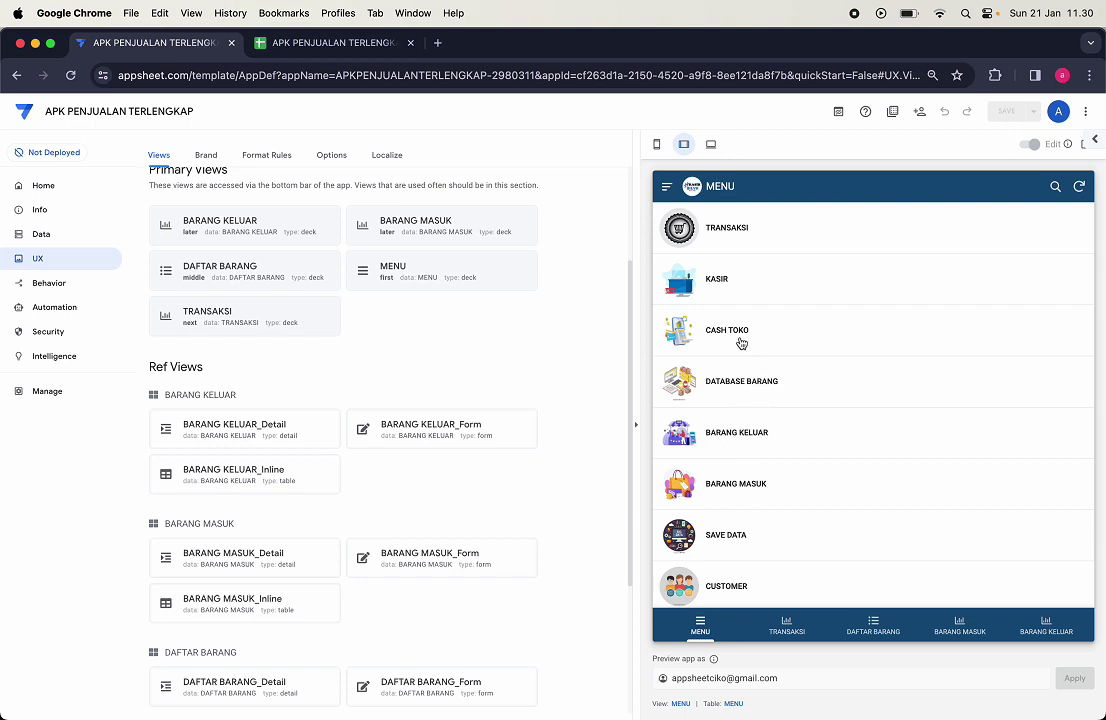
left_click(738, 343)
left_click(687, 453)
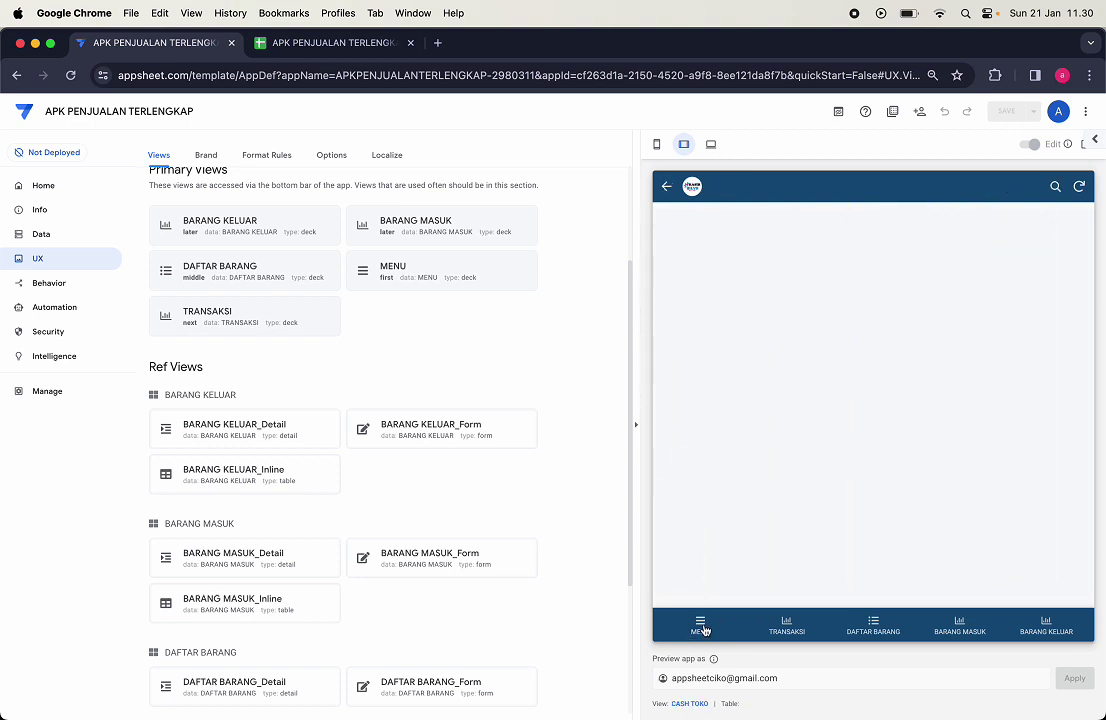
Step: Go back to MENU in the preview and test the OPEN MENU action on the BARANG MASUK entry
left_click(702, 628)
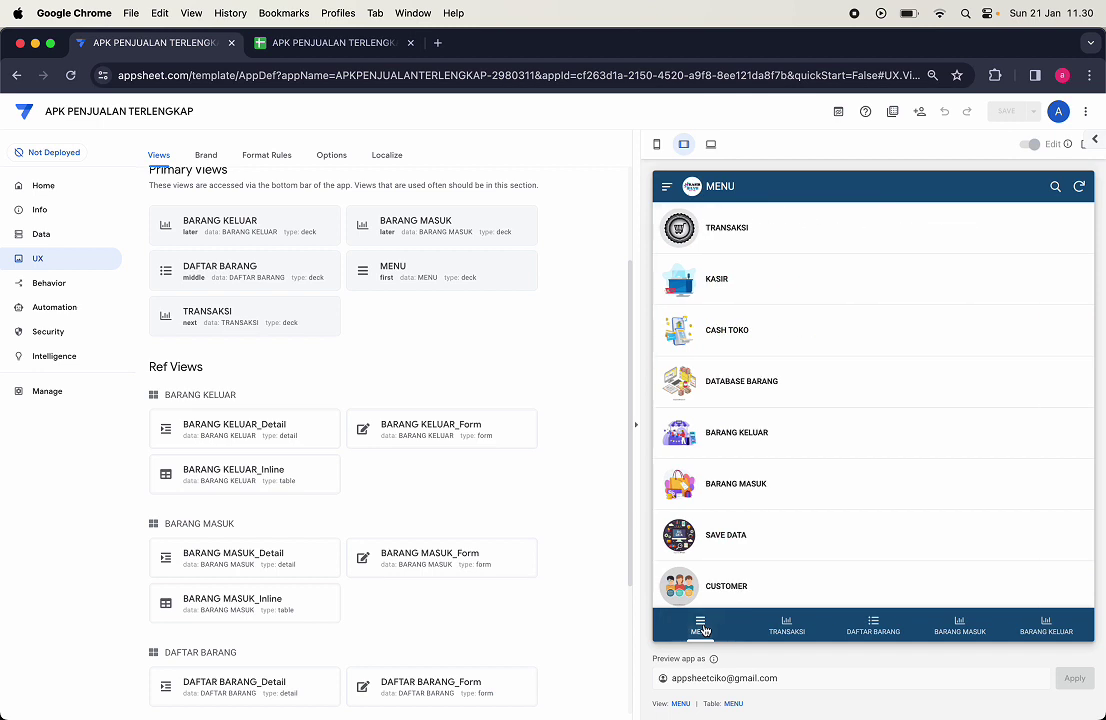
left_click(746, 482)
left_click(687, 453)
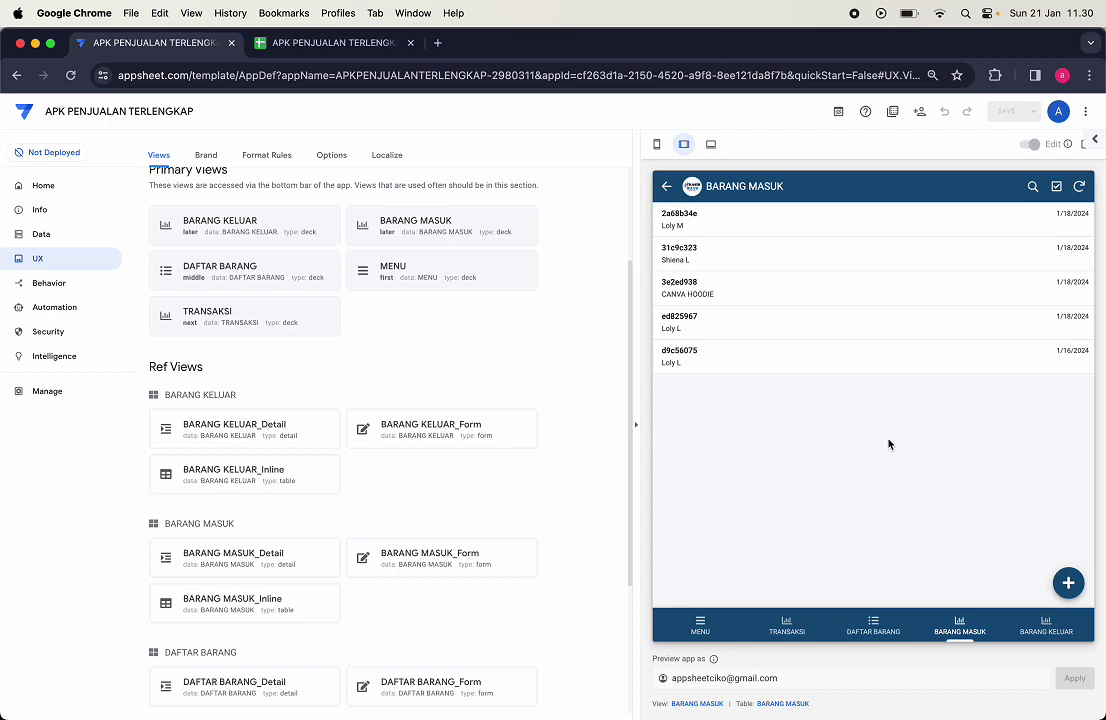
Step: Set the position of the BARANG KELUAR and BARANG MASUK views to ref
scroll(323, 422, "up", 3)
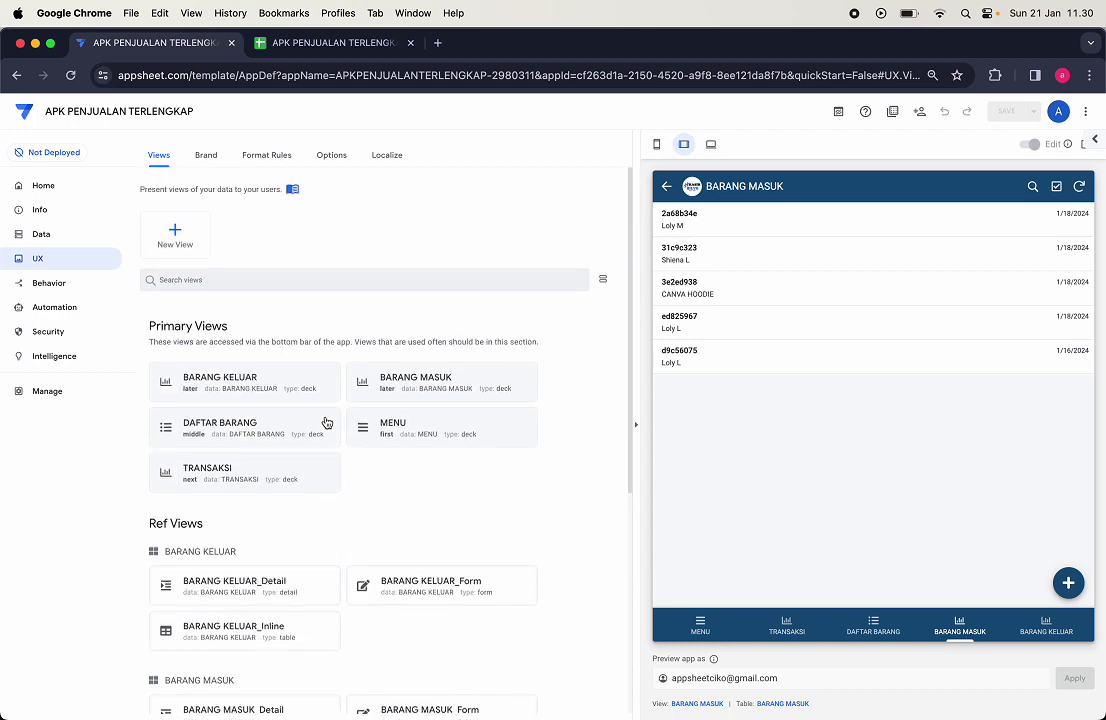
left_click(284, 382)
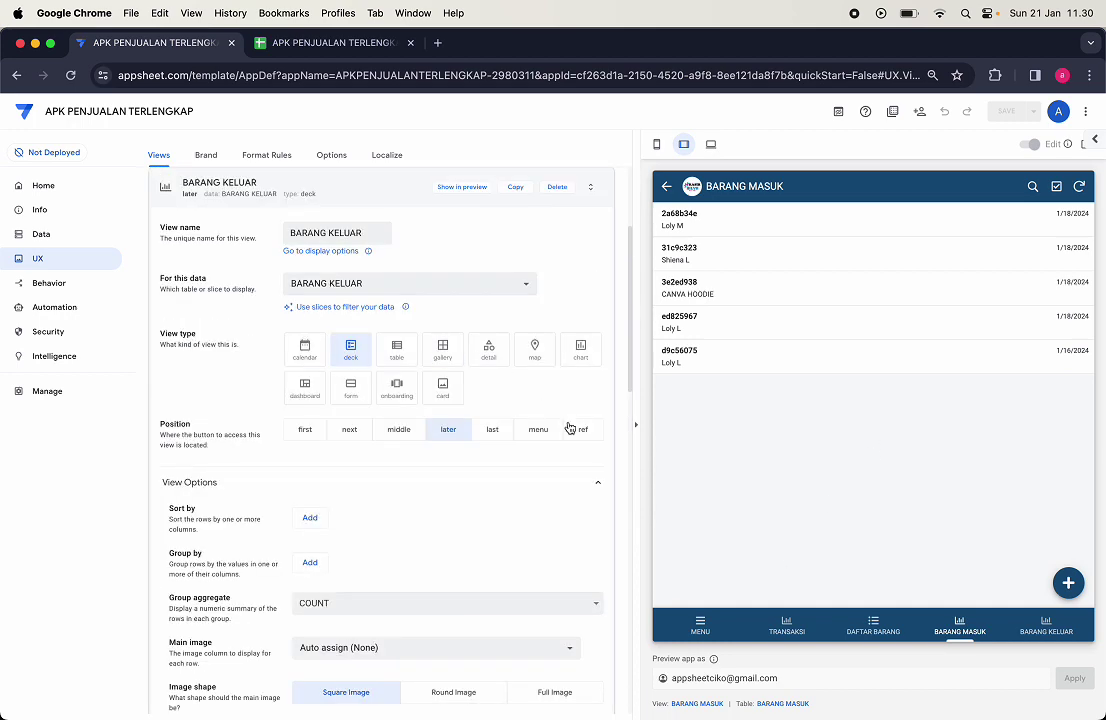
left_click(581, 432)
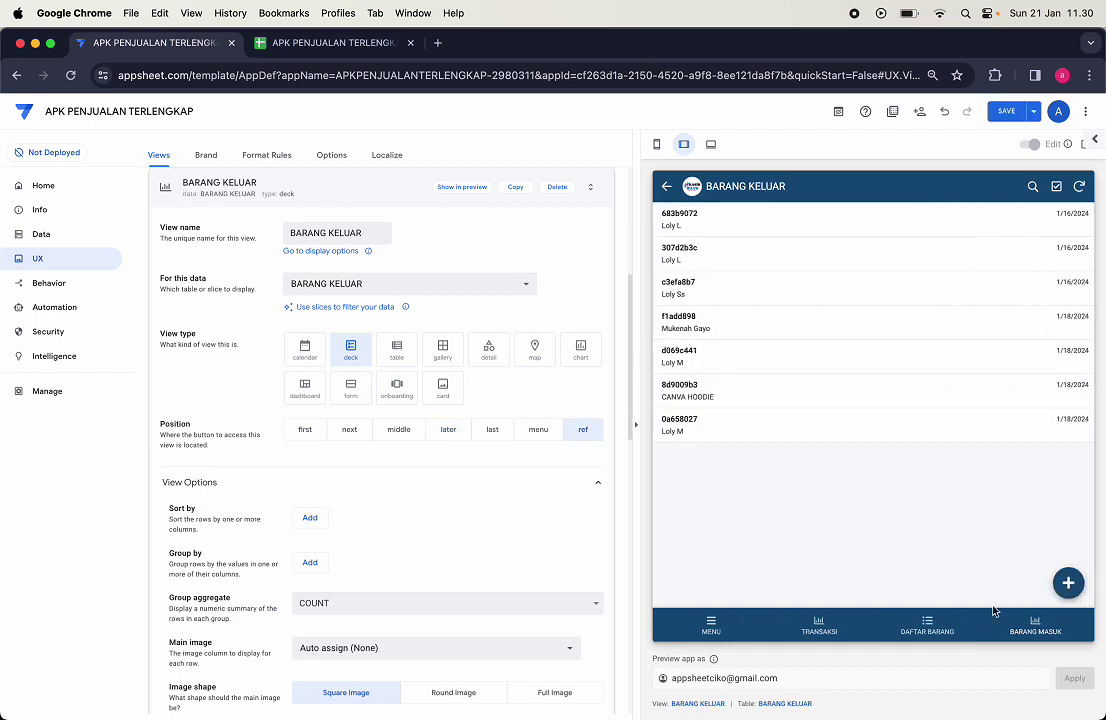
left_click(291, 395)
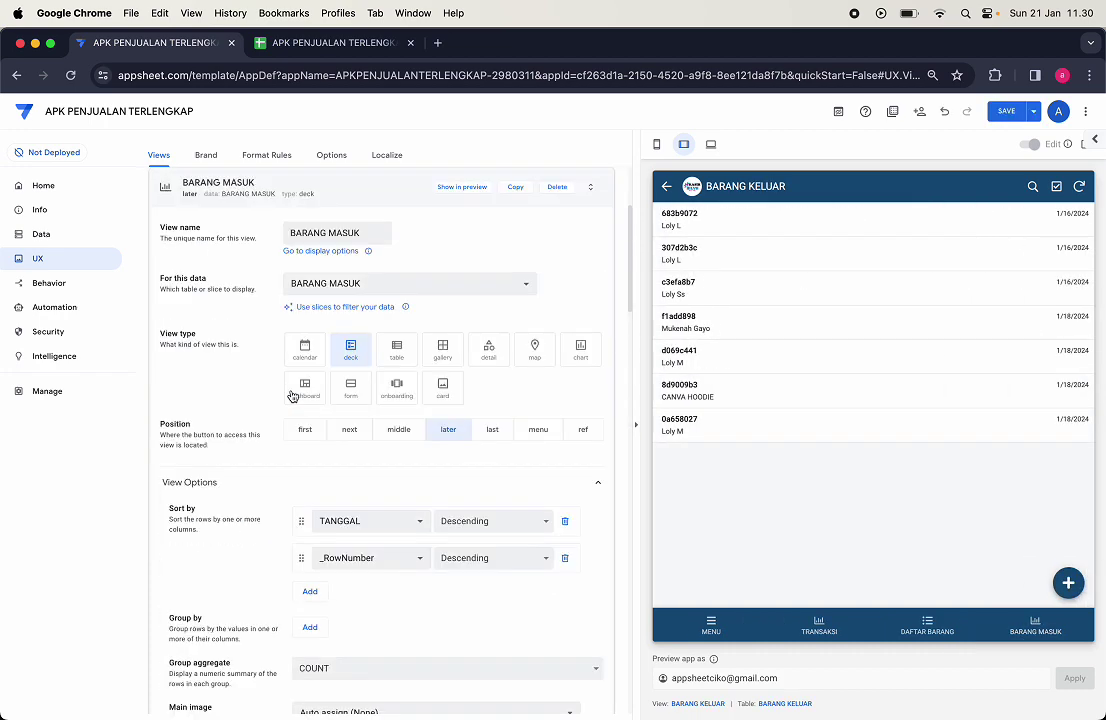
left_click(583, 430)
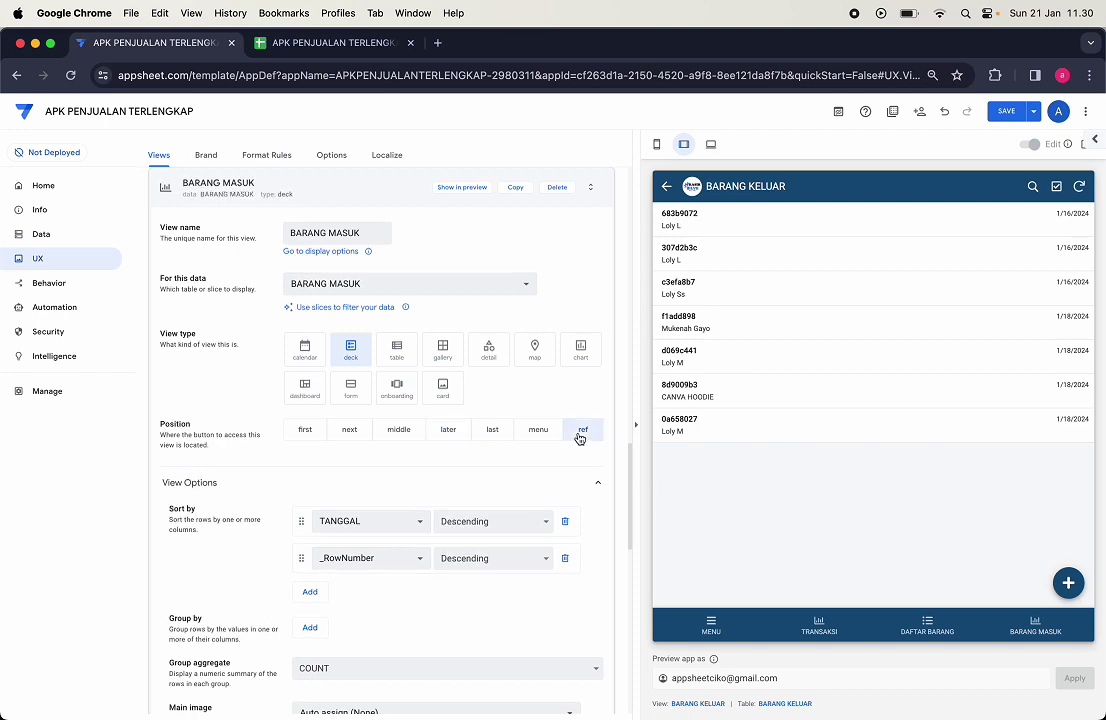
Step: Set the position of the DAFTAR BARANG and TRANSAKSI views to ref and save the app
scroll(343, 516, "up", 15)
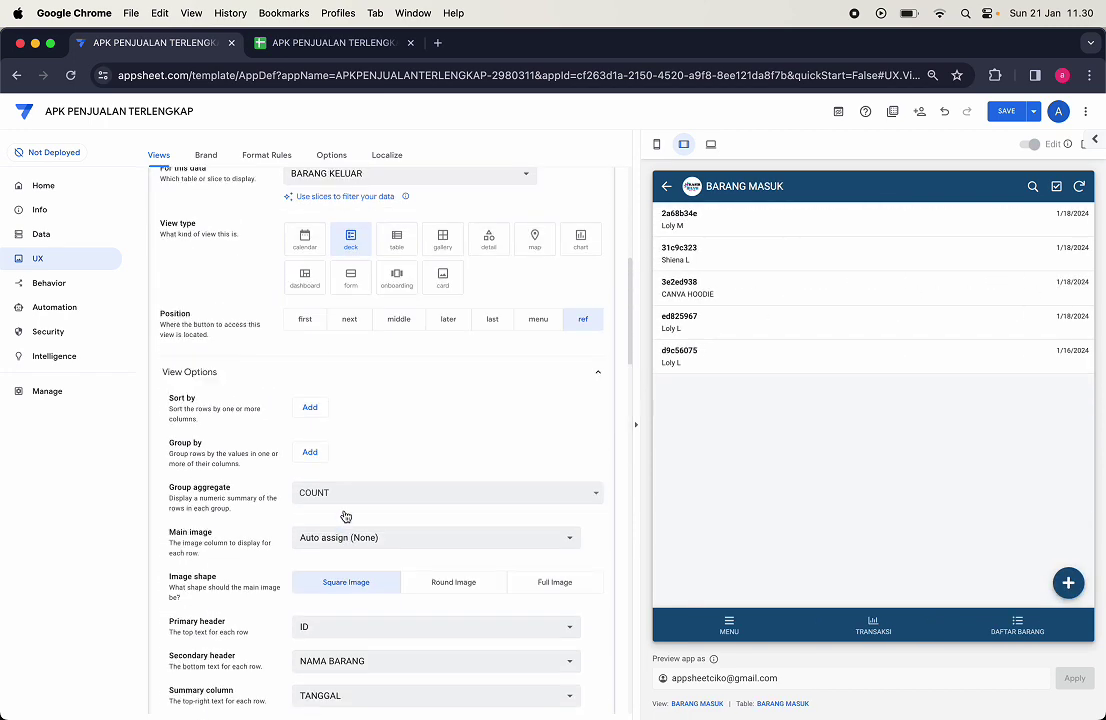
left_click(257, 386)
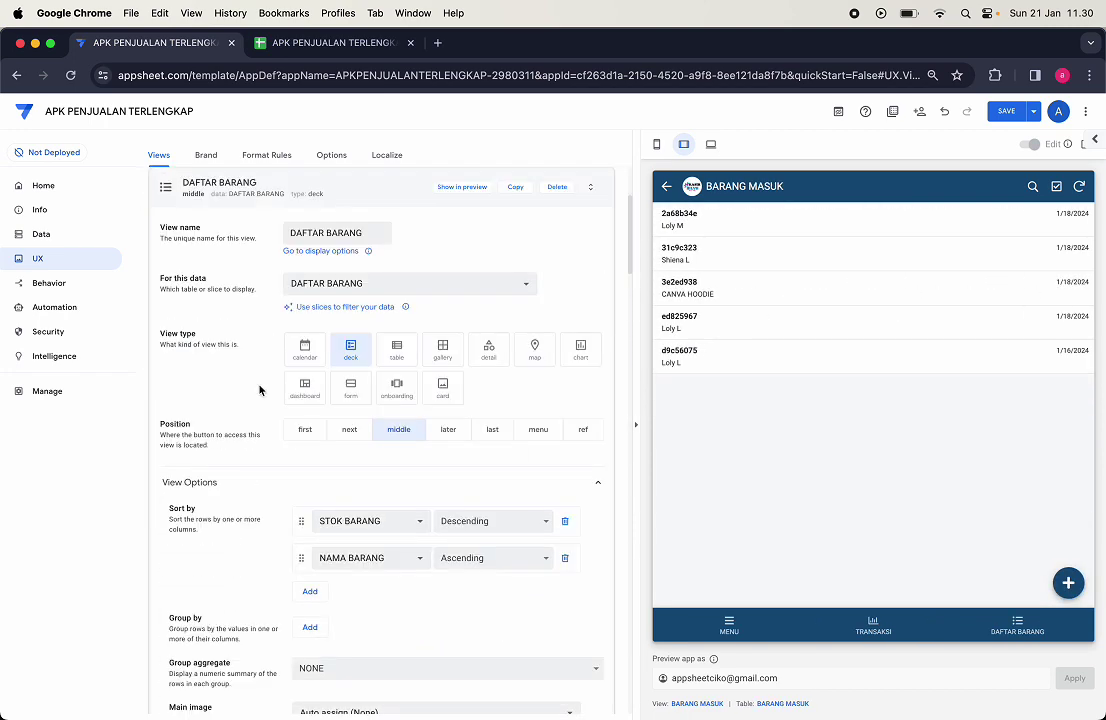
left_click(592, 431)
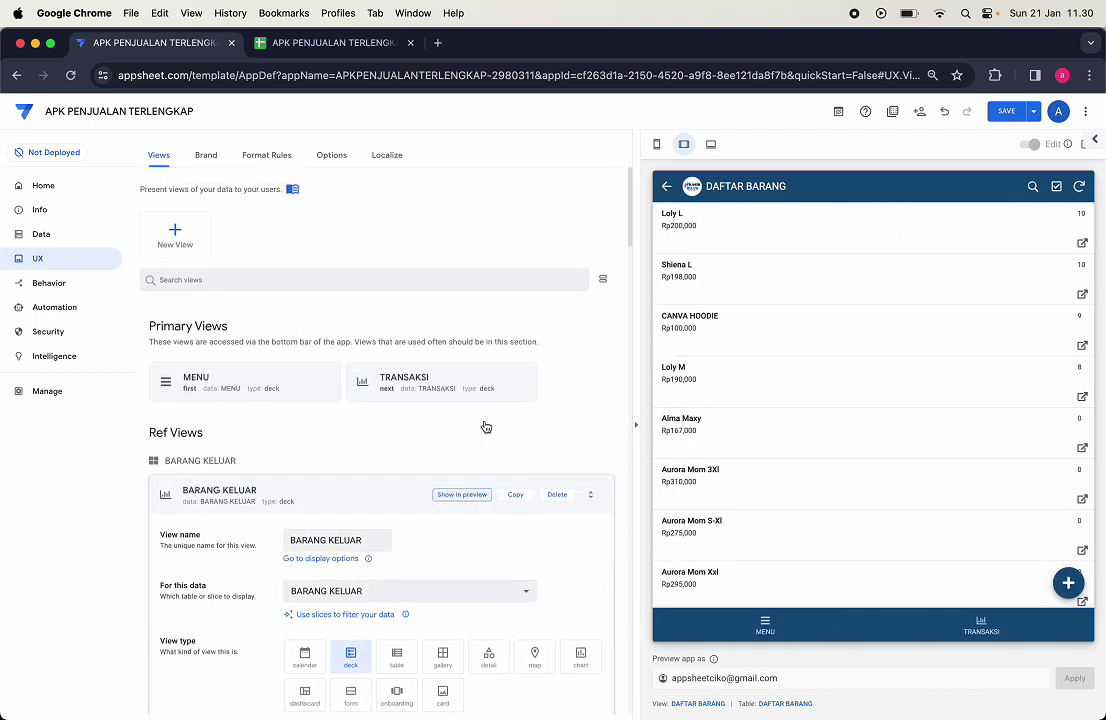
left_click(407, 390)
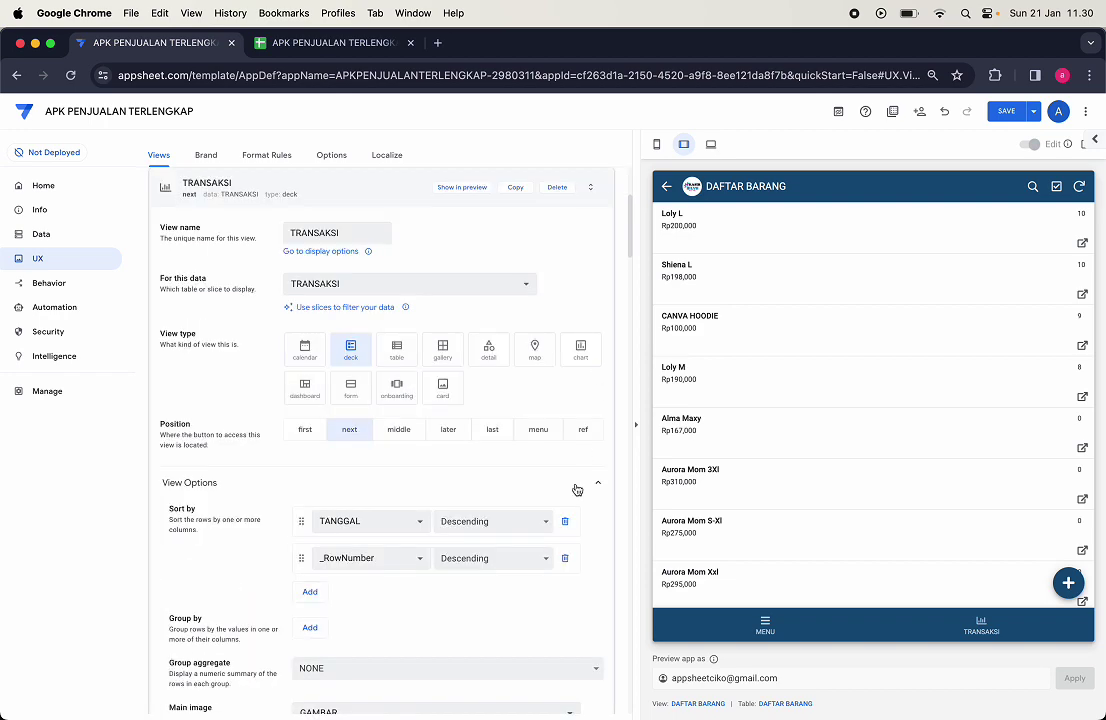
left_click(583, 429)
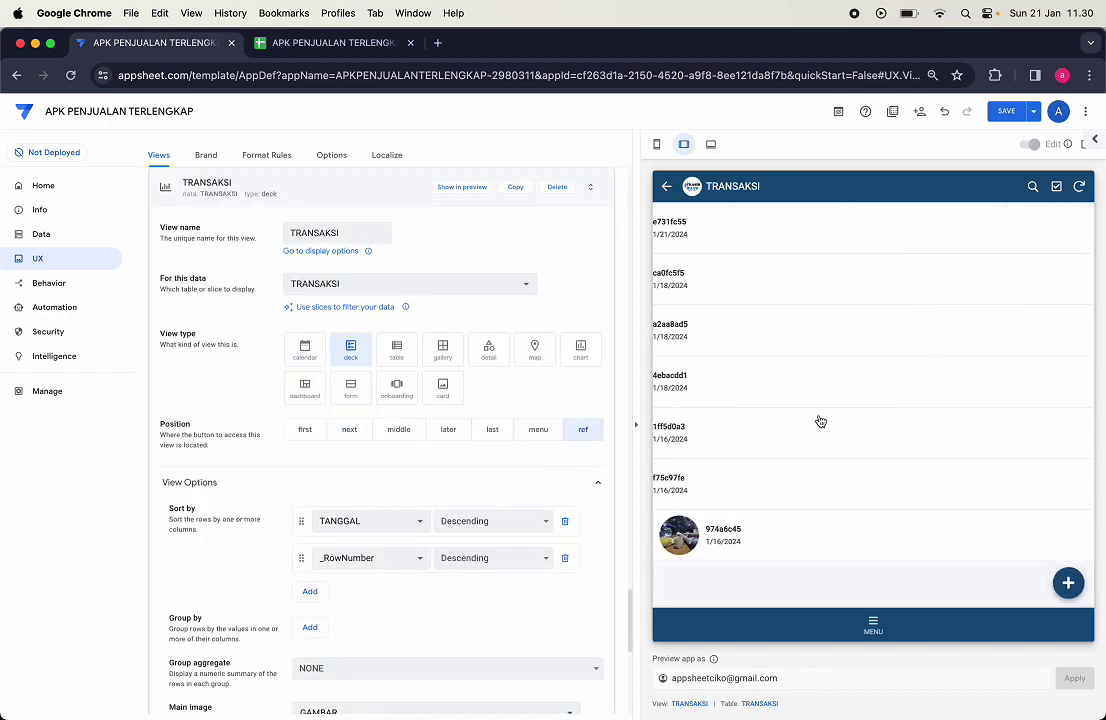
left_click(1006, 111)
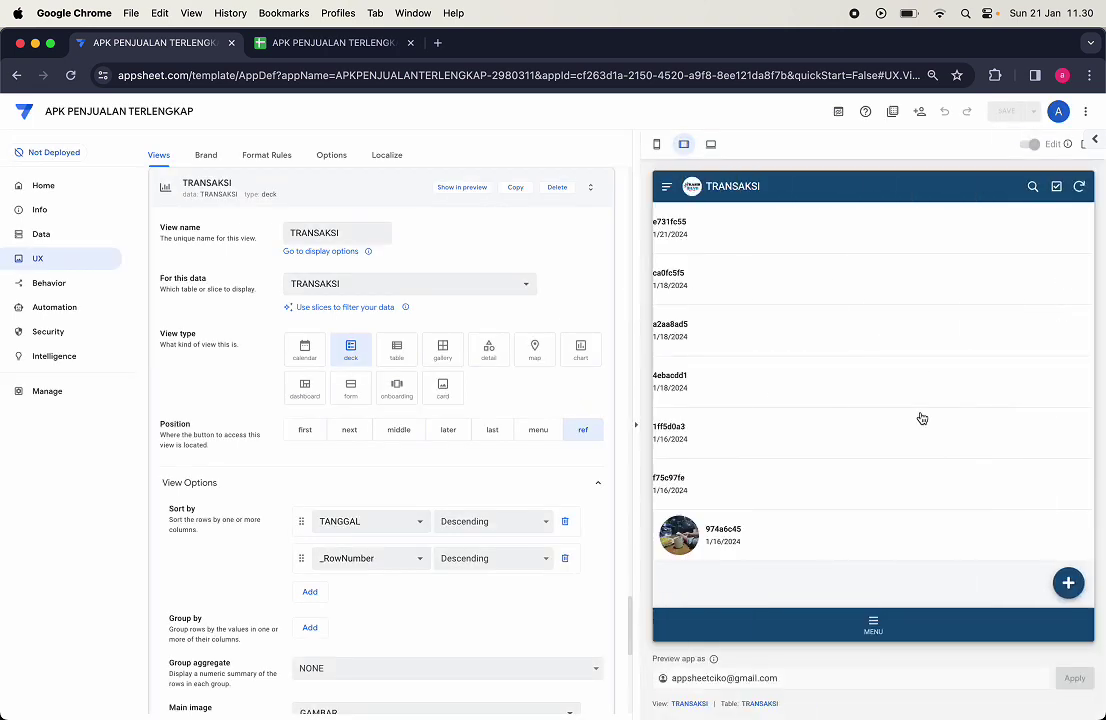
Step: Test OPEN MENU on the TRANSAKSI entry from the MENU view, and reopen that entry's details
left_click(873, 626)
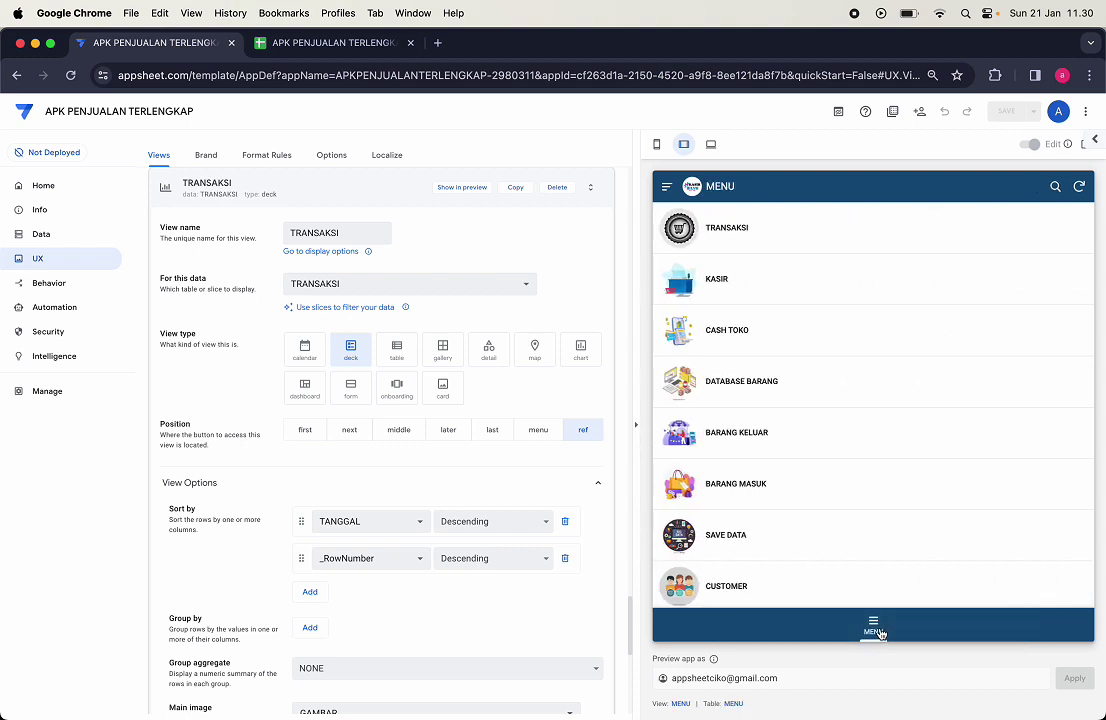
left_click(776, 246)
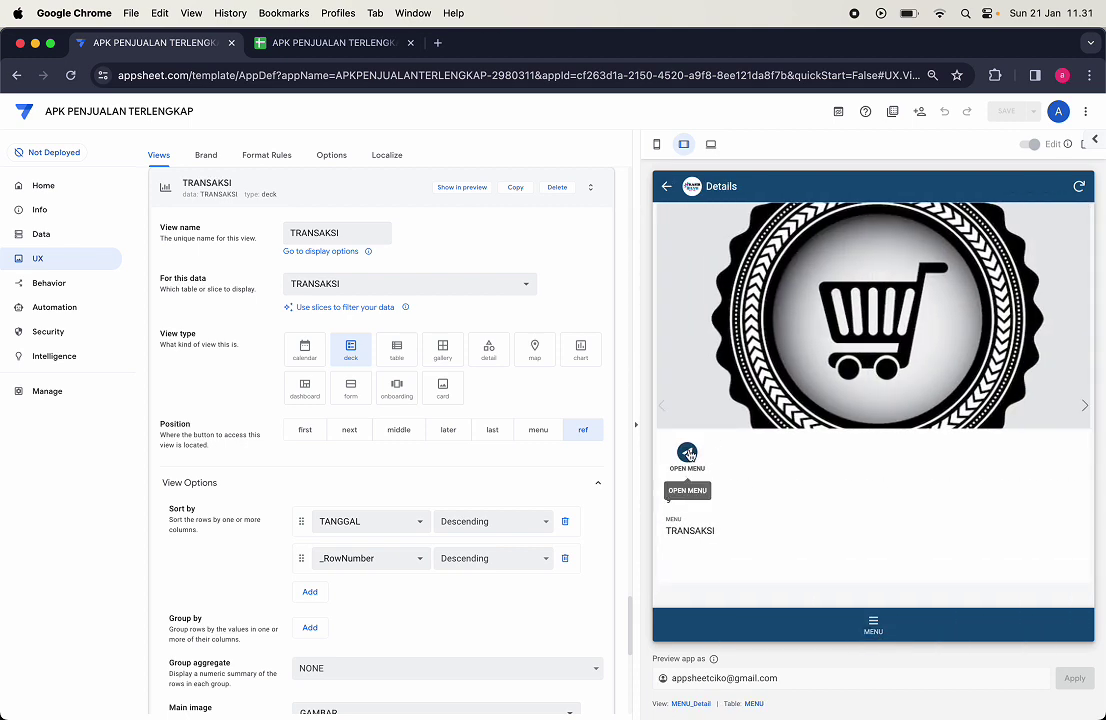
left_click(688, 452)
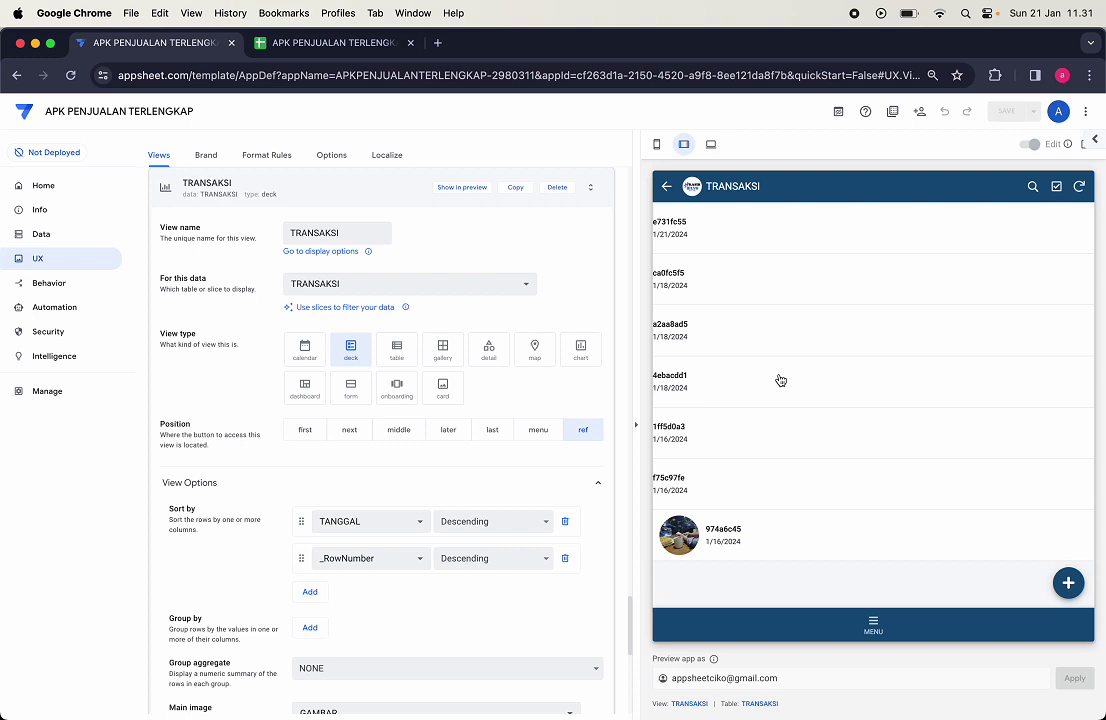
left_click(891, 638)
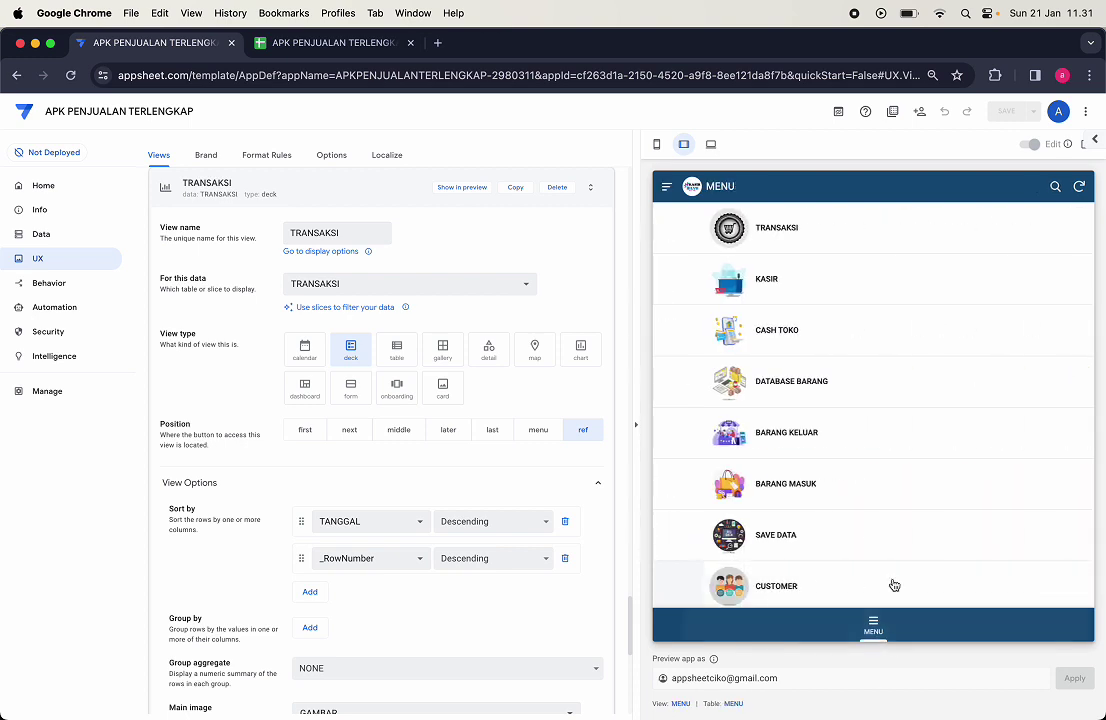
left_click(751, 242)
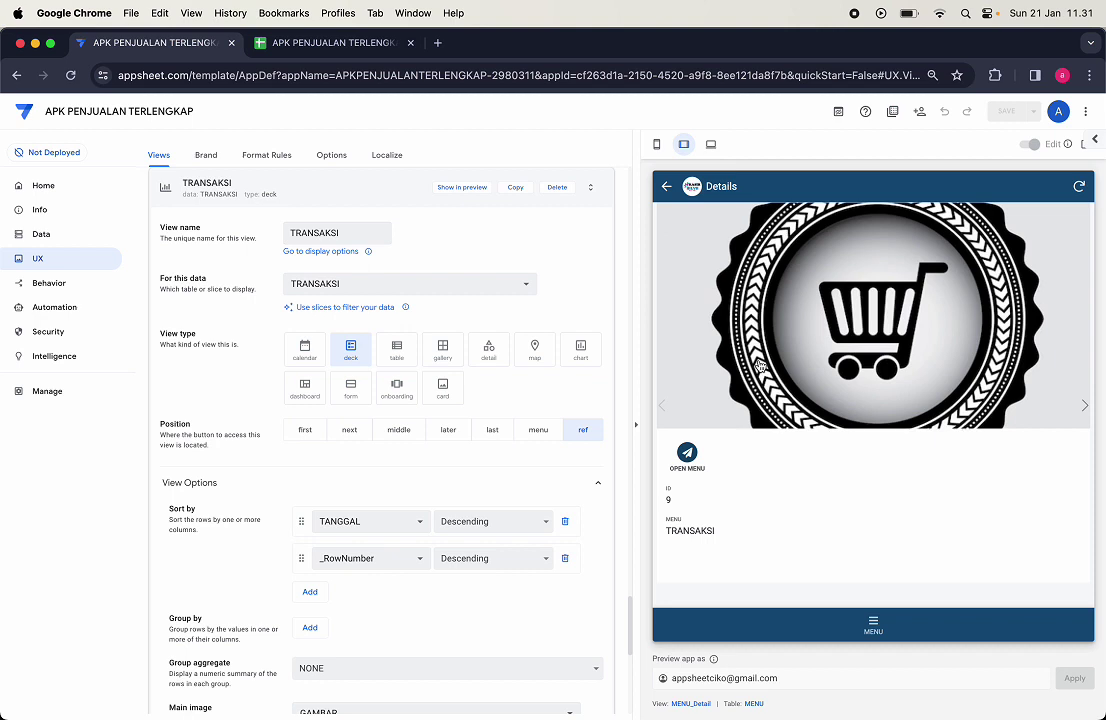
Step: Set the MENU view's Row Selected event action to OPEN MENU
left_click(59, 267)
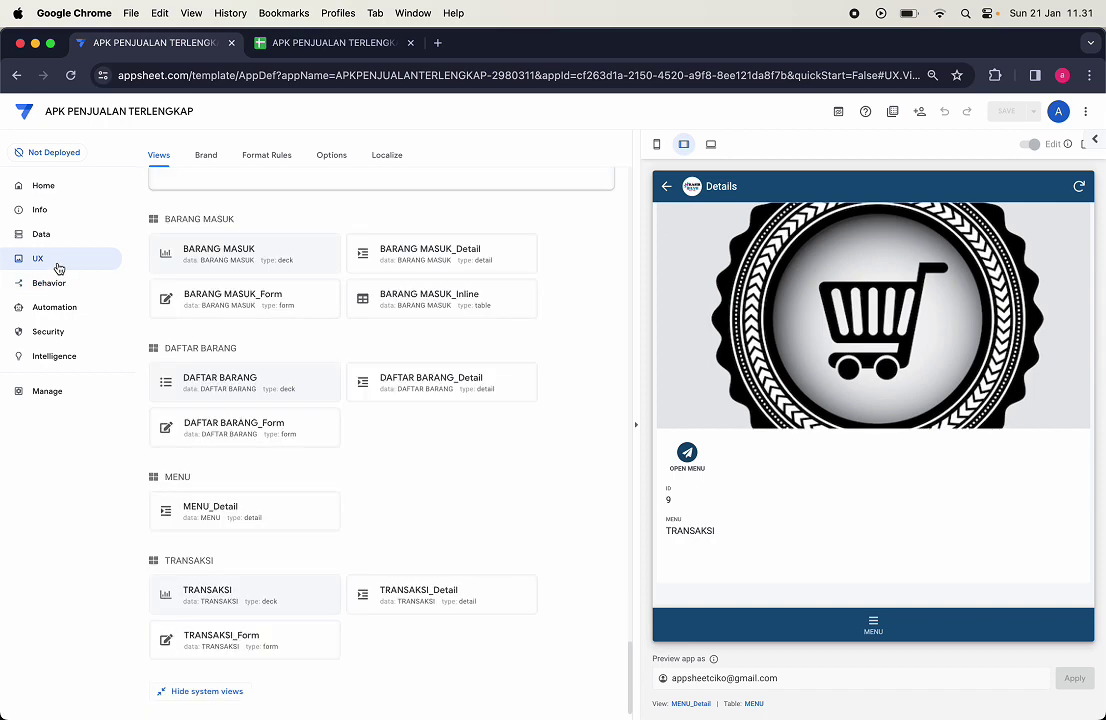
scroll(278, 362, "up", 20)
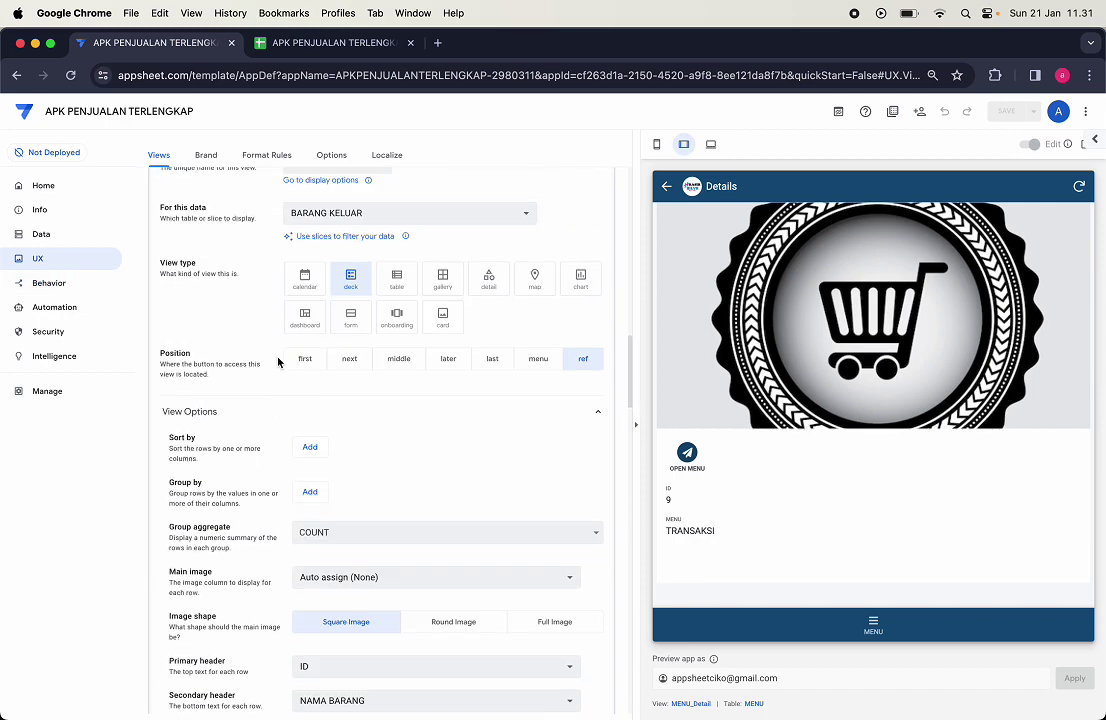
scroll(342, 450, "up", 15)
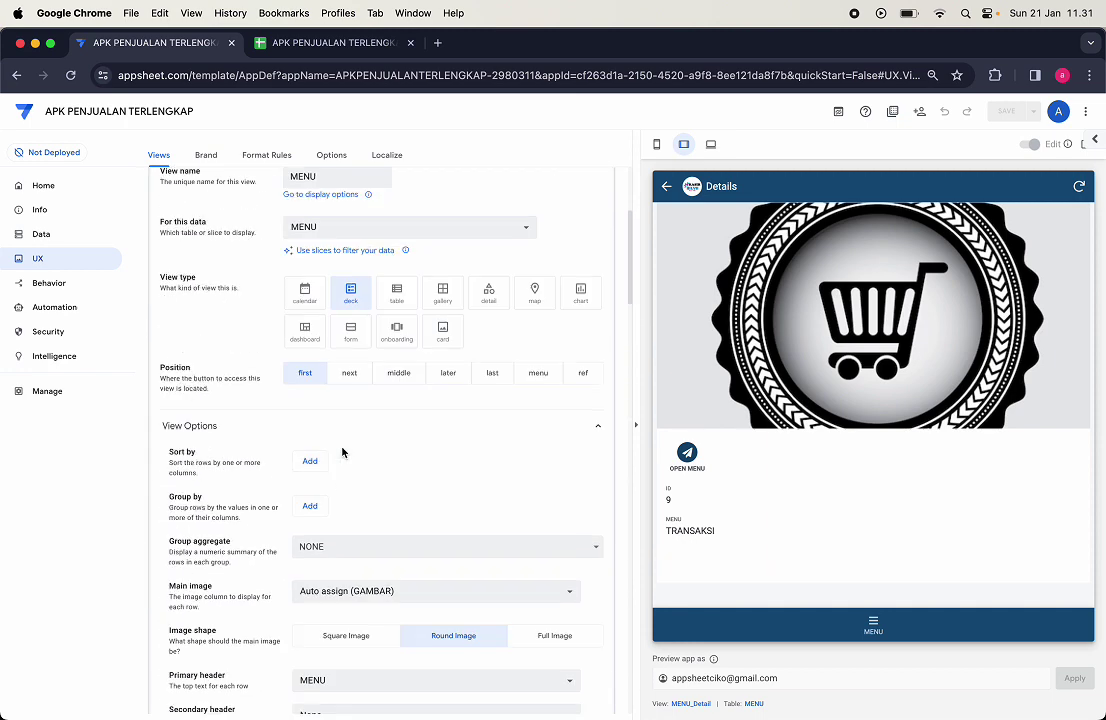
scroll(305, 400, "down", 5)
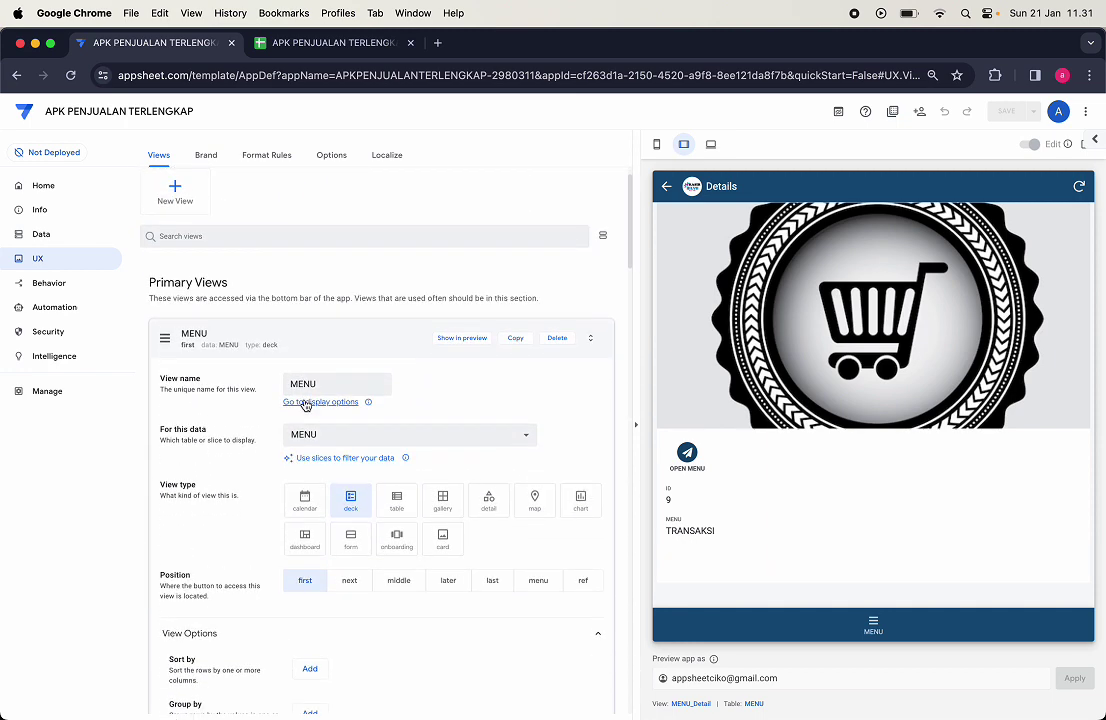
scroll(305, 405, "down", 14)
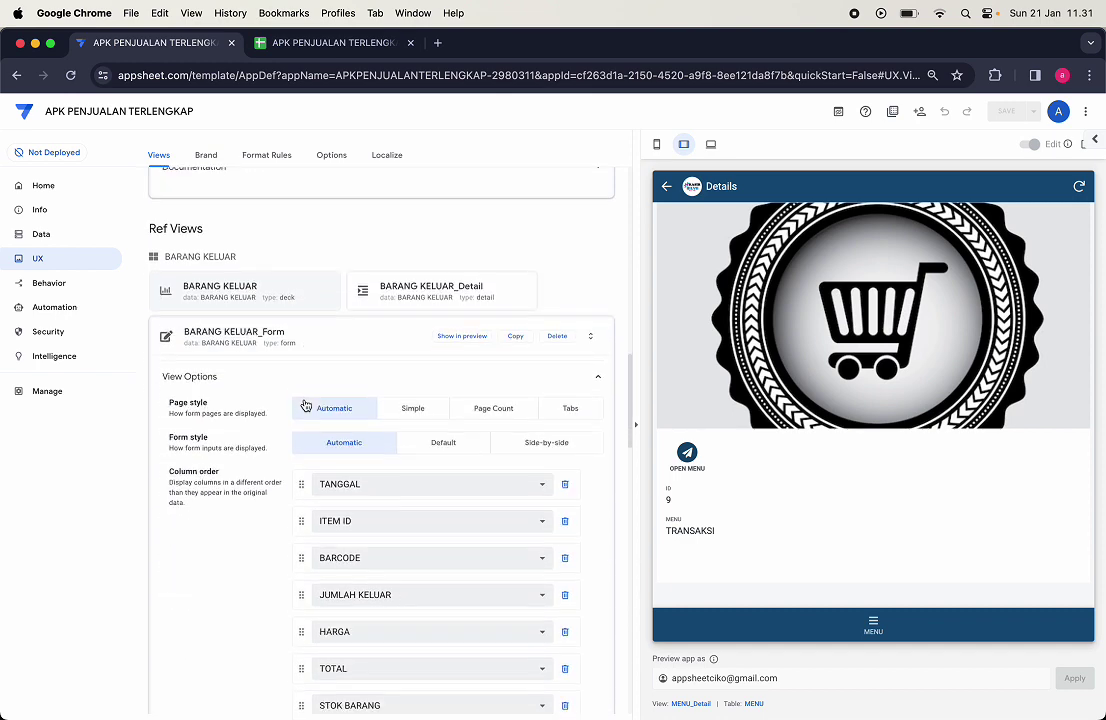
scroll(306, 405, "up", 1)
left_click(259, 438)
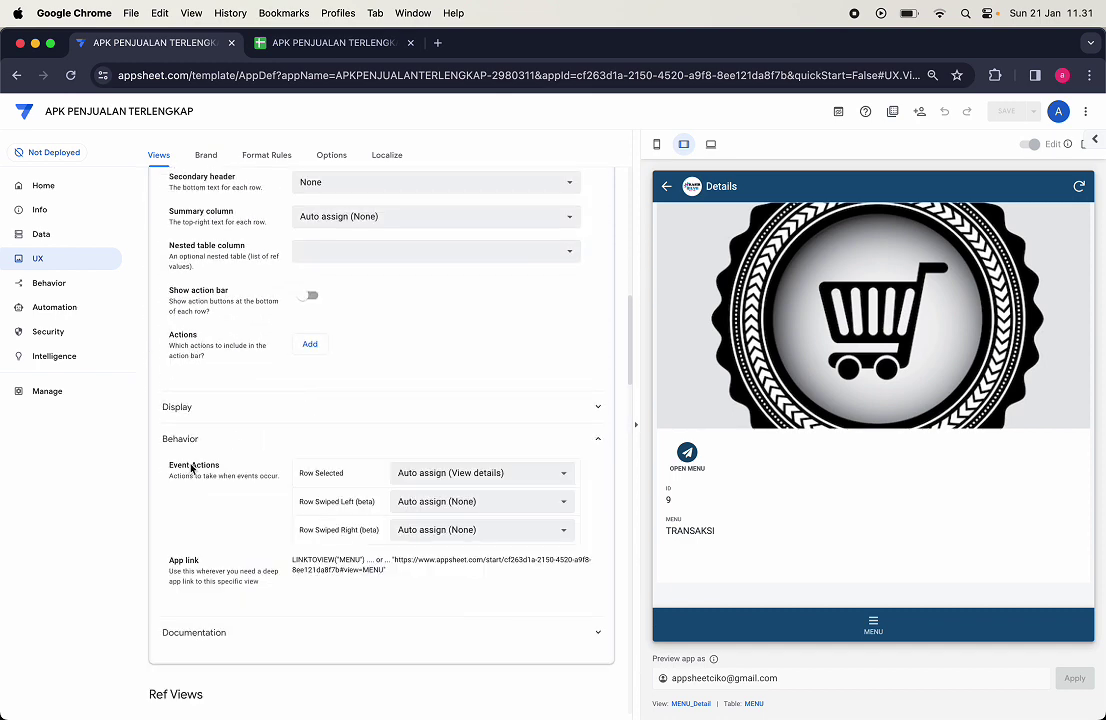
scroll(192, 468, "up", 5)
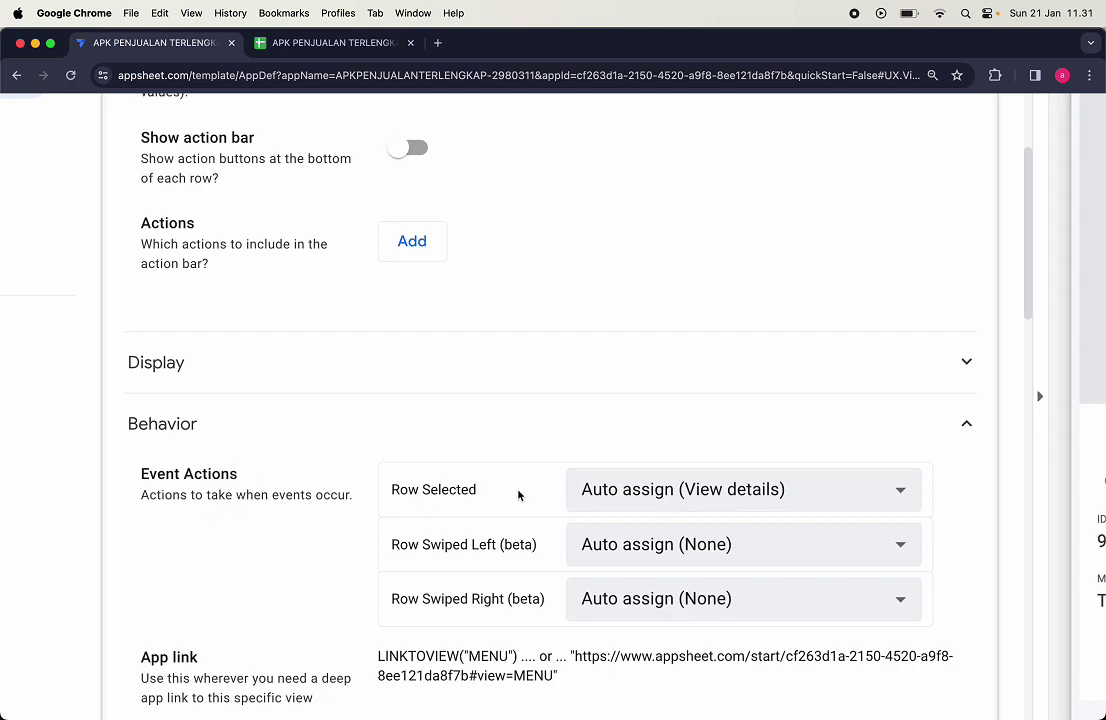
scroll(673, 489, "up", 4)
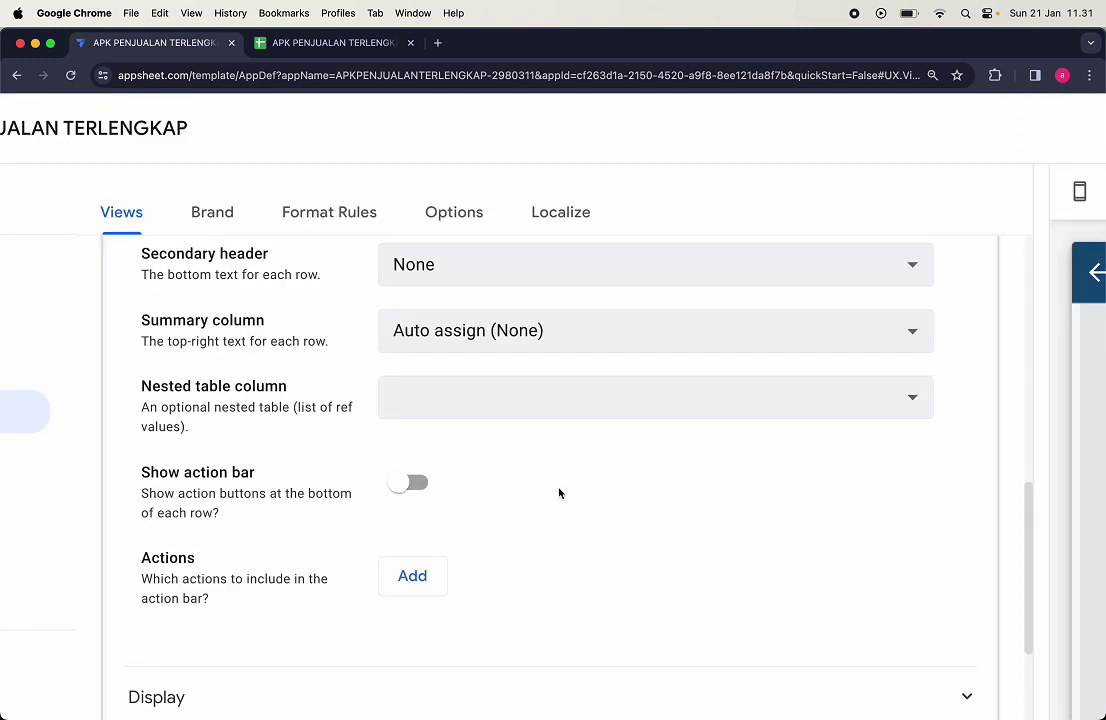
scroll(559, 493, "down", 7)
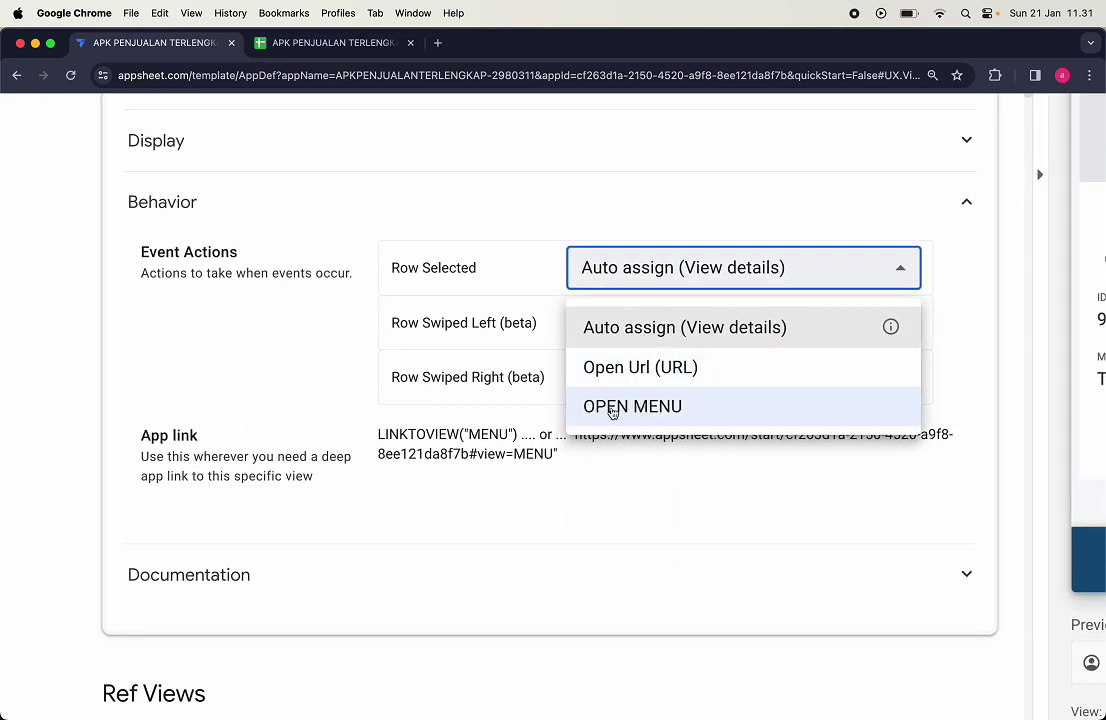
left_click(646, 408)
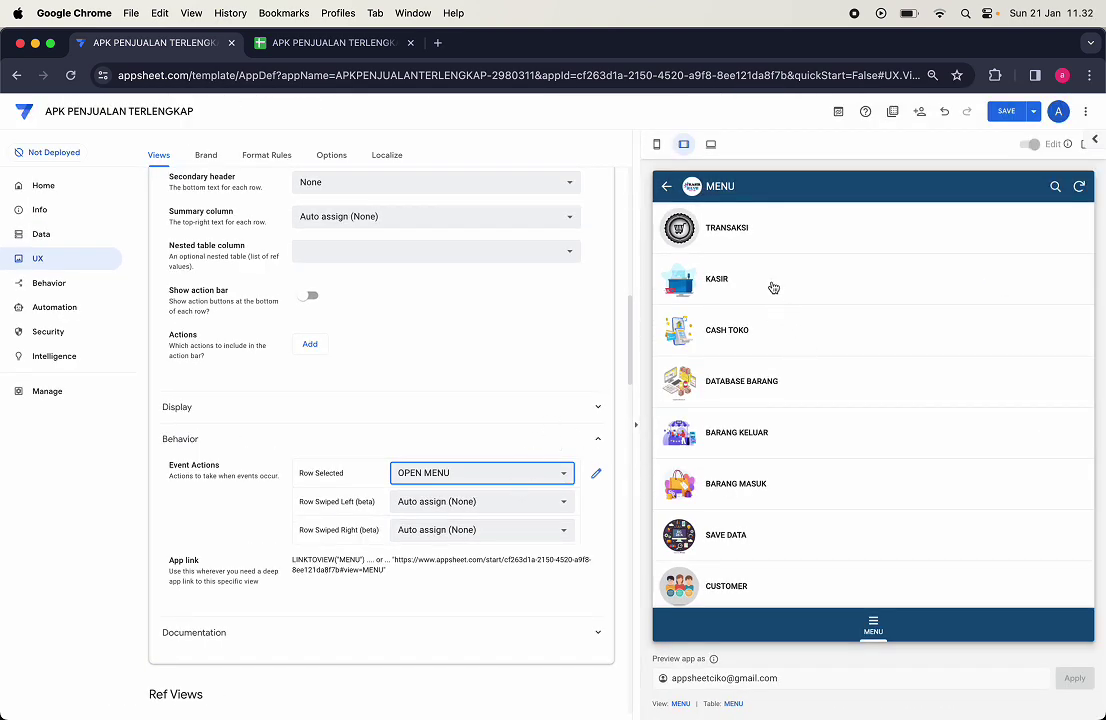
Step: Test the TRANSAKSI and BARANG KELUAR entries of the MENU view in the preview, and save the app
left_click(805, 230)
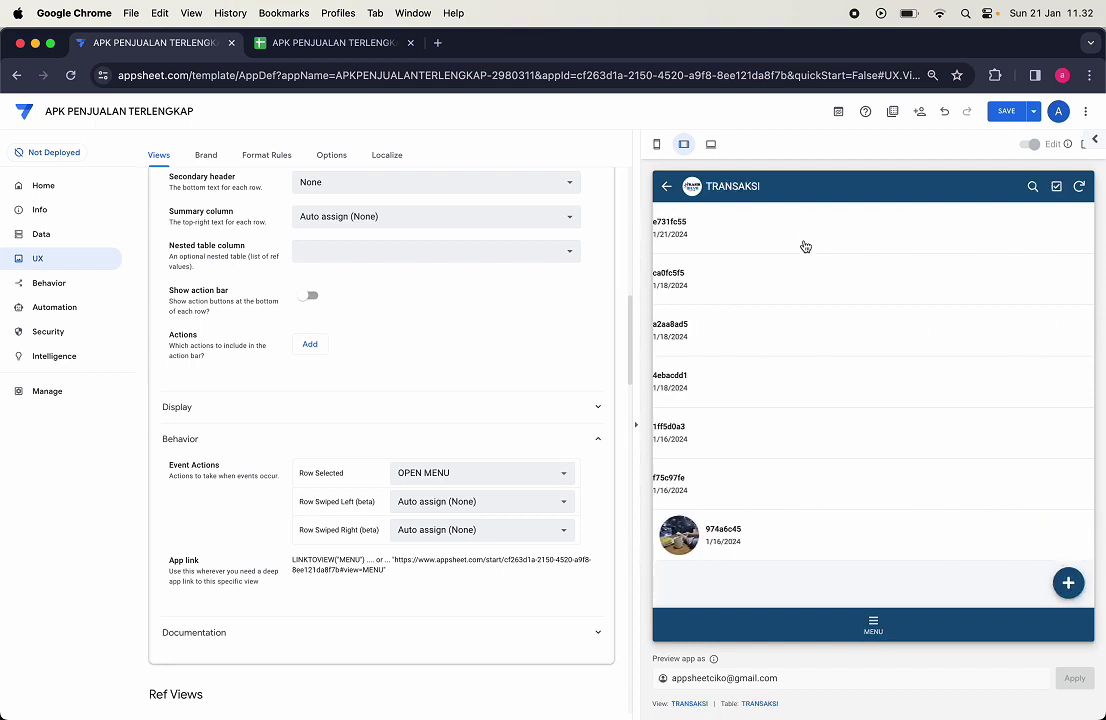
left_click(668, 192)
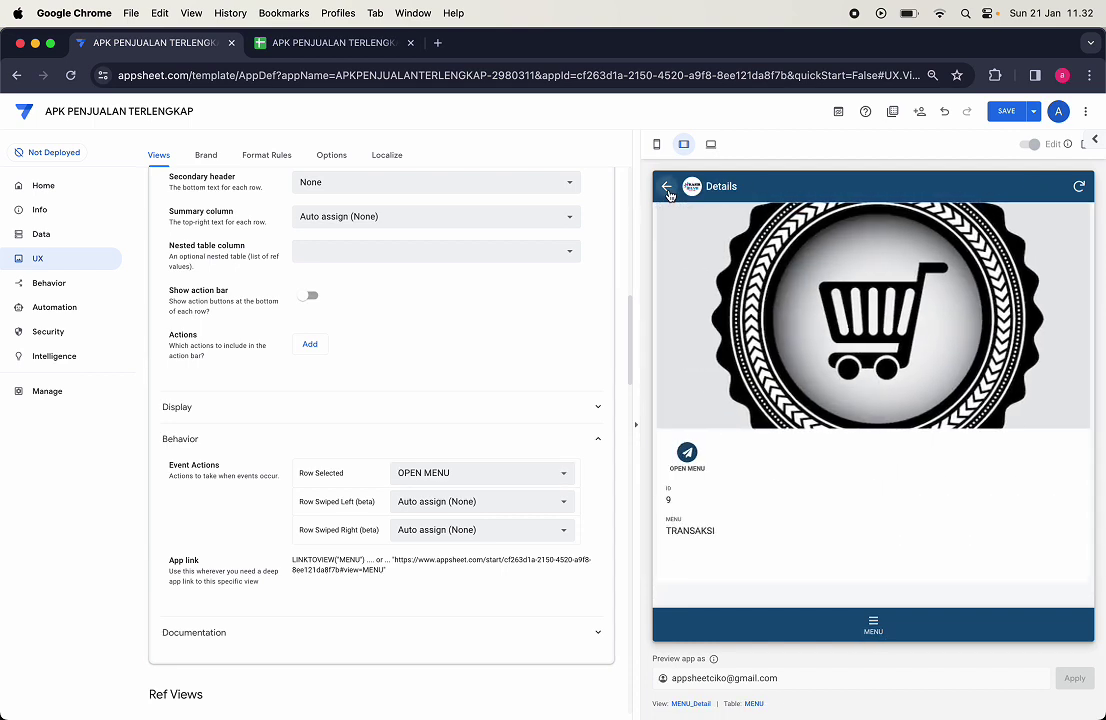
left_click(668, 192)
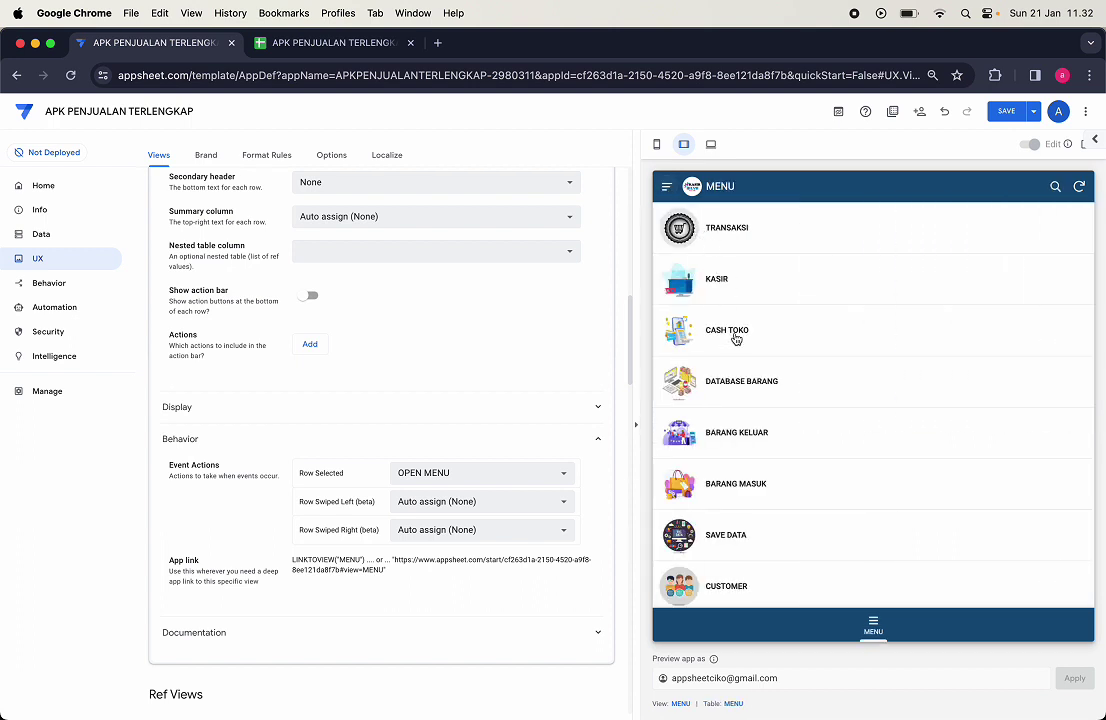
left_click(768, 440)
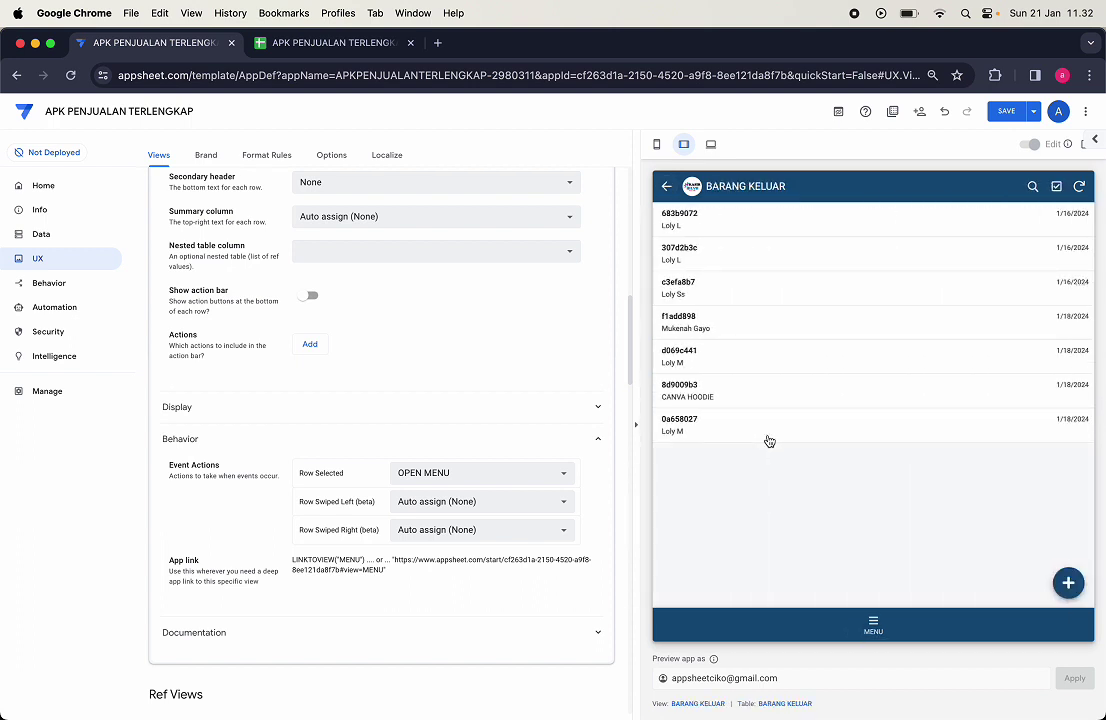
left_click(1008, 114)
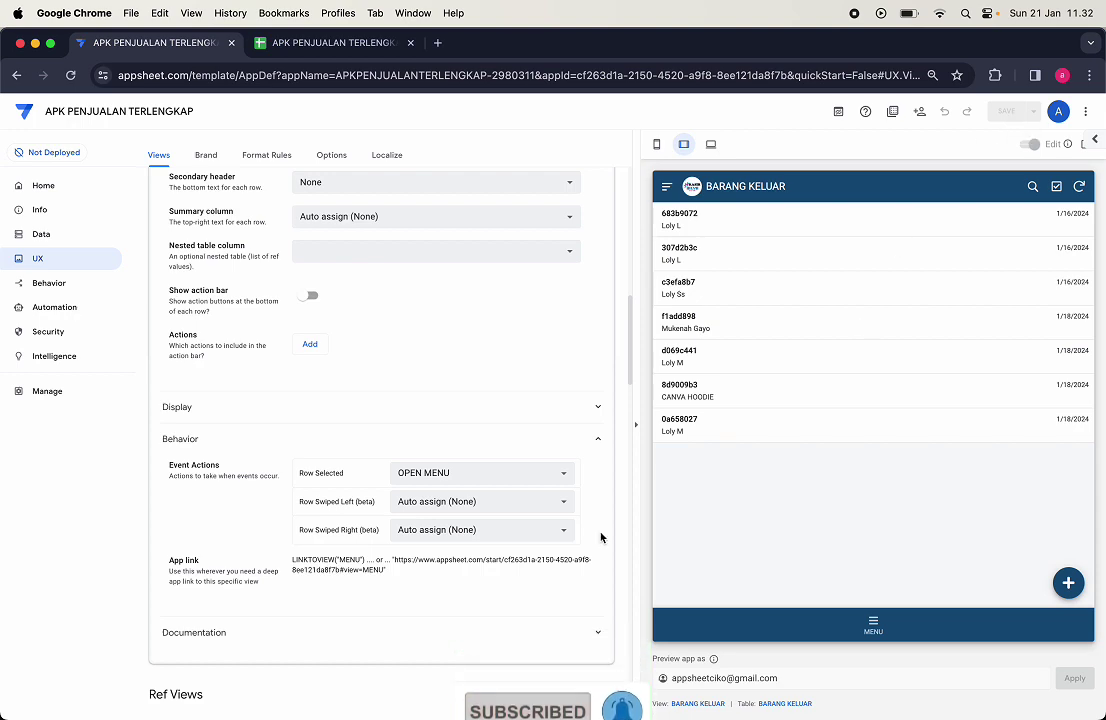
Step: Switch to the spreadsheet and examine the entry names in the MENU column of the MENU sheet
left_click(333, 43)
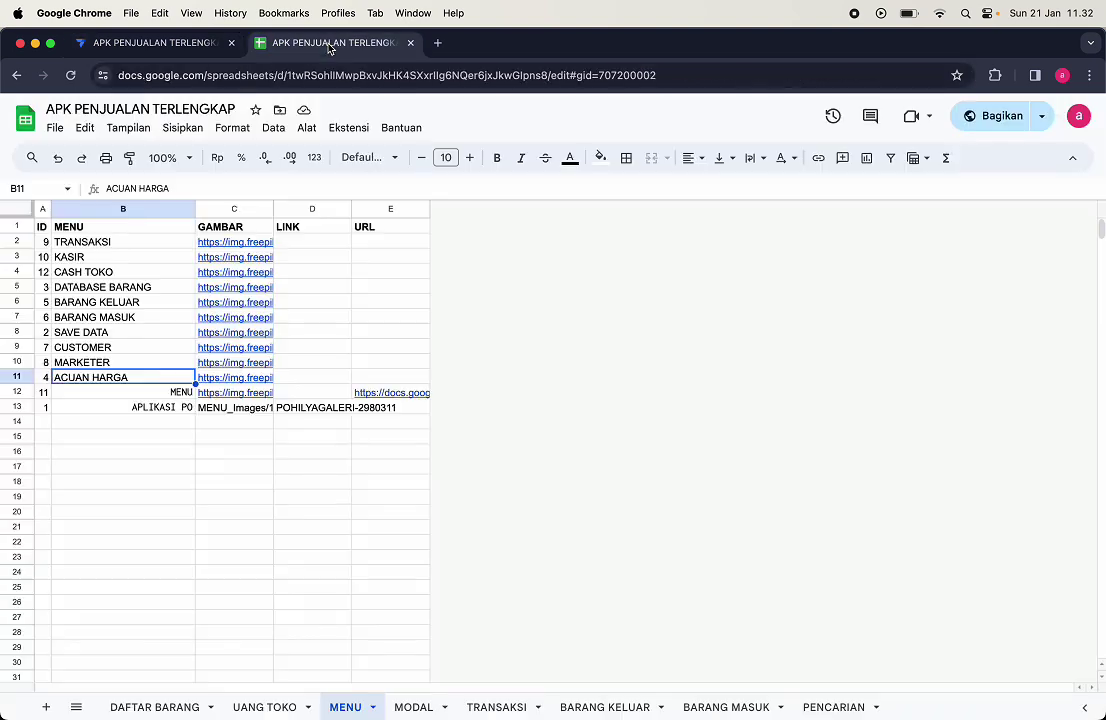
left_click(144, 213)
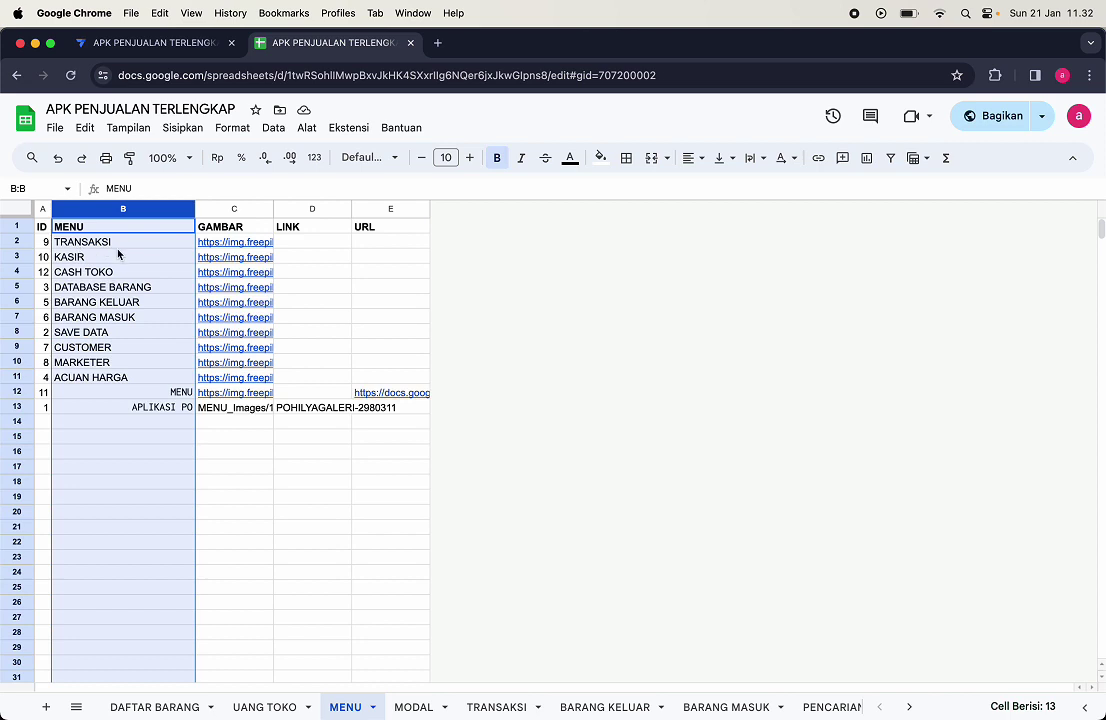
left_click(118, 255)
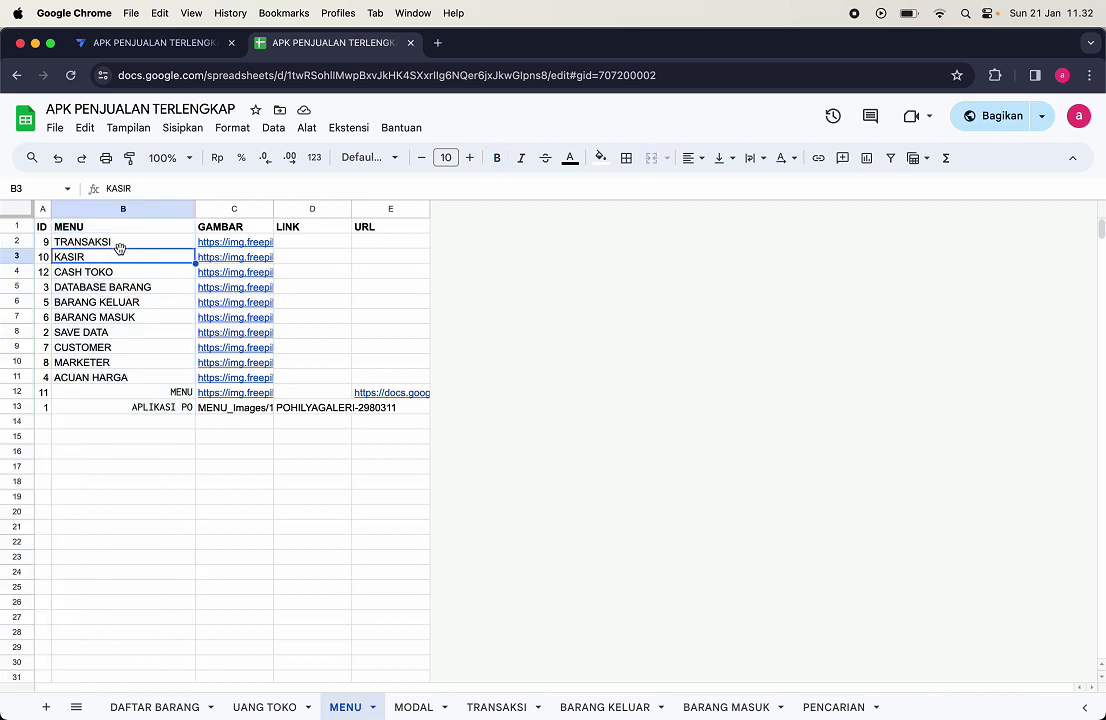
left_click(88, 242)
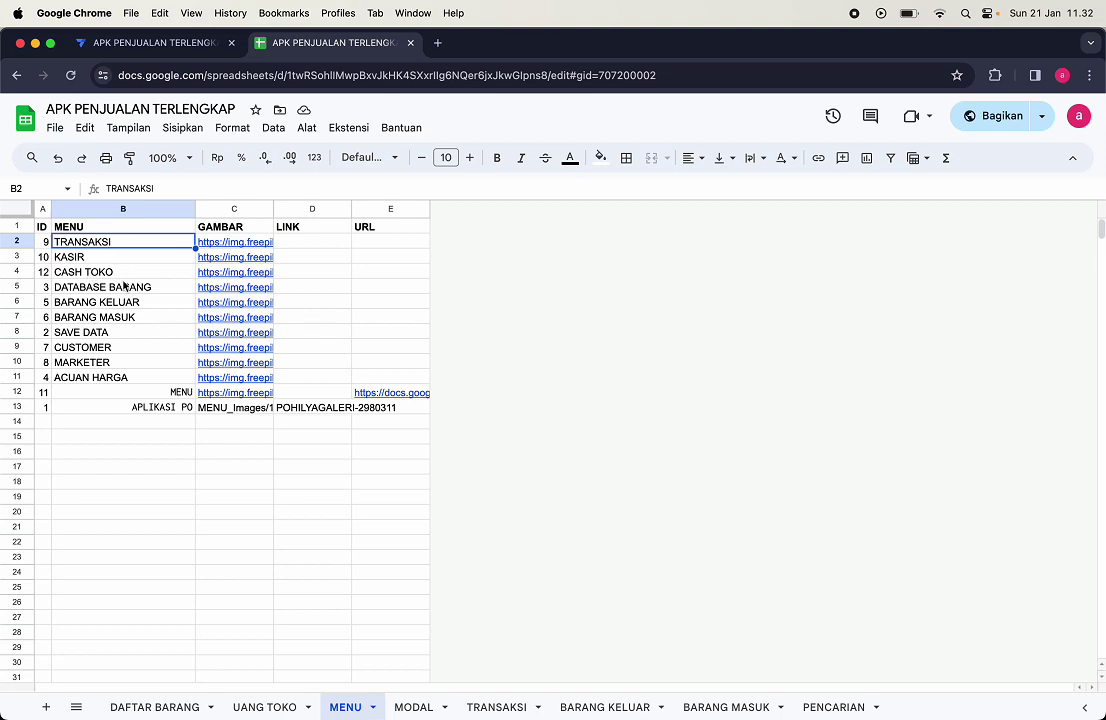
Step: Return to the app editor, review the MENU view's settings, and collapse the MENU and BARANG KELUAR_Form views to compare the view names
left_click(194, 50)
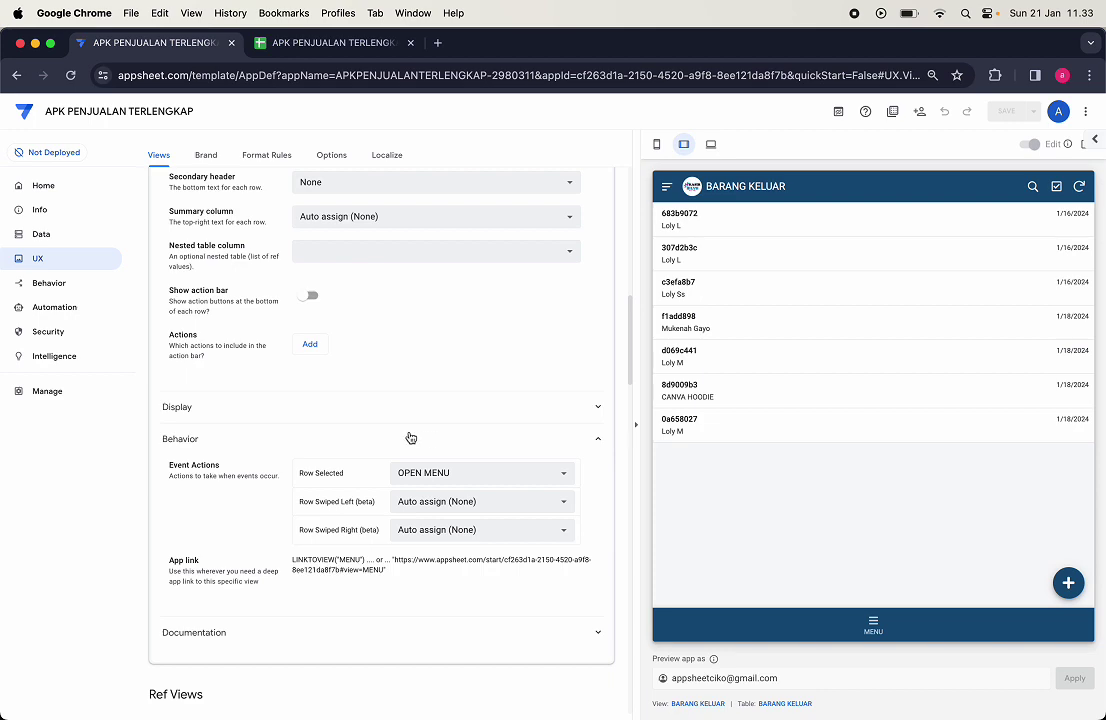
scroll(399, 419, "up", 5)
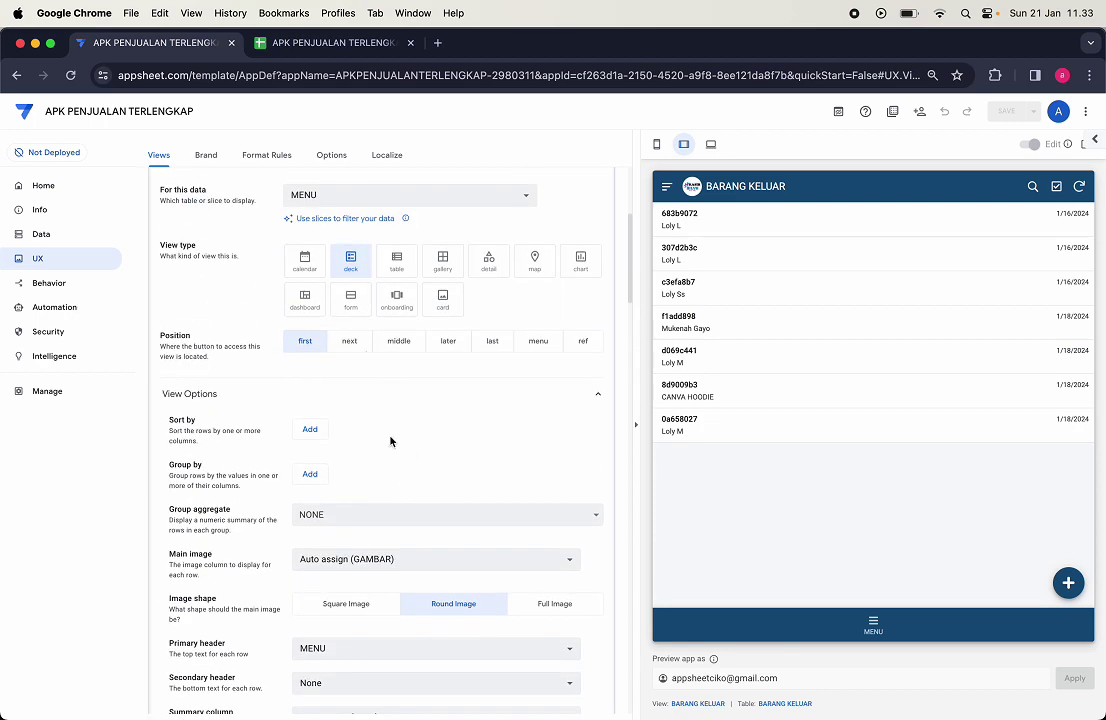
scroll(390, 437, "up", 5)
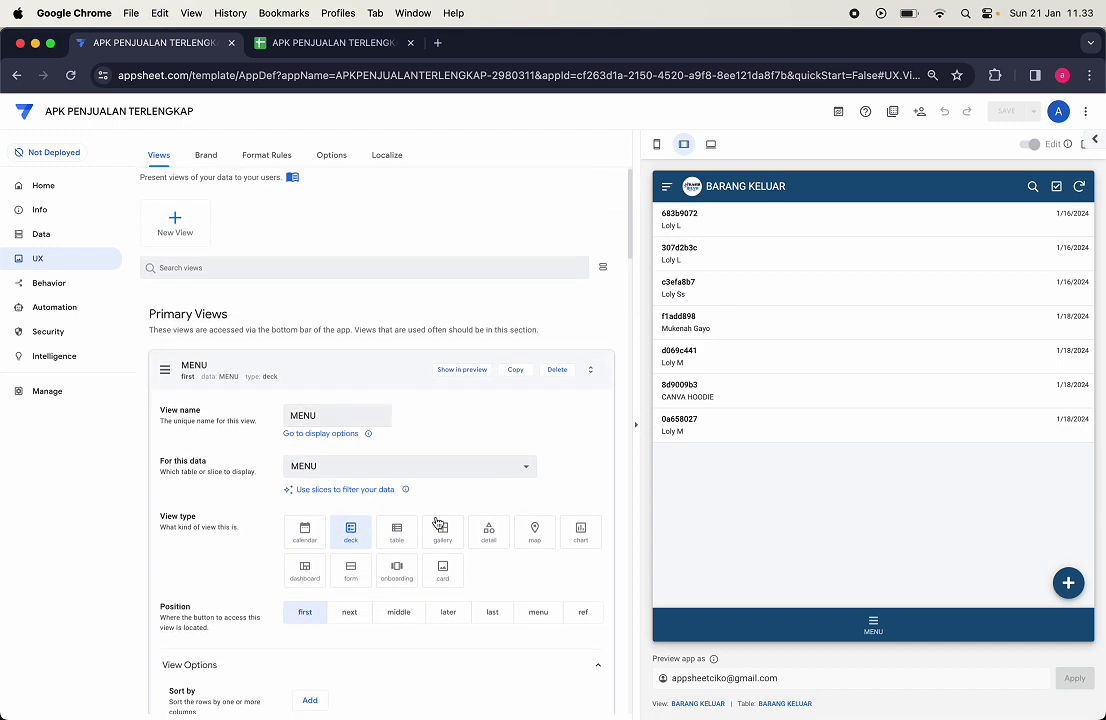
scroll(435, 522, "down", 15)
scroll(436, 521, "up", 5)
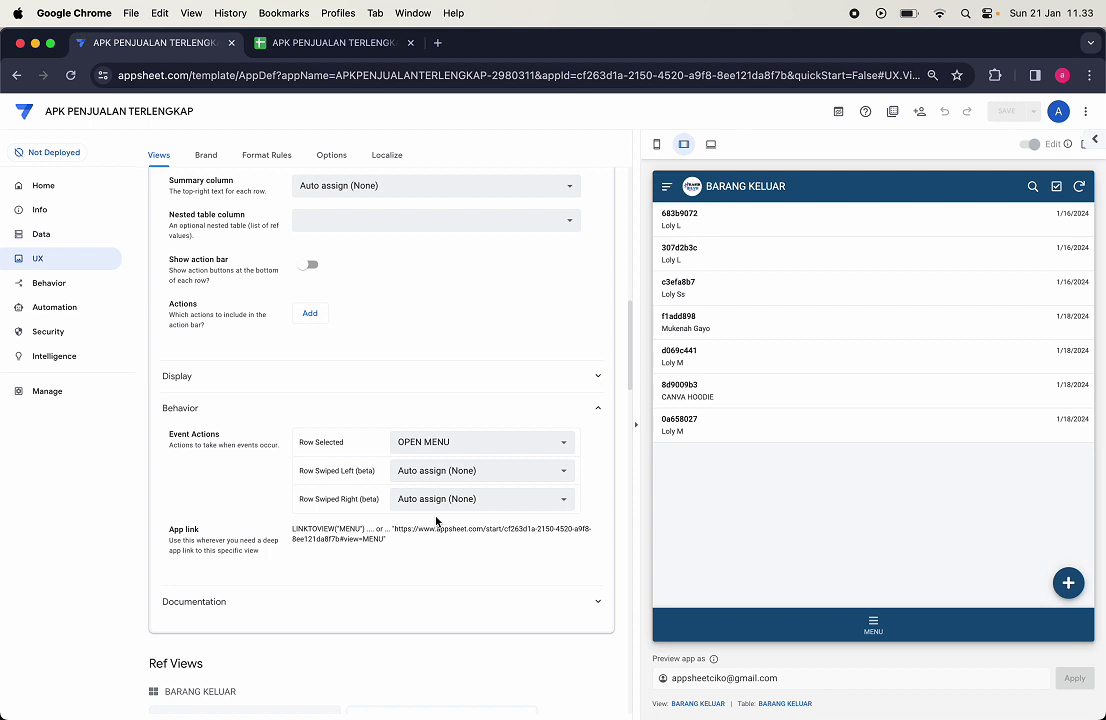
scroll(430, 448, "up", 10)
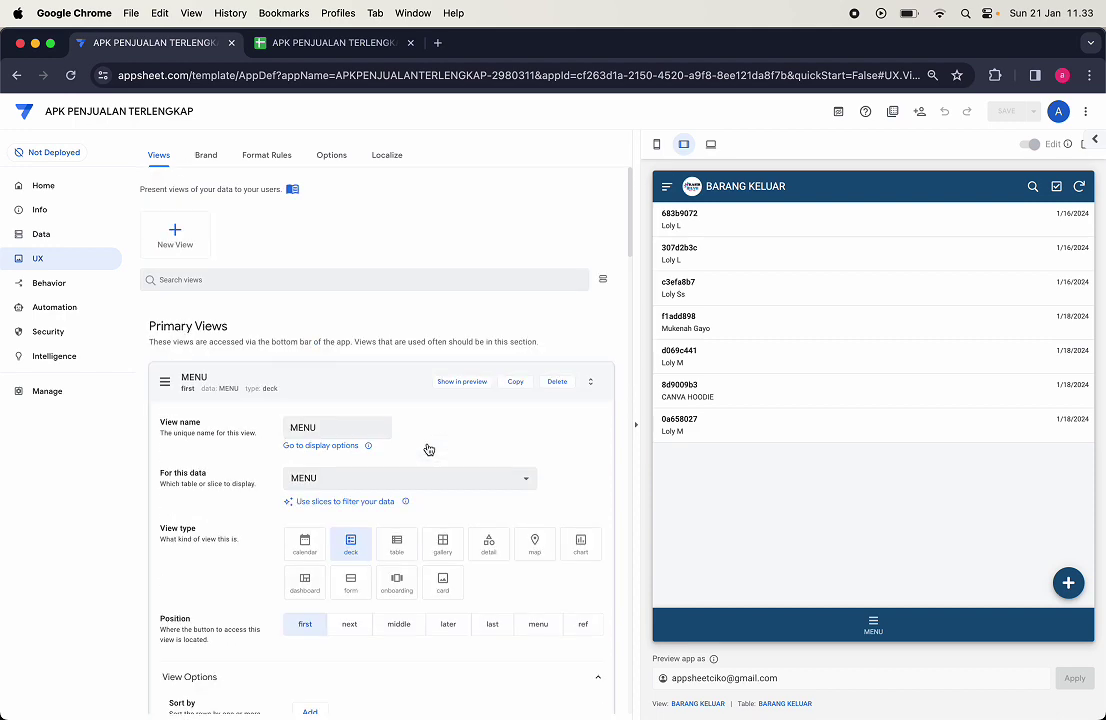
left_click(302, 387)
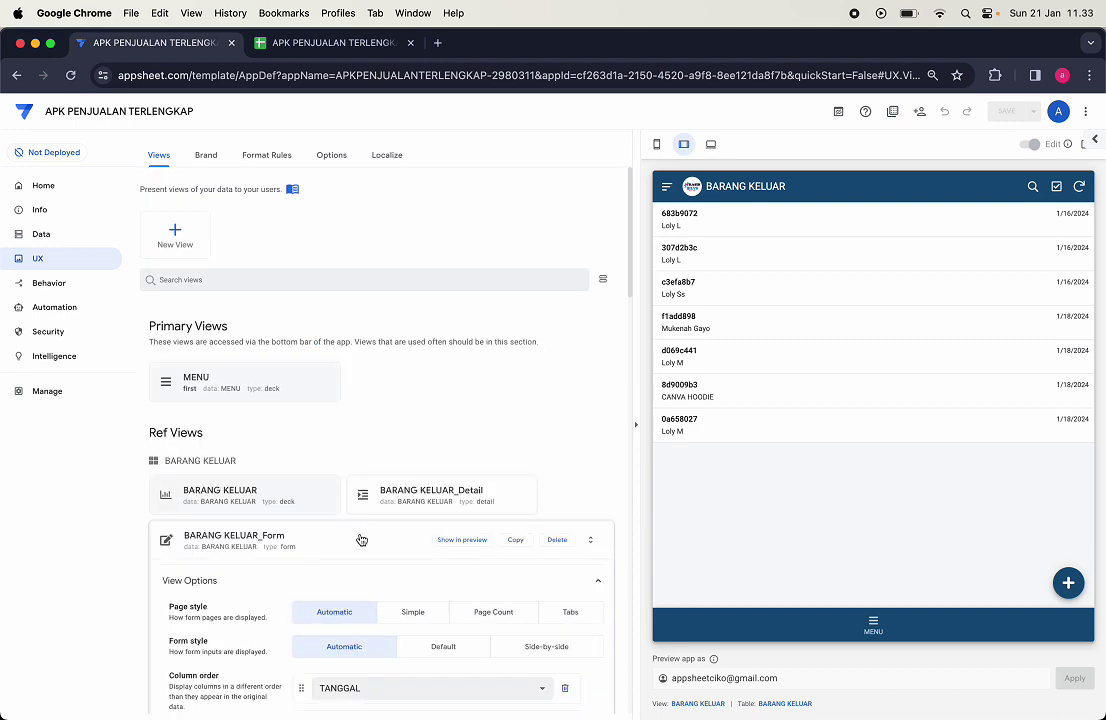
left_click(360, 538)
left_click(365, 588)
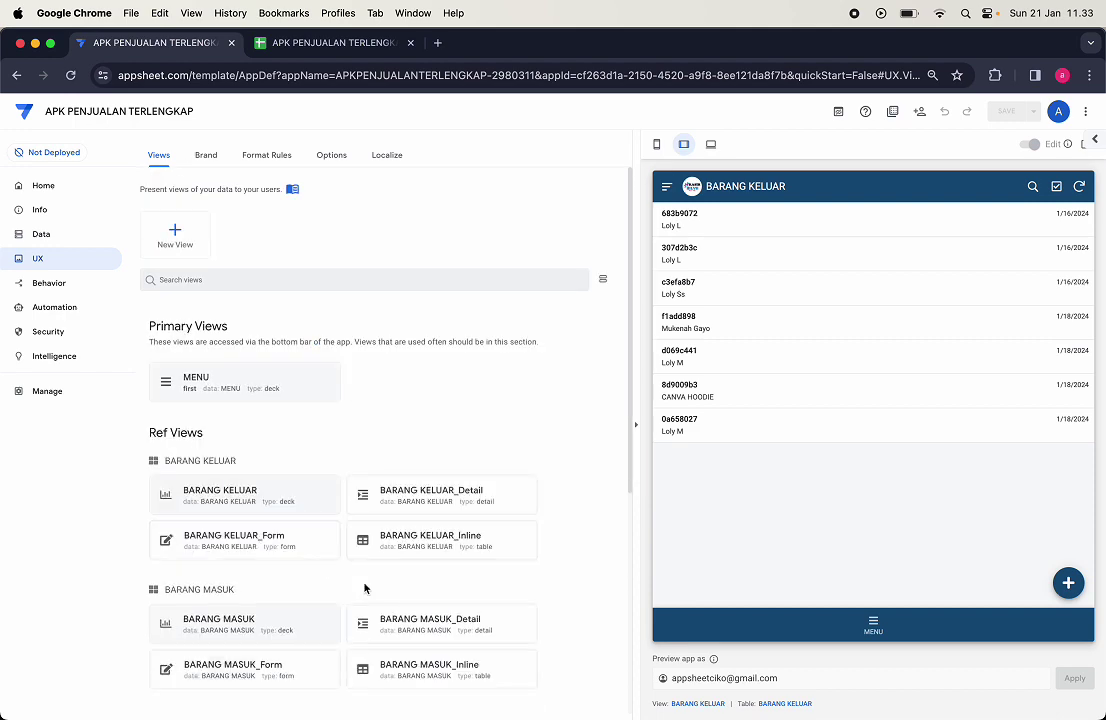
Step: Switch to the spreadsheet and examine the LINK and URL columns and the image links under GAMBAR in the MENU sheet
left_click(299, 45)
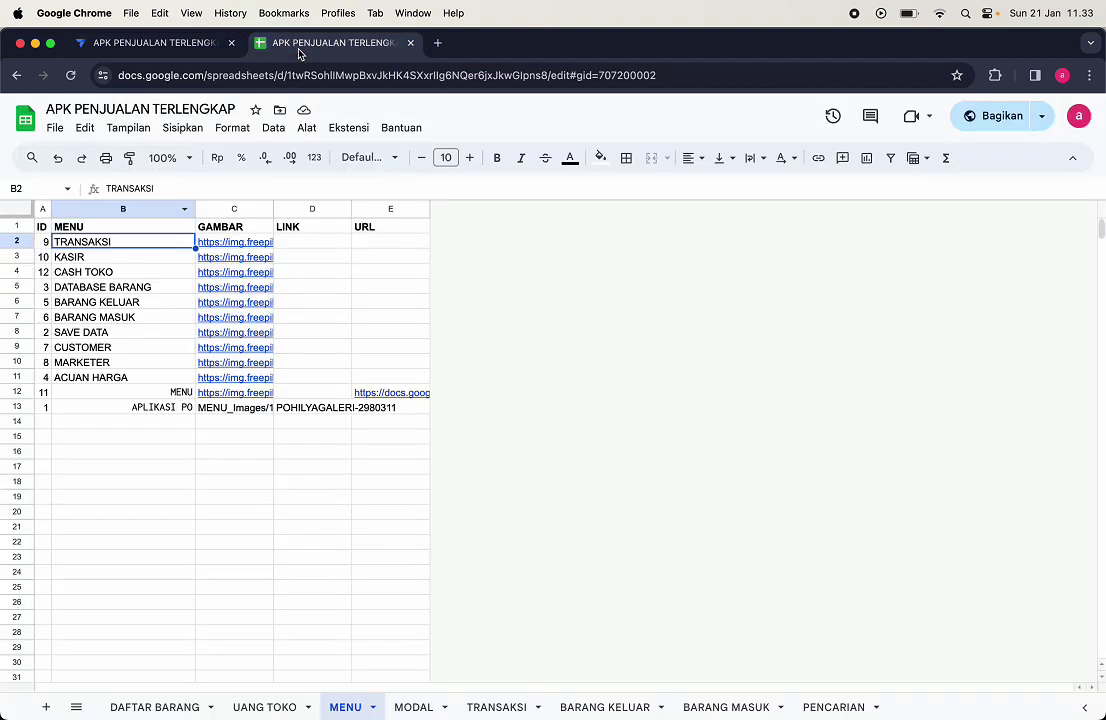
left_click(310, 210)
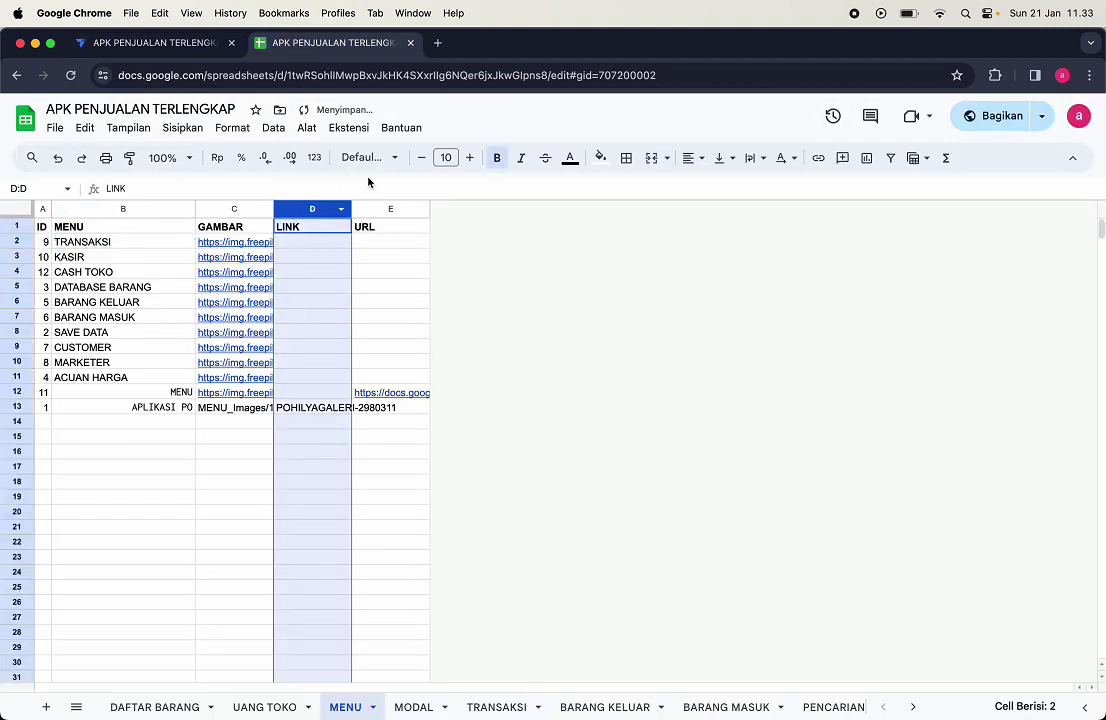
left_click(388, 208)
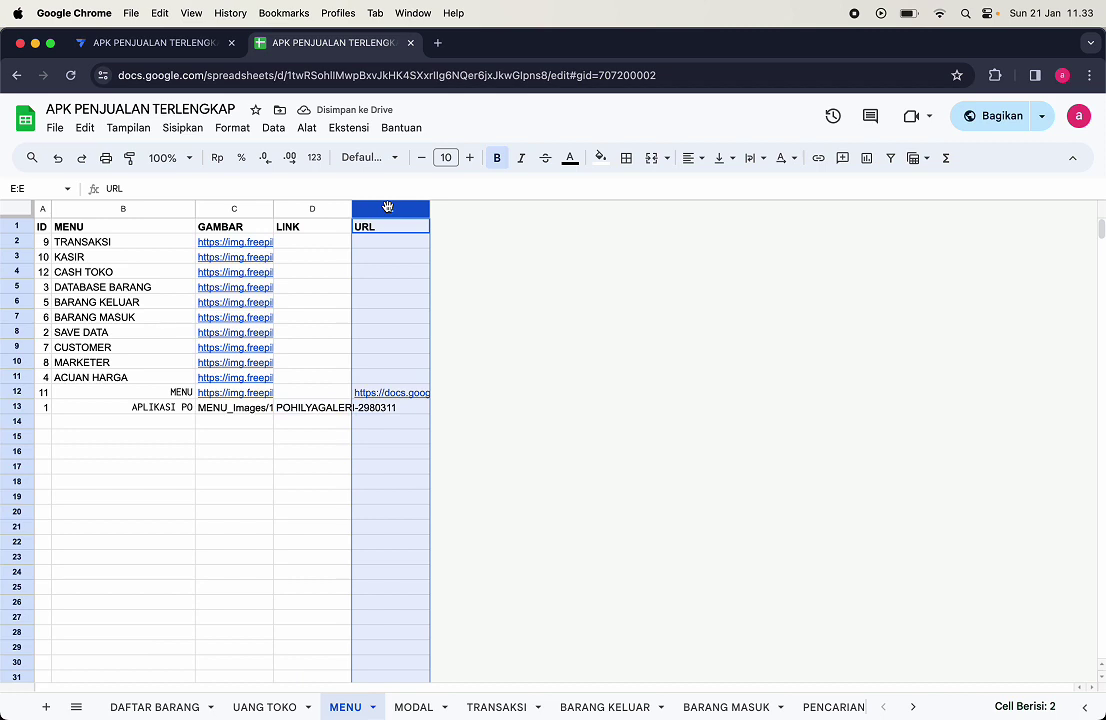
left_click(316, 211)
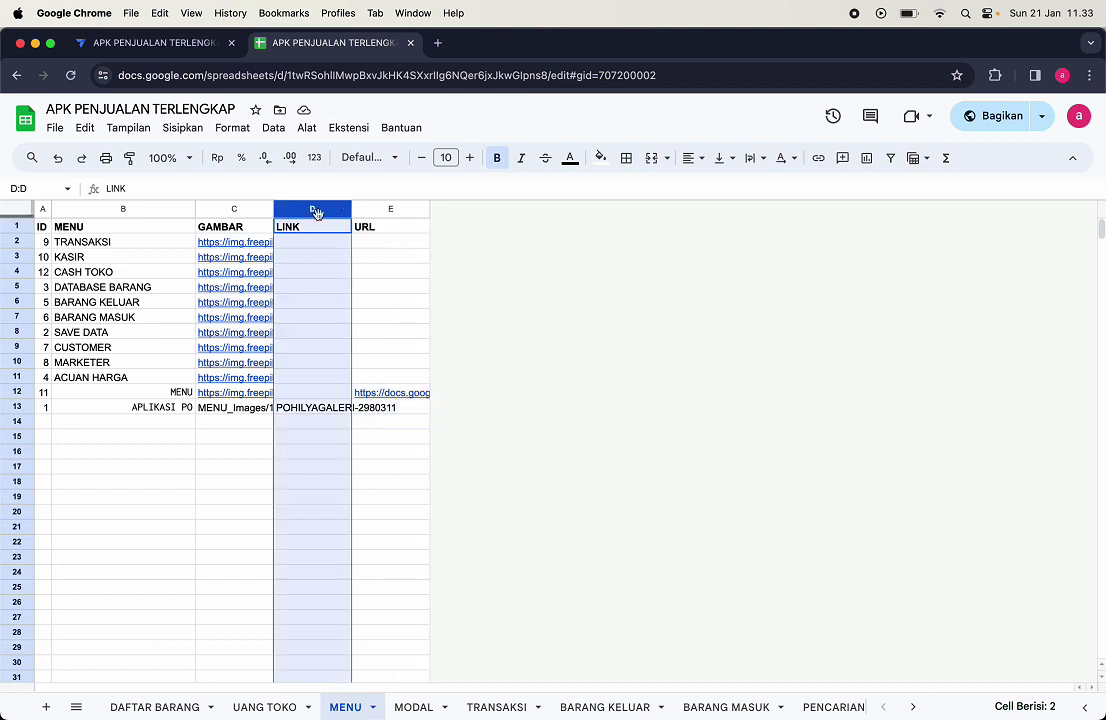
left_click(390, 209)
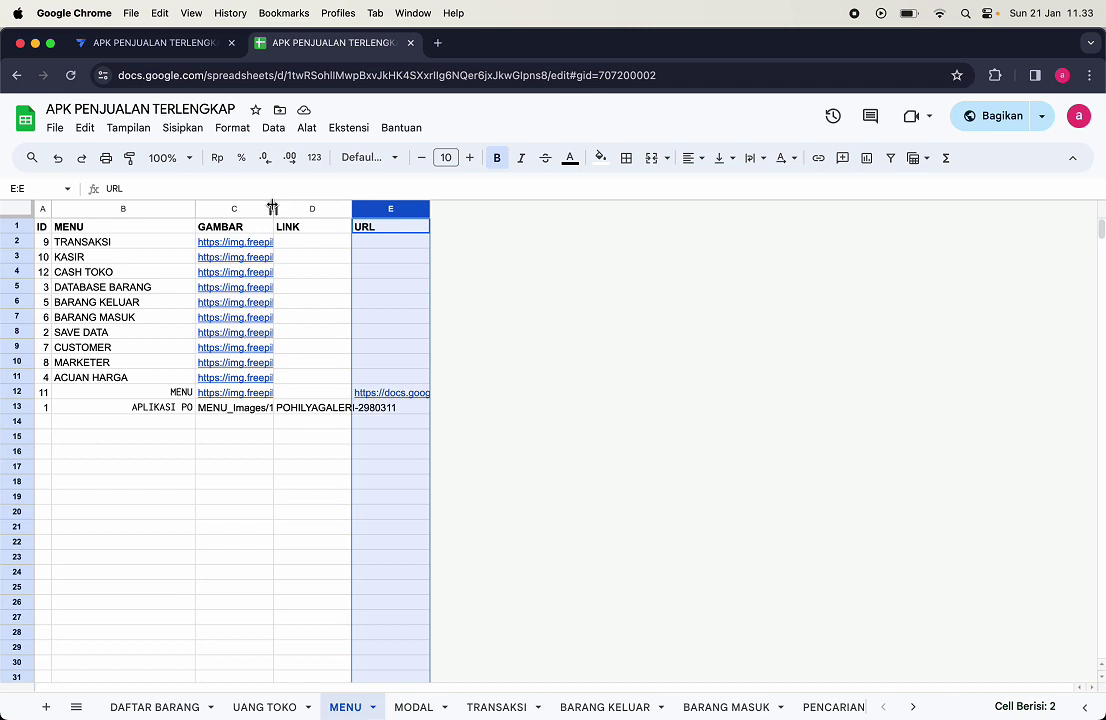
left_click(238, 332)
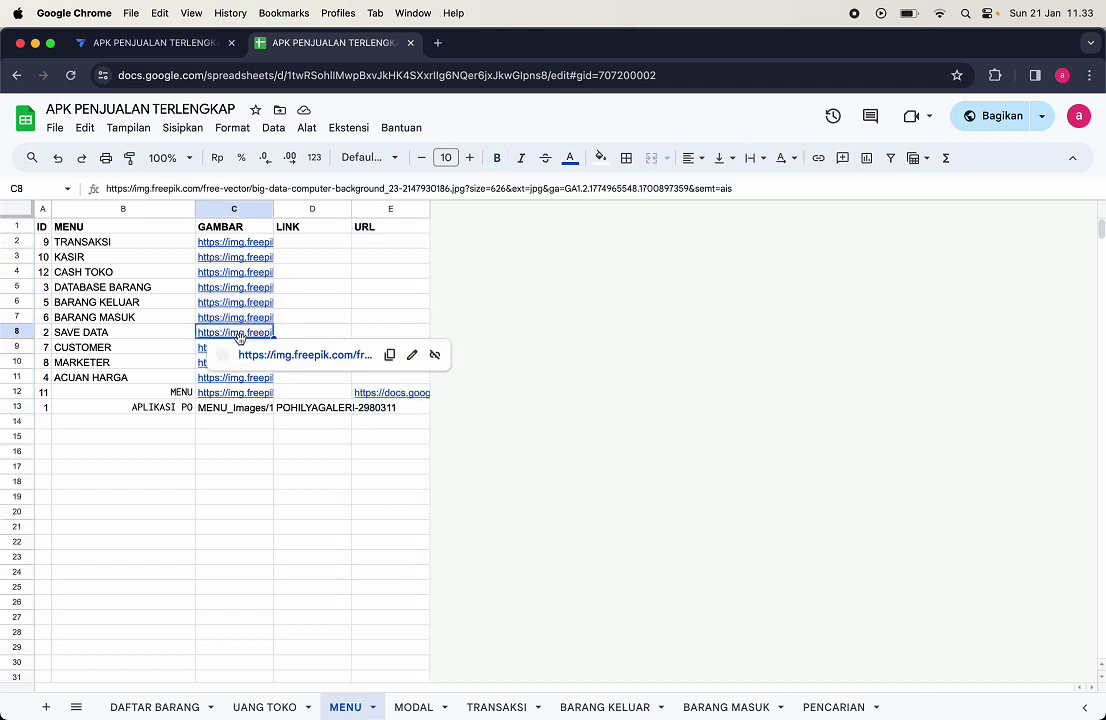
left_click(238, 258)
left_click(229, 317)
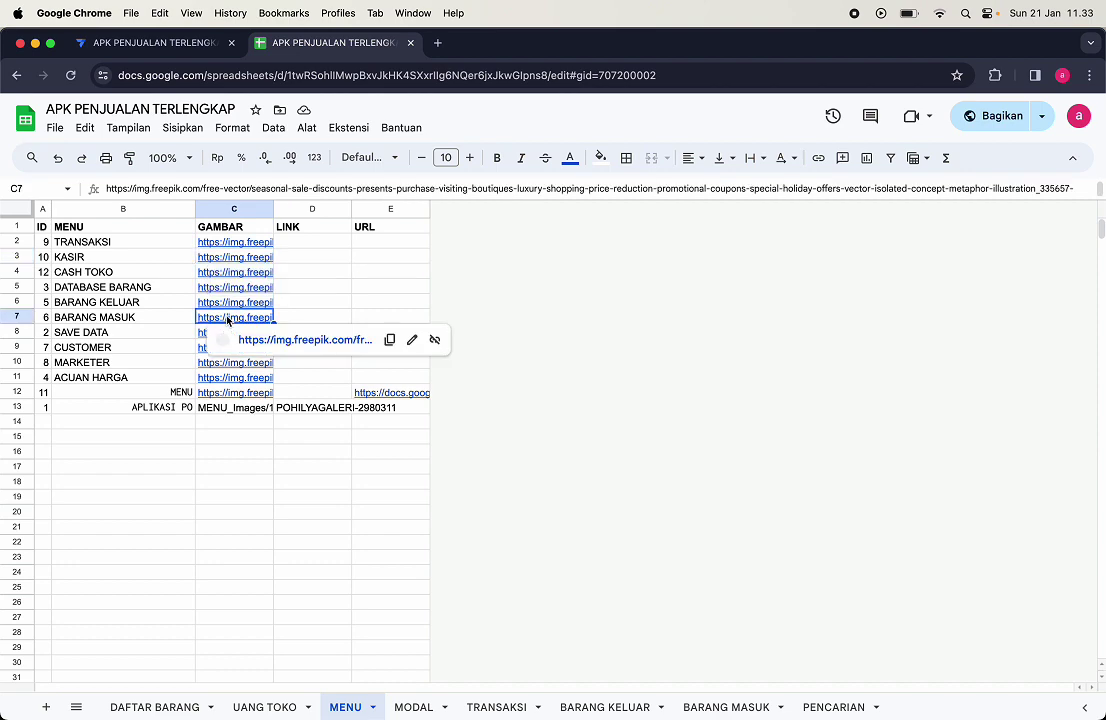
Step: Open the Freepik page with the hand-drawn login and logout button icons in a new browser tab
left_click(437, 43)
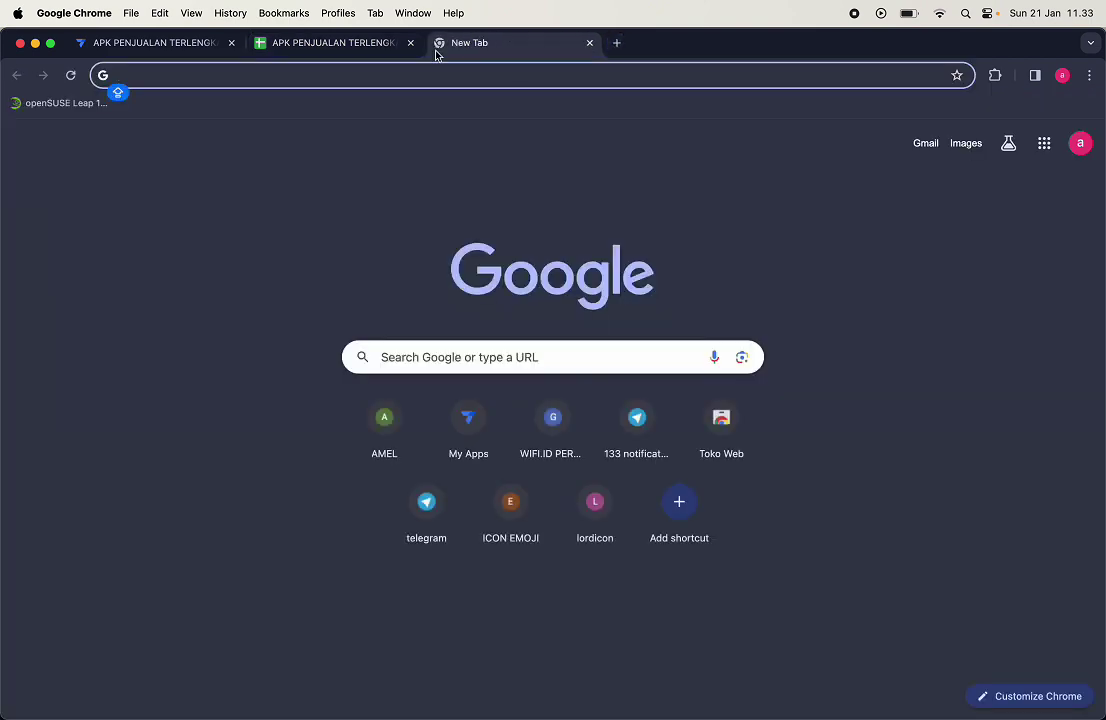
type("FRE")
key("Return")
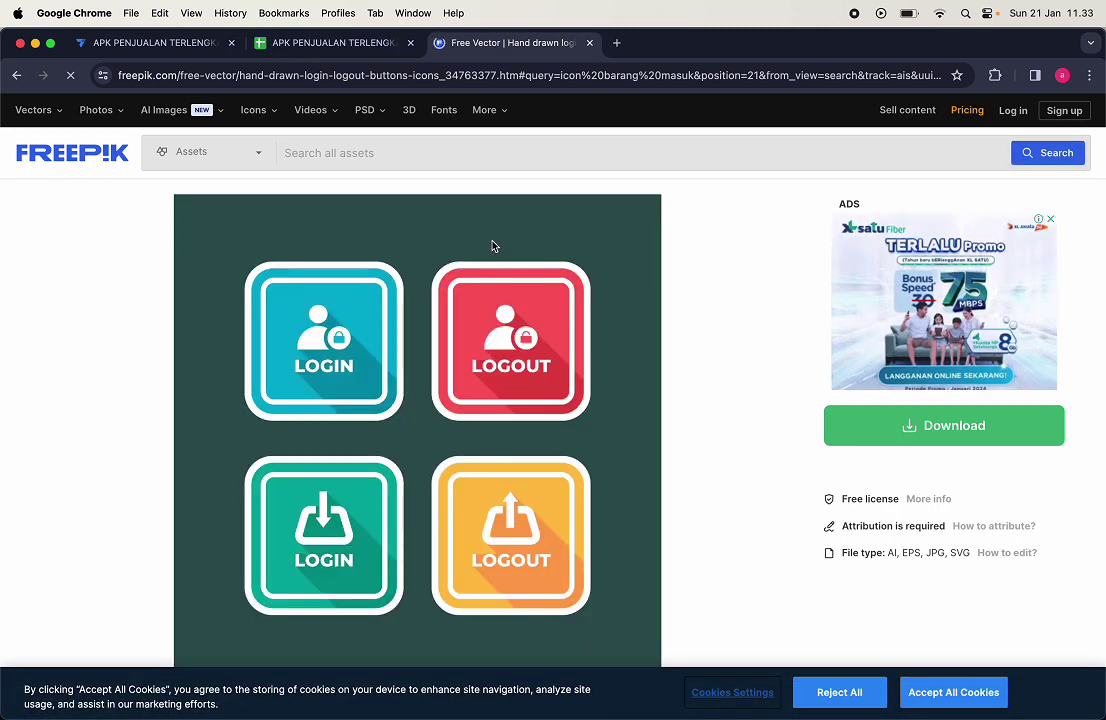
Step: Copy the image address of the social media icons on Freepik and paste it into cell C20 of the MENU sheet
scroll(442, 449, "down", 10)
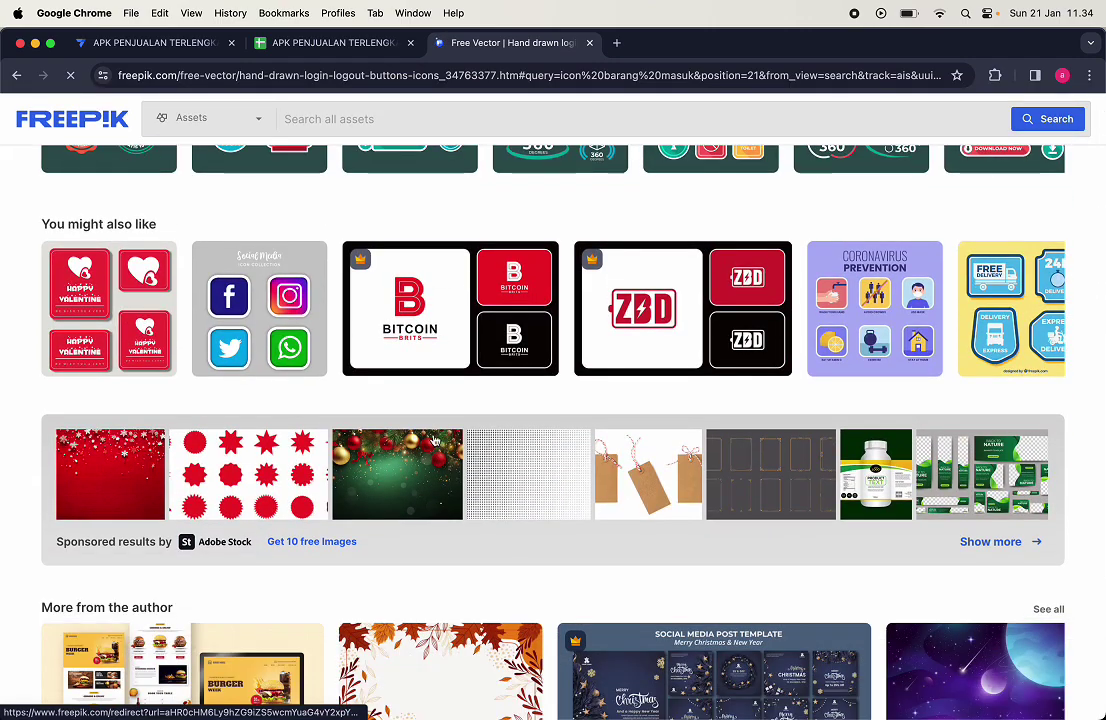
right_click(258, 330)
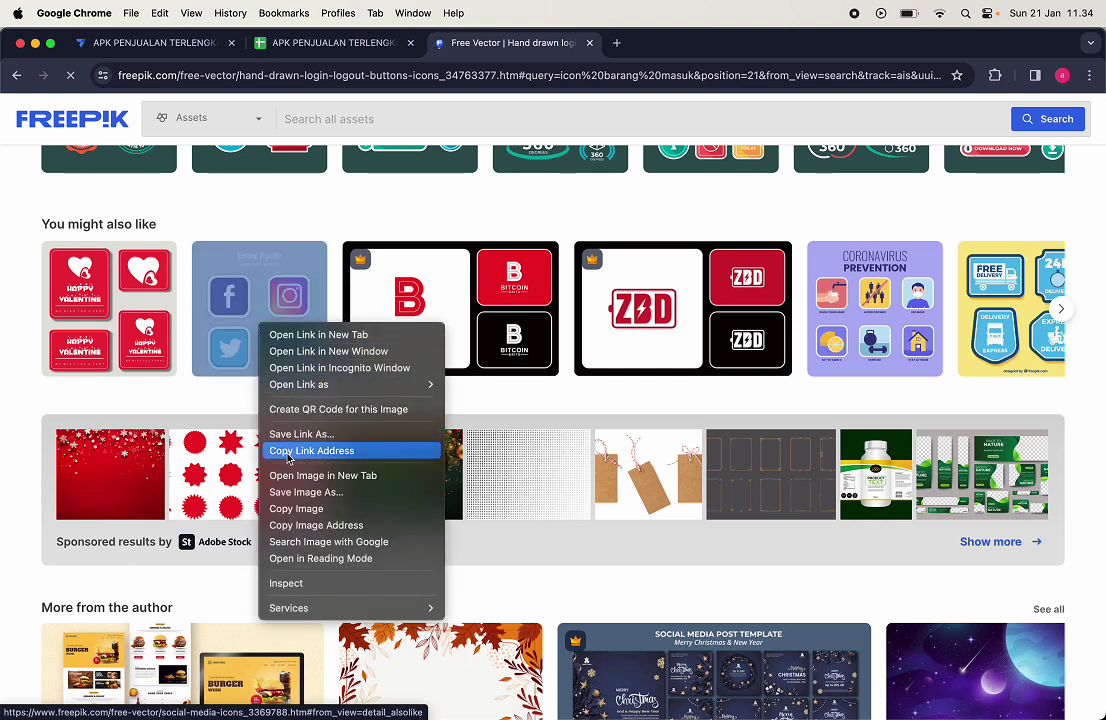
left_click(299, 530)
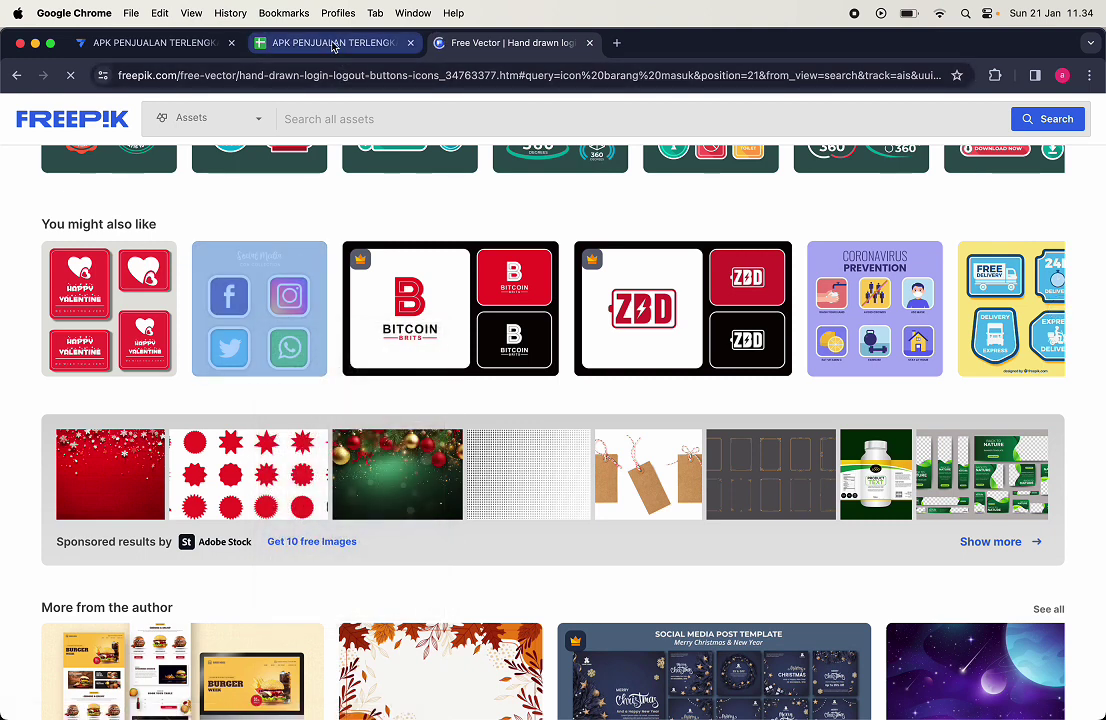
left_click(333, 43)
left_click(245, 514)
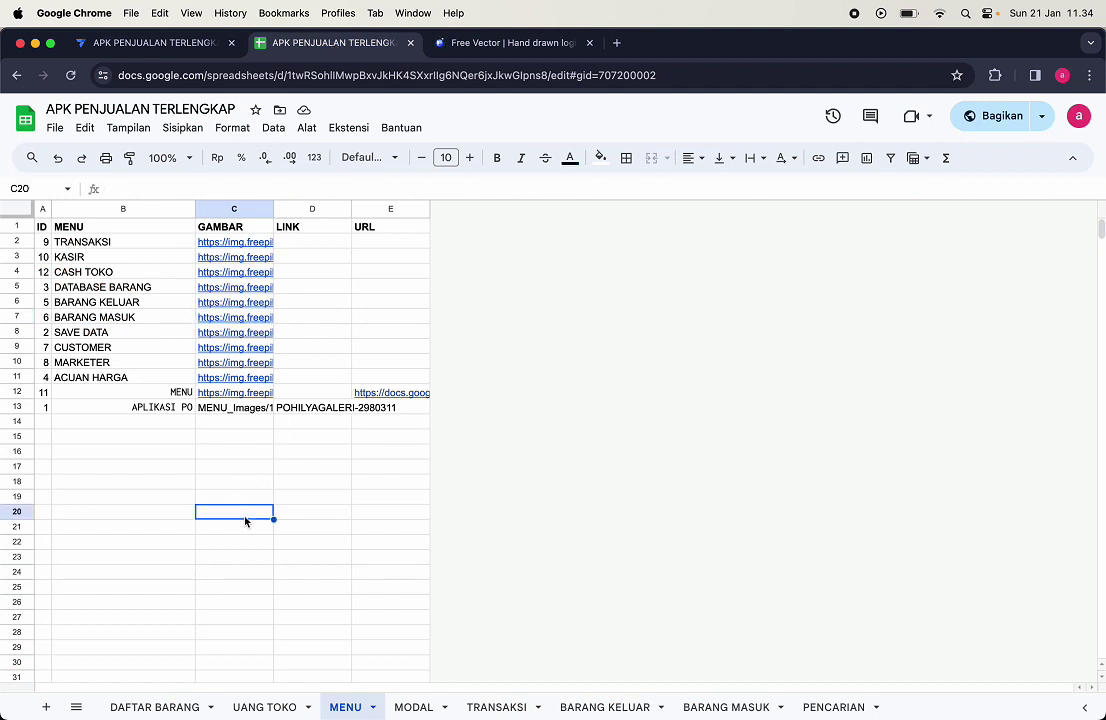
type("https://img.freepik.com/free-vector/social-media-icons_1393-43.jpg?size=626&ext=jpg")
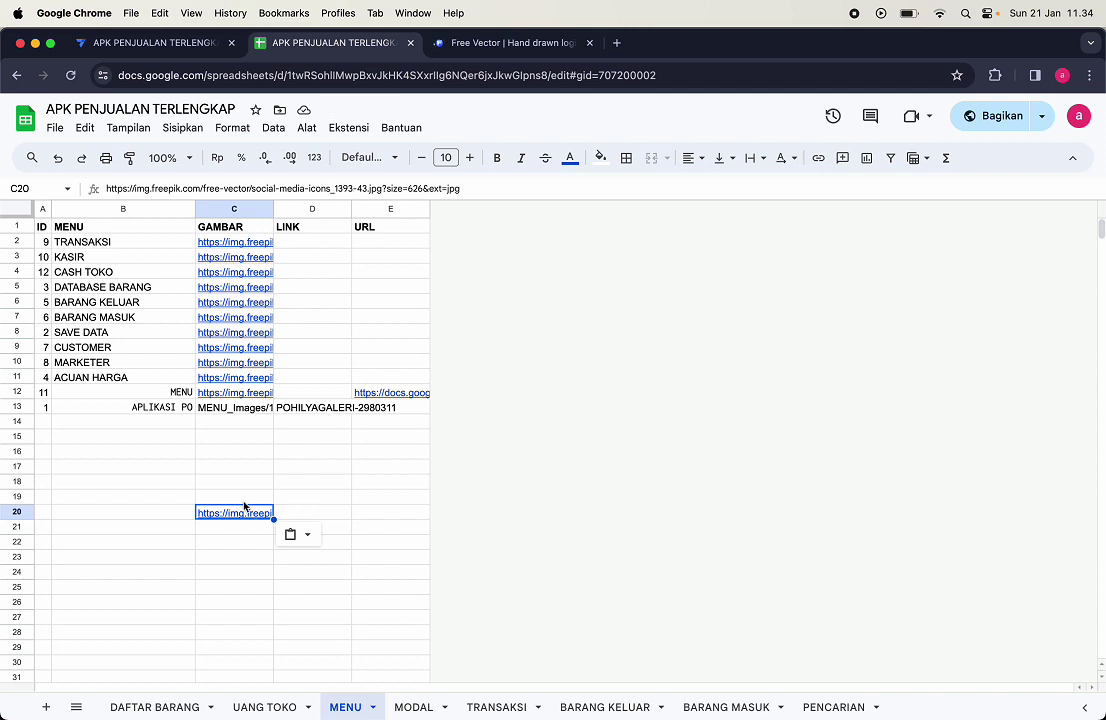
Step: Copy the TRANSAKSI image link to C17 as a backup, and move the social media image link from C20 into C2
left_click(232, 246)
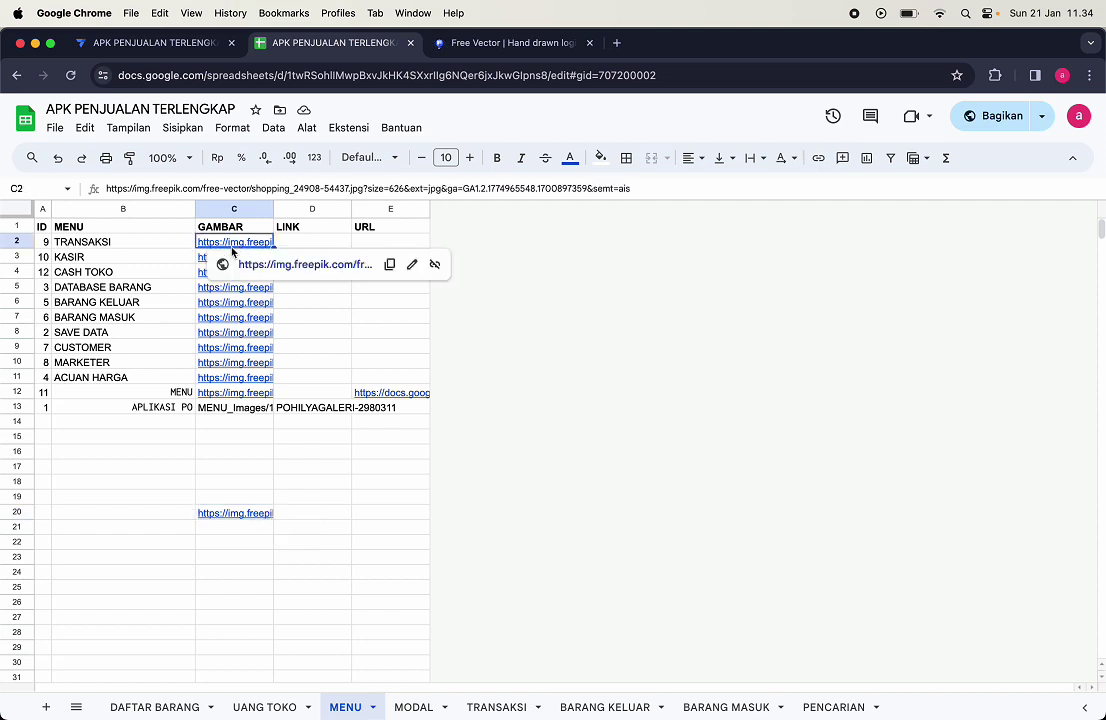
key("super+c")
left_click(237, 470)
key("super+v")
left_click(246, 515)
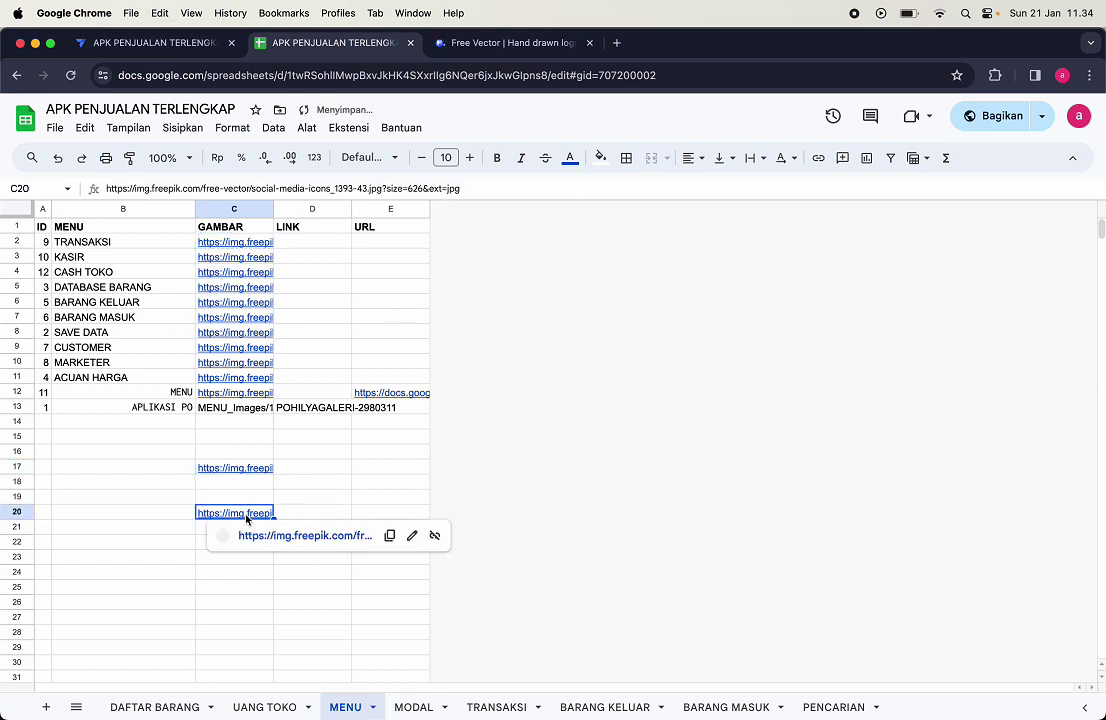
key("super+c")
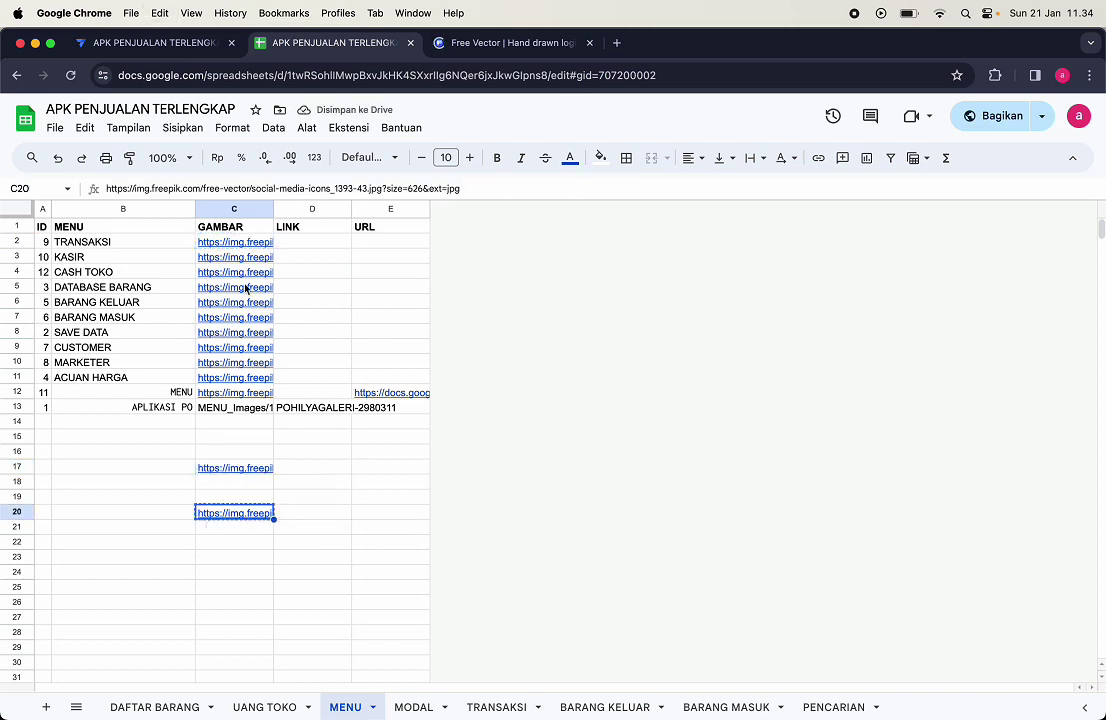
left_click(237, 245)
key("super+v")
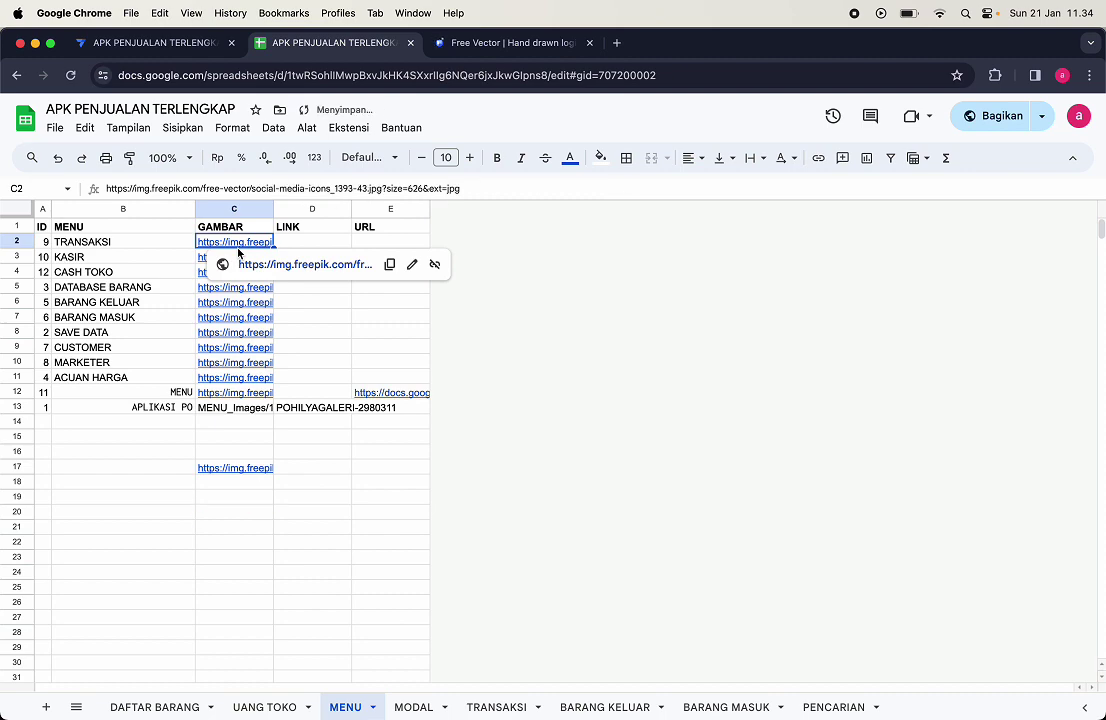
Step: Switch to the app editor, sync the MENU view in the preview, and compare the TRANSAKSI image with its Freepik source
left_click(203, 35)
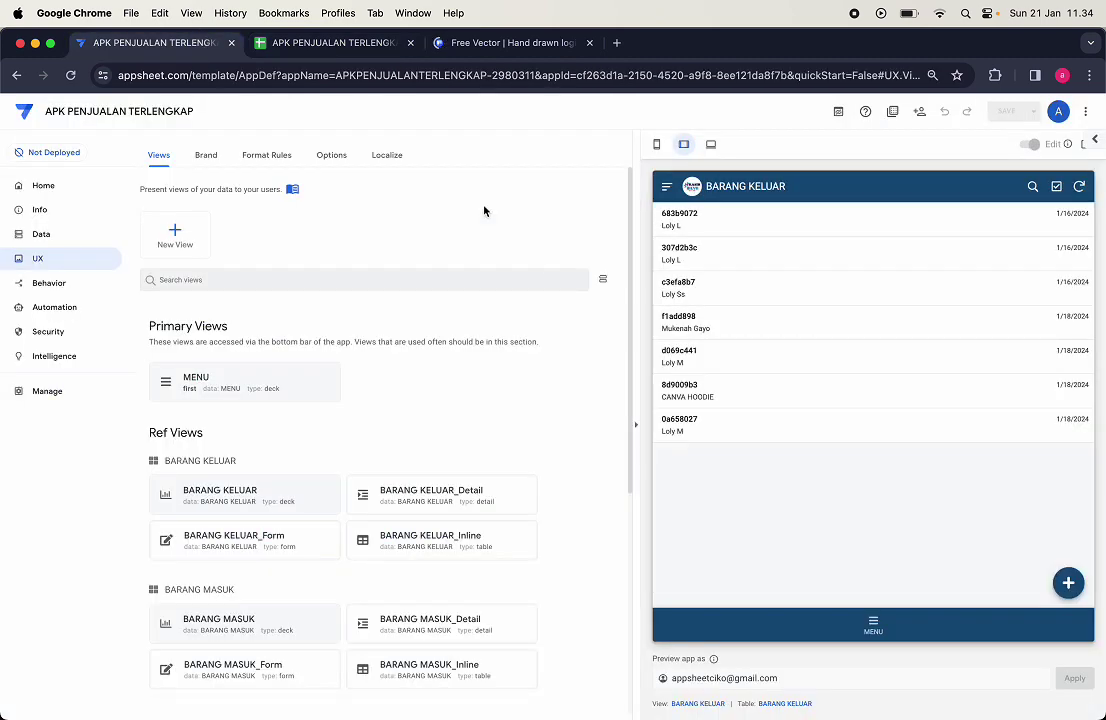
left_click(874, 626)
left_click(1080, 187)
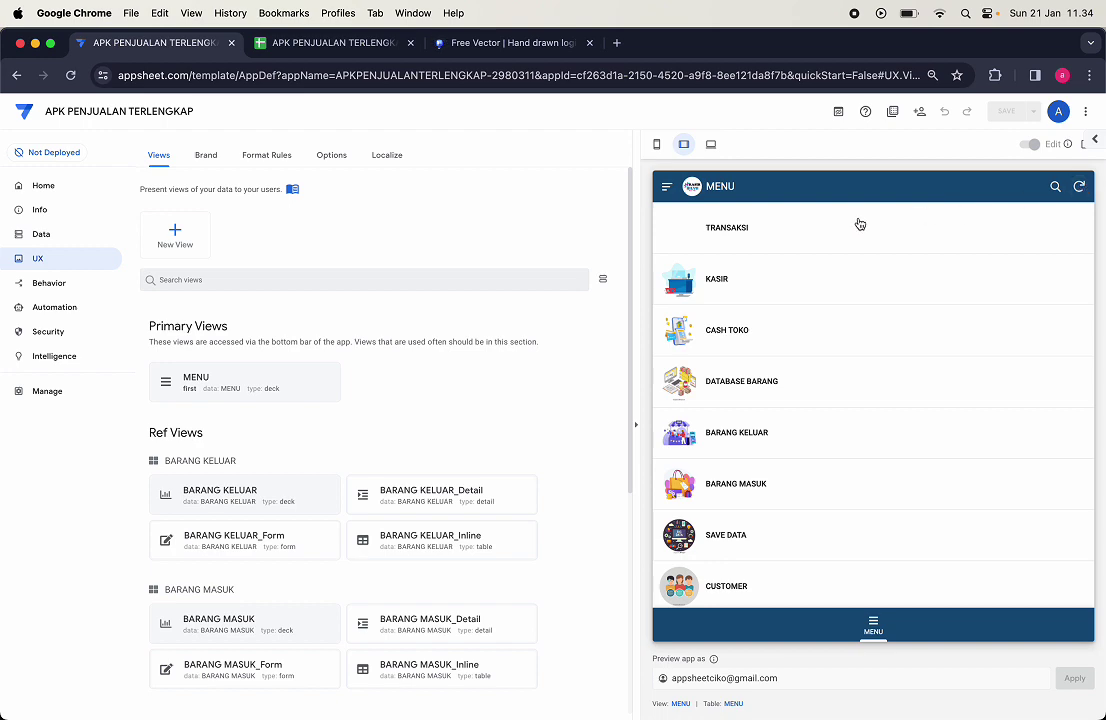
scroll(683, 229, "up", 5)
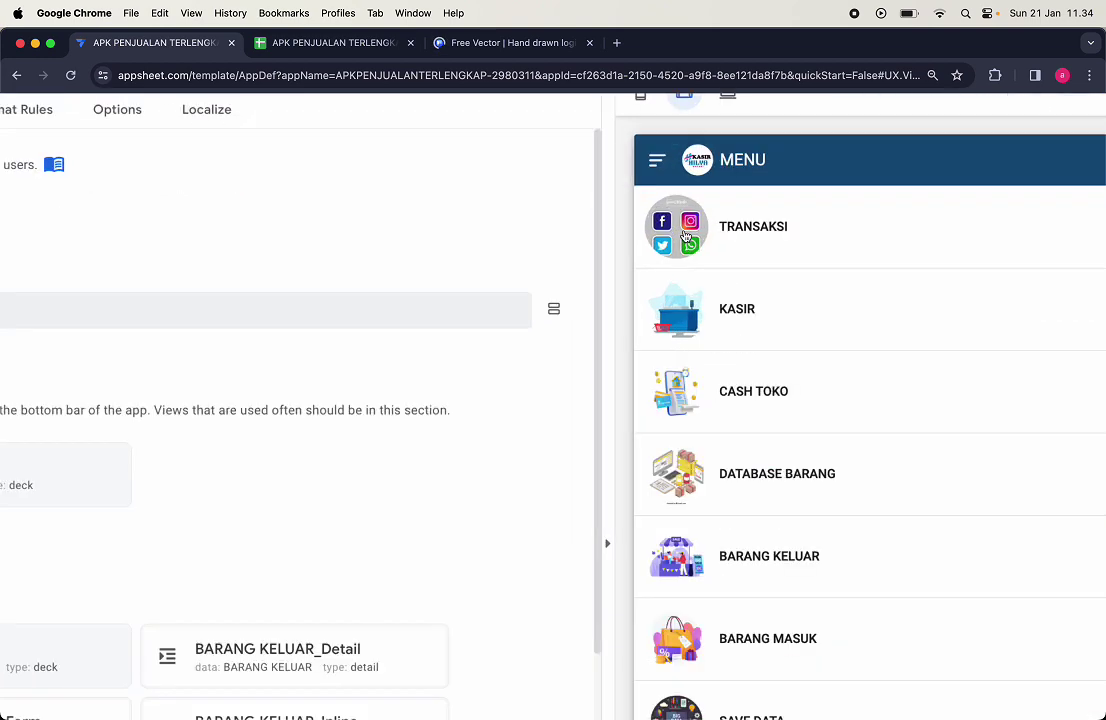
scroll(686, 236, "up", 2)
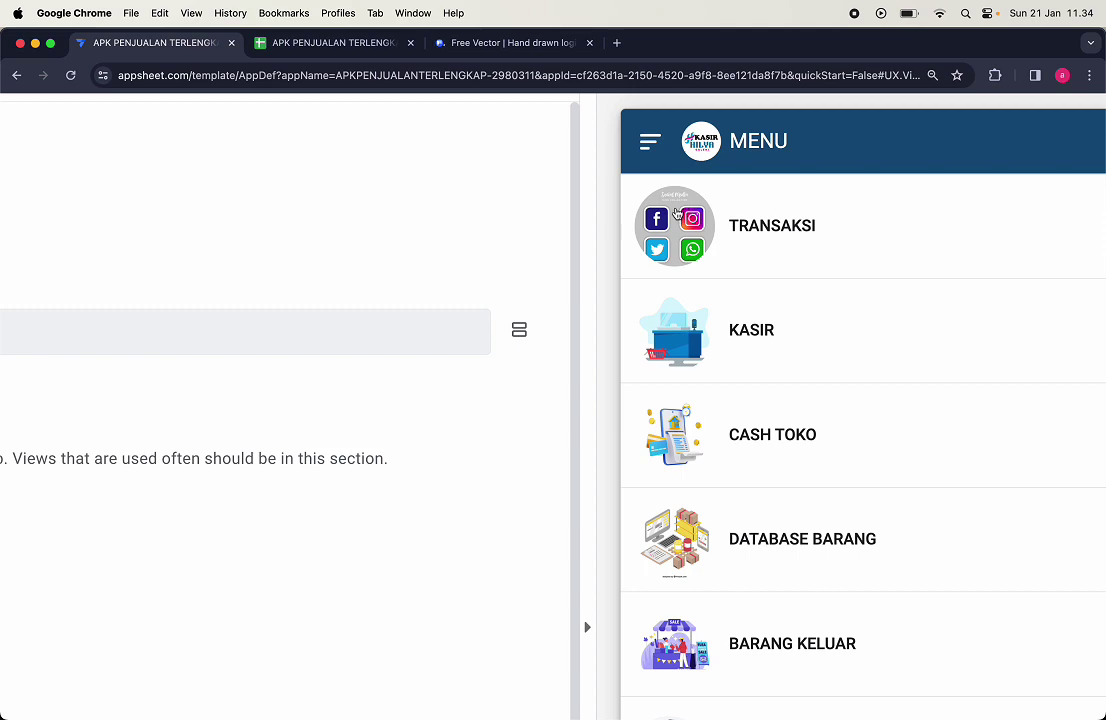
left_click(497, 42)
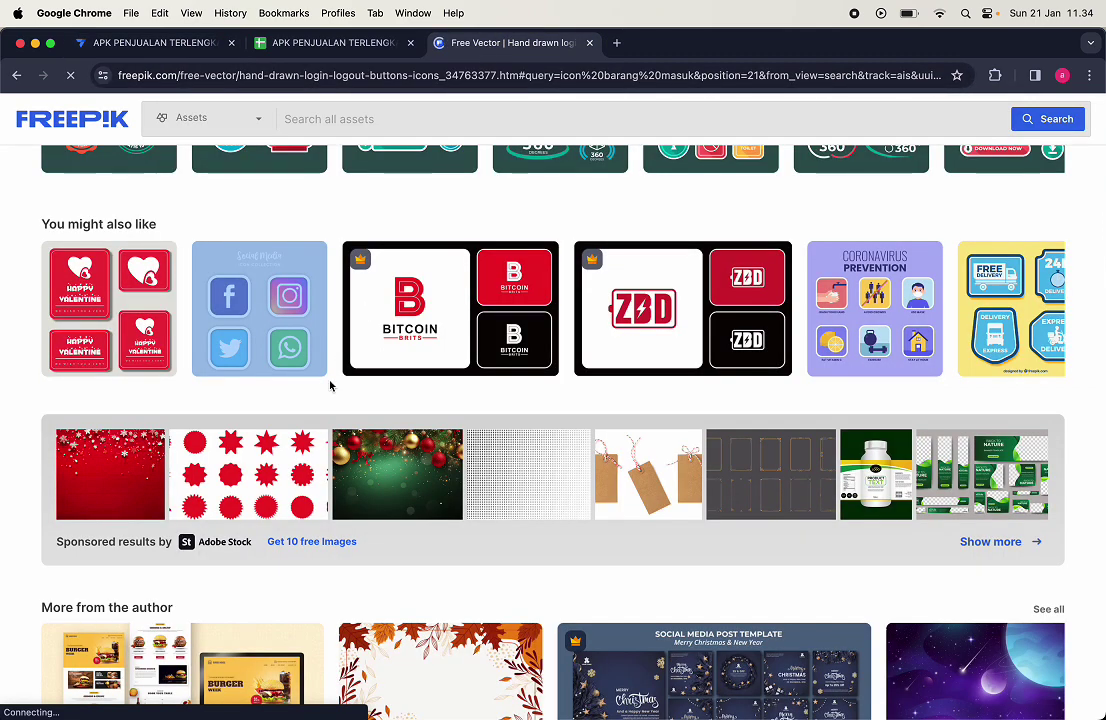
left_click(173, 45)
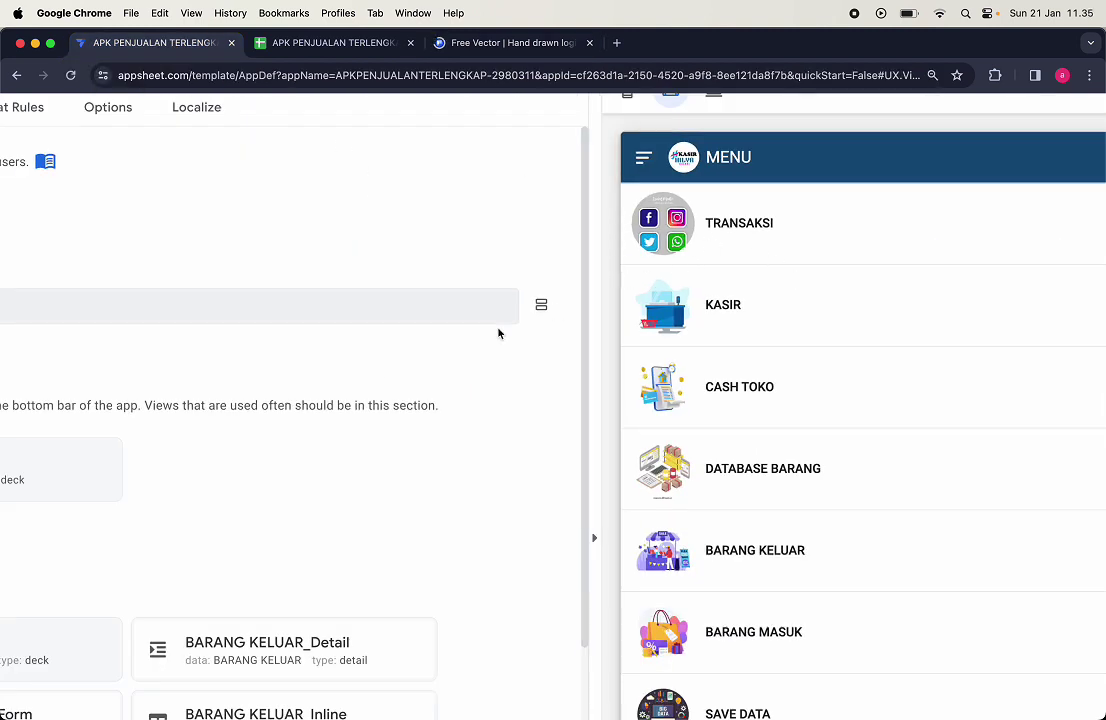
scroll(376, 377, "down", 5)
scroll(376, 377, "down", 5)
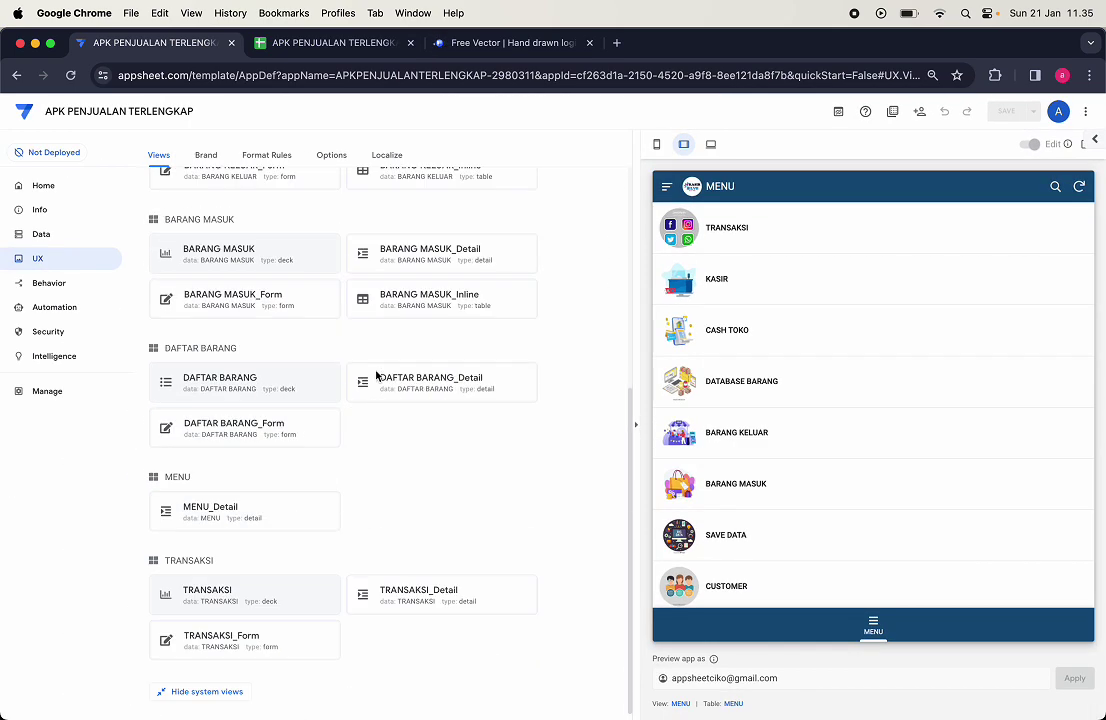
Step: Switch to the spreadsheet and move the backed-up shopping image link from C17 back into the TRANSAKSI row's GAMBAR cell
left_click(335, 43)
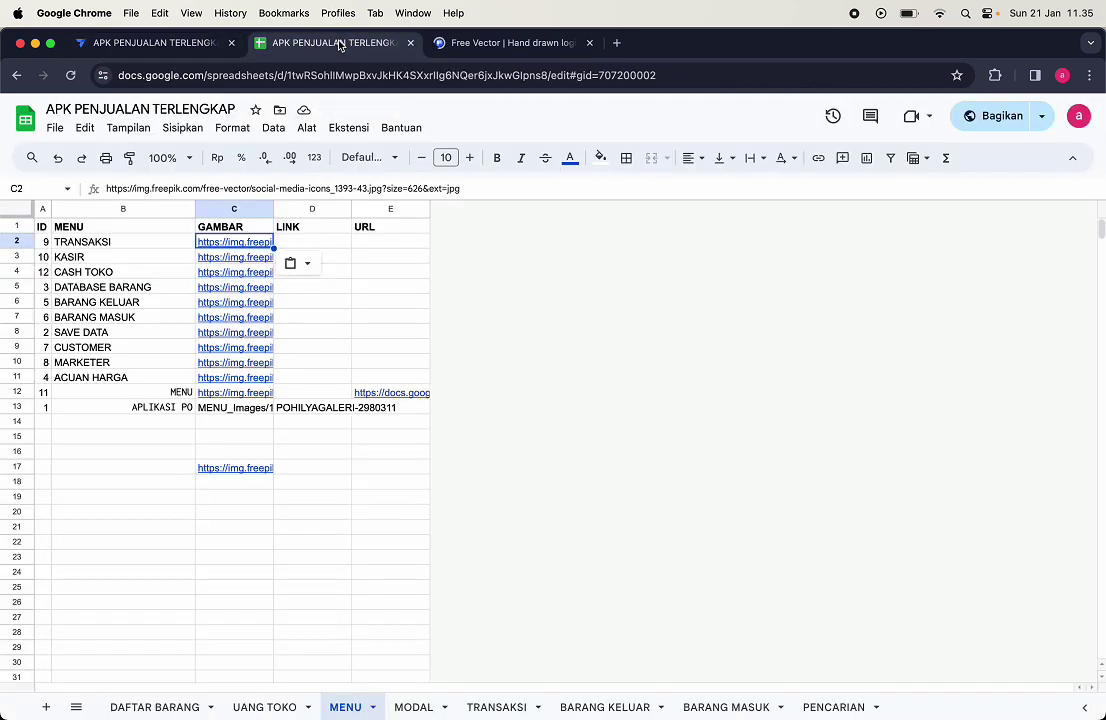
left_click(252, 470)
key("ctrl+c")
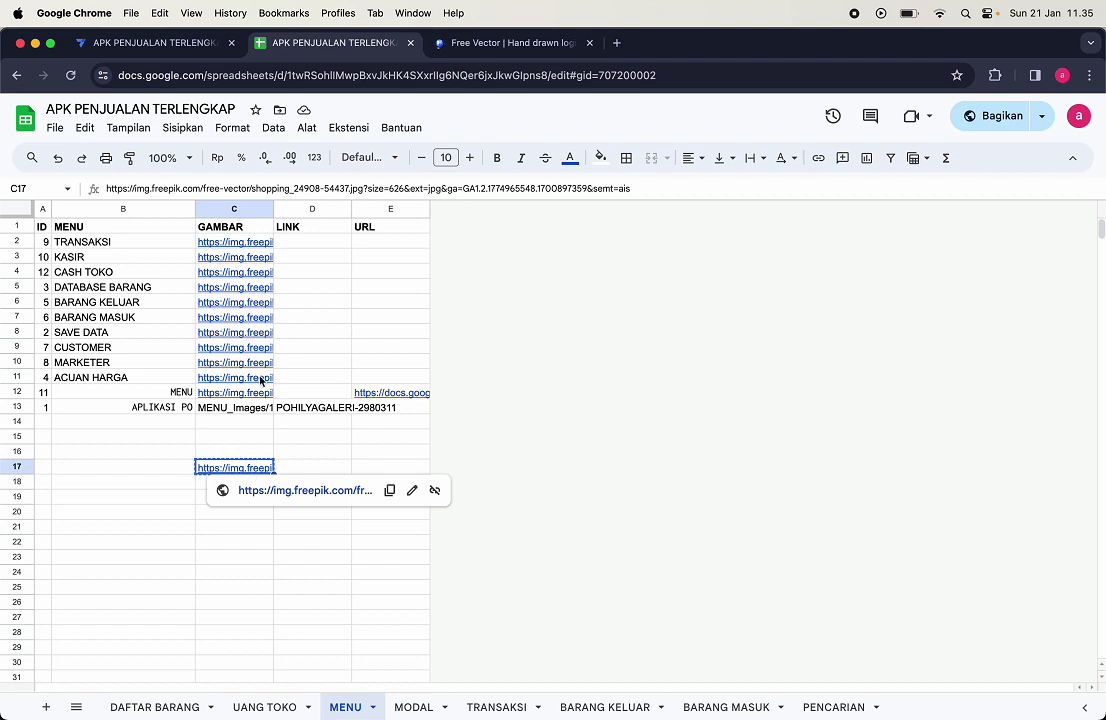
left_click(250, 249)
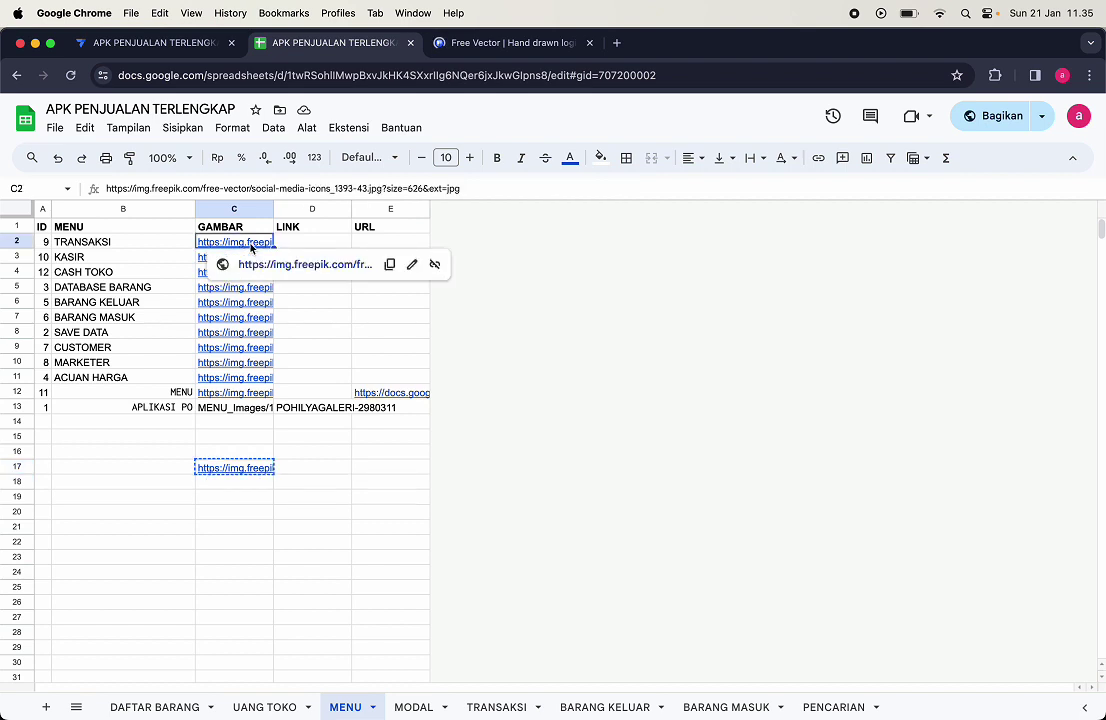
key("ctrl+v")
left_click(340, 495)
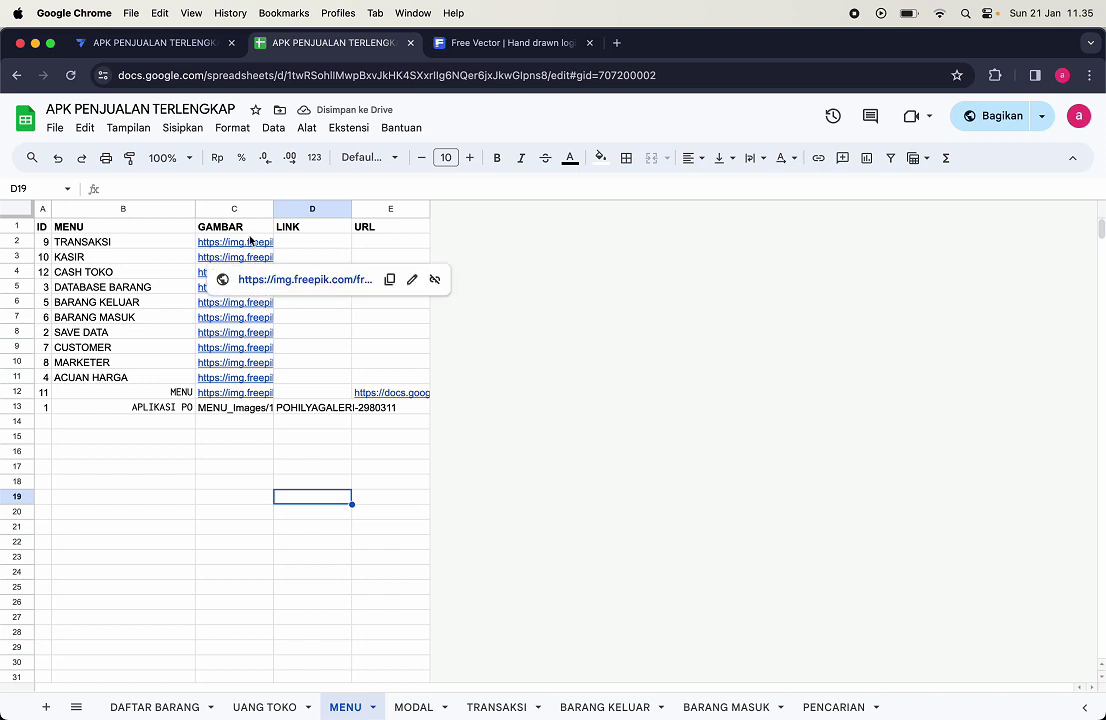
Step: Review the GAMBAR entries in rows 2 to 13, and sync the app editor's preview to check the TRANSAKSI image
left_click_drag(250, 241, 260, 392)
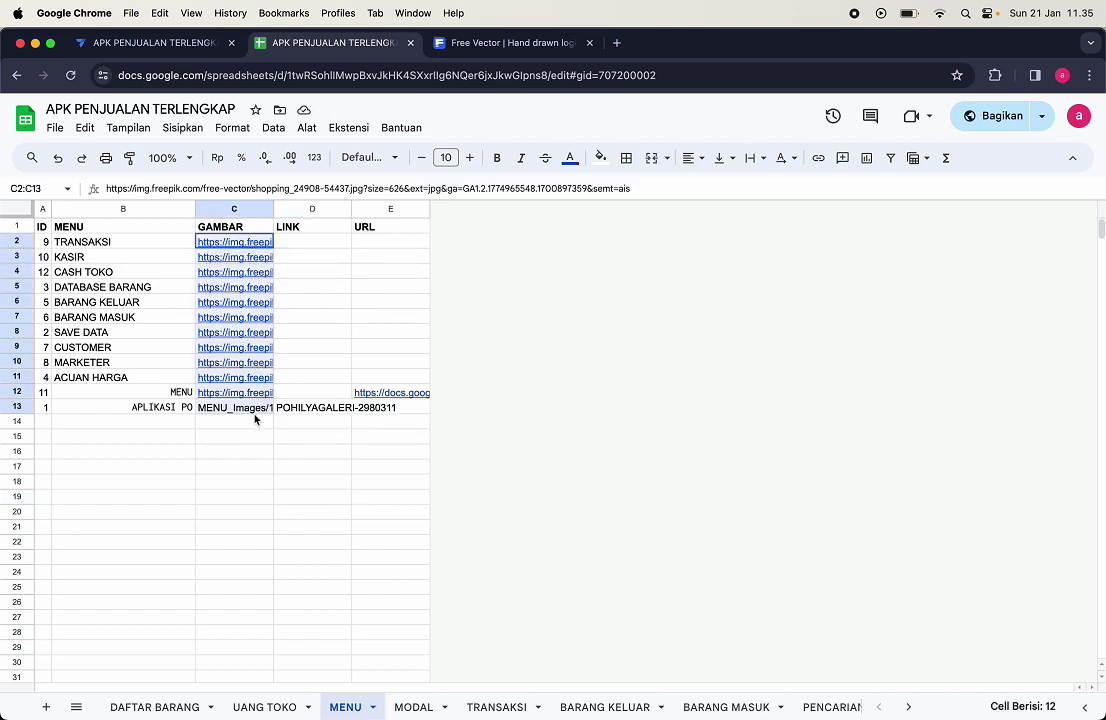
mouse_move(256, 402)
left_mouse_down()
mouse_move(262, 393)
mouse_move(255, 413)
left_mouse_up()
left_click(318, 258)
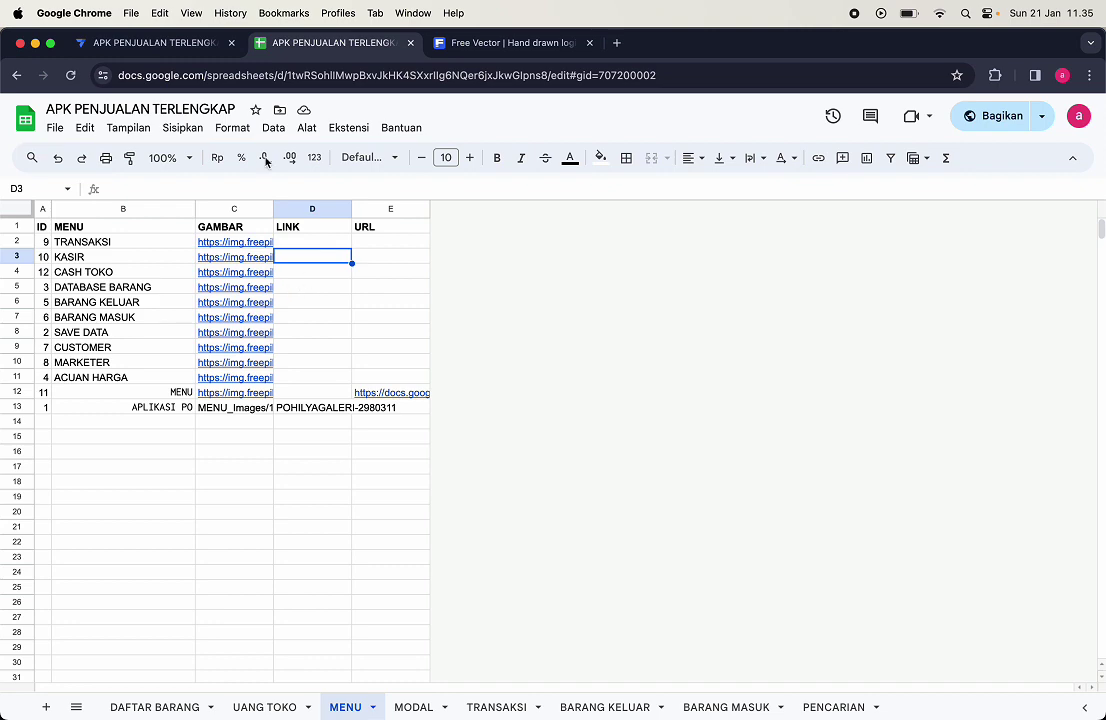
left_click(162, 44)
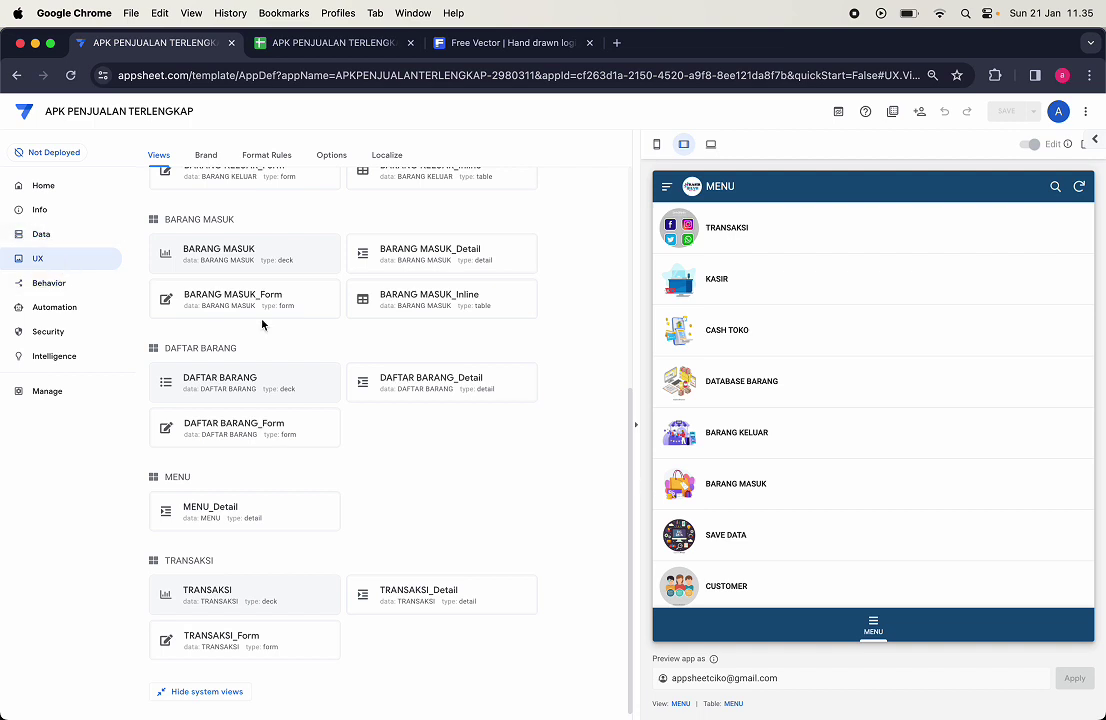
left_click(1079, 186)
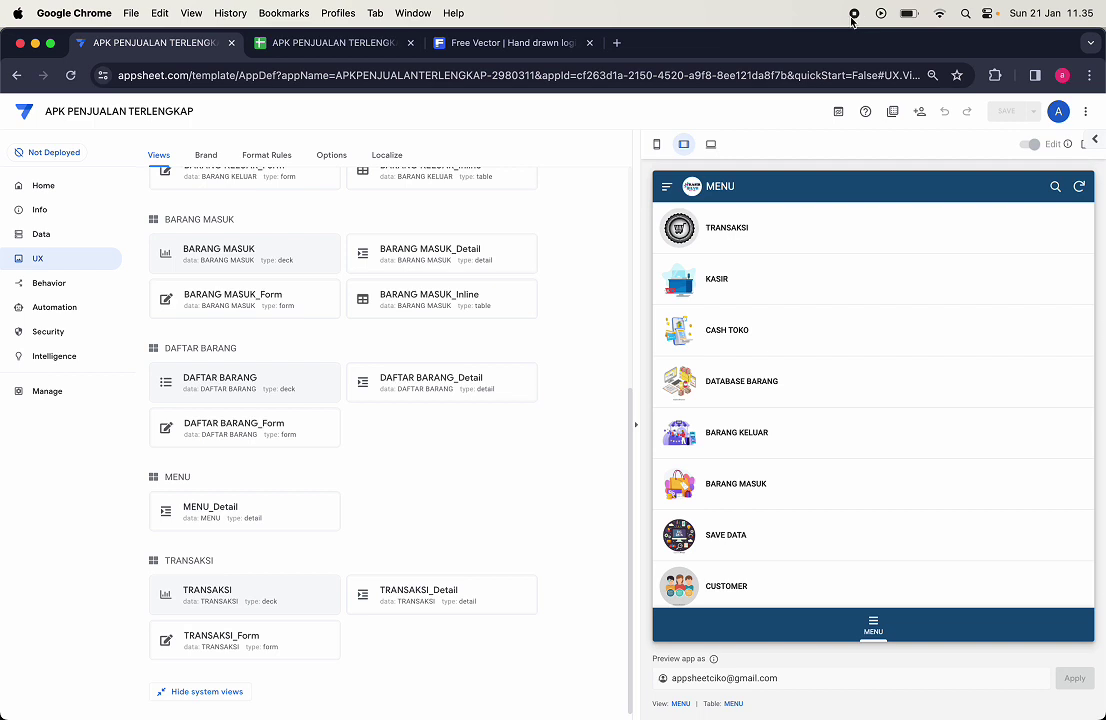
left_click(826, 278)
left_click(666, 186)
Step: Open the app's actions and duplicate the OPEN MENU action of the MENU table
left_click(63, 292)
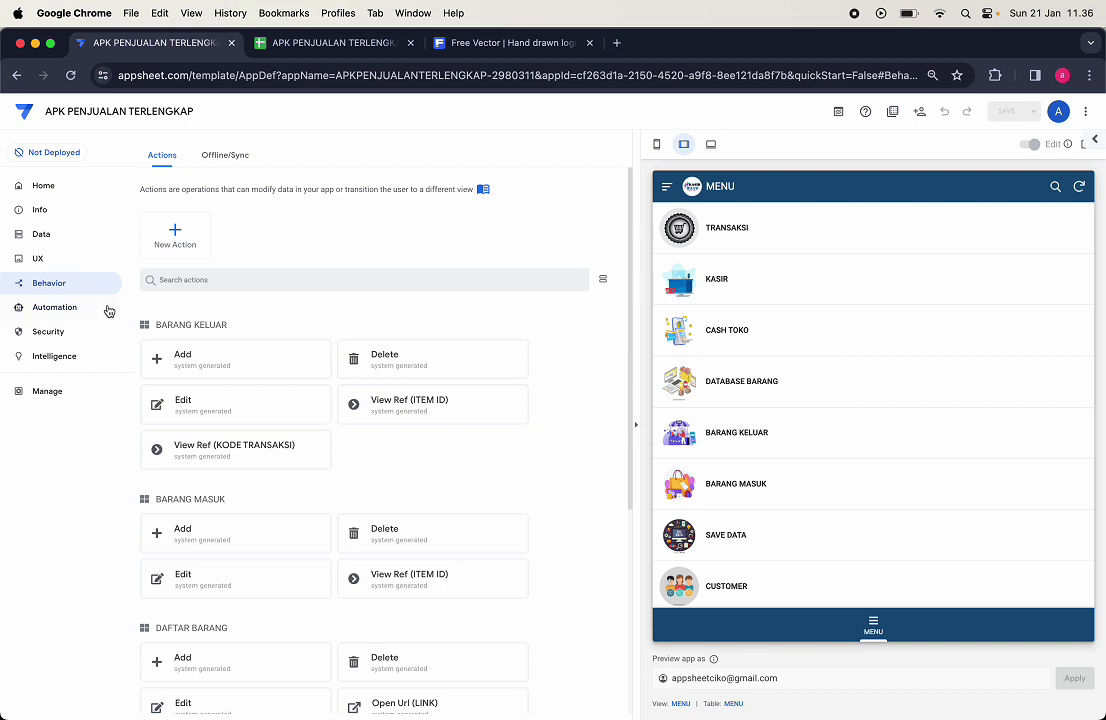
scroll(289, 424, "down", 5)
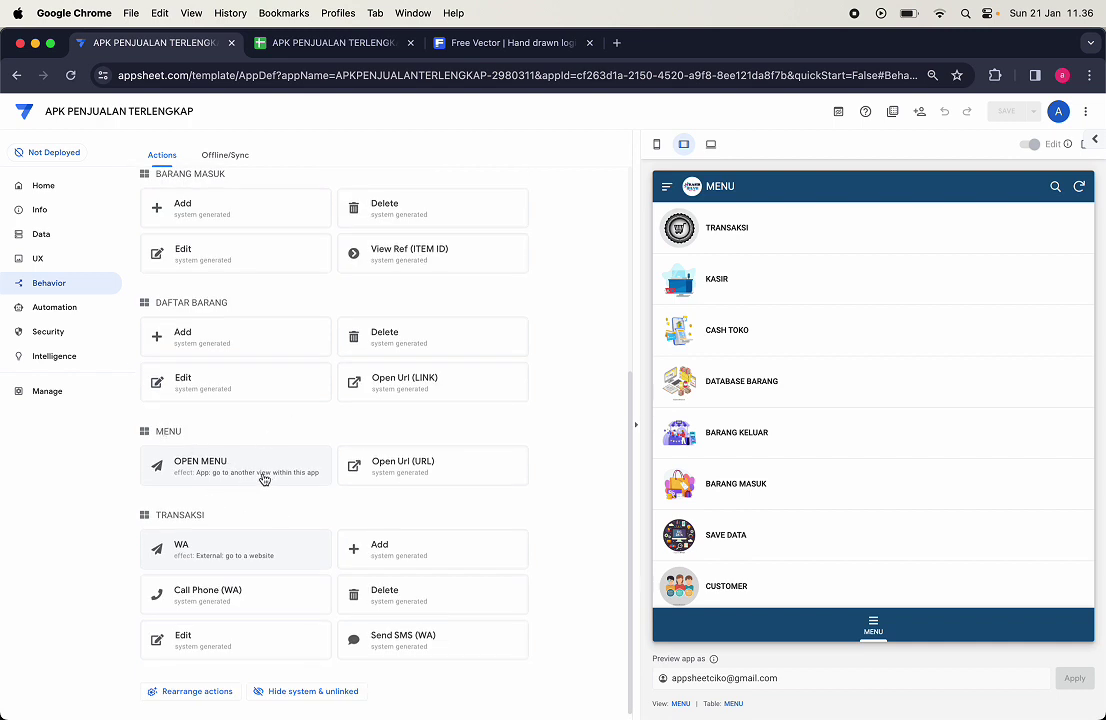
left_click(232, 476)
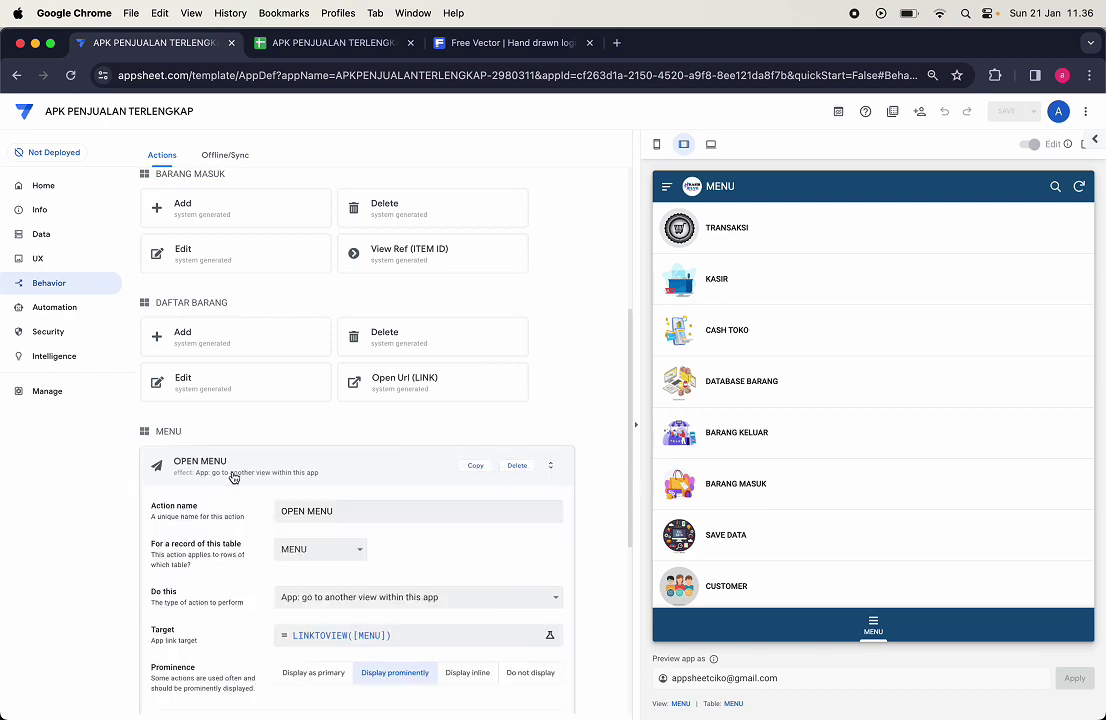
left_click(515, 188)
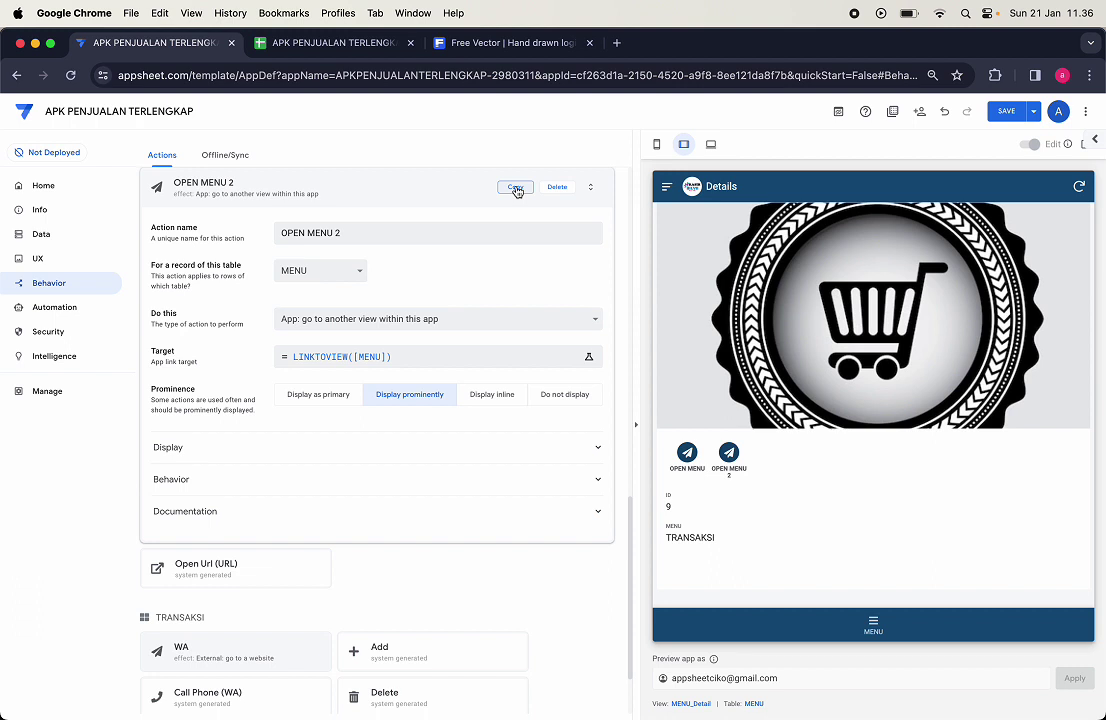
left_click(358, 234)
Step: Switch to the spreadsheet, fit the LINK column's width to its contents, and examine the APLIKASI PO row's image and link values
left_click(345, 45)
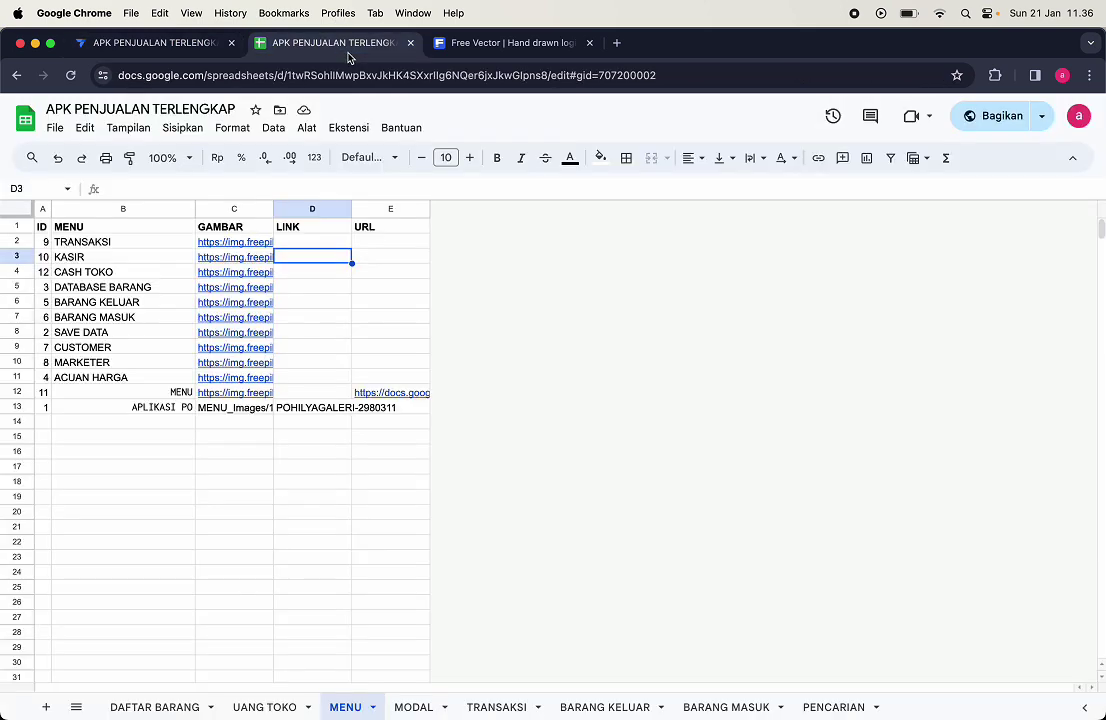
left_click(262, 409)
double_click(351, 209)
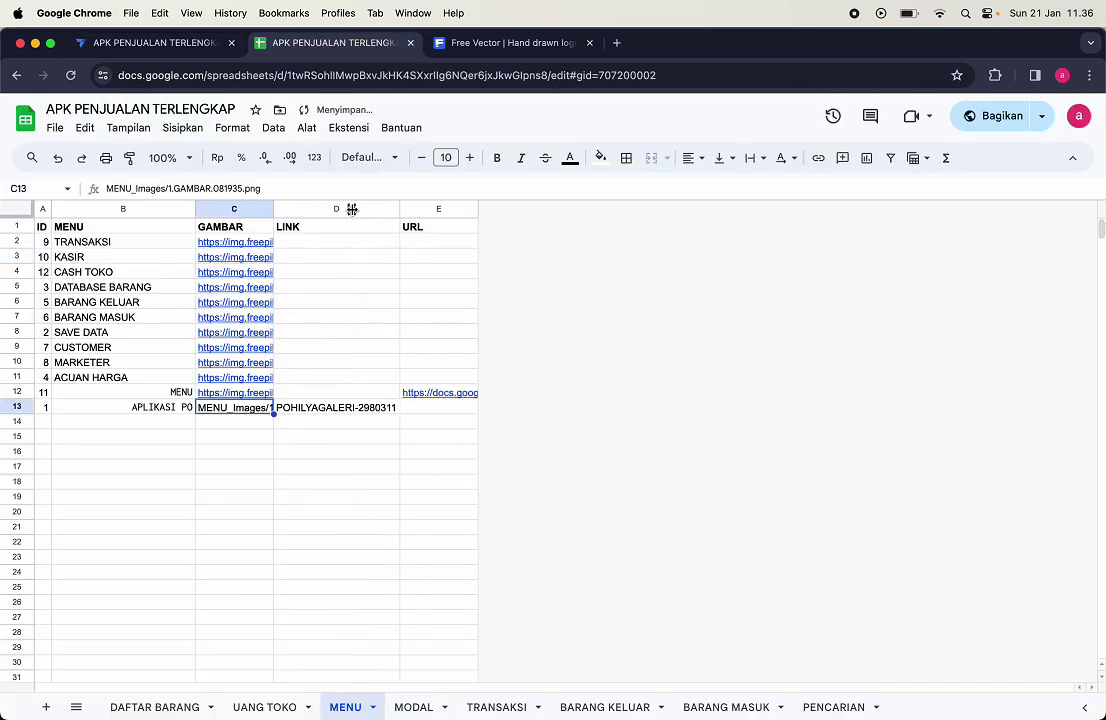
left_click(324, 408)
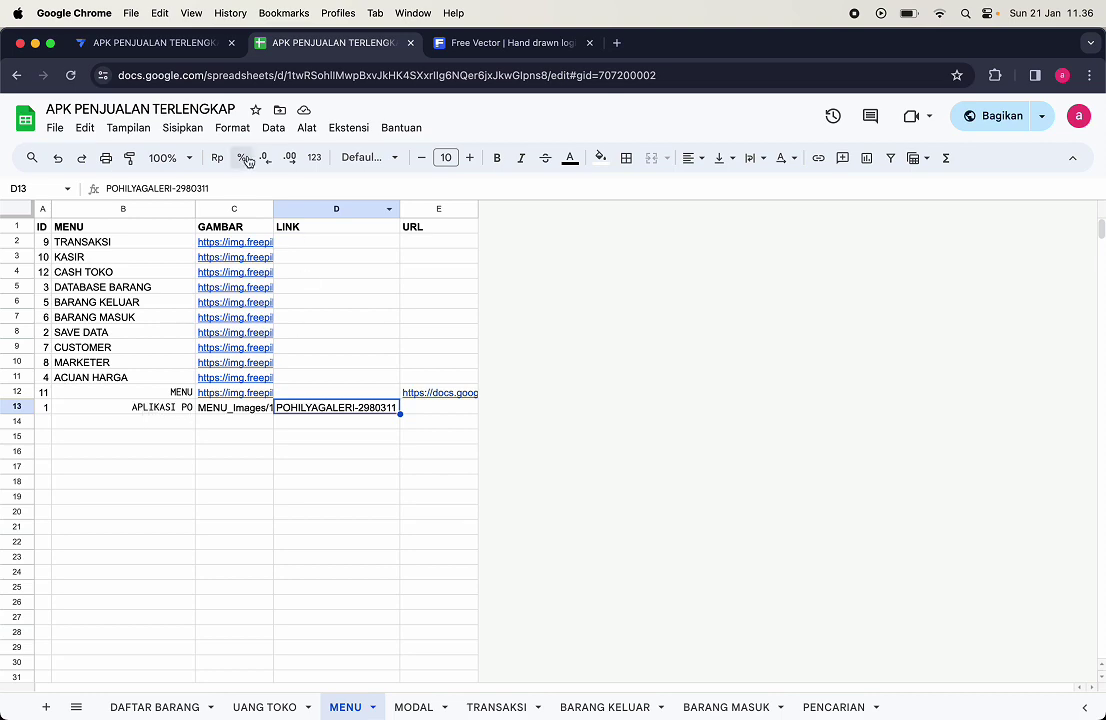
Step: Return to the app editor and rename the duplicated action as OPEN APP
left_click(199, 42)
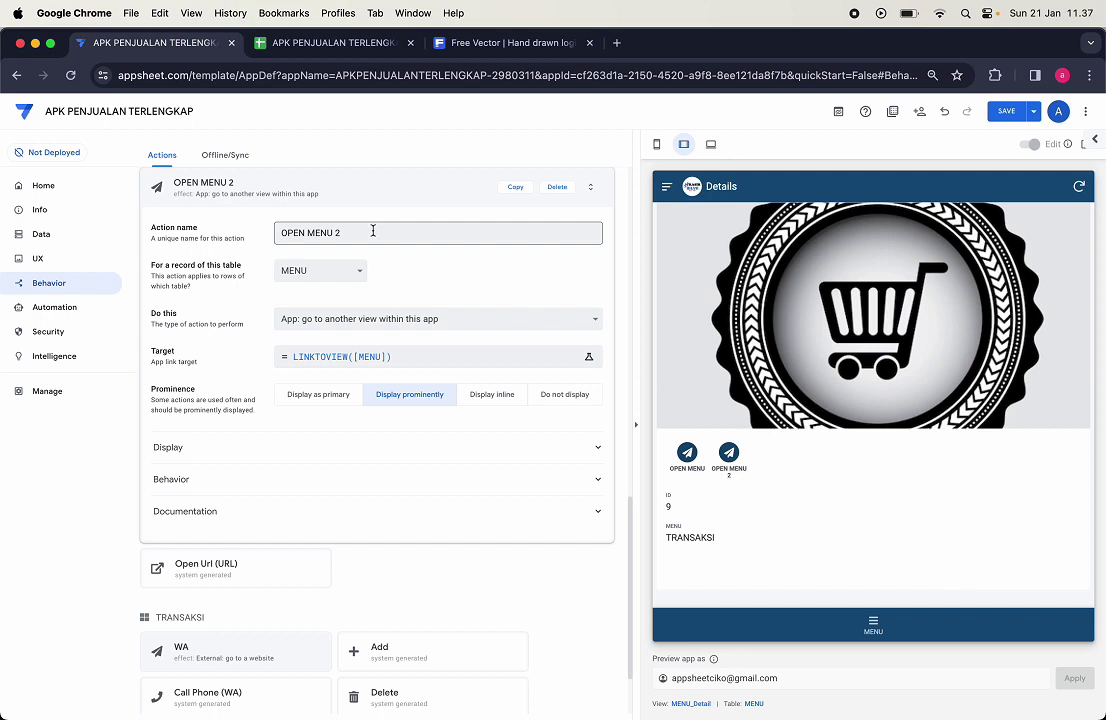
left_click_drag(355, 233, 309, 234)
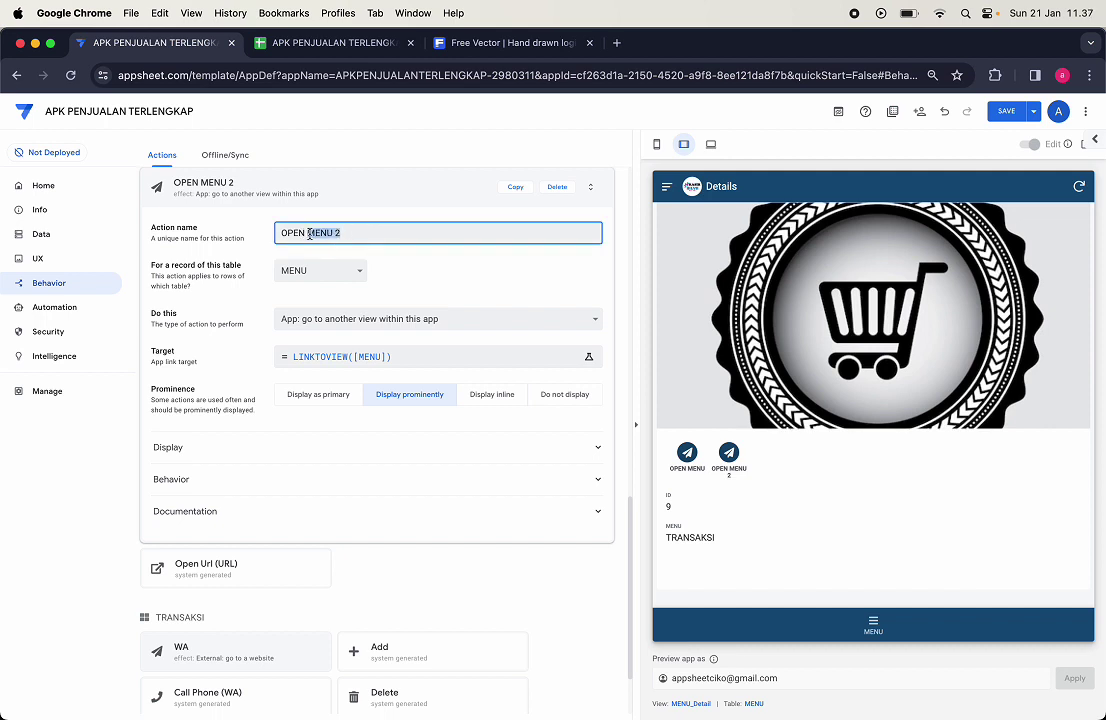
type("app")
key("Caps_Lock")
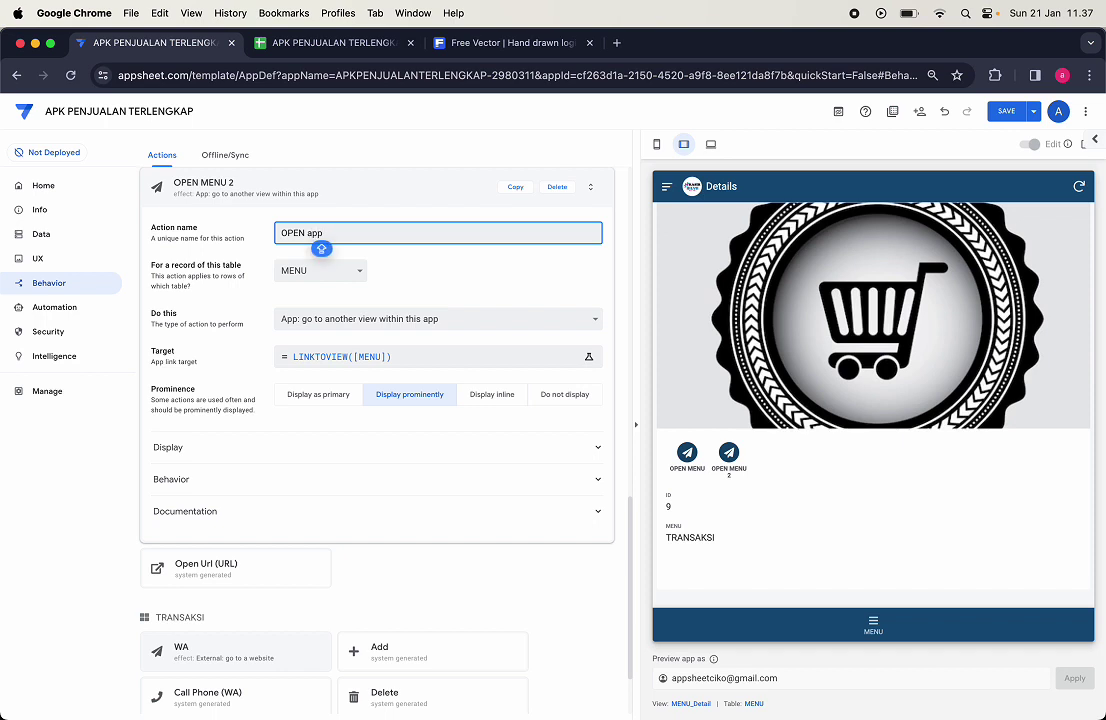
key("BackSpace")
key("BackSpace")
type("P")
left_click(414, 284)
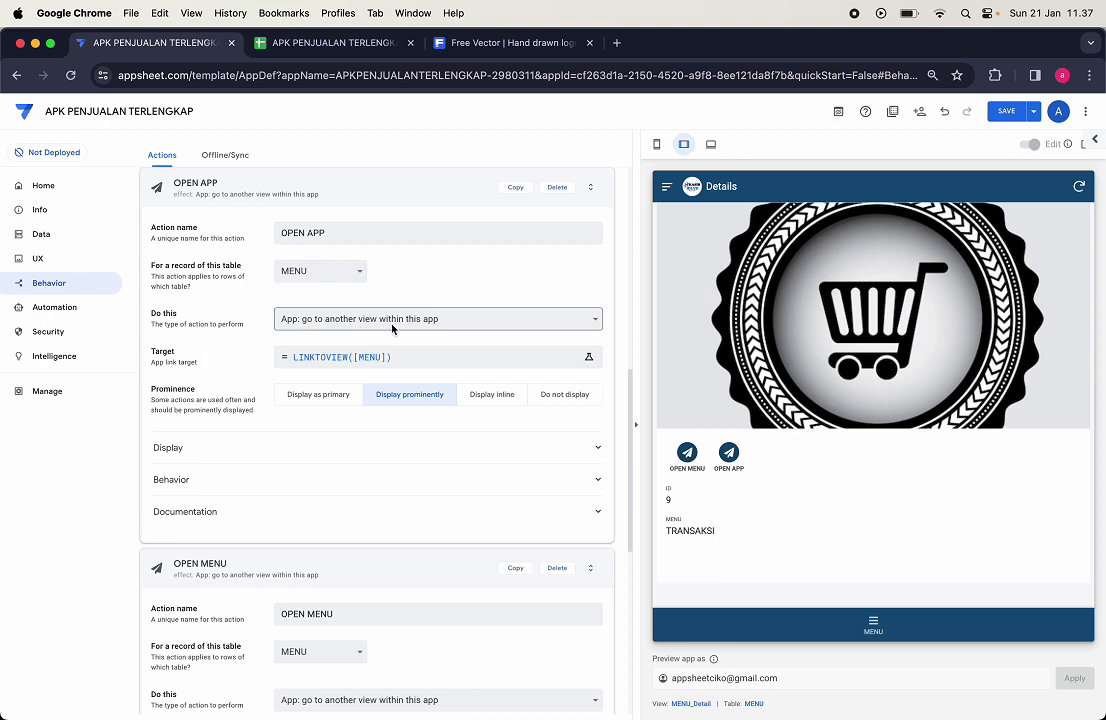
Step: Set the OPEN APP action to go to another AppSheet app, with LINKTOVIEW([LINK]) as its target expression
left_click(441, 320)
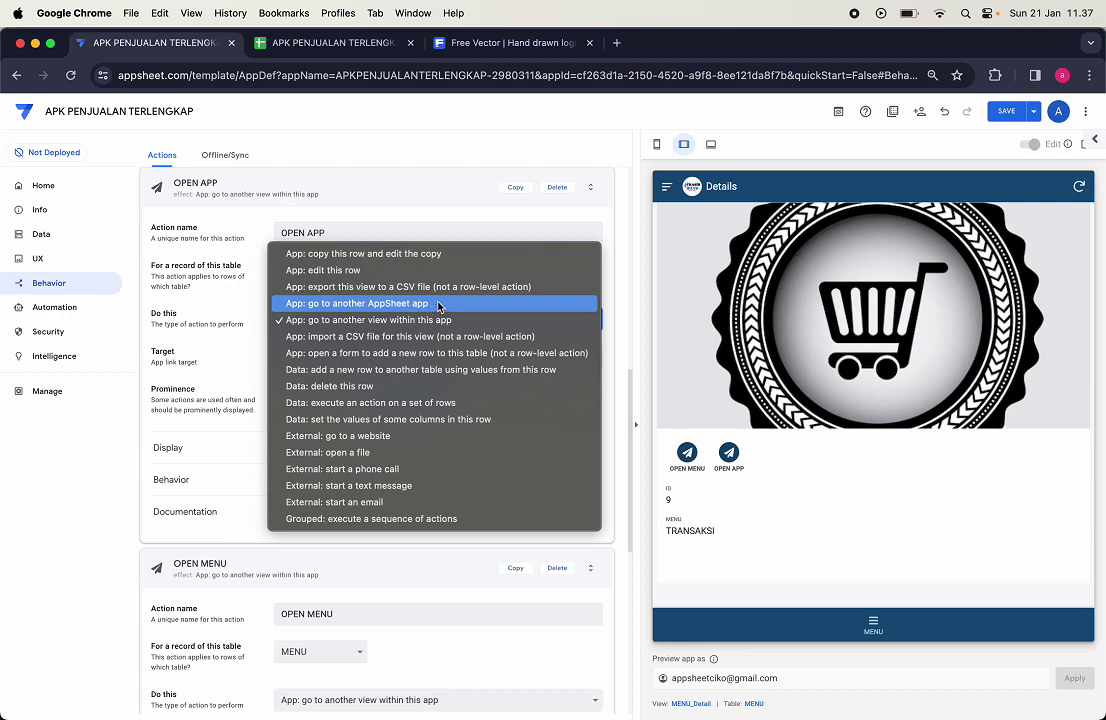
key("Escape")
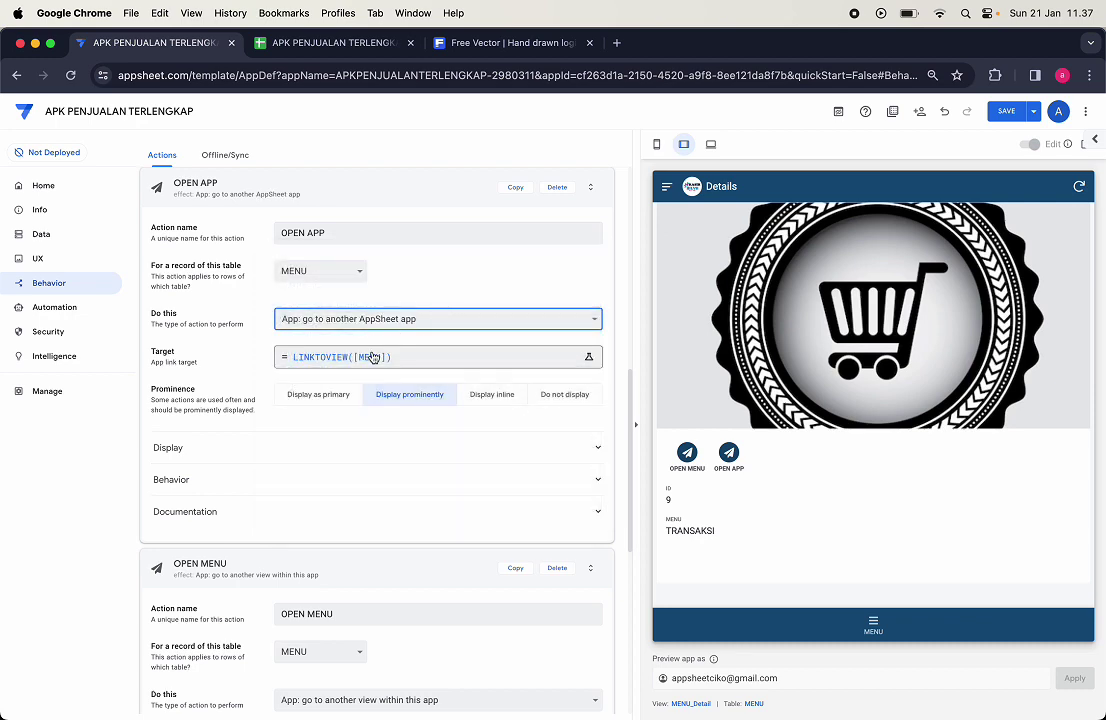
left_click(336, 362)
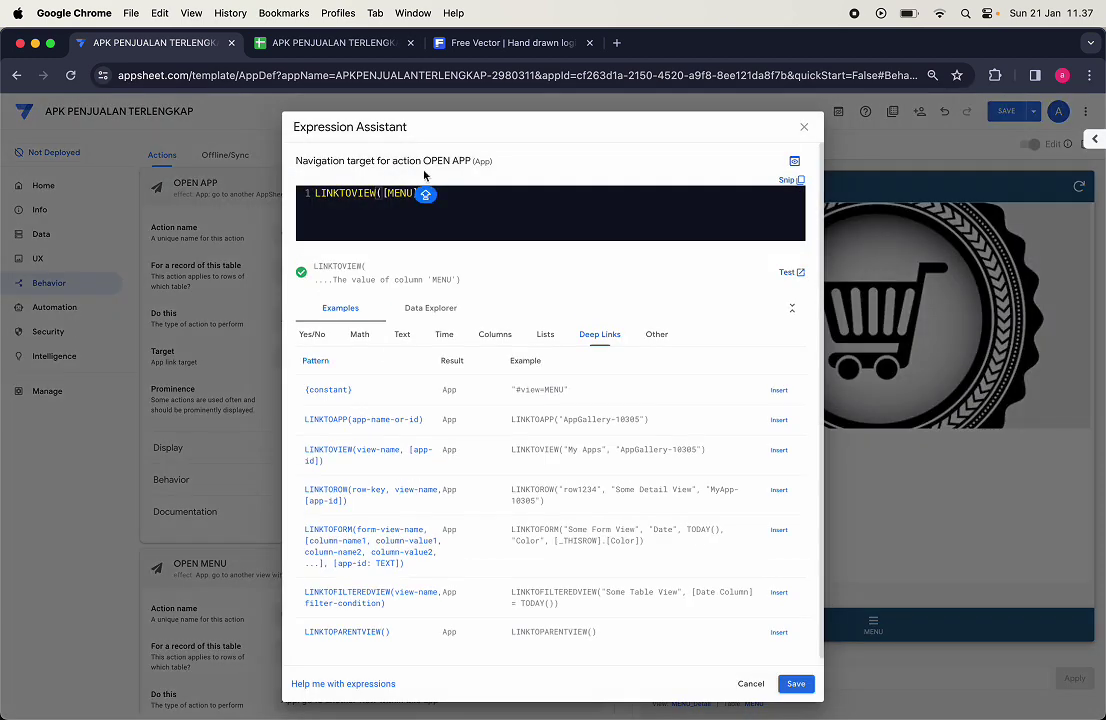
left_click(417, 193)
left_click_drag(383, 194, 420, 194)
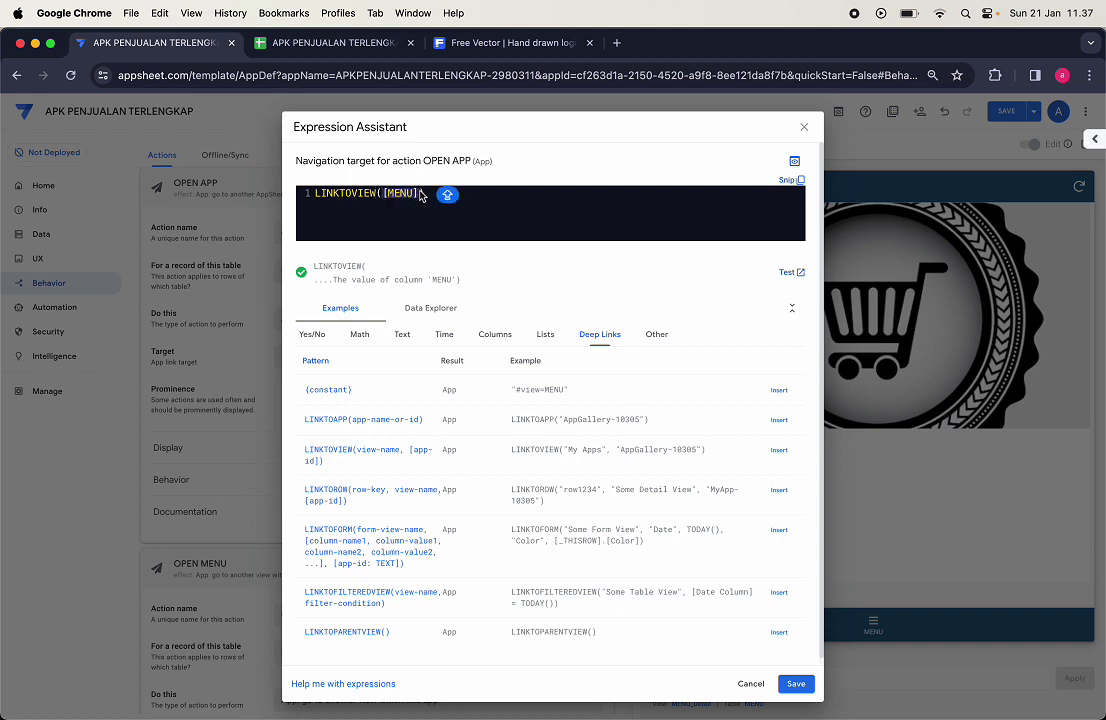
key("BackSpace")
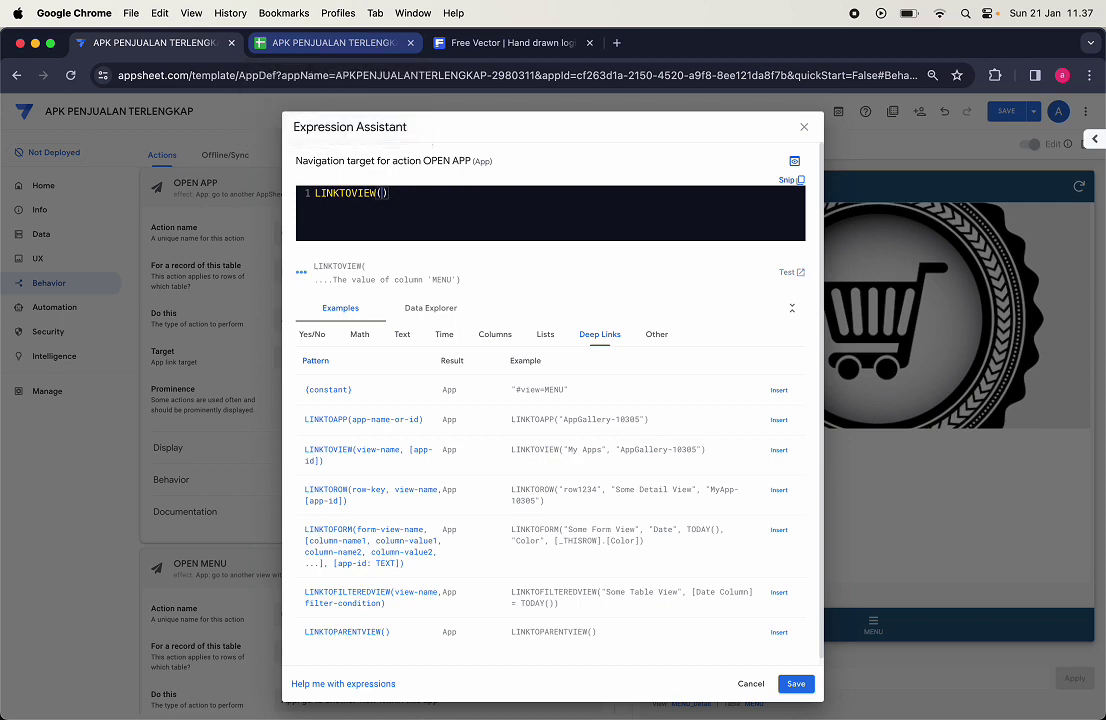
left_click(333, 42)
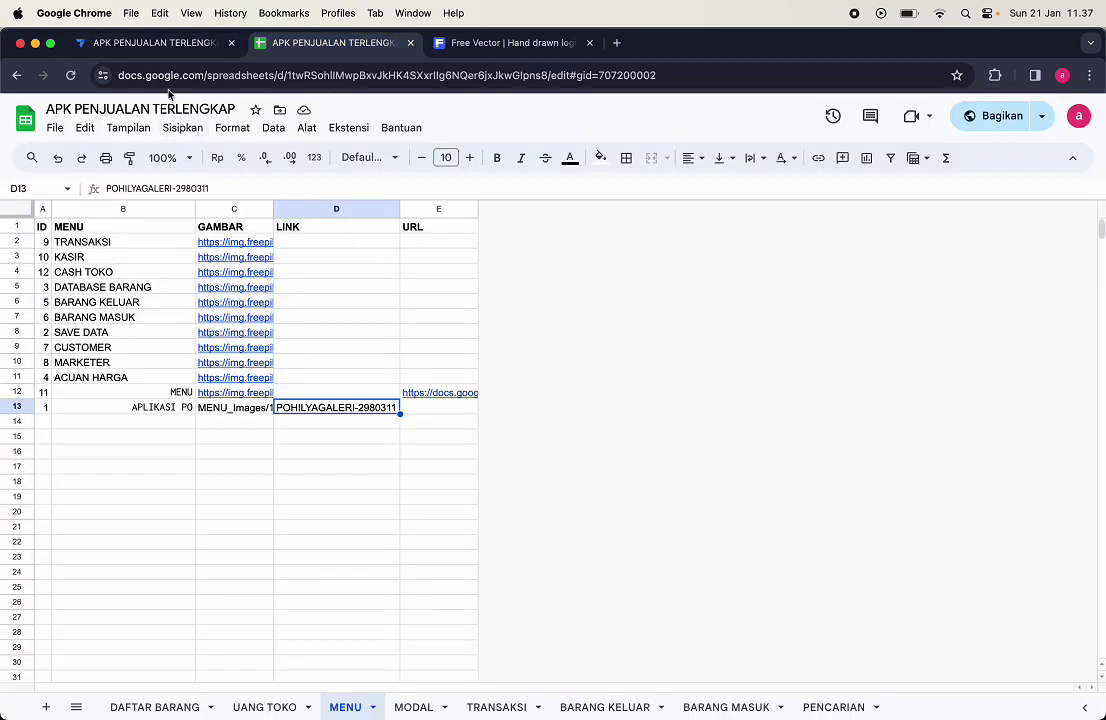
left_click(207, 42)
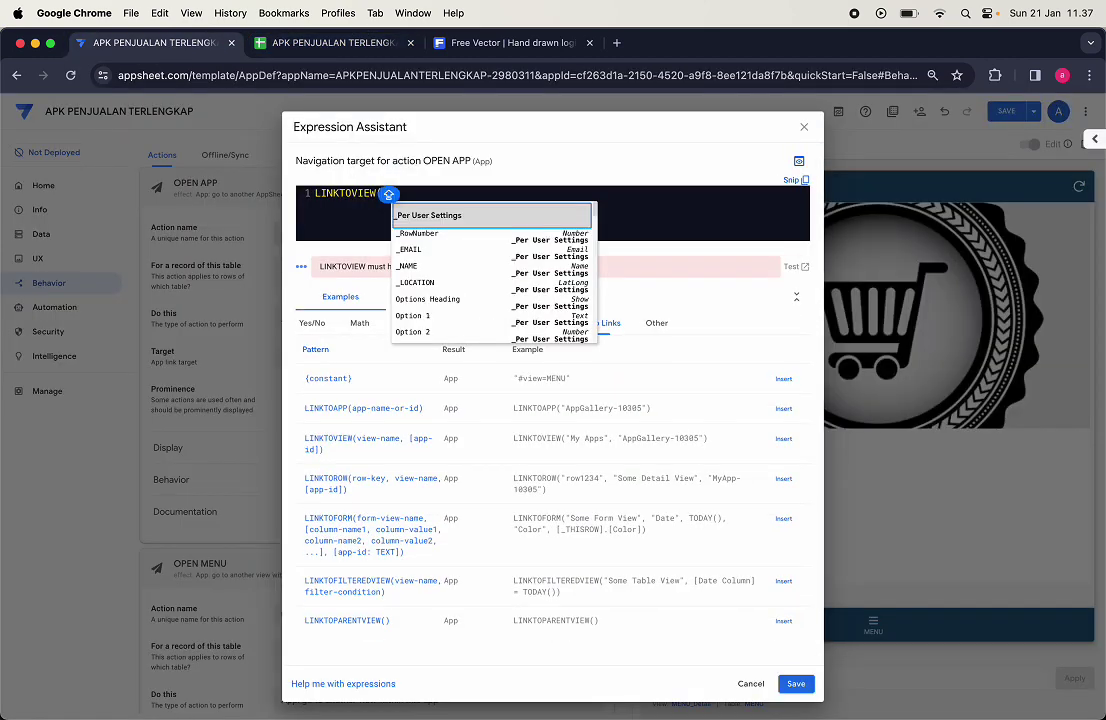
type("LINK")
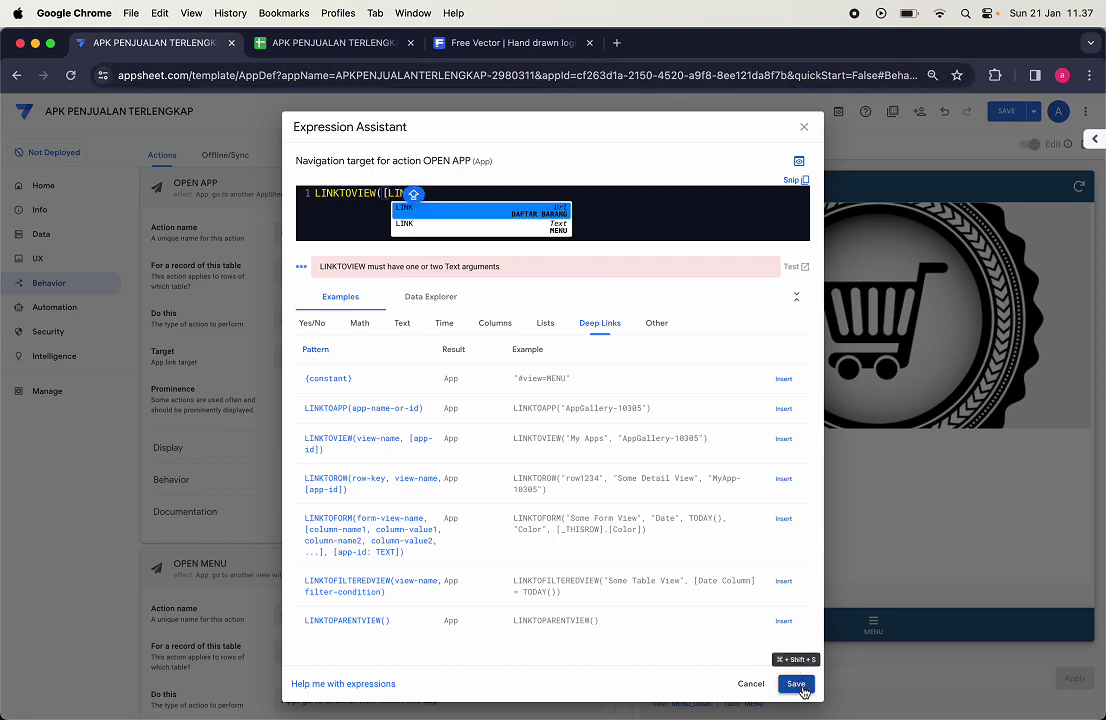
left_click(796, 684)
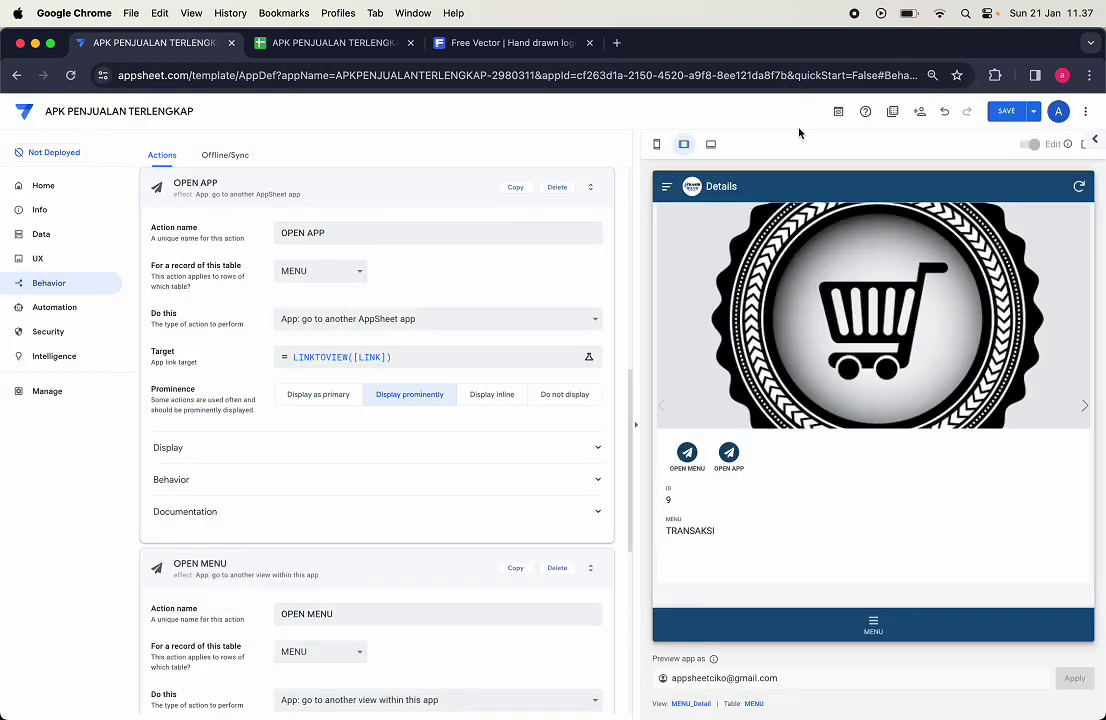
Step: Test the APLIKASI PO entry from the MENU view in the app preview, and go back
left_click(874, 625)
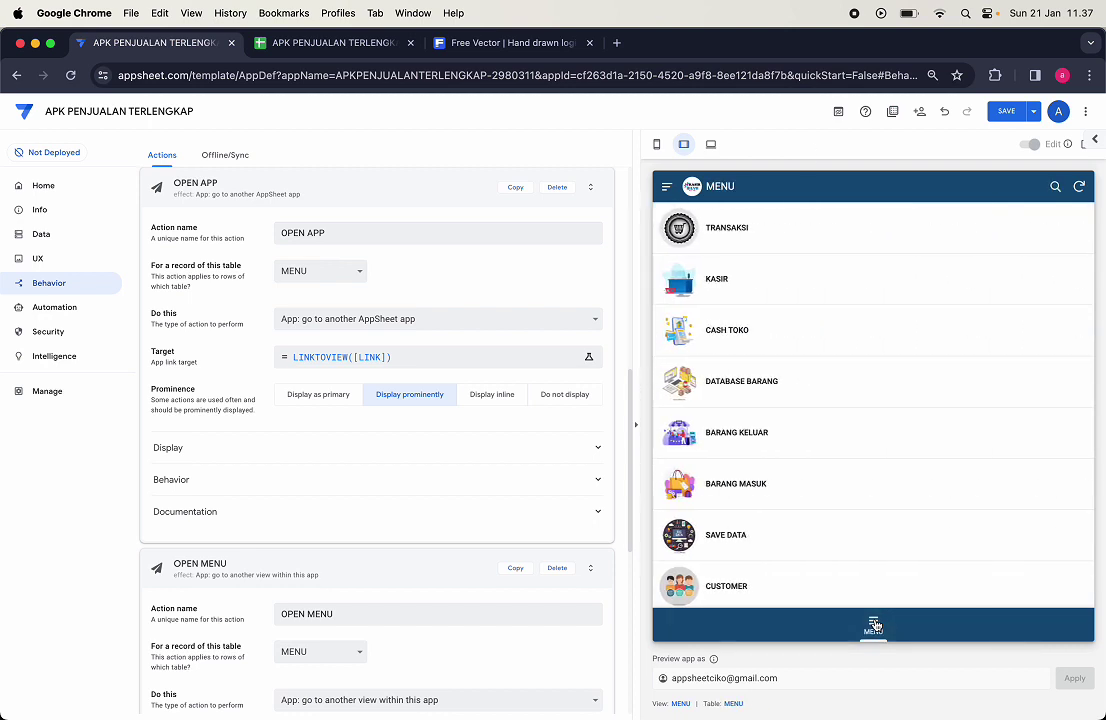
scroll(790, 511, "down", 5)
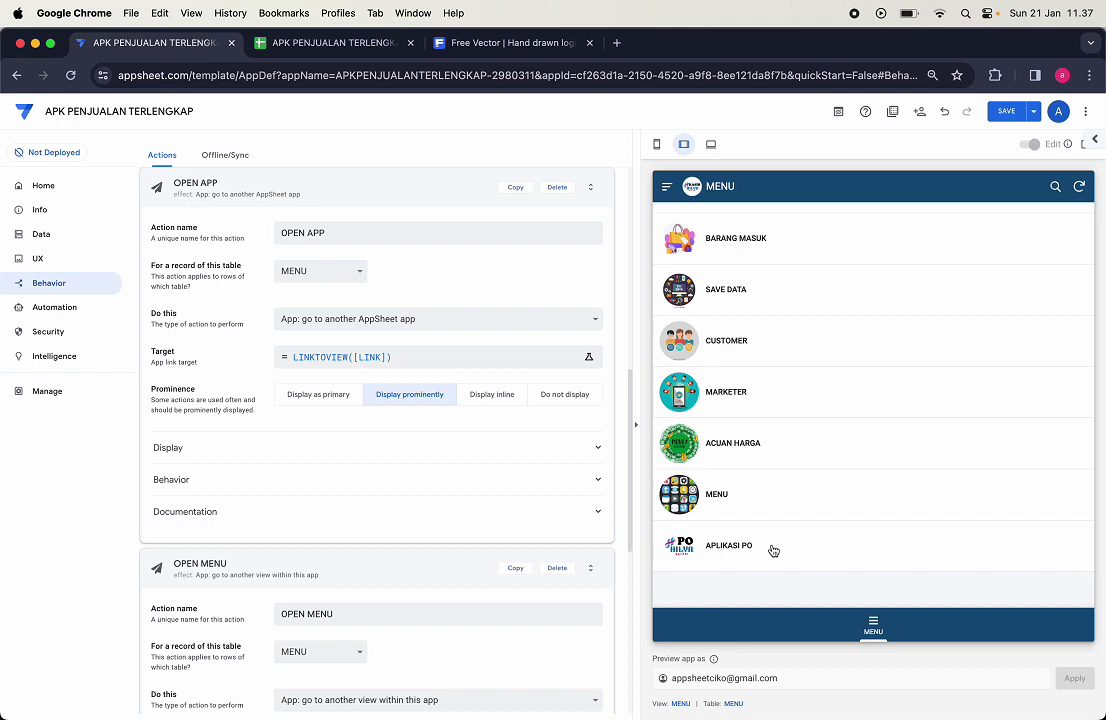
left_click(770, 550)
left_click(667, 186)
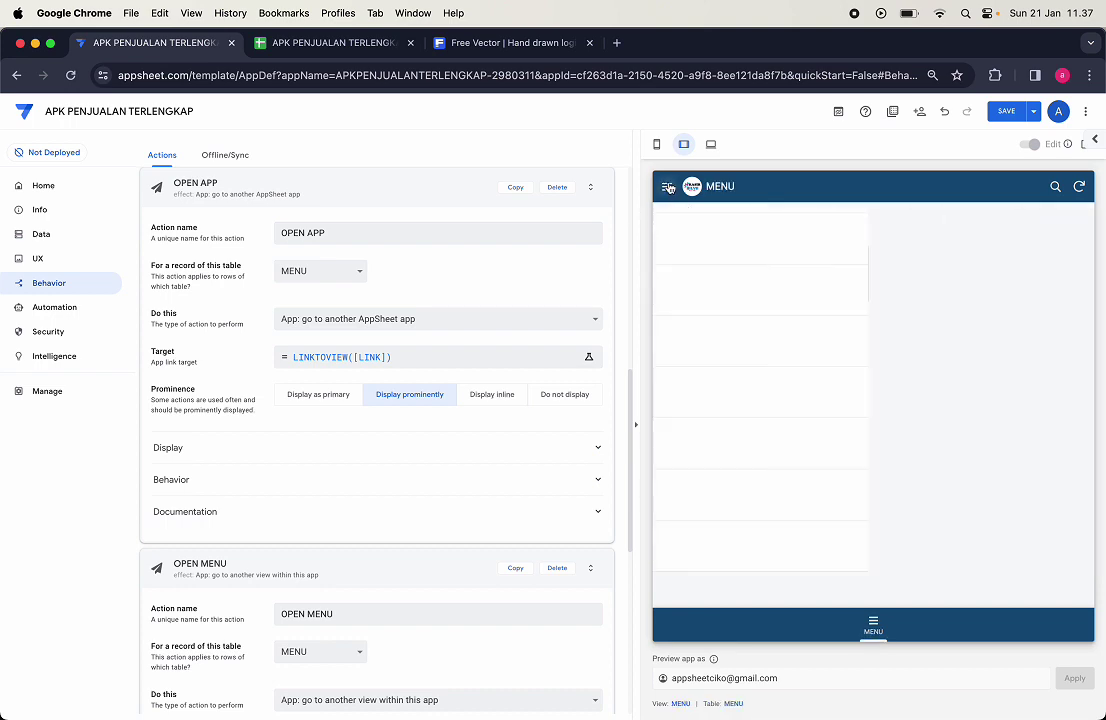
Step: Collapse the MENU table's expanded actions, save the app, and open APLIKASI PO in the preview again
scroll(409, 279, "up", 3)
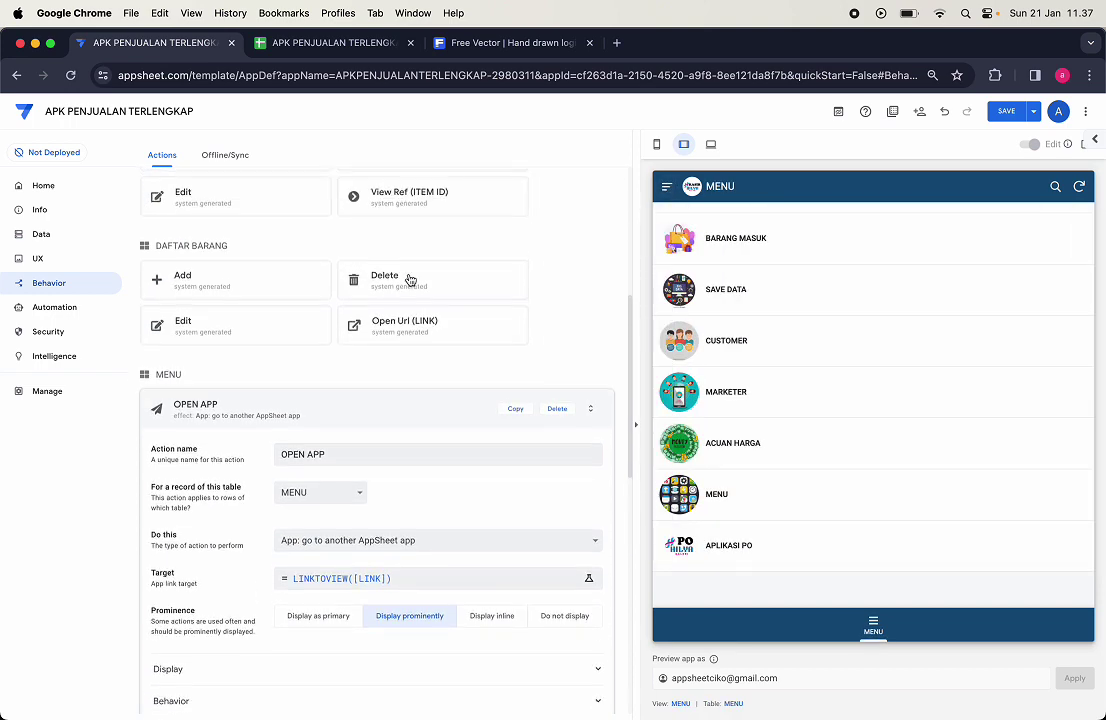
left_click(342, 413)
left_click(378, 365)
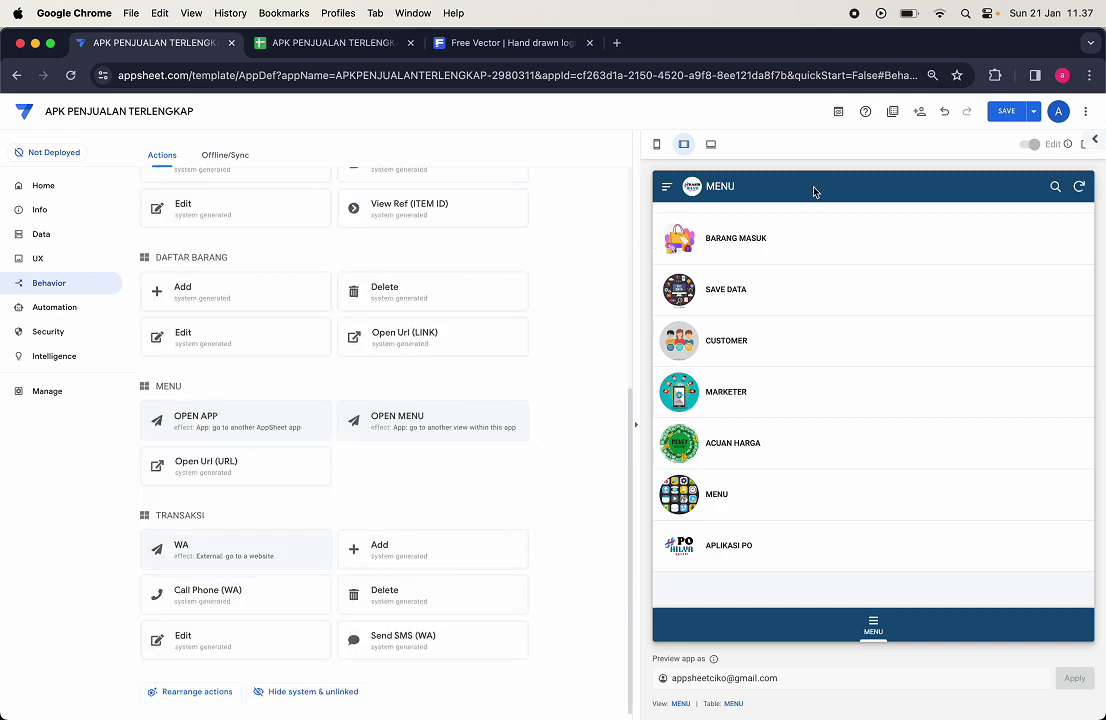
left_click(1010, 111)
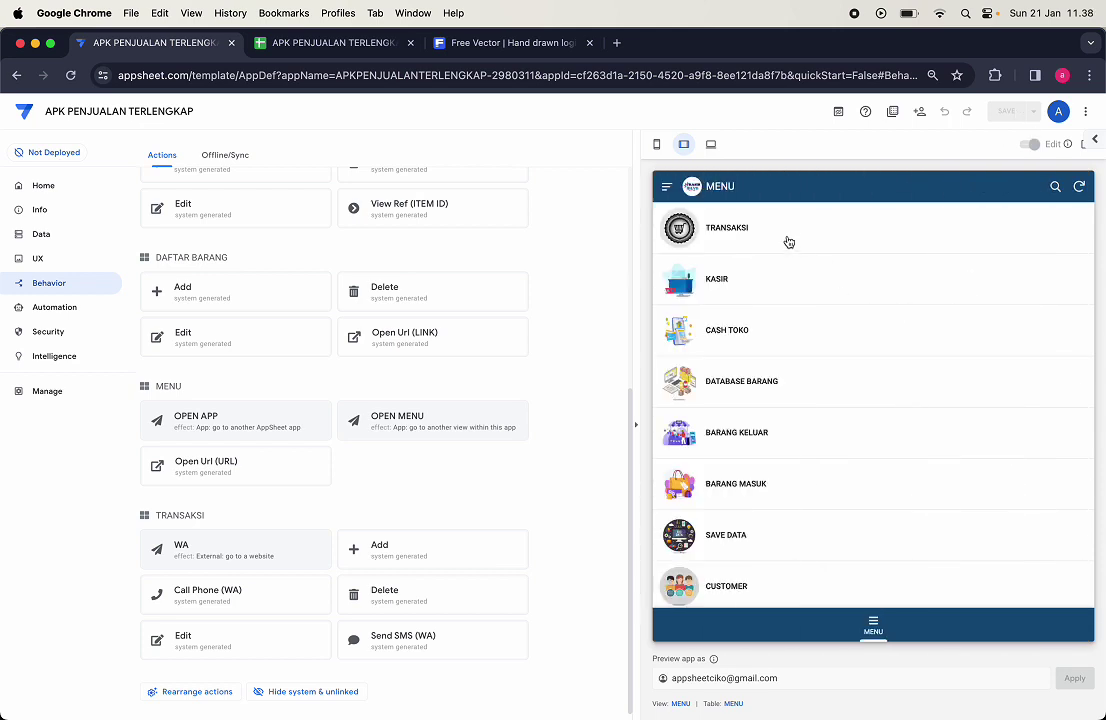
scroll(773, 494, "down", 5)
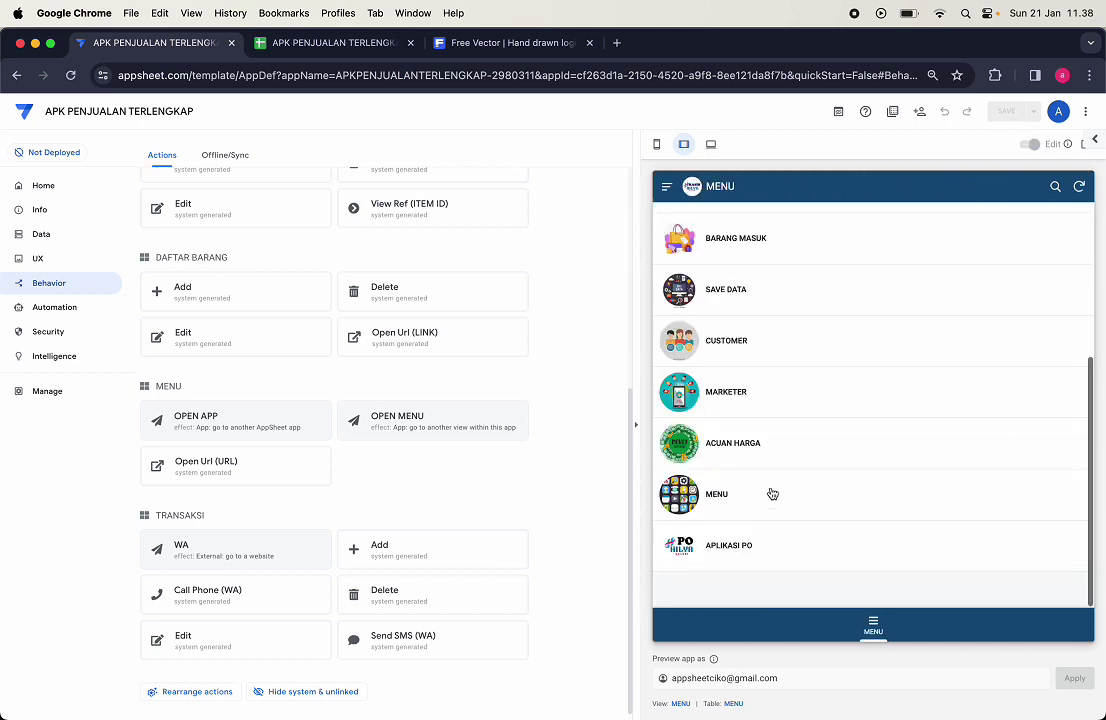
left_click(750, 545)
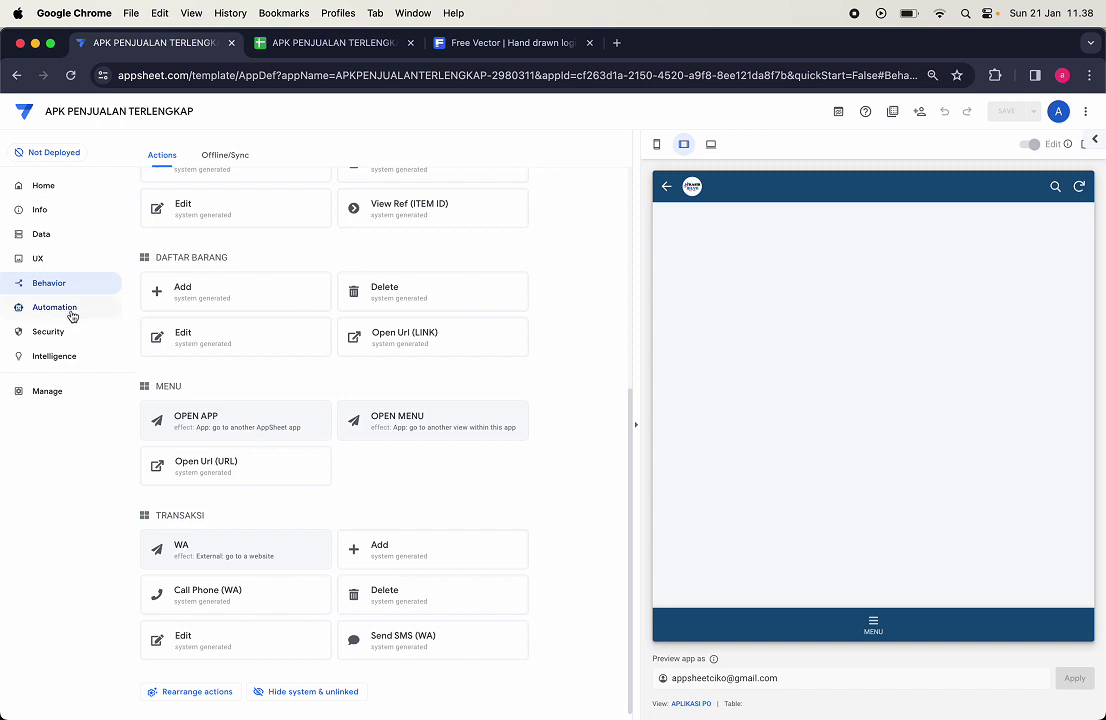
Step: Set the primary MENU view's Row Selected event action to OPEN APP
left_click(50, 259)
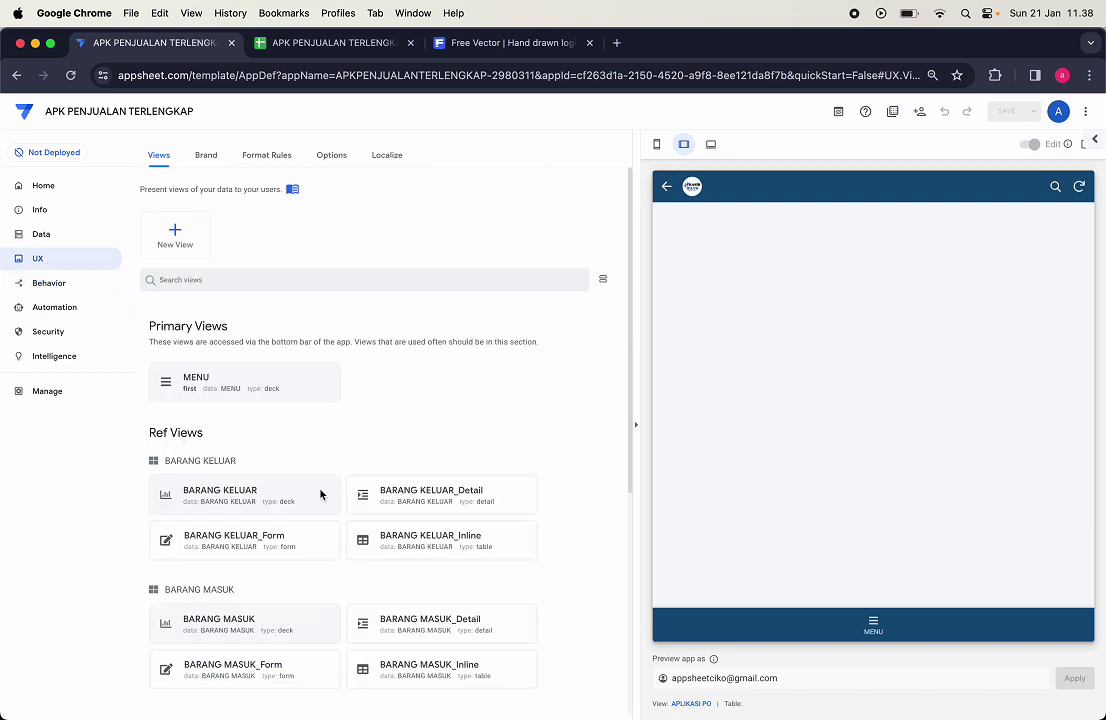
left_click(291, 390)
scroll(322, 569, "down", 5)
scroll(322, 569, "down", 10)
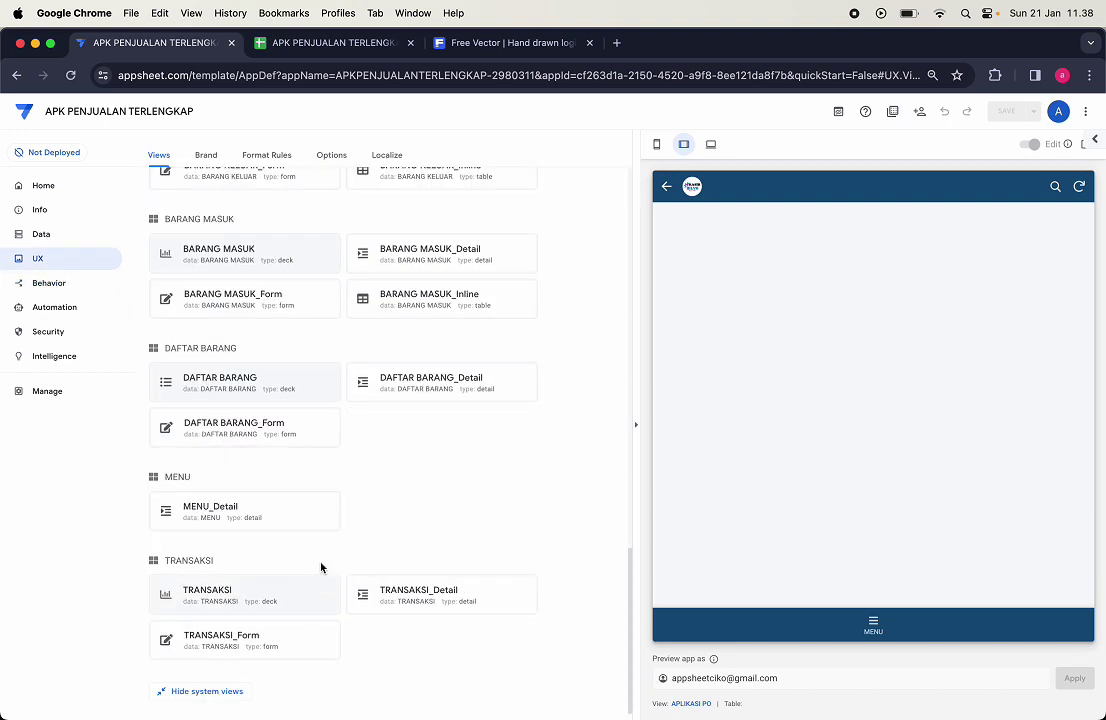
scroll(314, 408, "up", 2)
scroll(313, 407, "up", 13)
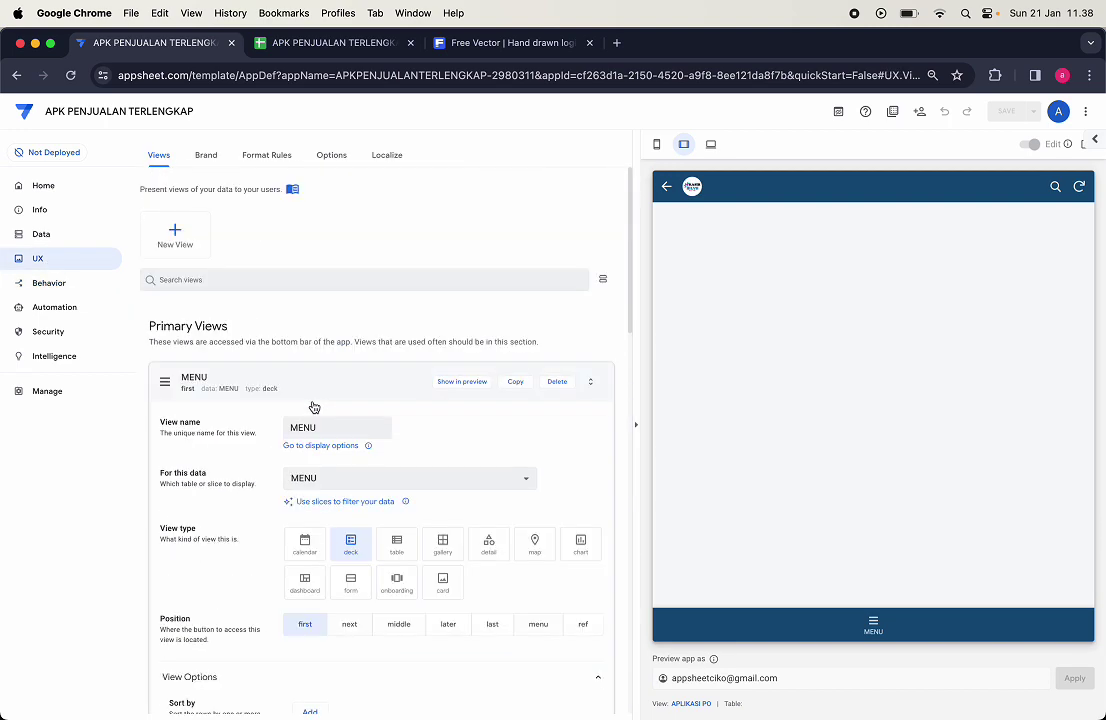
scroll(375, 523, "down", 5)
scroll(374, 525, "down", 1)
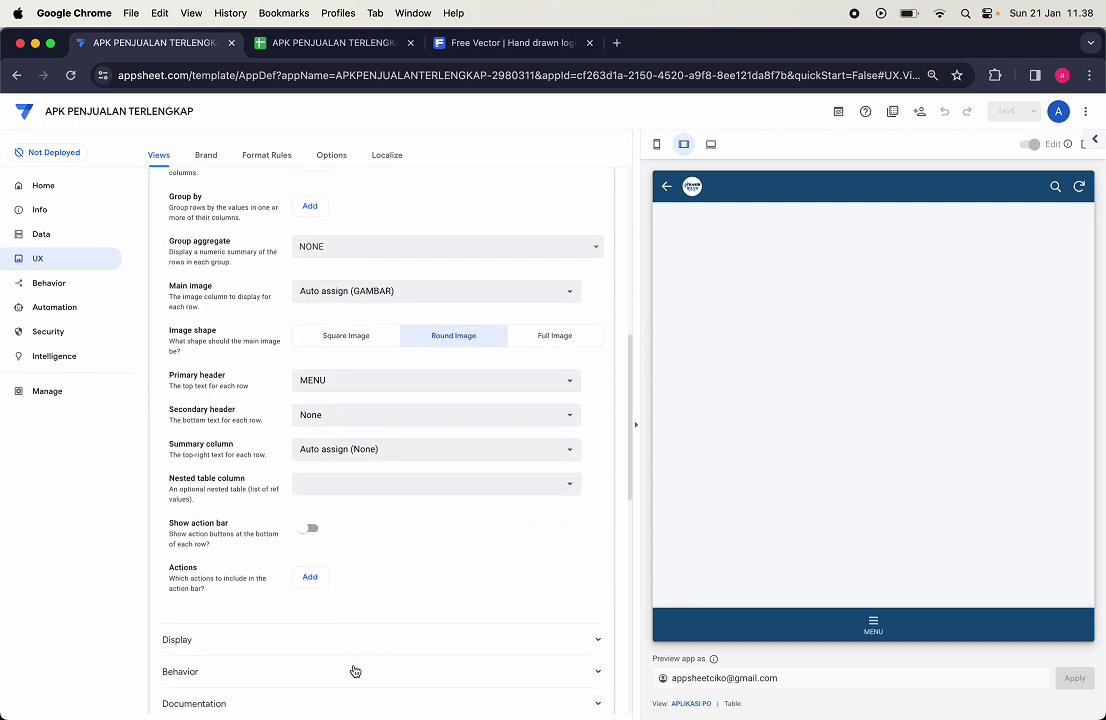
left_click(352, 671)
scroll(353, 668, "down", 4)
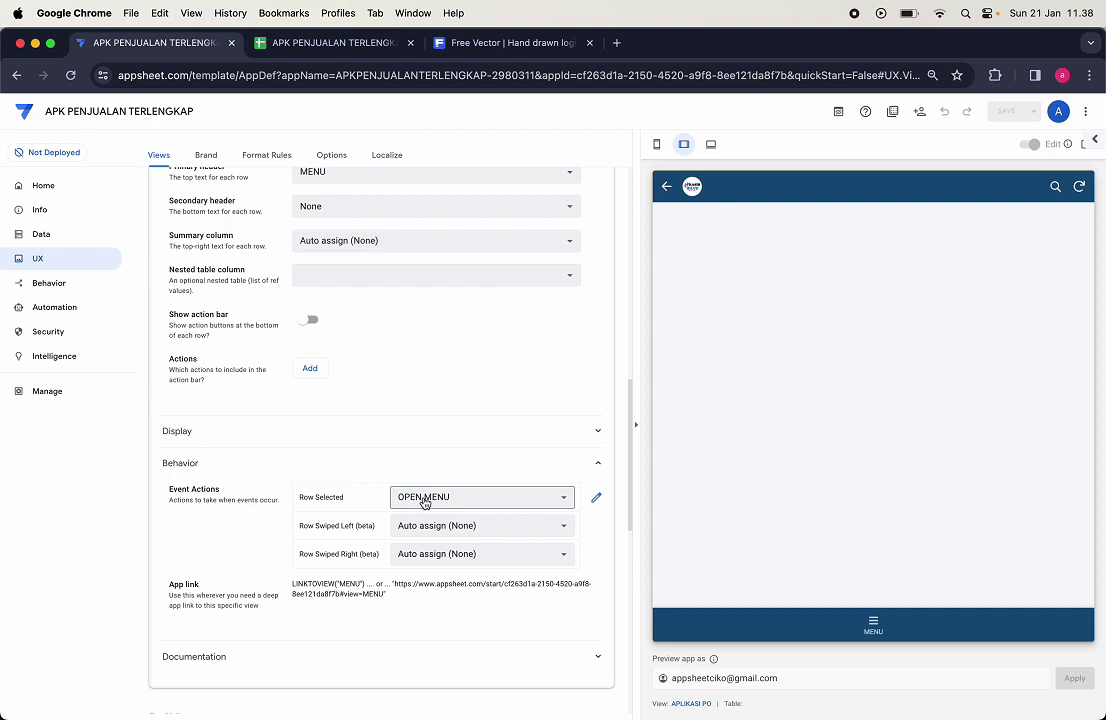
left_click(425, 499)
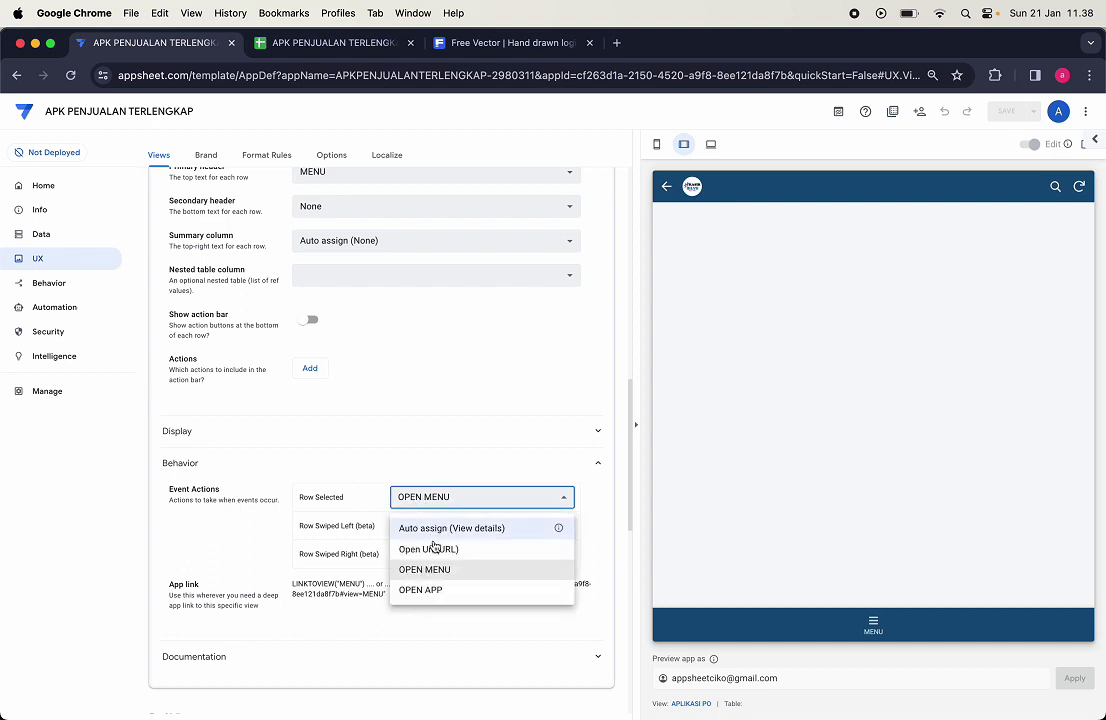
left_click(444, 589)
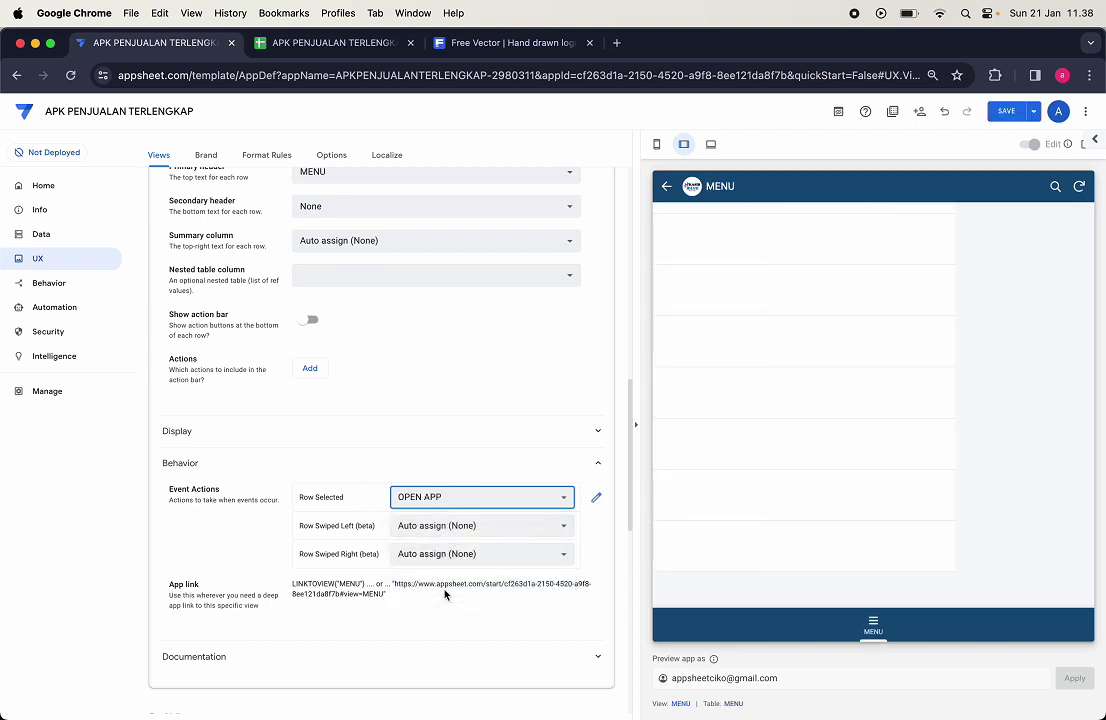
Step: Save the app with the new row action and test the APLIKASI PO entry in the preview
left_click(775, 546)
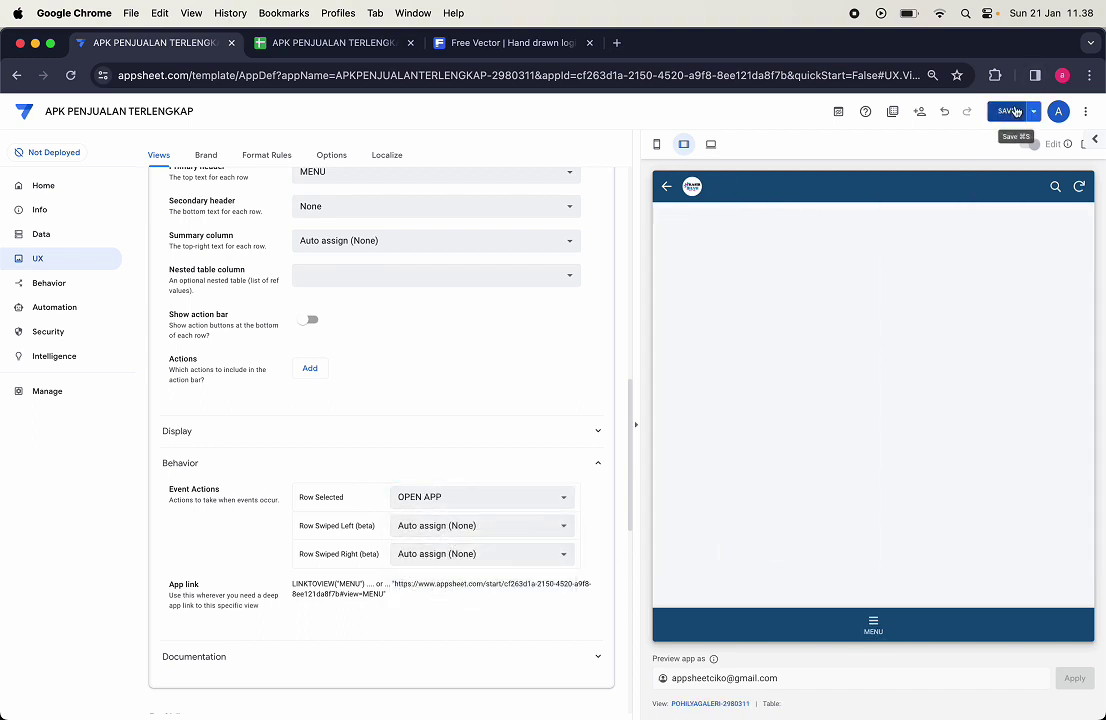
left_click(1012, 111)
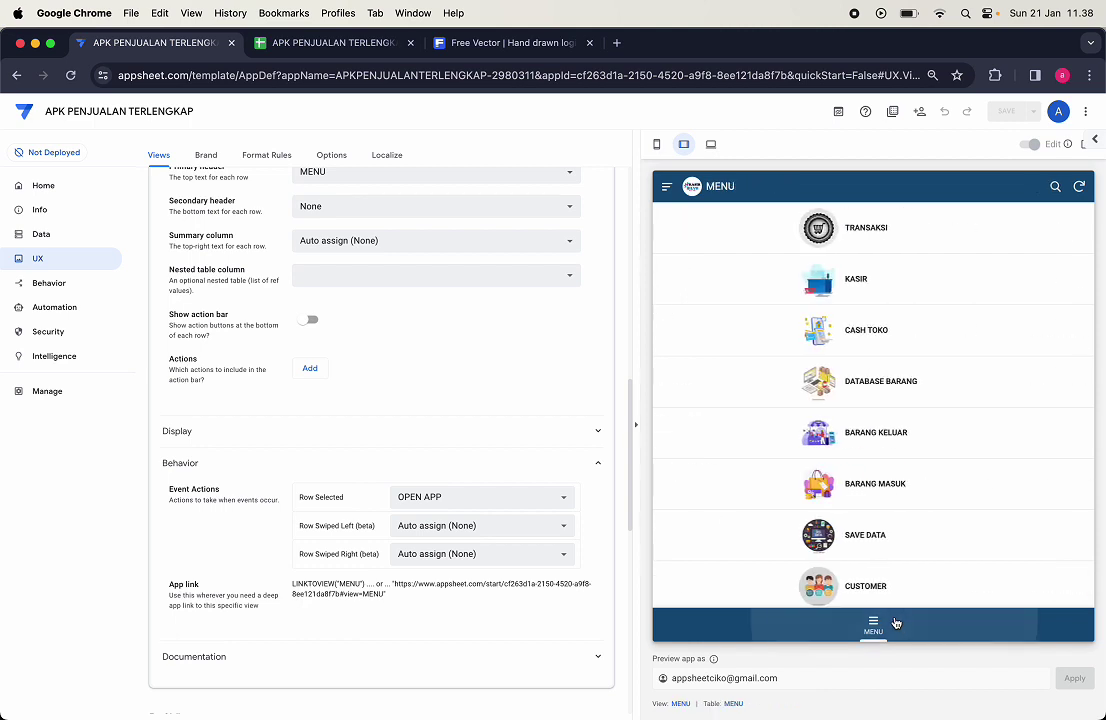
scroll(864, 481, "down", 5)
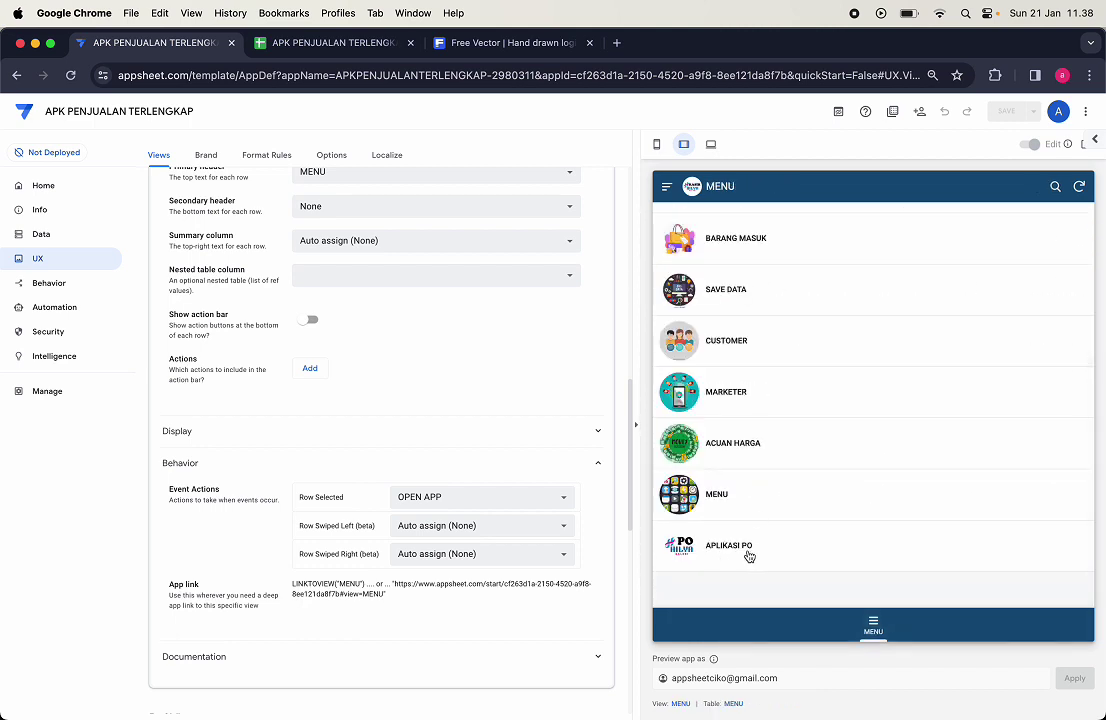
left_click(785, 557)
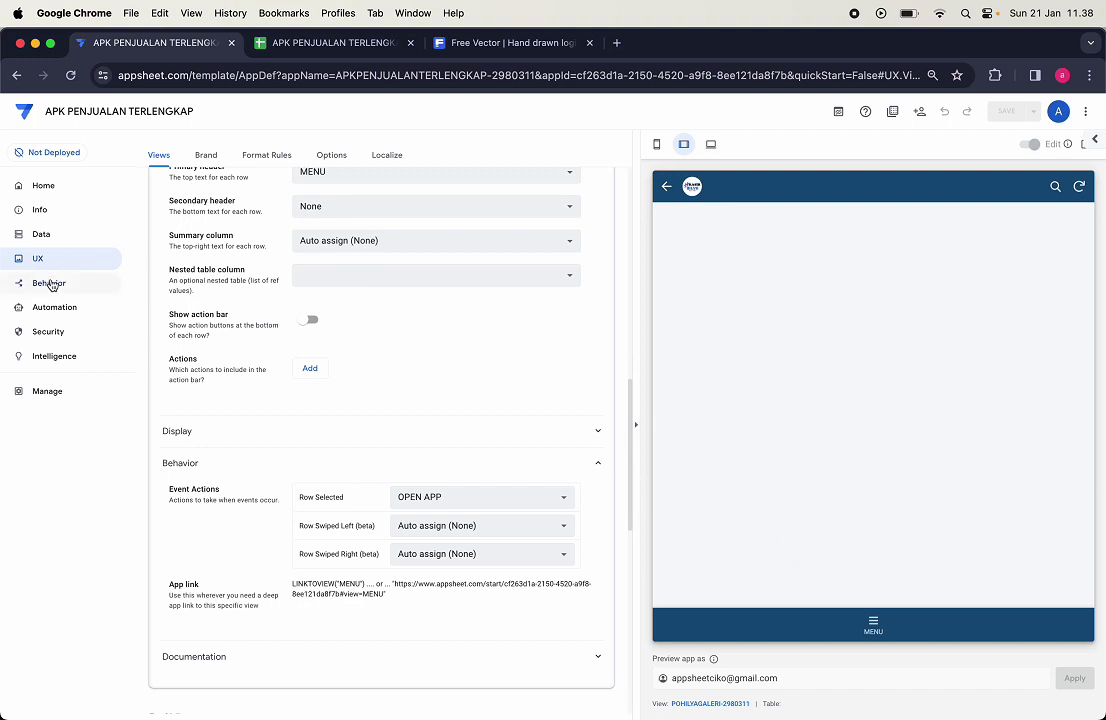
Step: Change the target expression of the MENU table's OPEN APP action to LINKTOAPP([LINK])
left_click(49, 283)
scroll(289, 338, "down", 6)
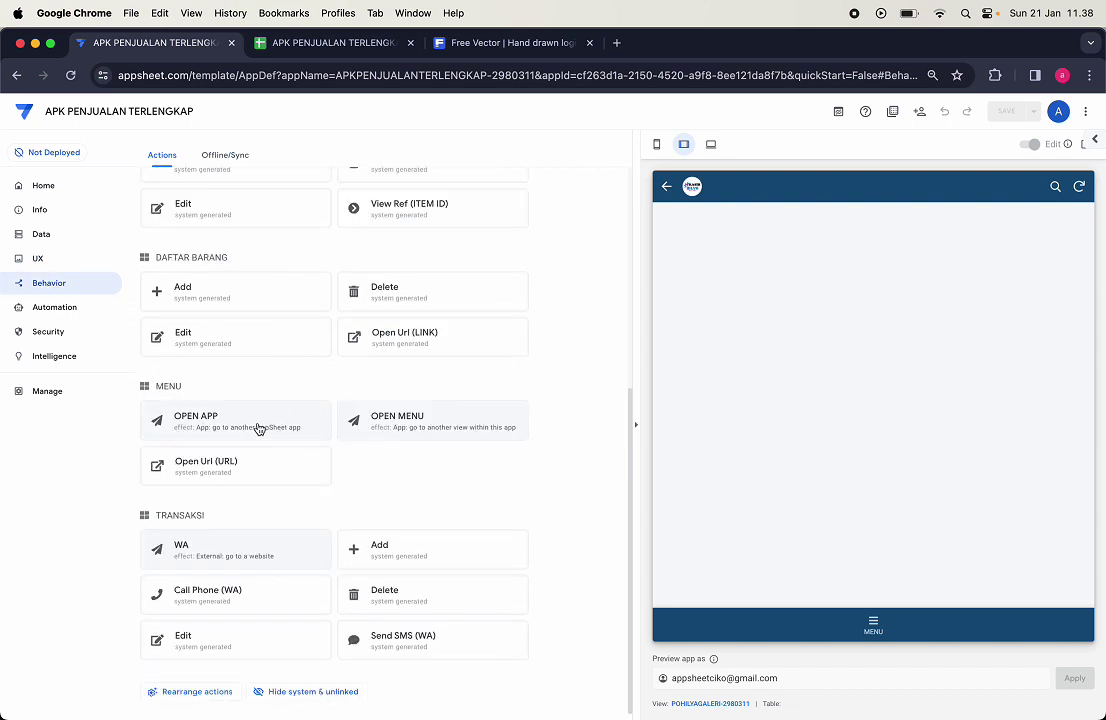
left_click(258, 428)
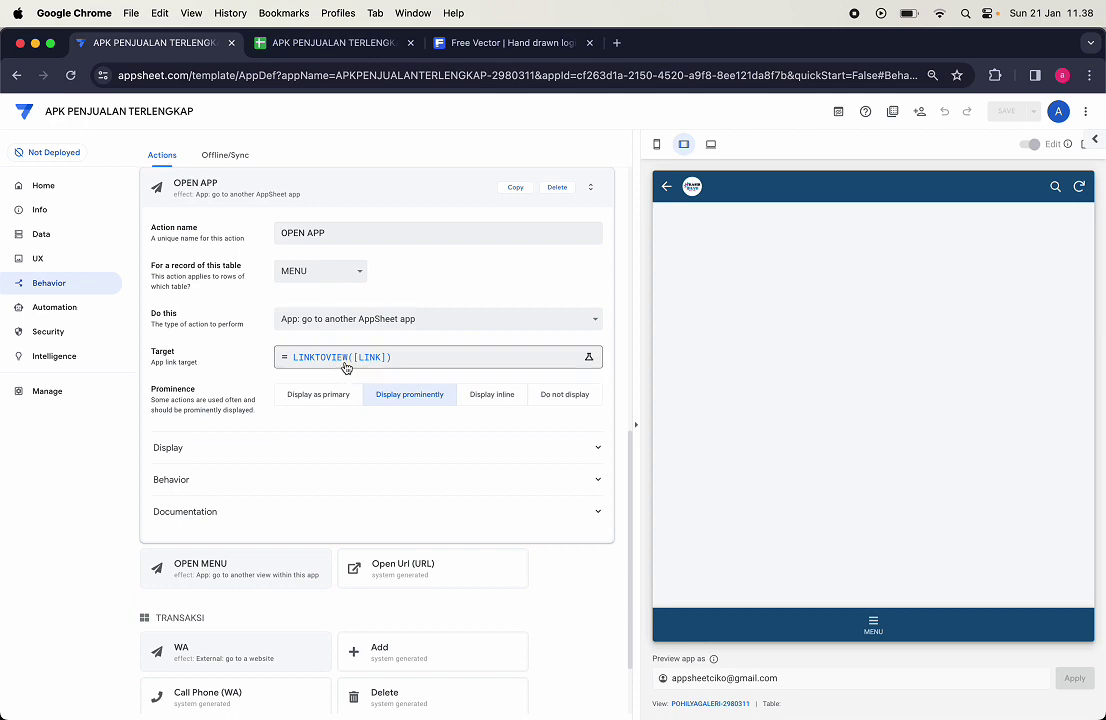
left_click(346, 367)
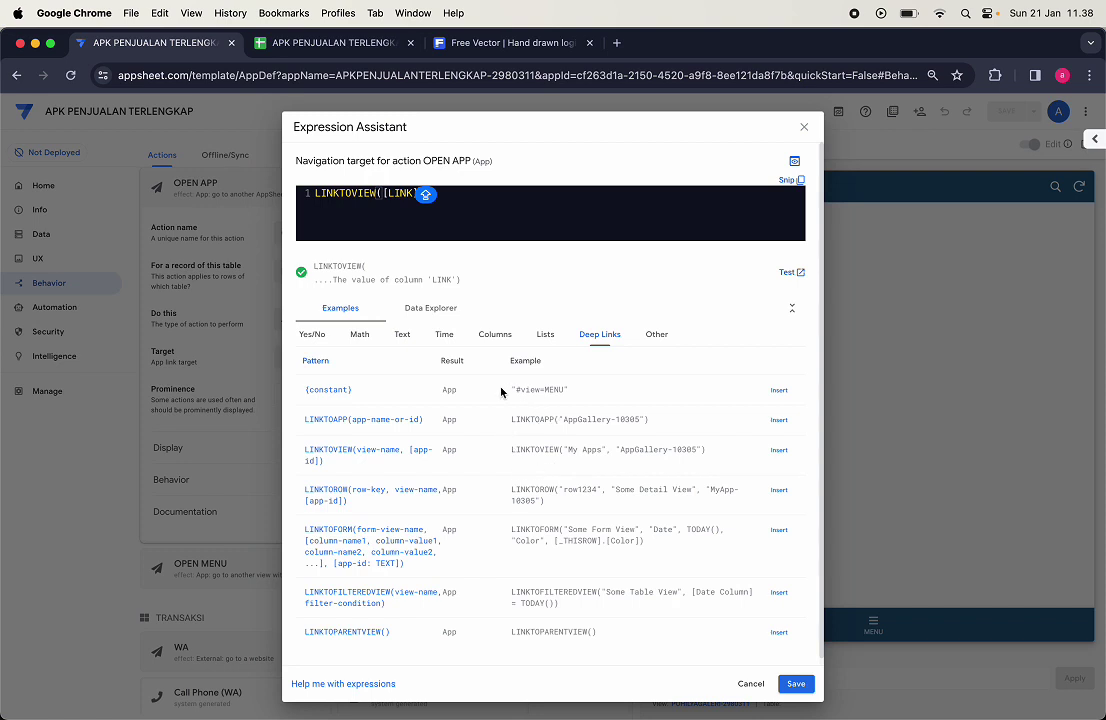
left_click(377, 192)
key("BackSpace")
key("BackSpace")
key("BackSpace")
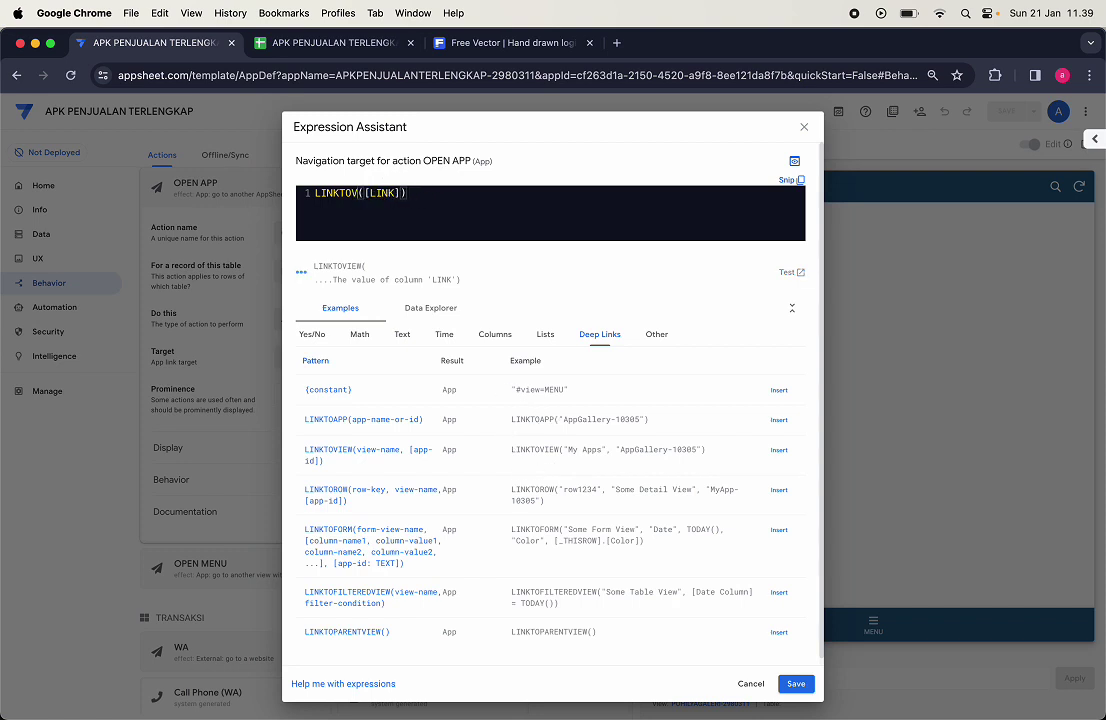
key("BackSpace")
key("BackSpace")
key("BackSpace")
type("TOAPP")
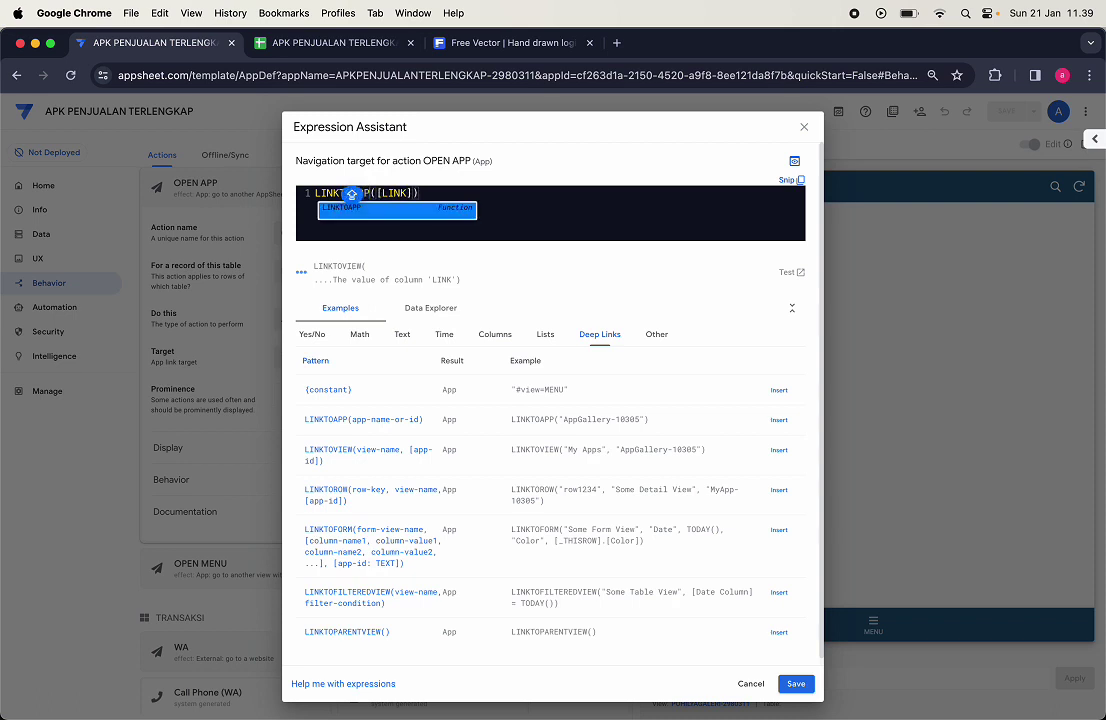
left_click(421, 211)
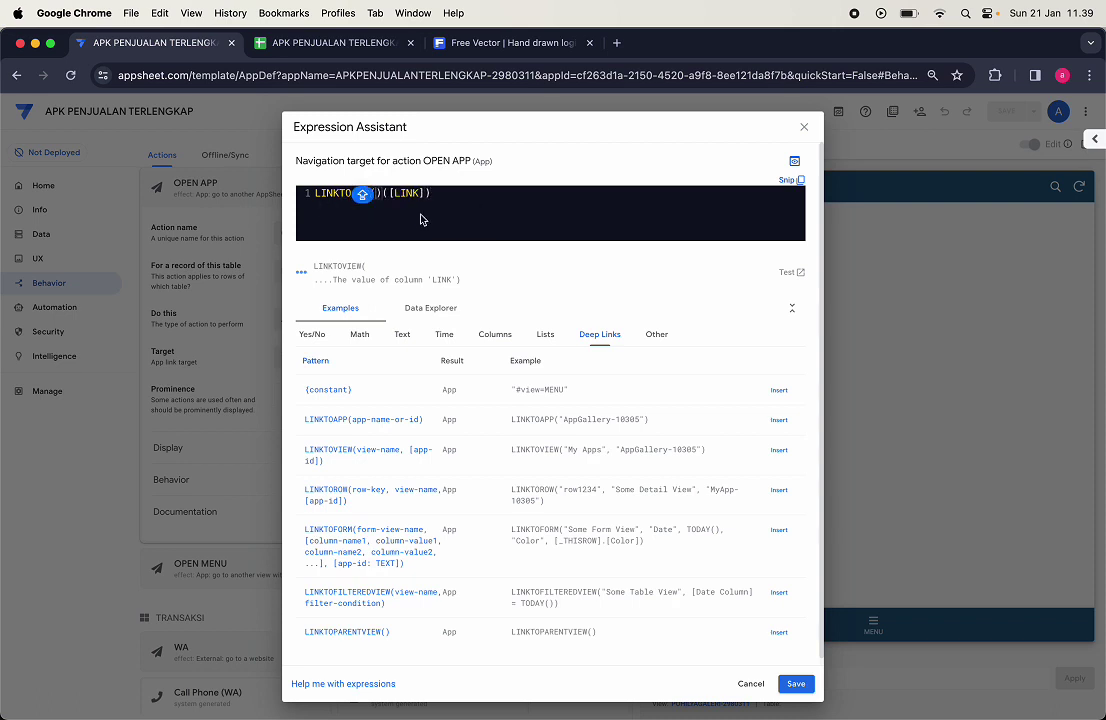
key("BackSpace")
key("BackSpace")
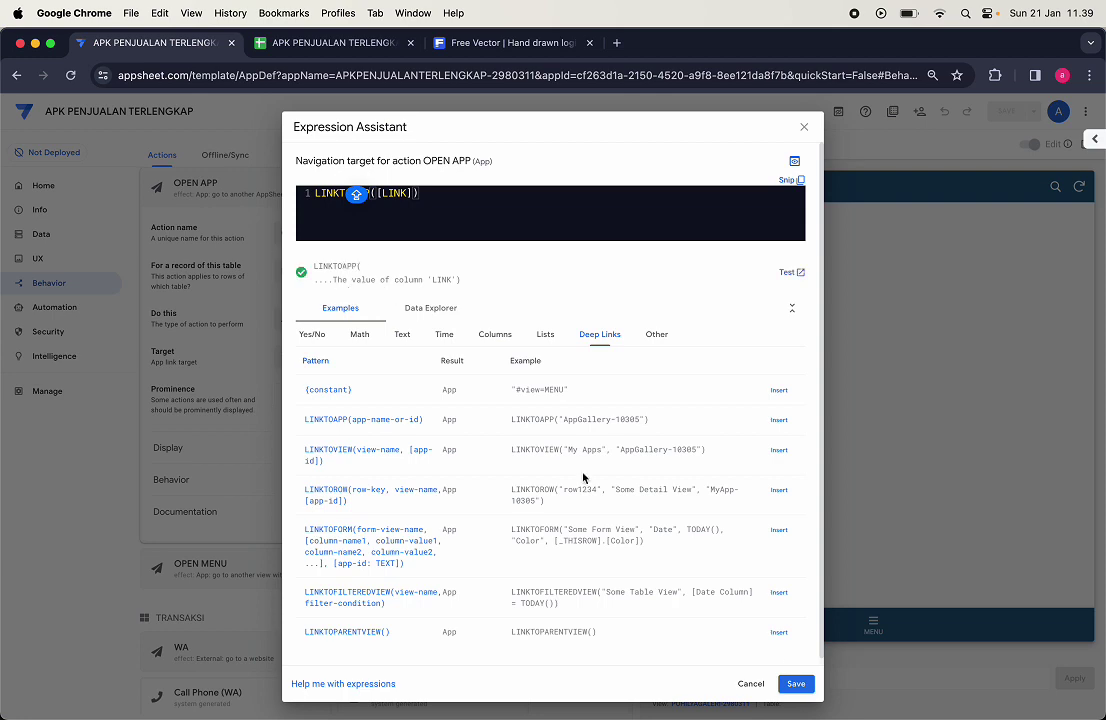
left_click(796, 684)
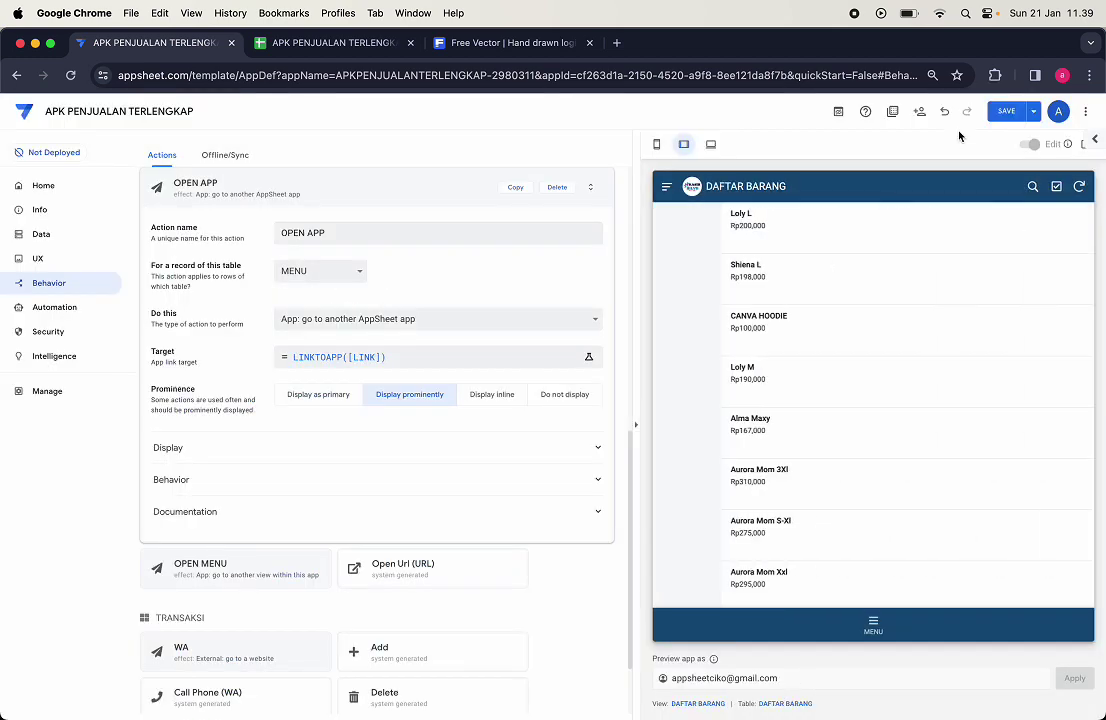
Step: Save the app, test the APLIKASI PO entry from the previewed MENU view, and go back
left_click(1013, 111)
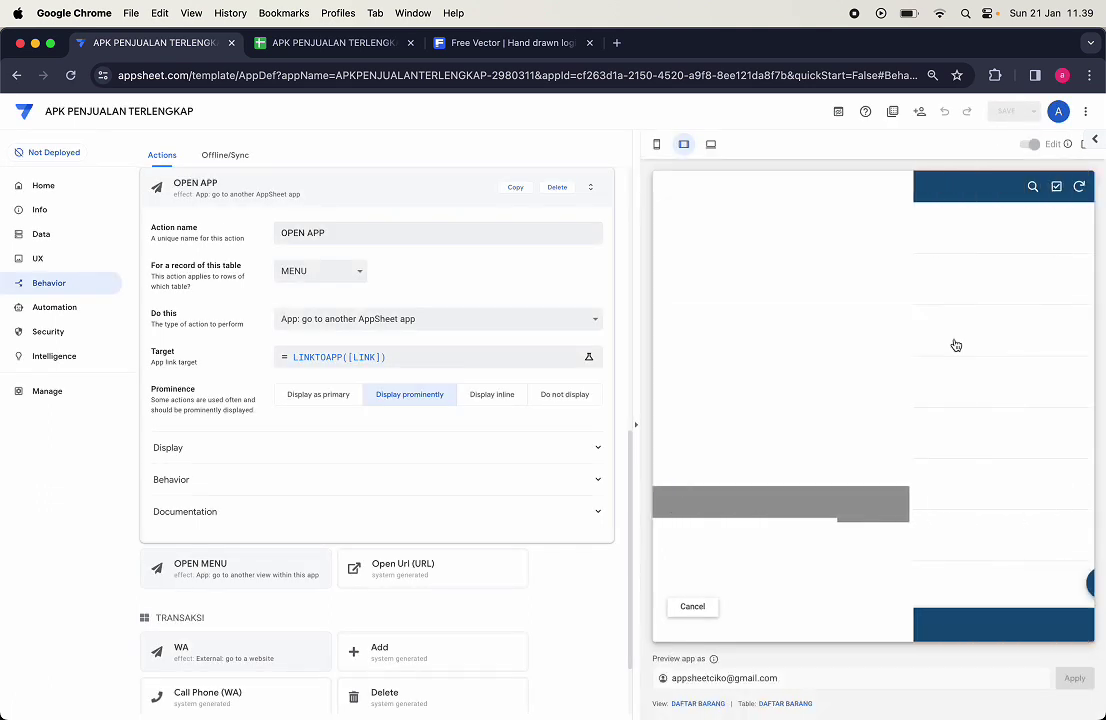
left_click(869, 625)
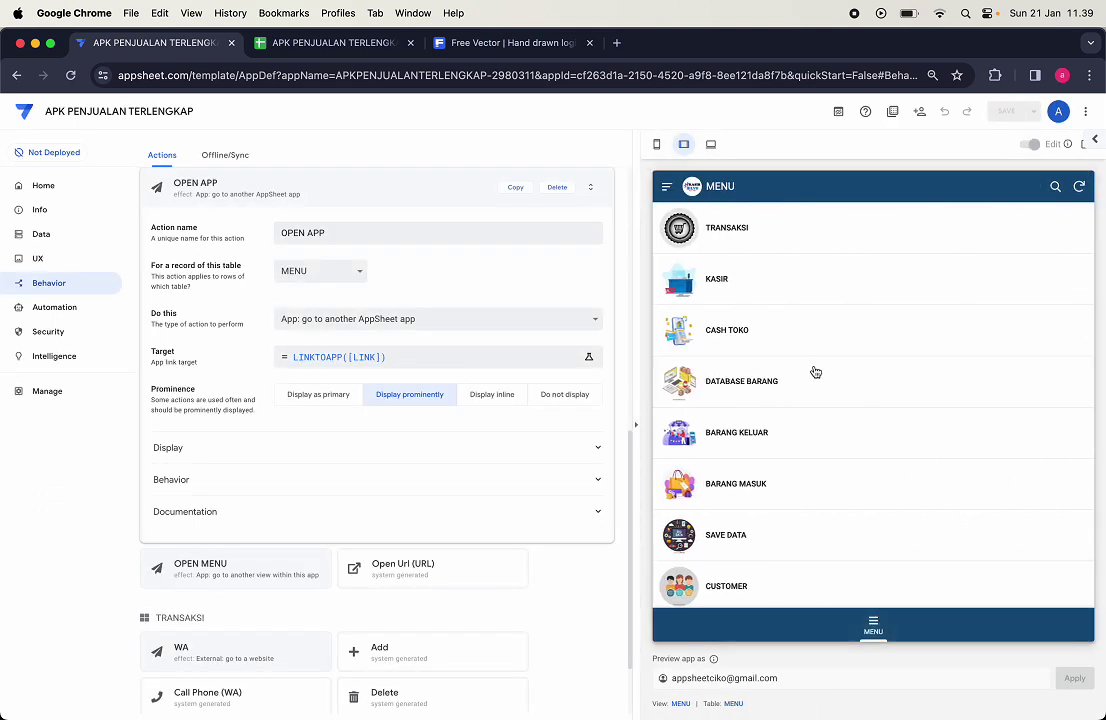
scroll(775, 454, "down", 5)
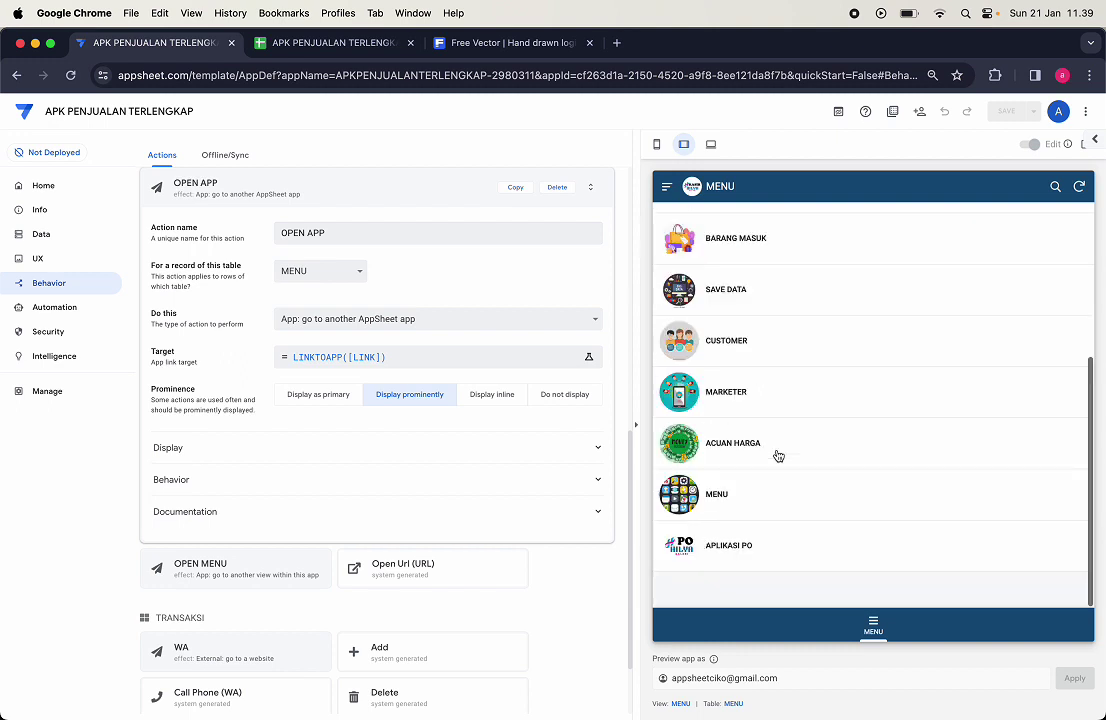
left_click(769, 551)
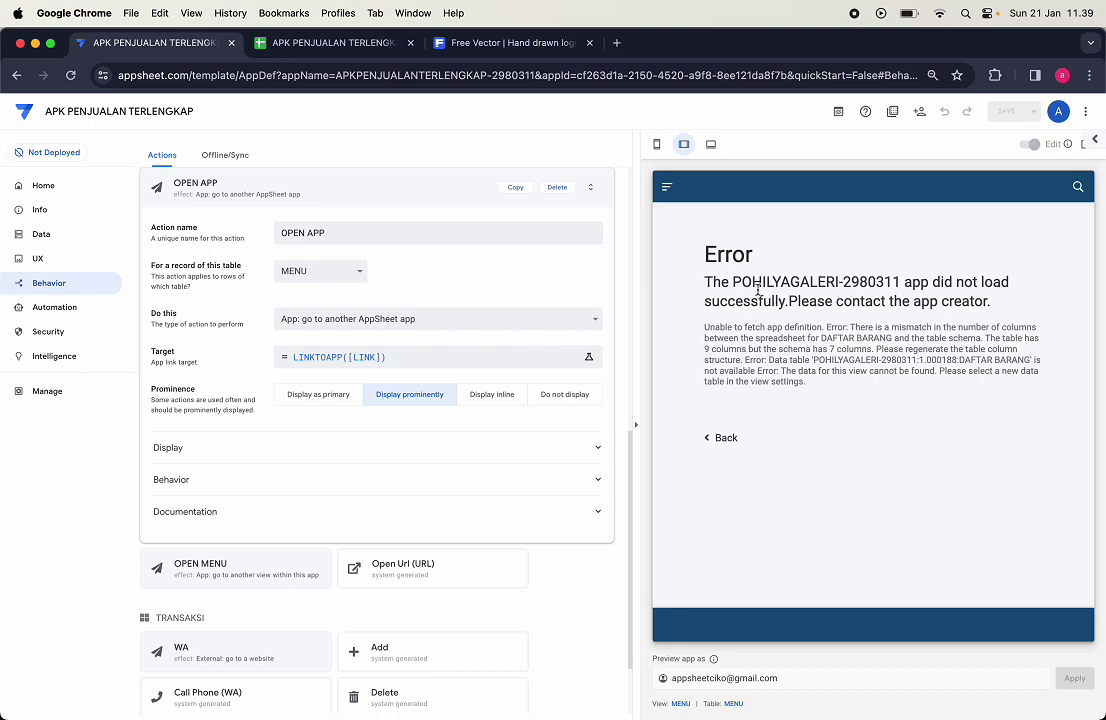
left_click_drag(733, 281, 906, 296)
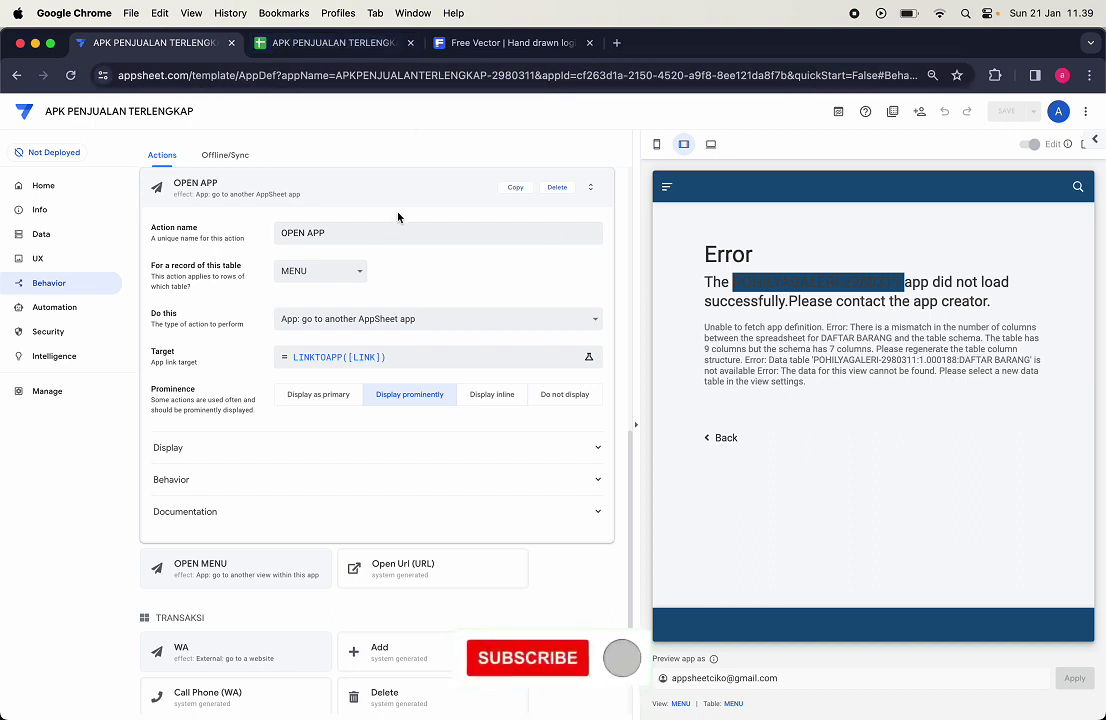
left_click(721, 439)
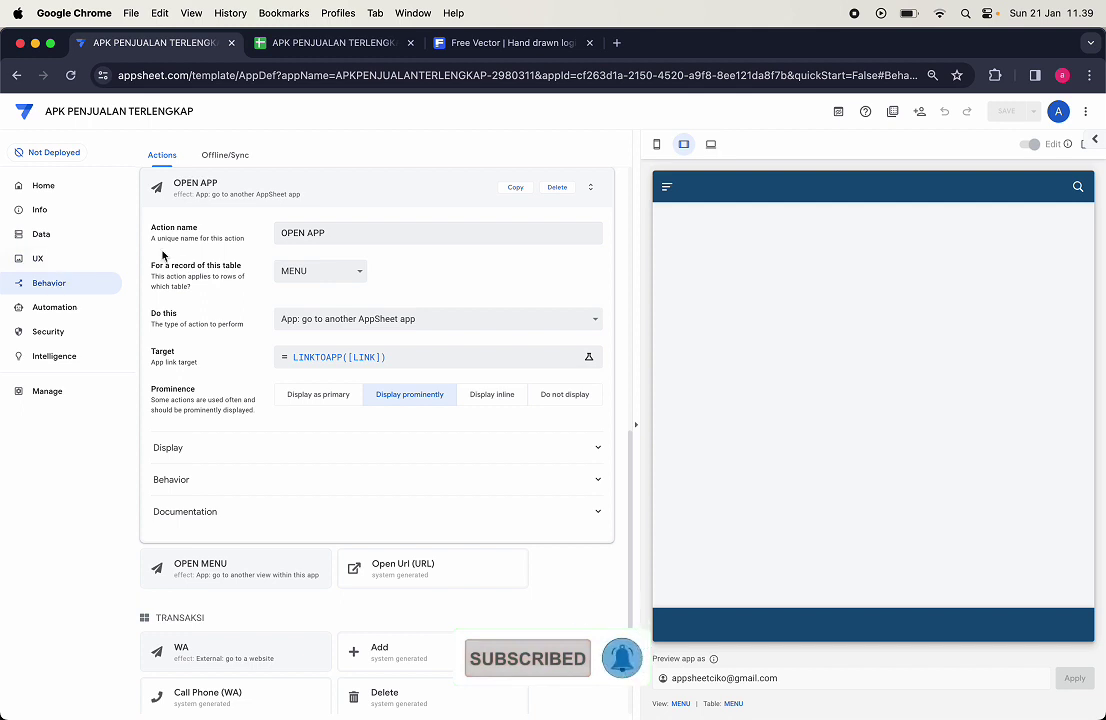
Step: Set the primary MENU view's Row Selected event action to OPEN MENU and save the app
left_click(304, 481)
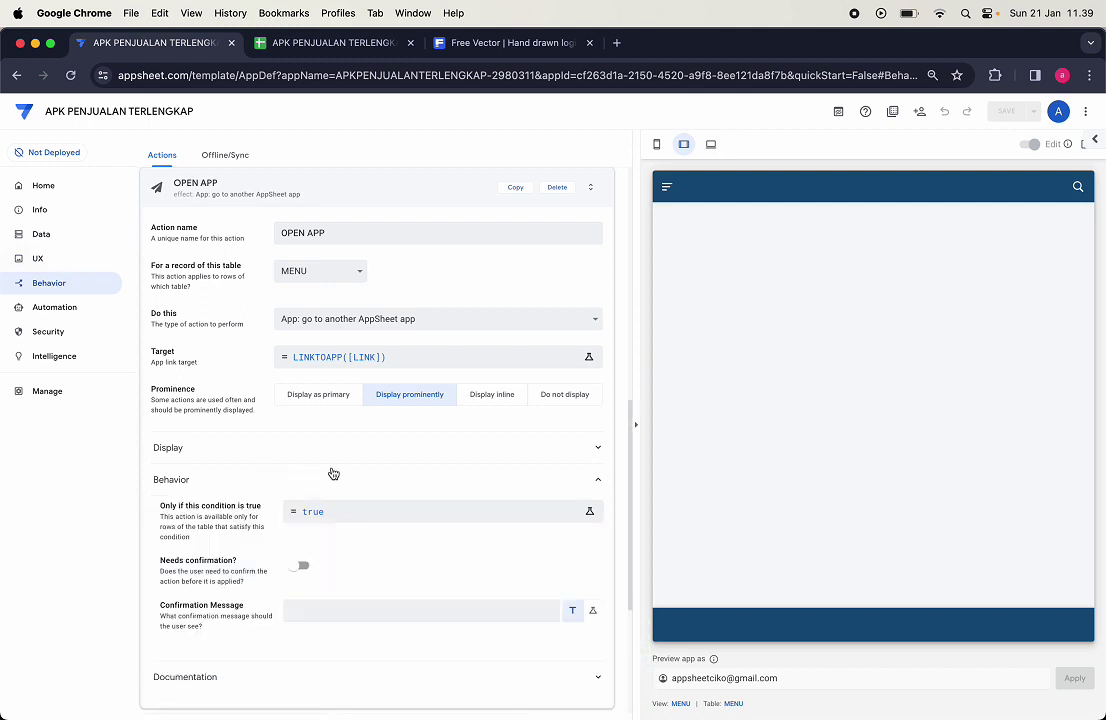
left_click(318, 483)
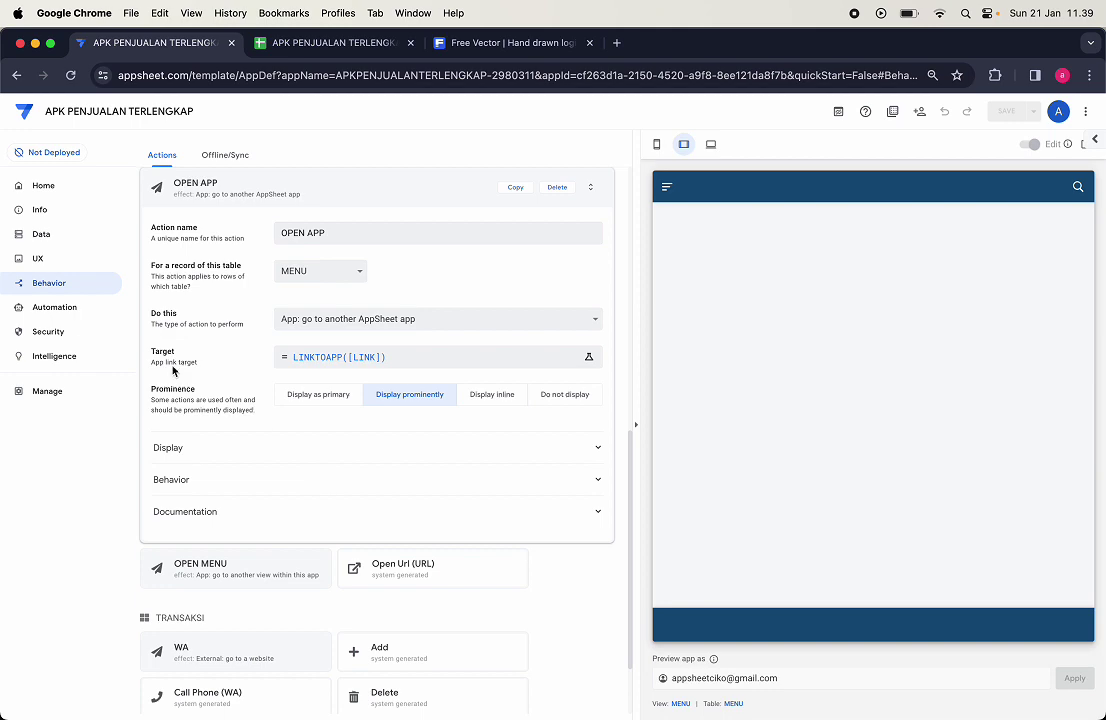
left_click(62, 262)
scroll(365, 453, "down", 10)
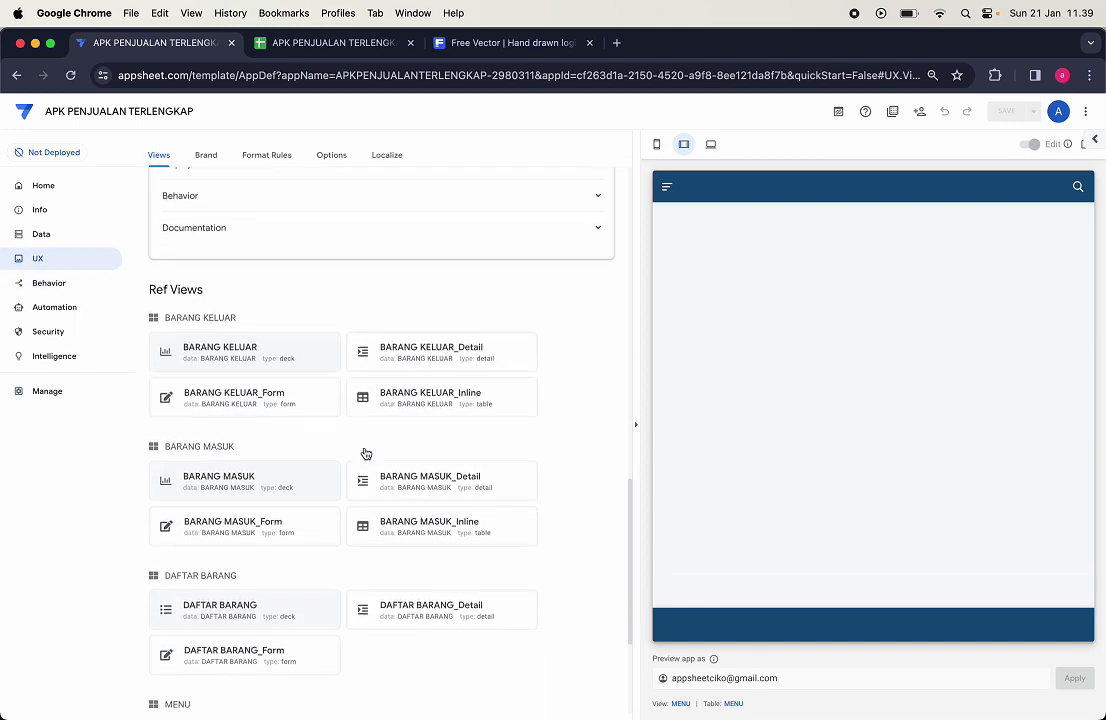
scroll(365, 453, "up", 3)
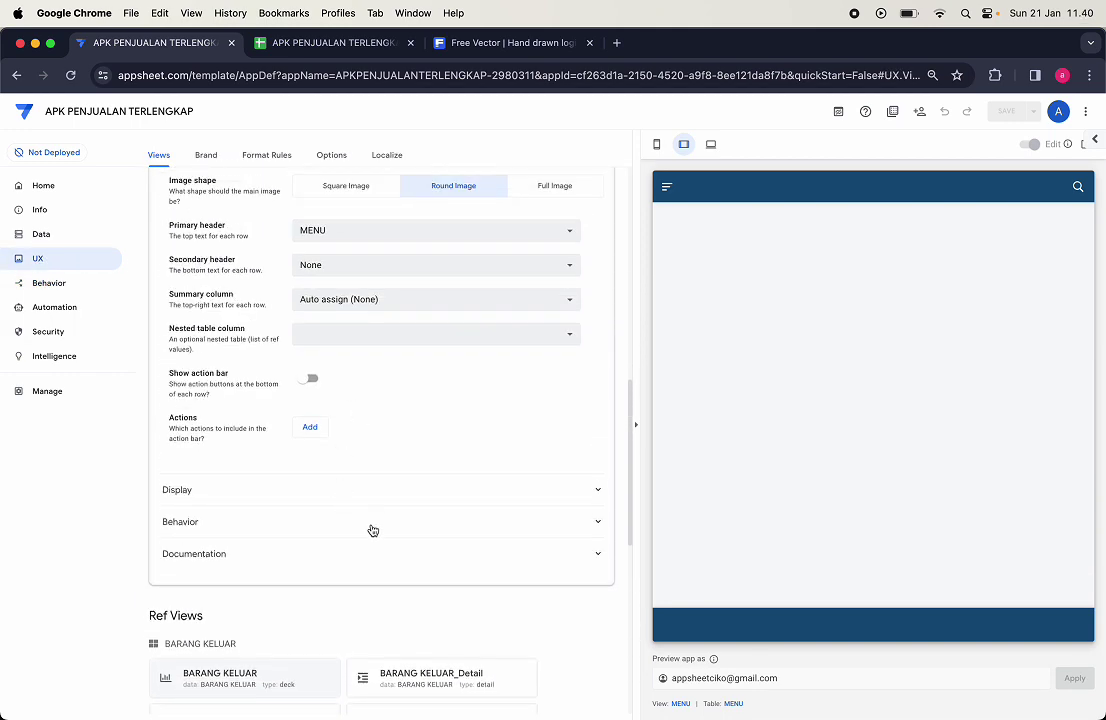
left_click(373, 525)
scroll(443, 514, "down", 3)
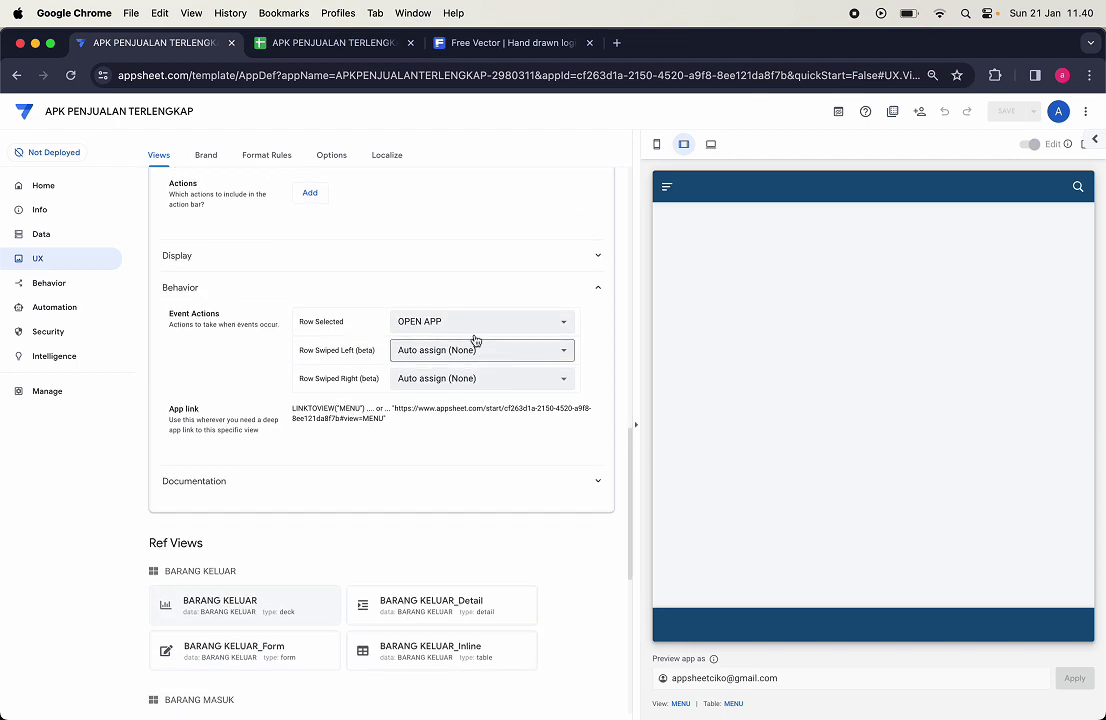
left_click(462, 322)
left_click(440, 394)
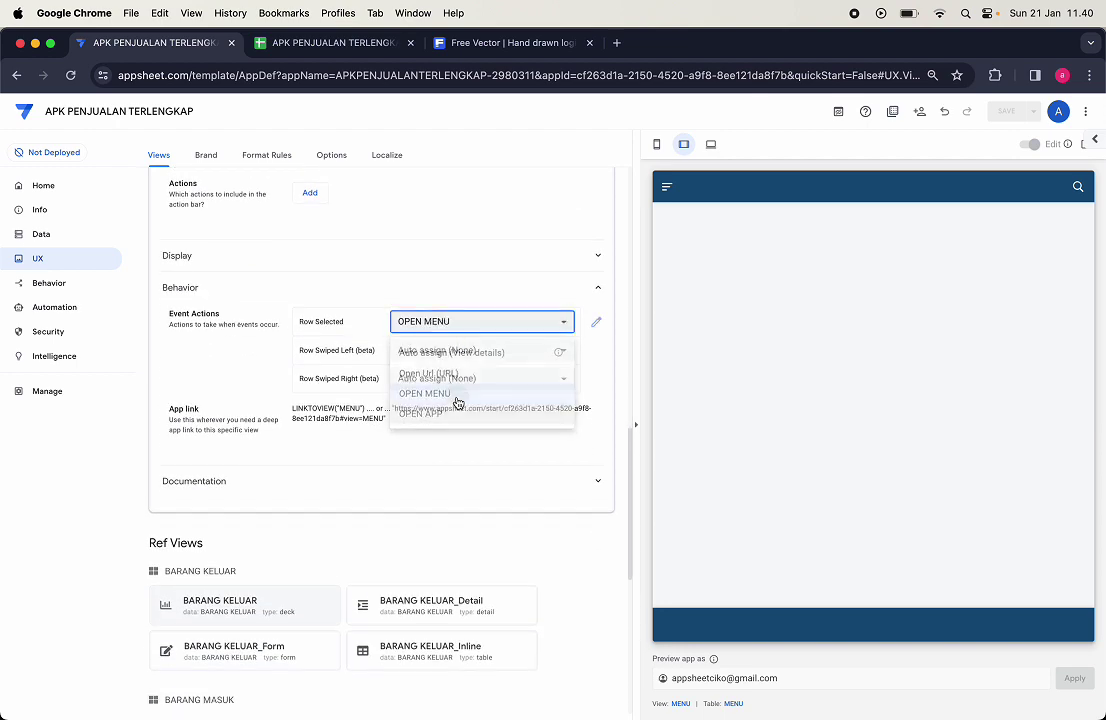
left_click(991, 622)
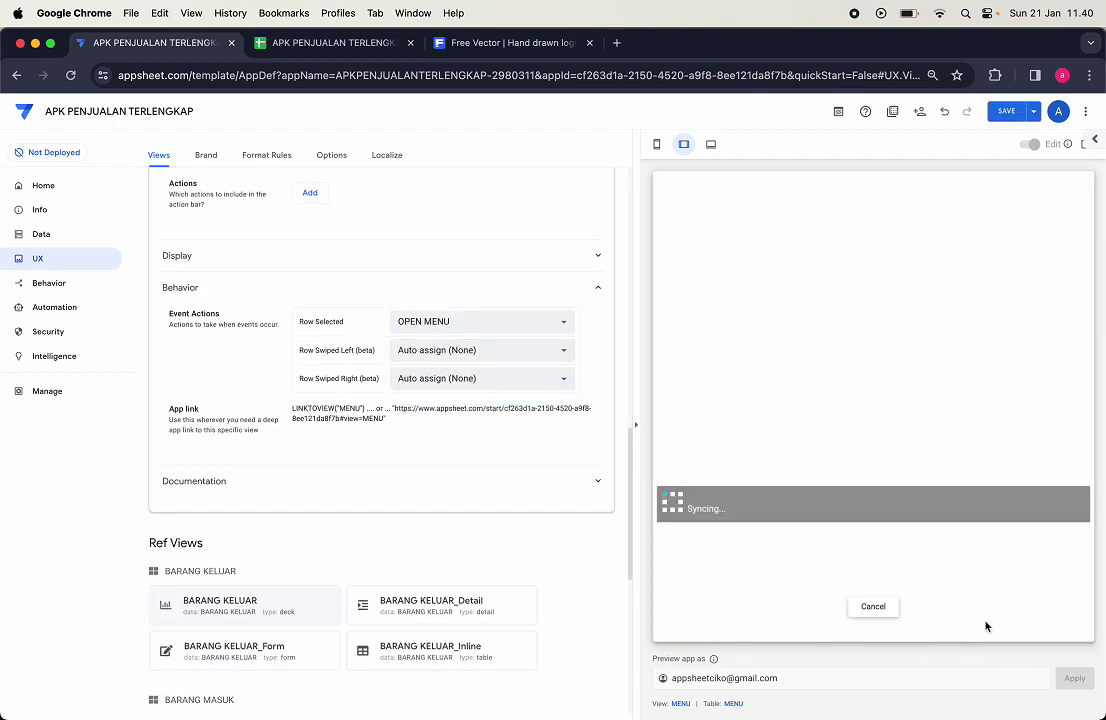
left_click(1008, 115)
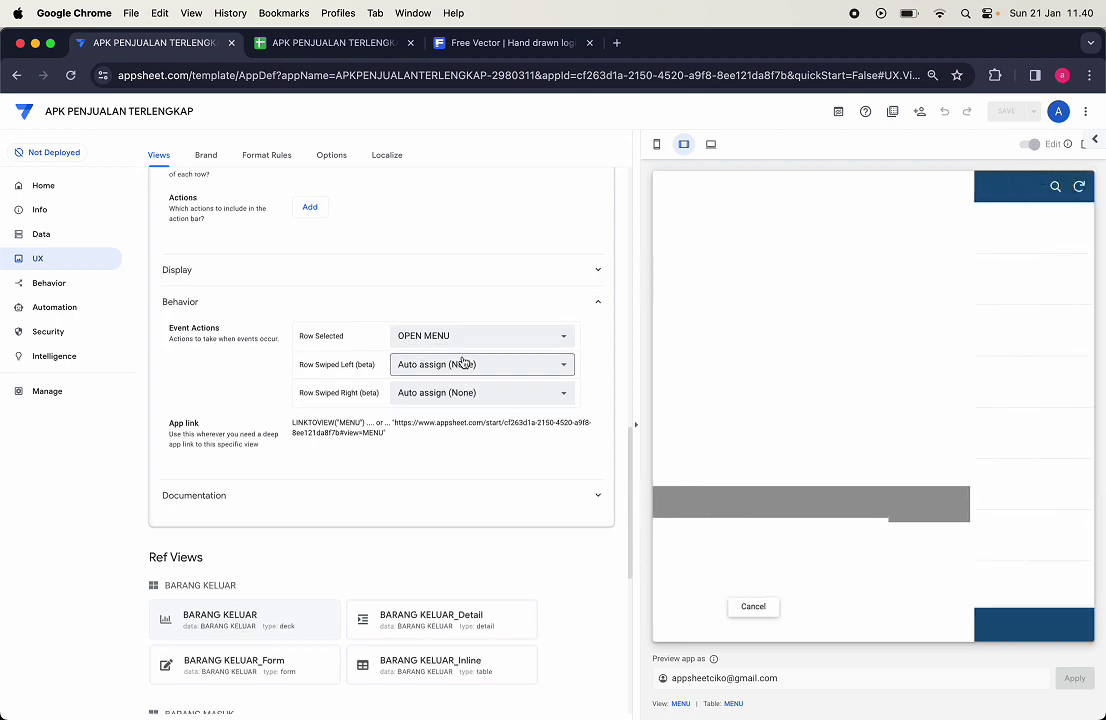
Step: Compare the entries of the previewed MENU view with the MENU column in the spreadsheet's MENU sheet
scroll(462, 362, "up", 3)
scroll(810, 590, "down", 2)
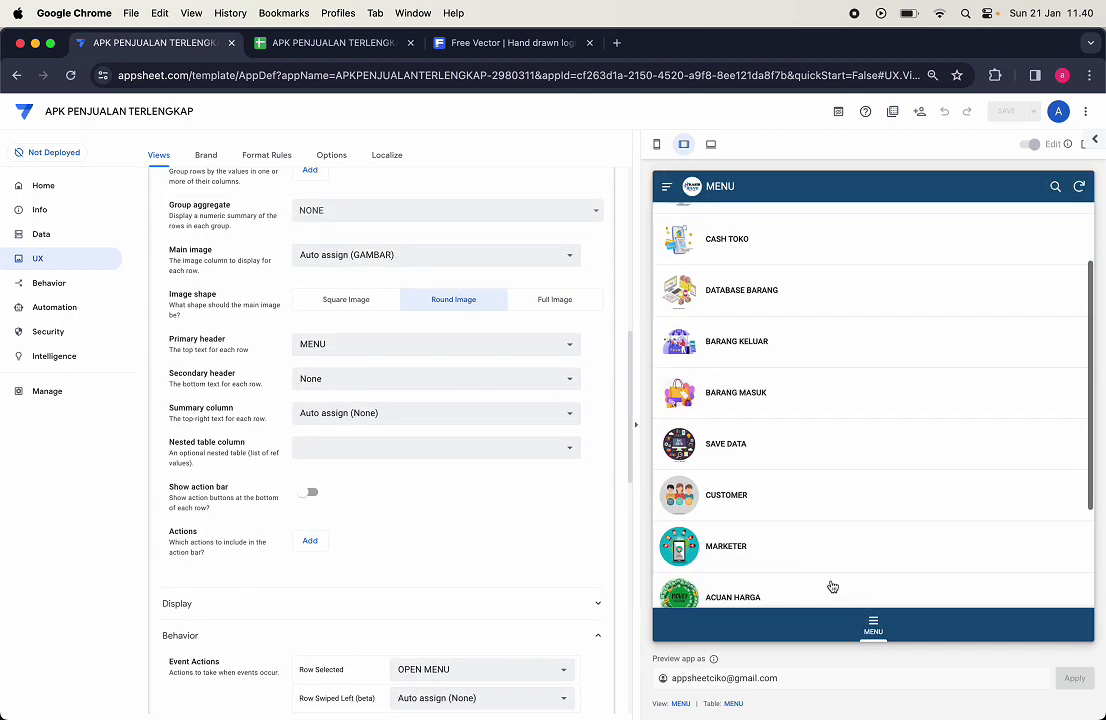
scroll(835, 560, "down", 3)
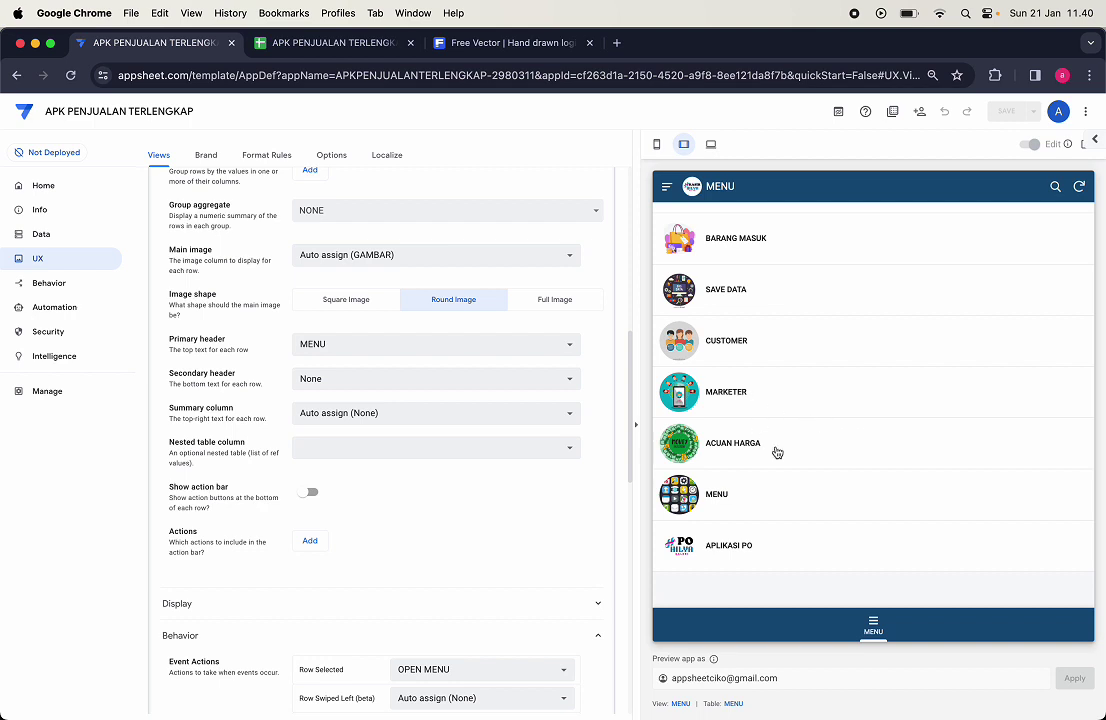
scroll(775, 452, "up", 3)
left_click(328, 43)
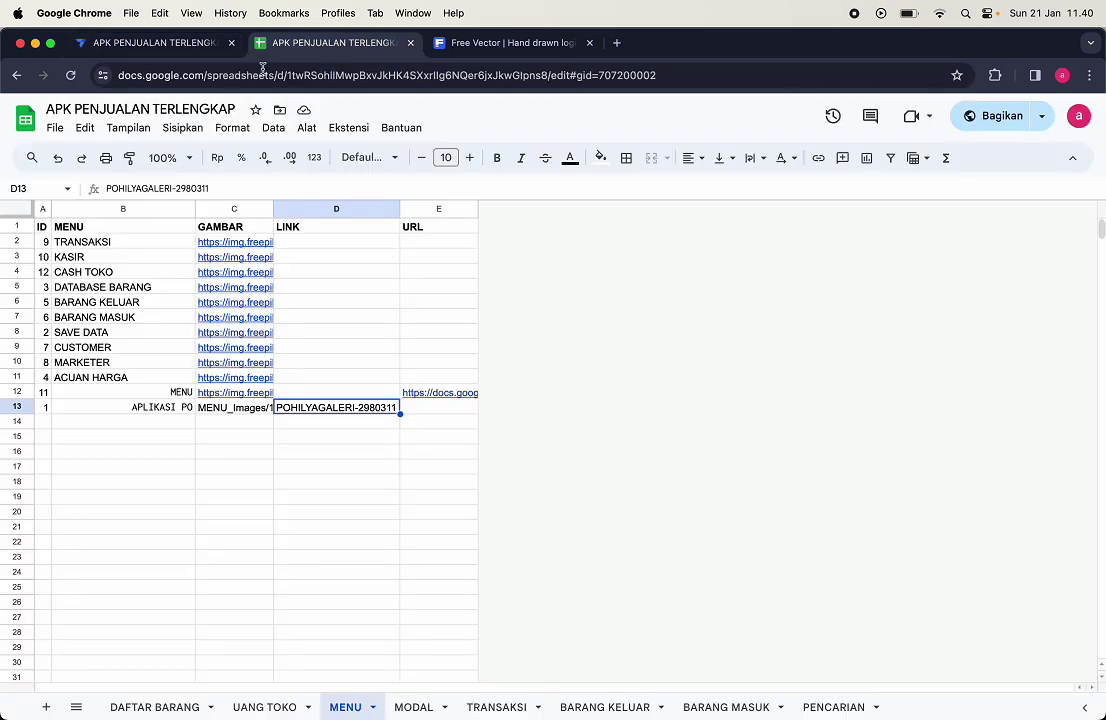
left_click(105, 208)
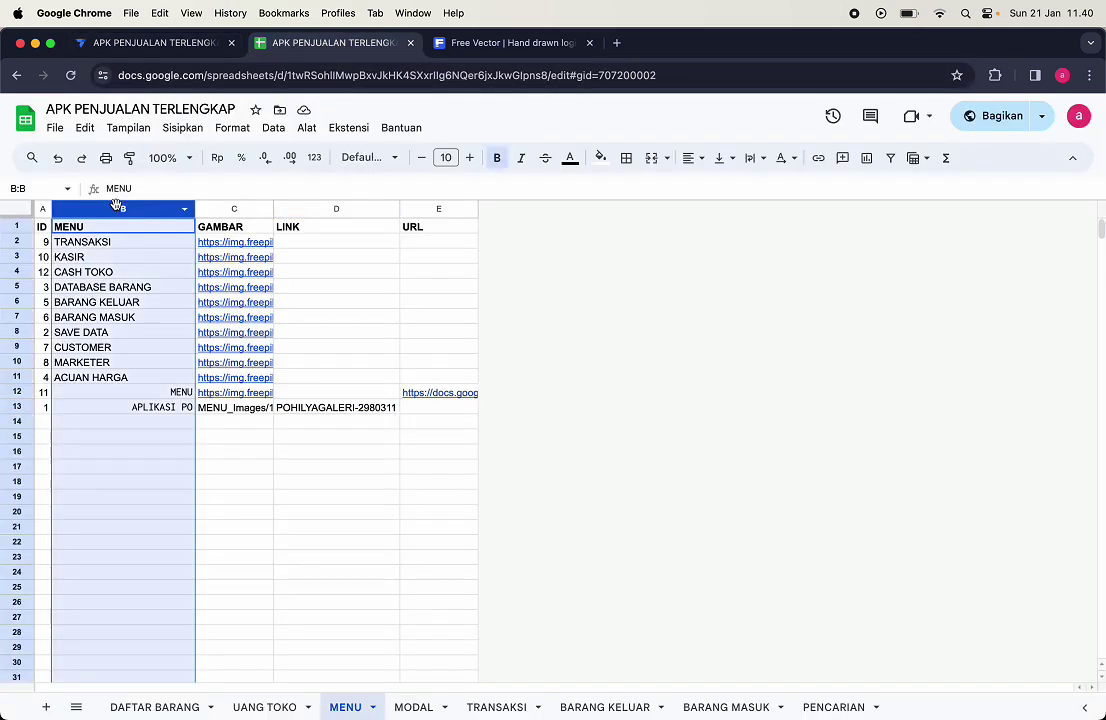
left_click(181, 40)
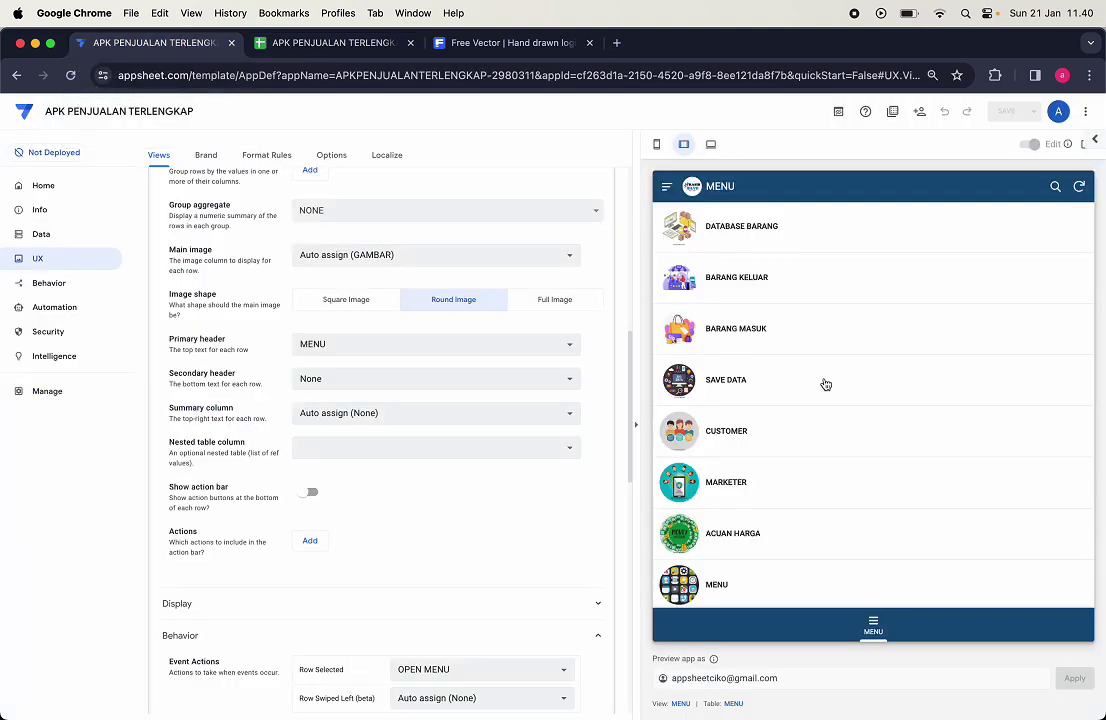
scroll(773, 412, "down", 2)
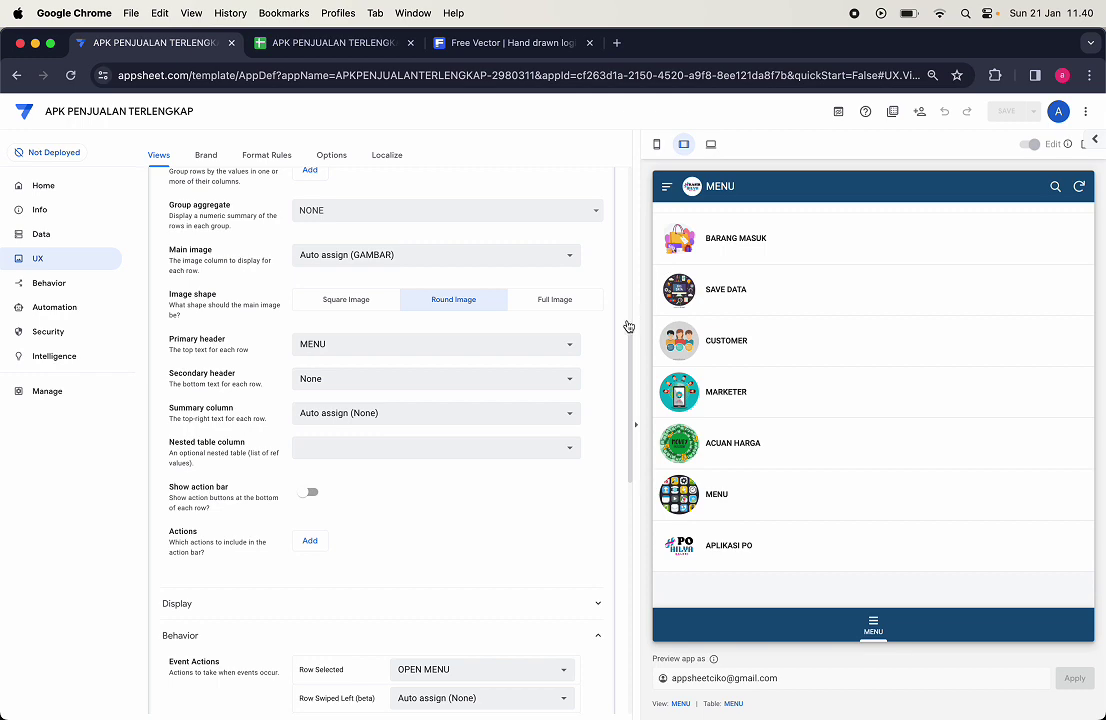
Step: Try Open Url (URL) as the MENU view's Row Selected action by opening the MENU entry in the preview, and close the linked spreadsheet
scroll(506, 574, "down", 3)
scroll(506, 574, "down", 1)
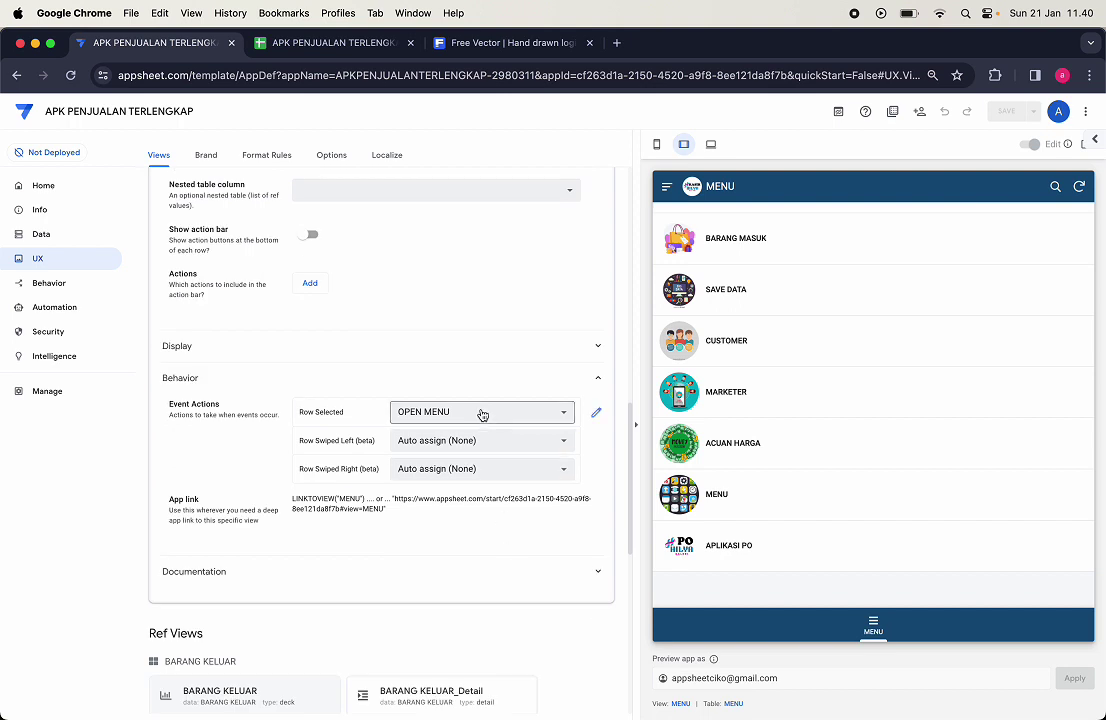
left_click(481, 415)
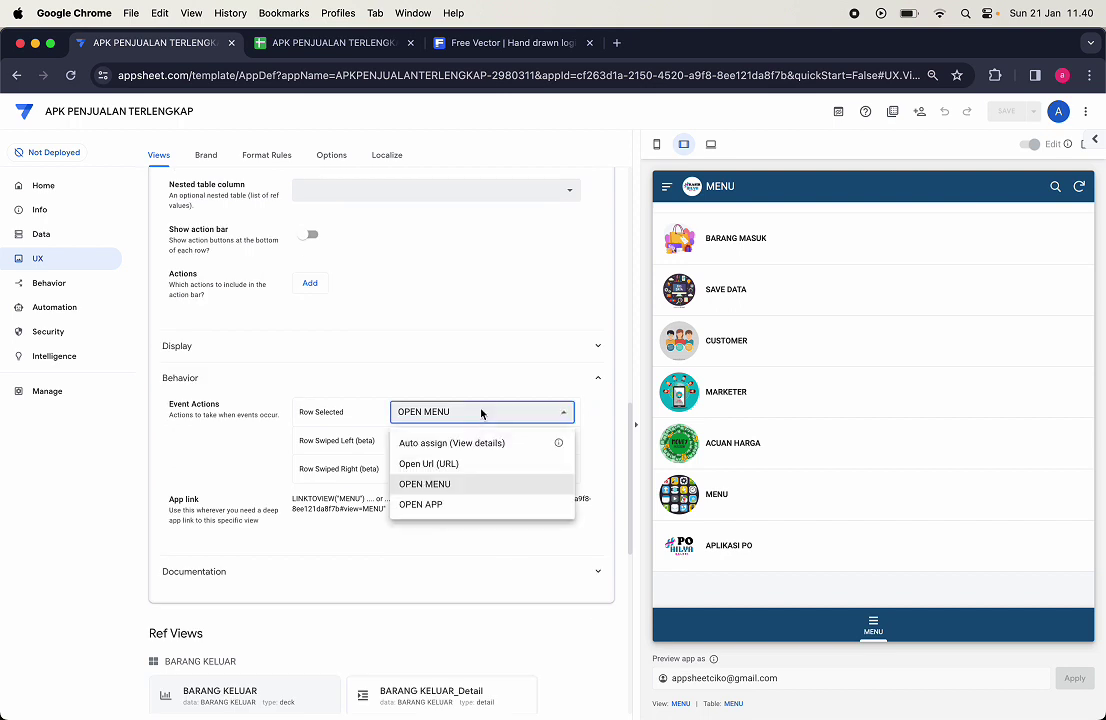
left_click(443, 466)
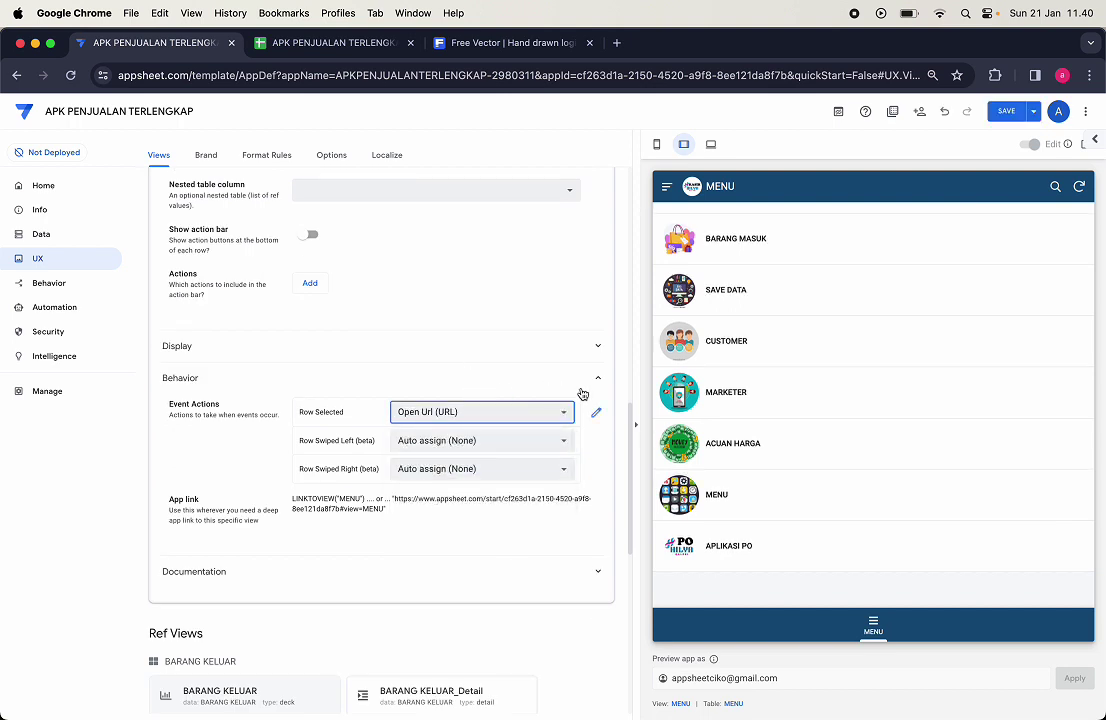
left_click(780, 506)
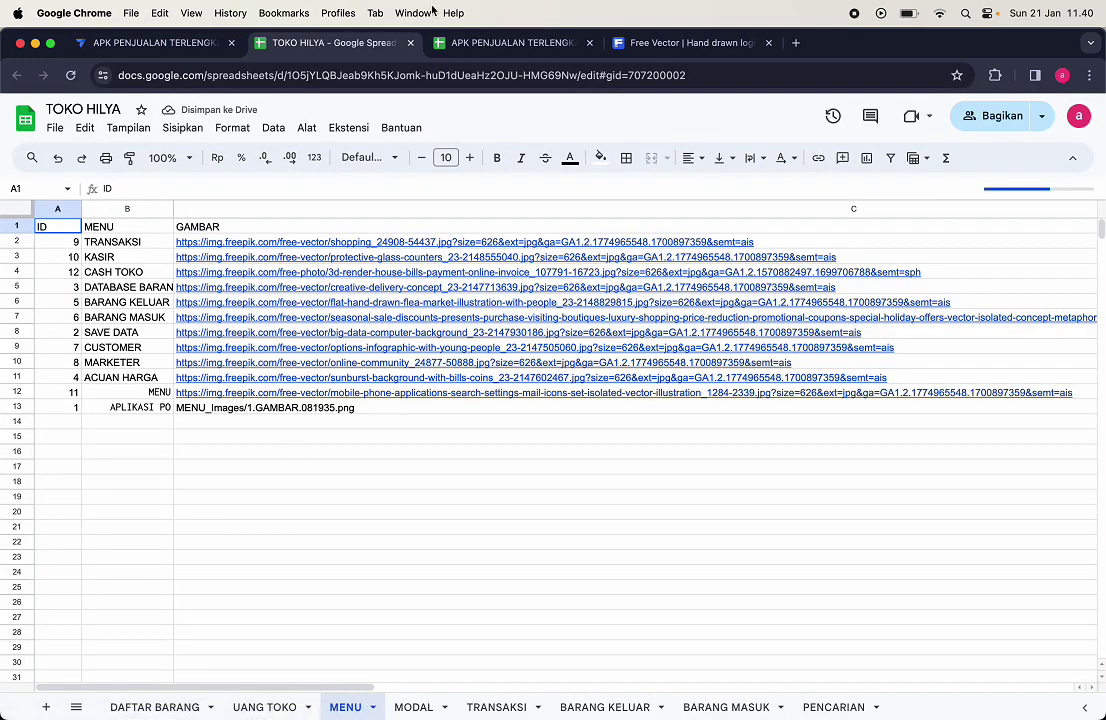
left_click(410, 43)
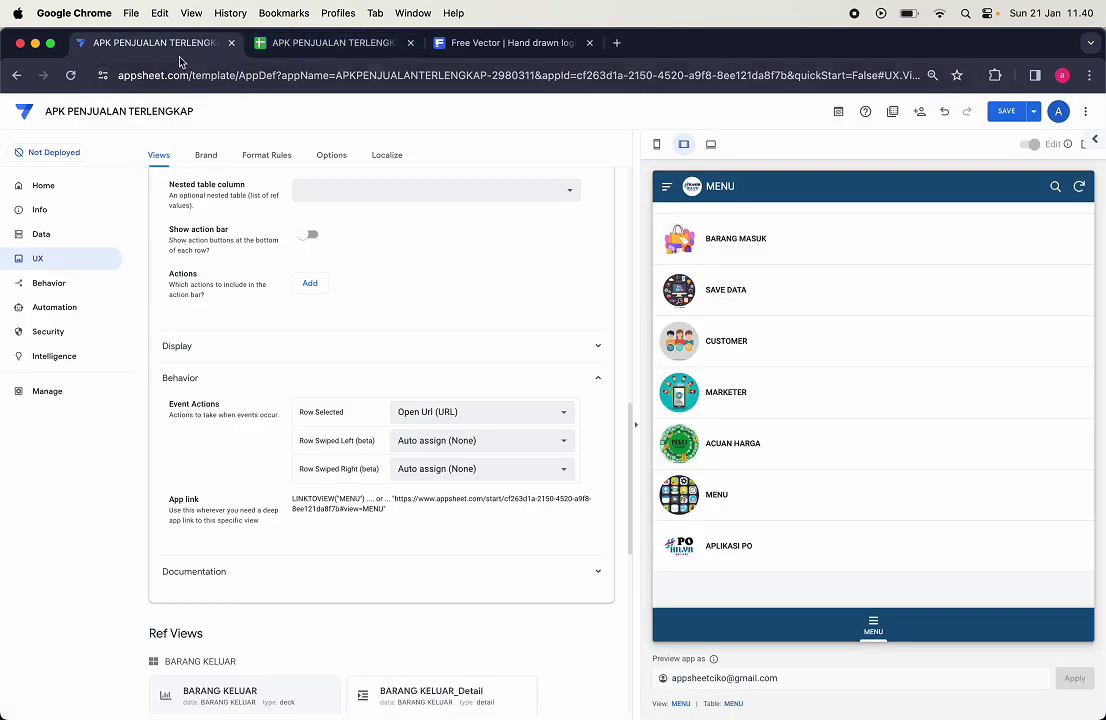
Step: Restore OPEN MENU as the MENU view's Row Selected event action and save the app
left_click(490, 413)
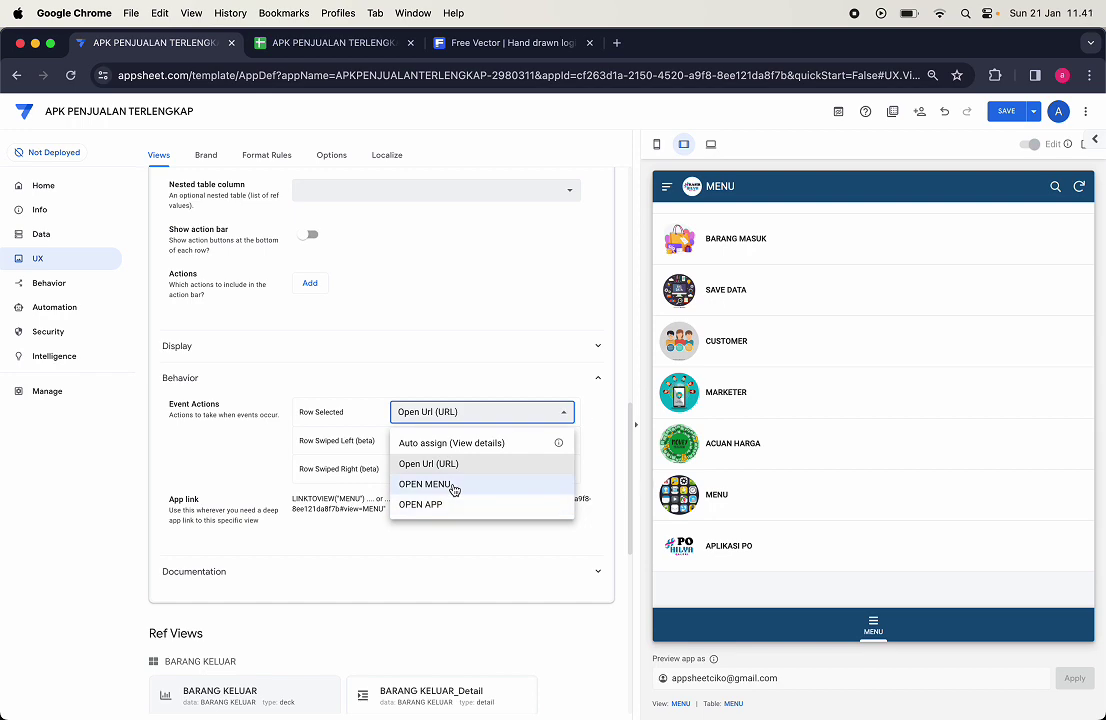
left_click(454, 489)
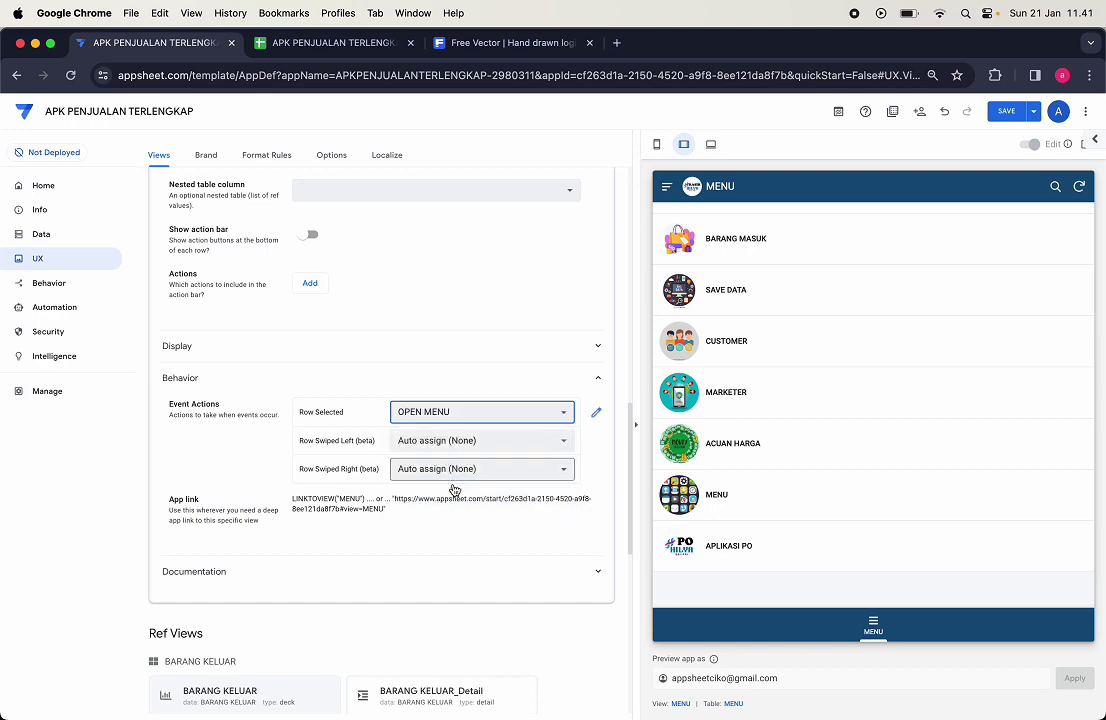
left_click(1007, 112)
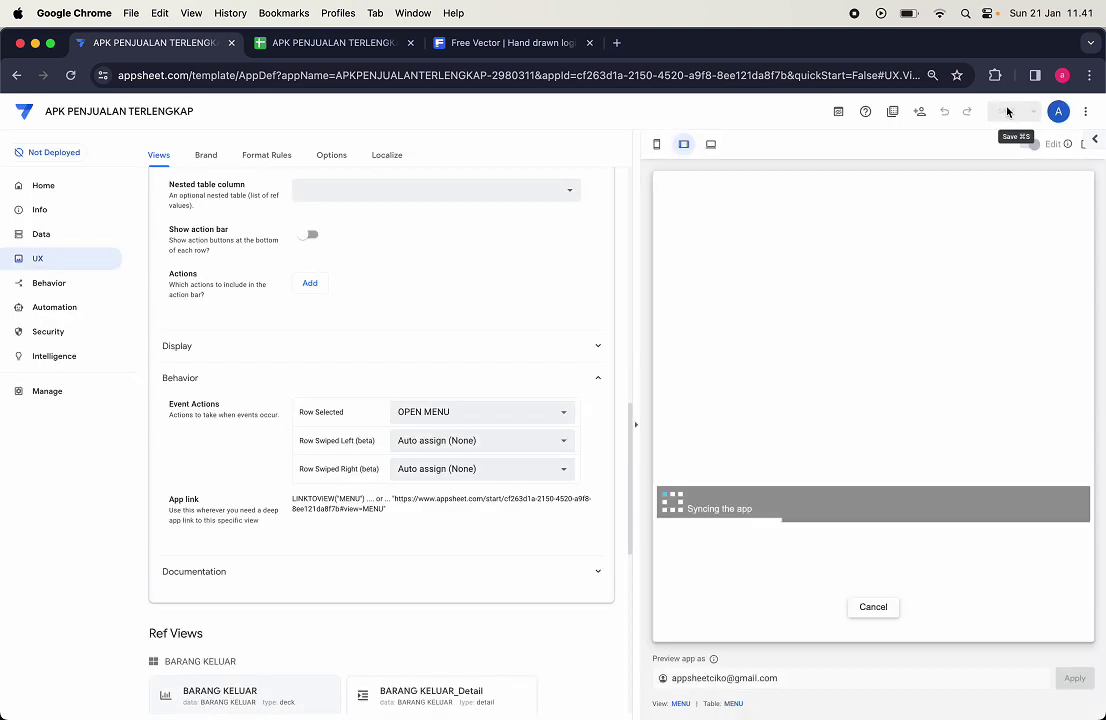